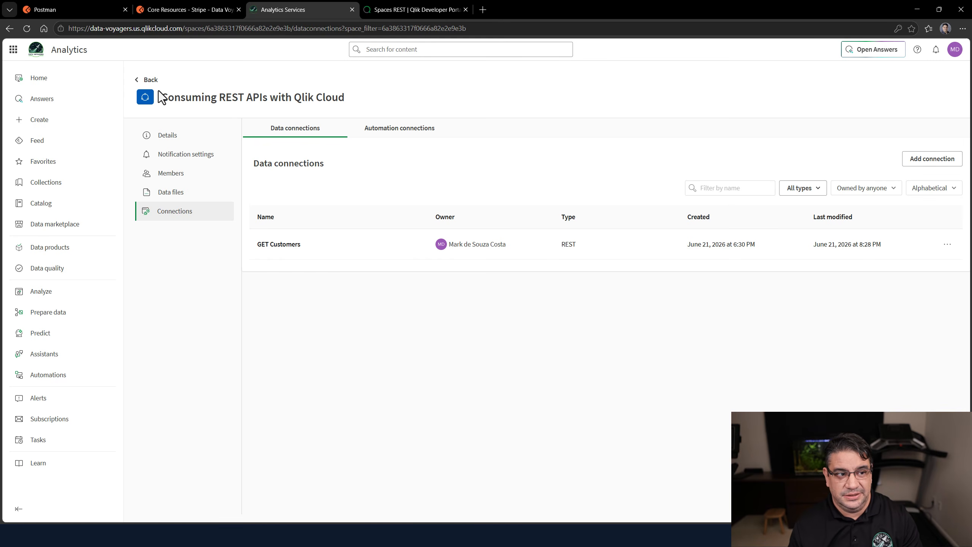
Open the OAuth client management page in the tenant's Administration area
click(16, 52)
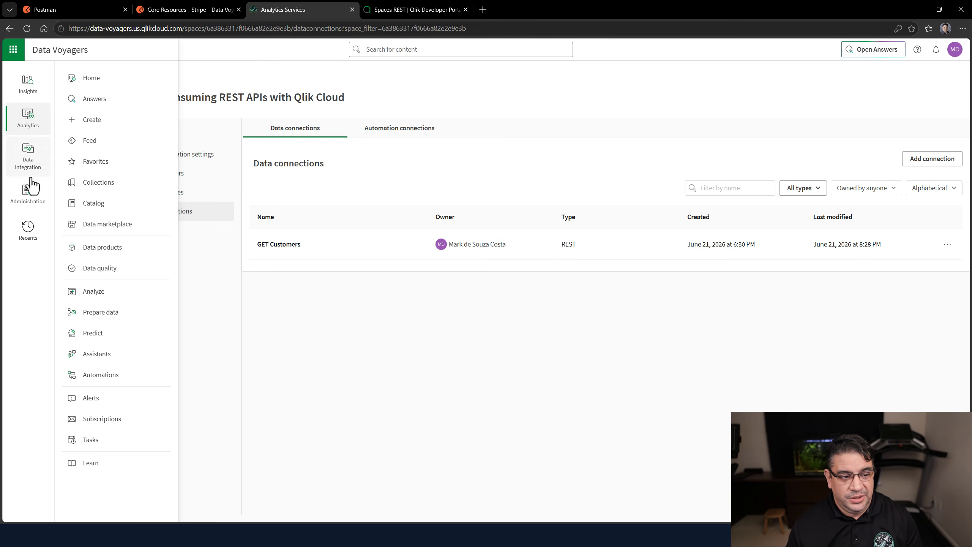
click(29, 203)
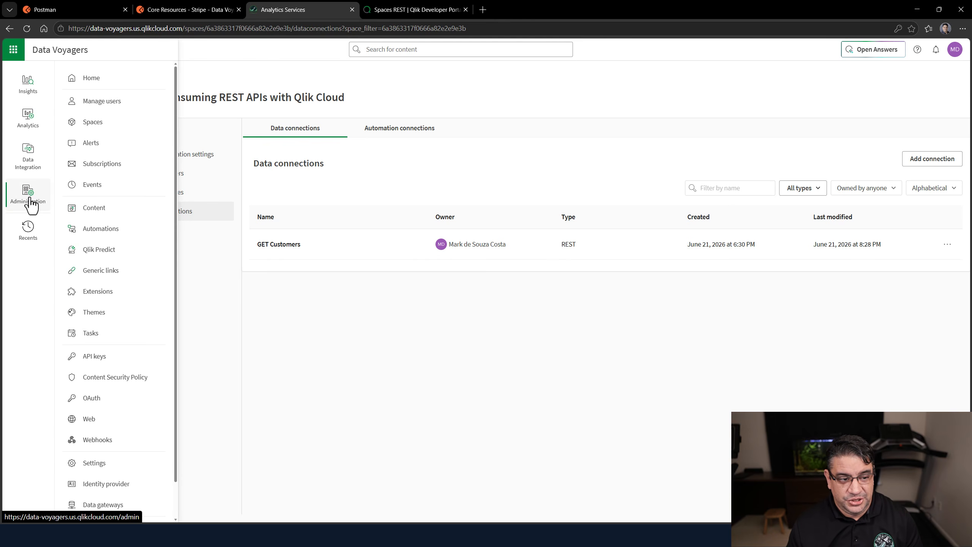
scroll(147, 371, down, 2)
click(97, 367)
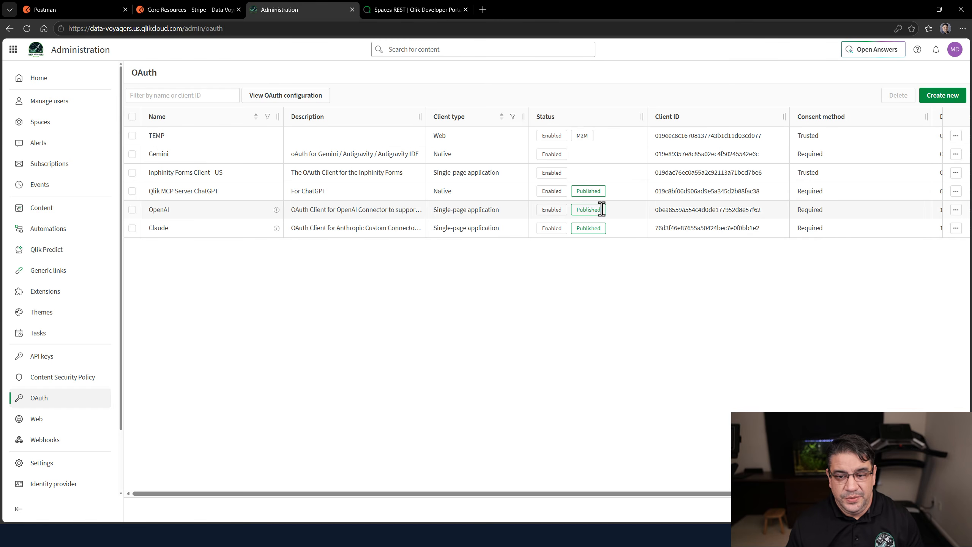
Start a new OAuth client configuration with Web as the client type
click(933, 101)
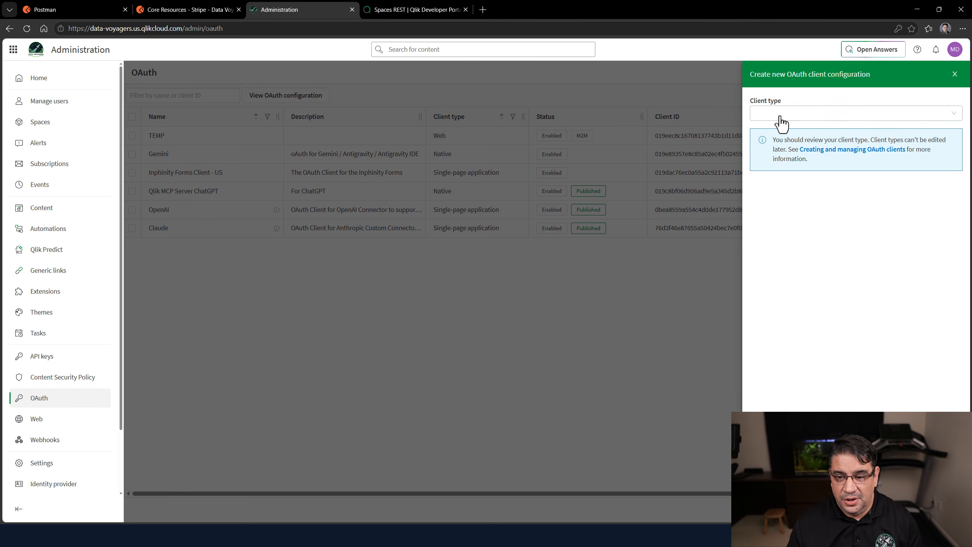
click(781, 117)
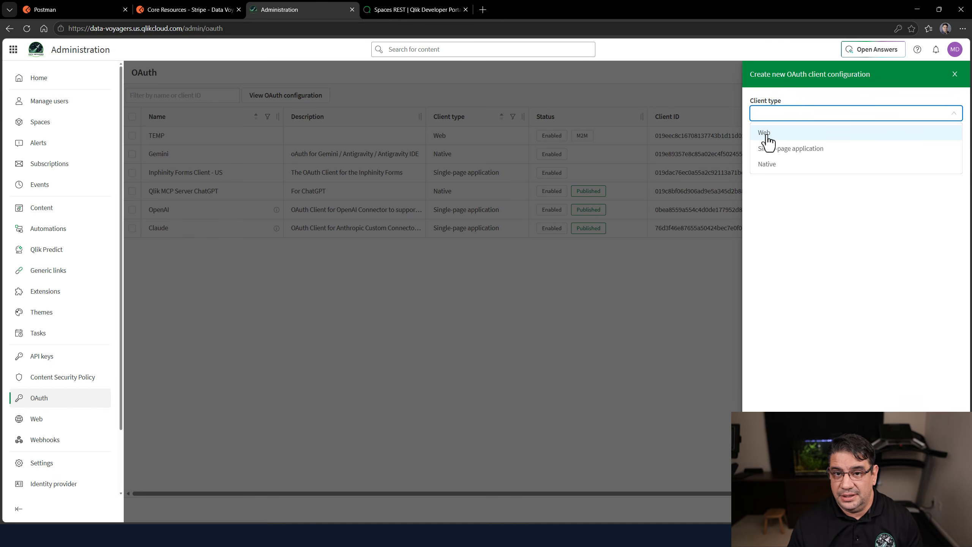
click(771, 133)
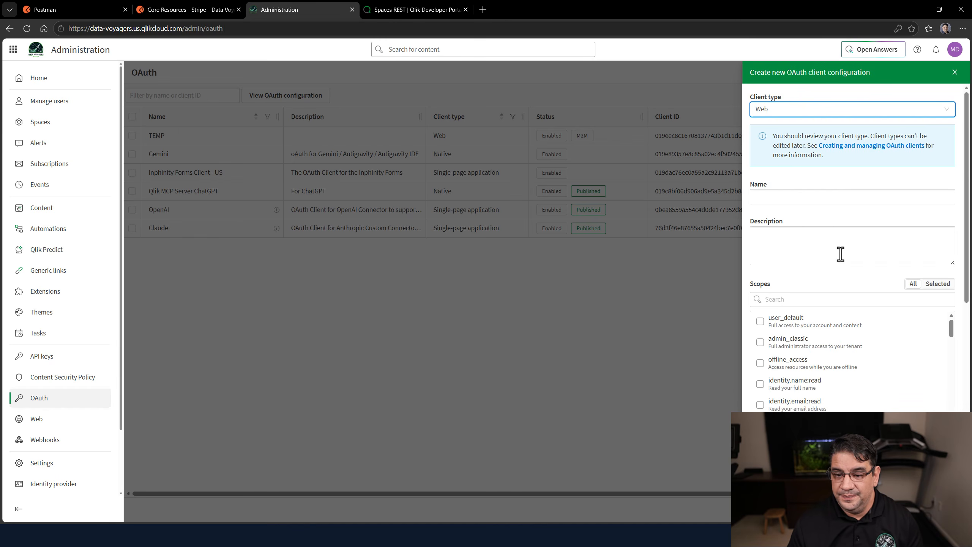
Name the OAuth client "Consuming REST APIs with Qlik Cloud" and describe it as "Temporary OAuth for Class"
click(786, 194)
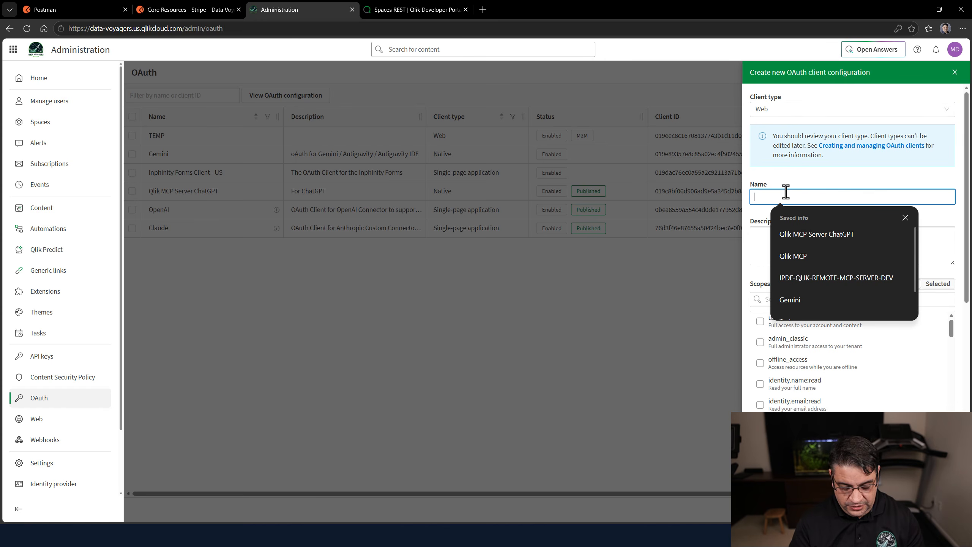
text(Qlik Cloud)
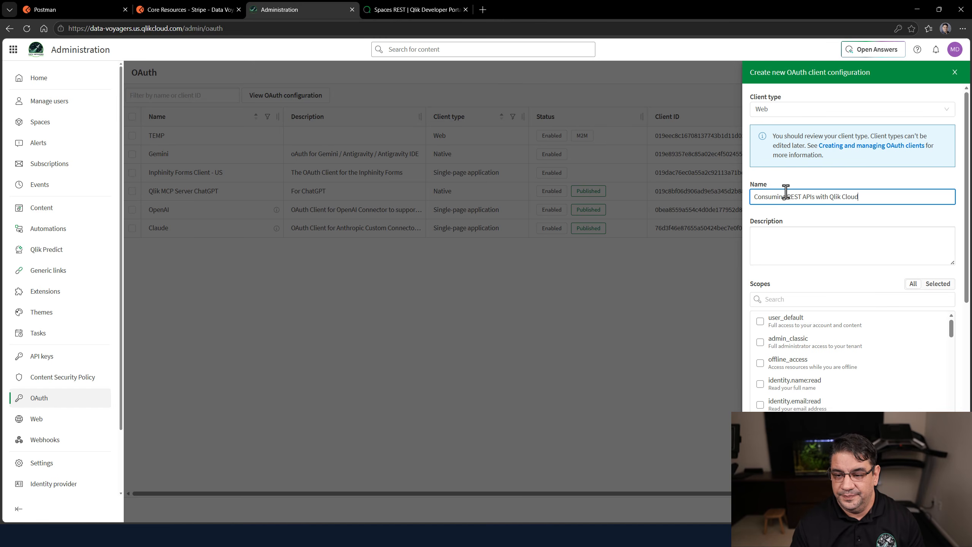
click(774, 250)
text(Tempo)
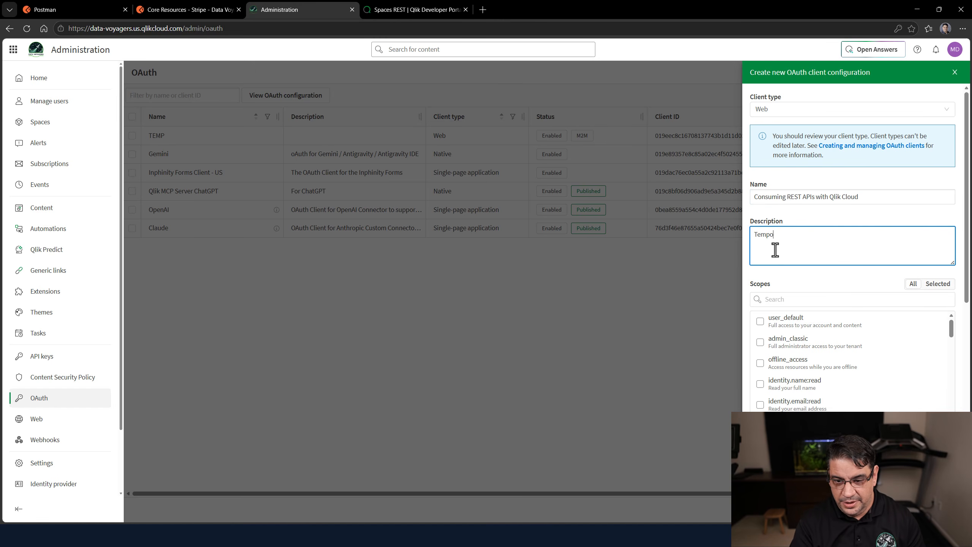
text(rary)
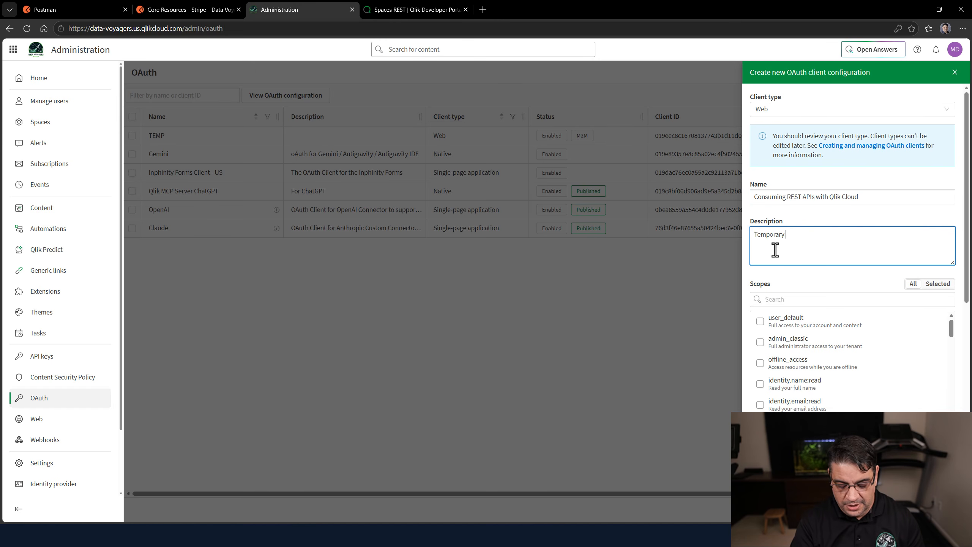
text( OAuth for)
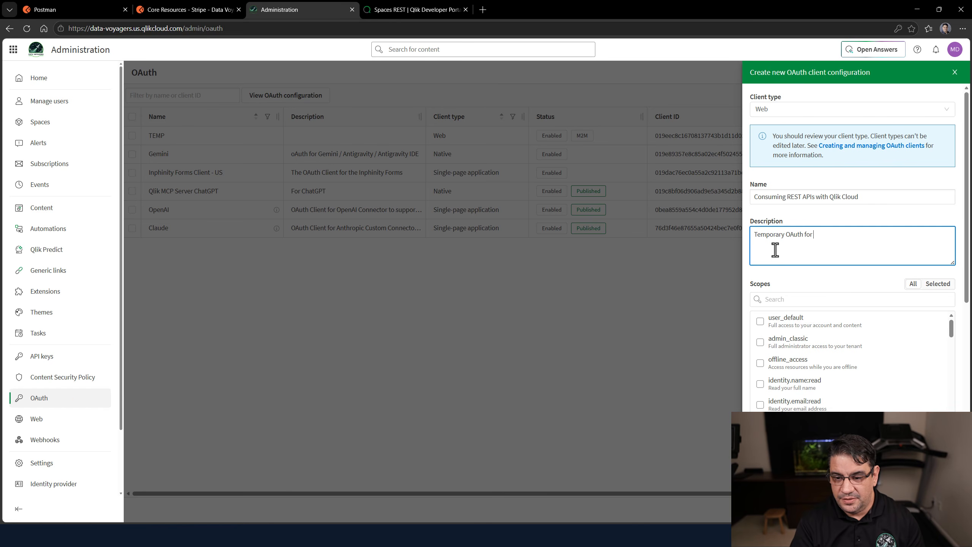
text( Class)
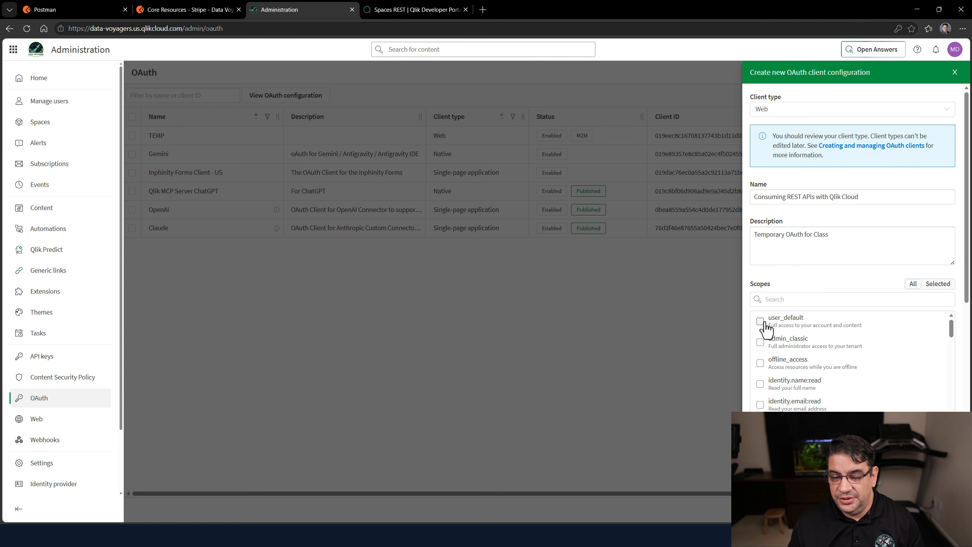
Grant the client the user_default scope and create it with M2M allowed, leaving redirect URLs and allowed origins empty
click(761, 322)
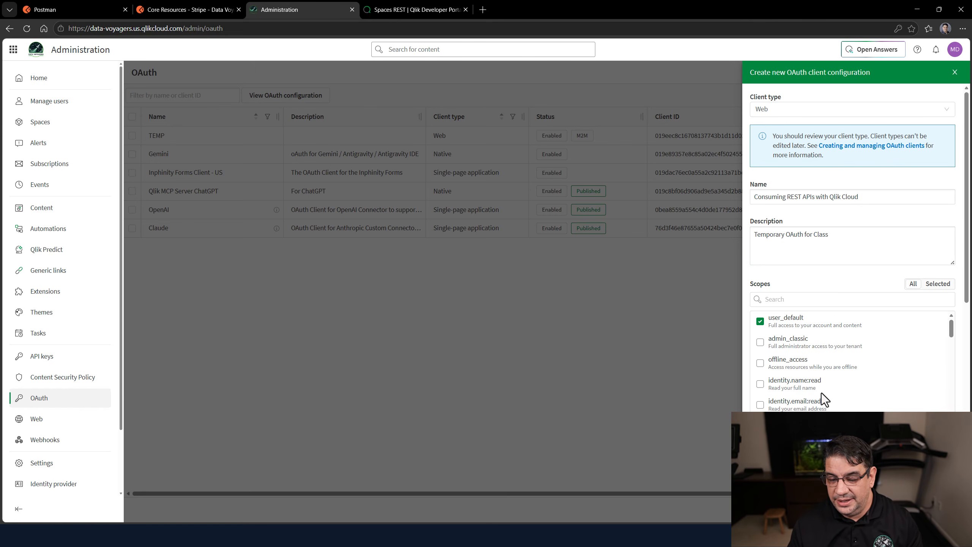
scroll(821, 393, down, 1)
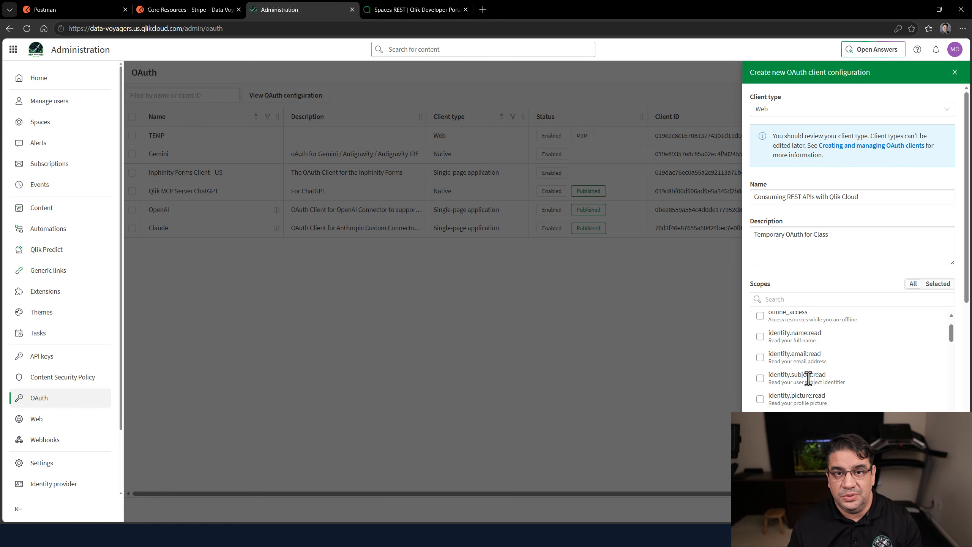
scroll(772, 316, up, 2)
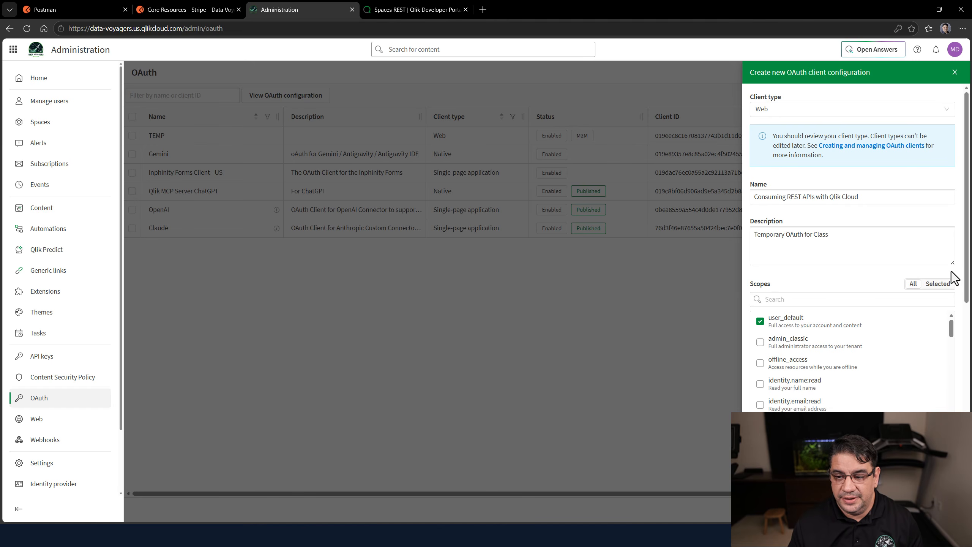
scroll(951, 273, down, 7)
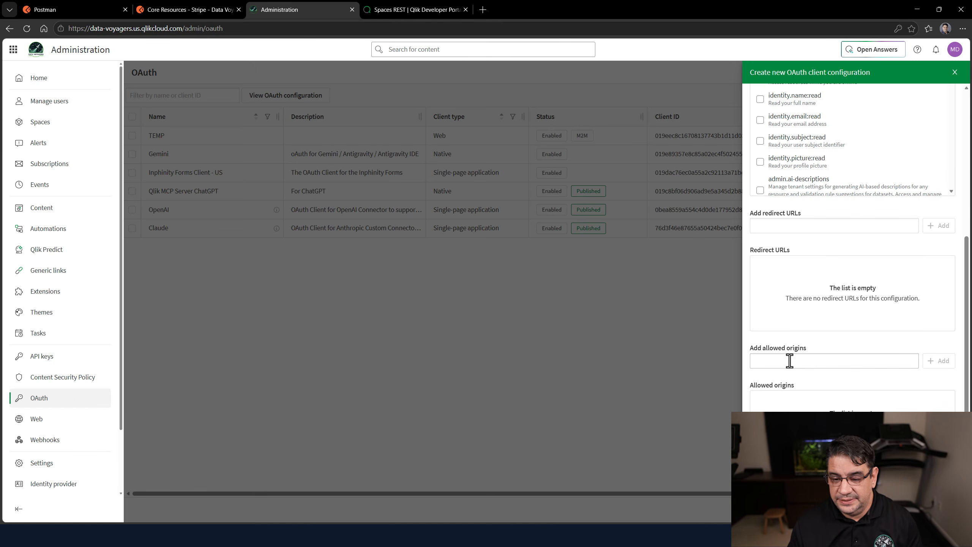
scroll(817, 340, down, 2)
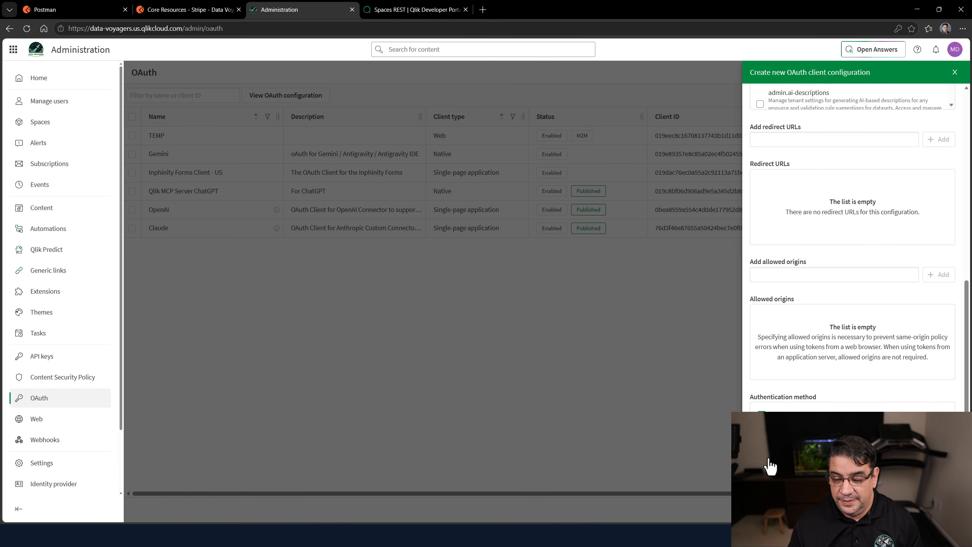
click(949, 517)
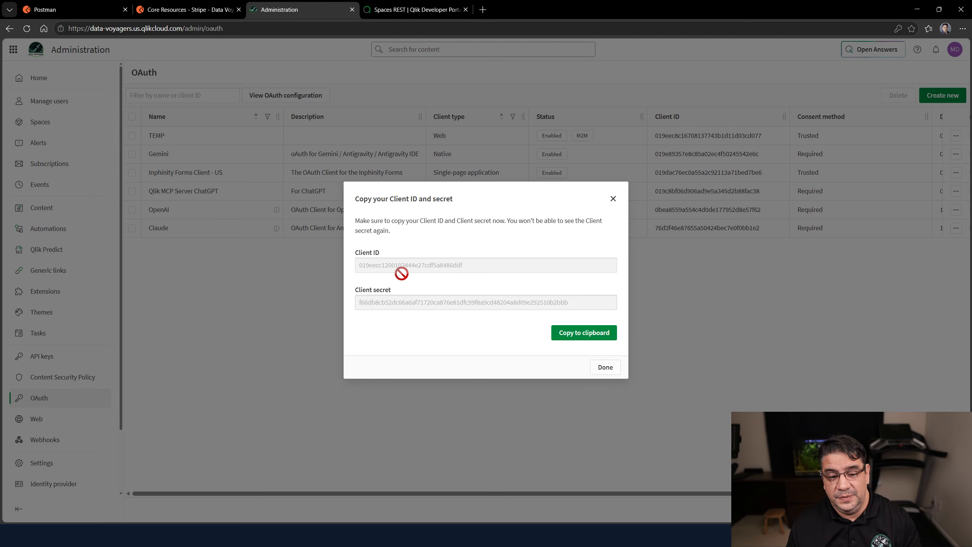
Copy the new client's ID and secret, switch to the open text editor note, and close the credentials dialog
click(581, 333)
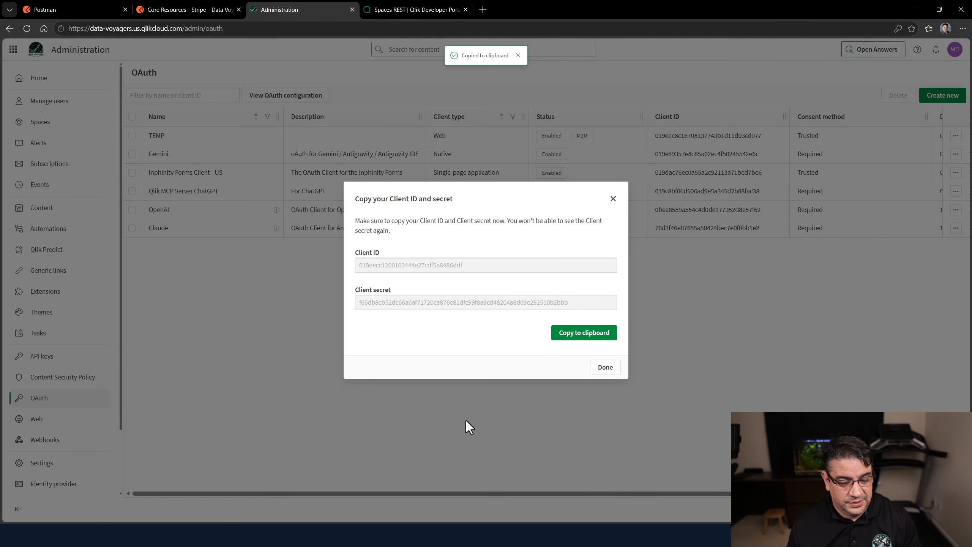
key(super)
mouse_move(373, 535)
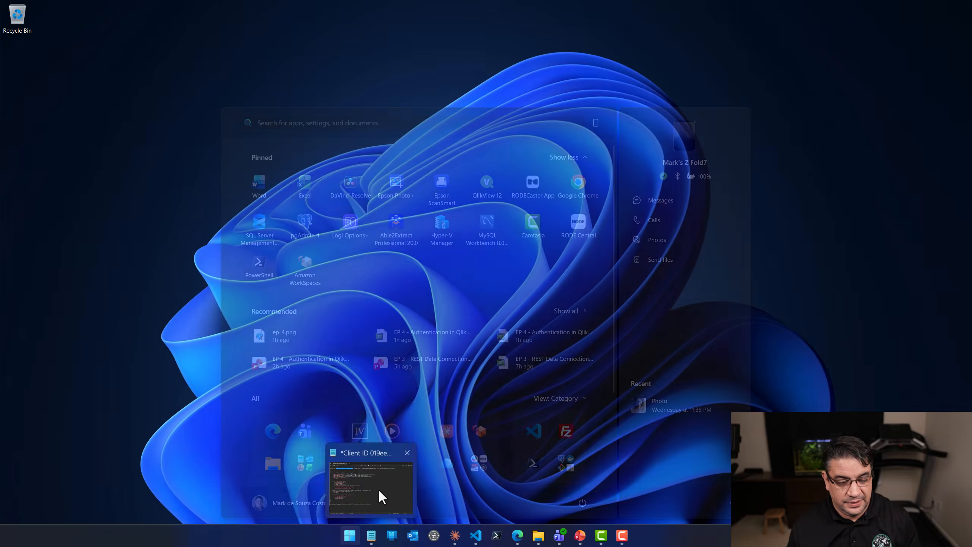
click(378, 490)
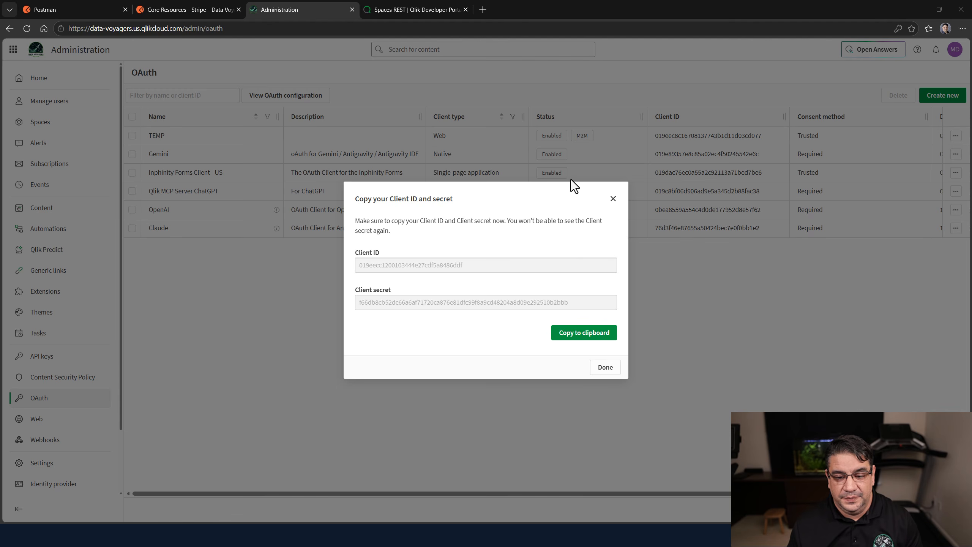
click(607, 369)
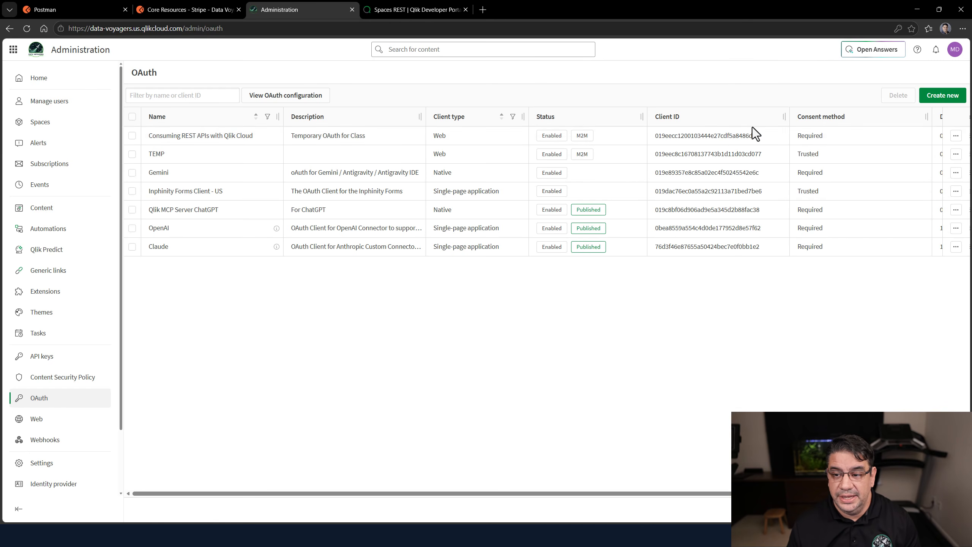
Change the consent method of the "Consuming REST APIs with Qlik Cloud" client to Trusted
click(956, 138)
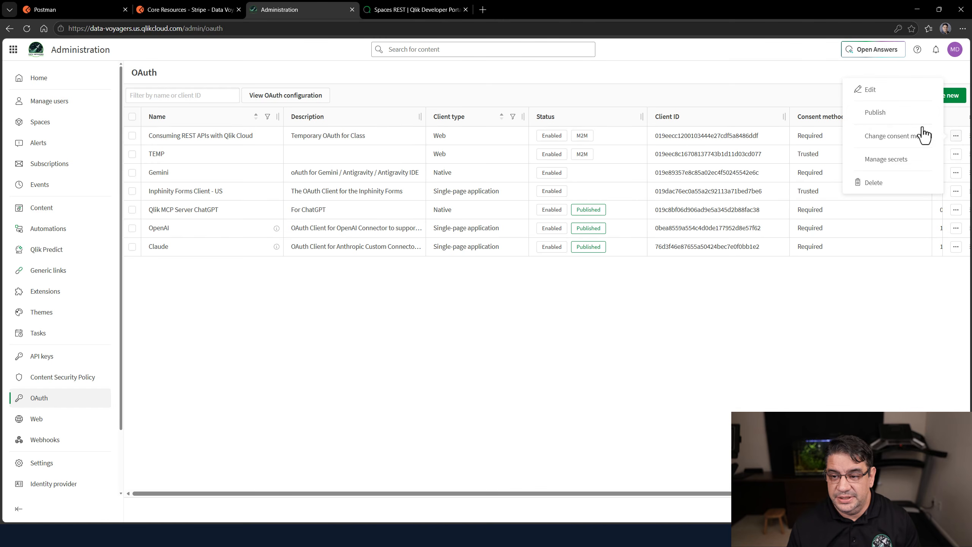
click(894, 141)
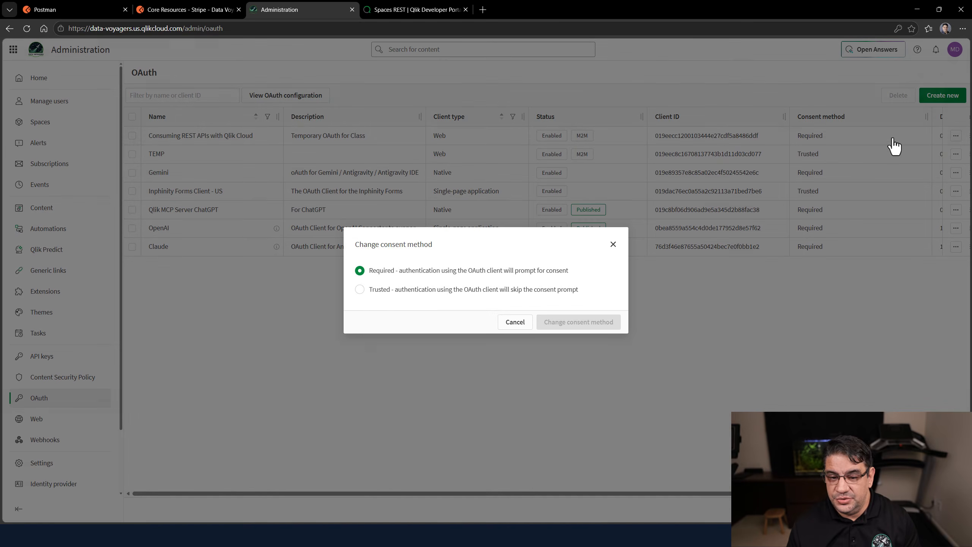
click(383, 290)
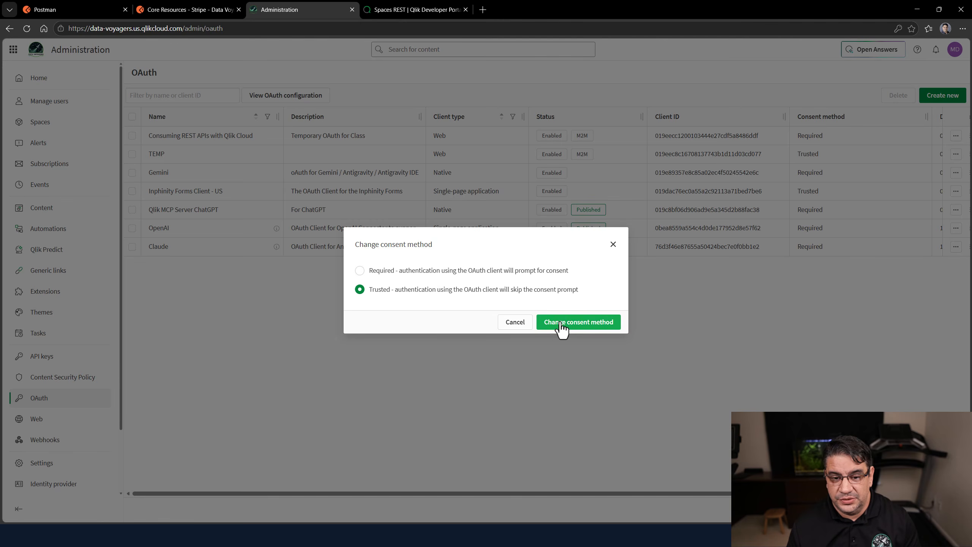
click(549, 324)
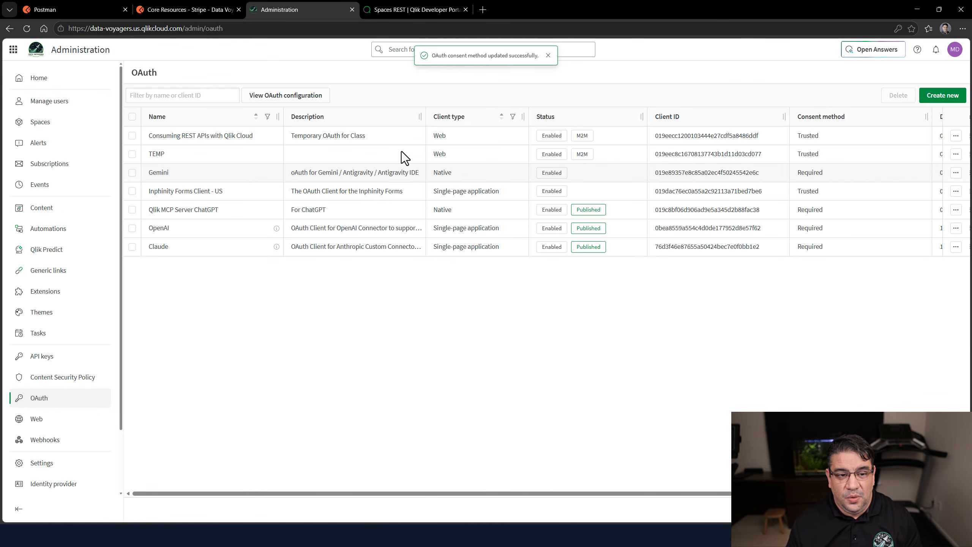
Copy the oauth-authorization-server URL from the OAuth configuration and review its authorization and token endpoints
click(301, 99)
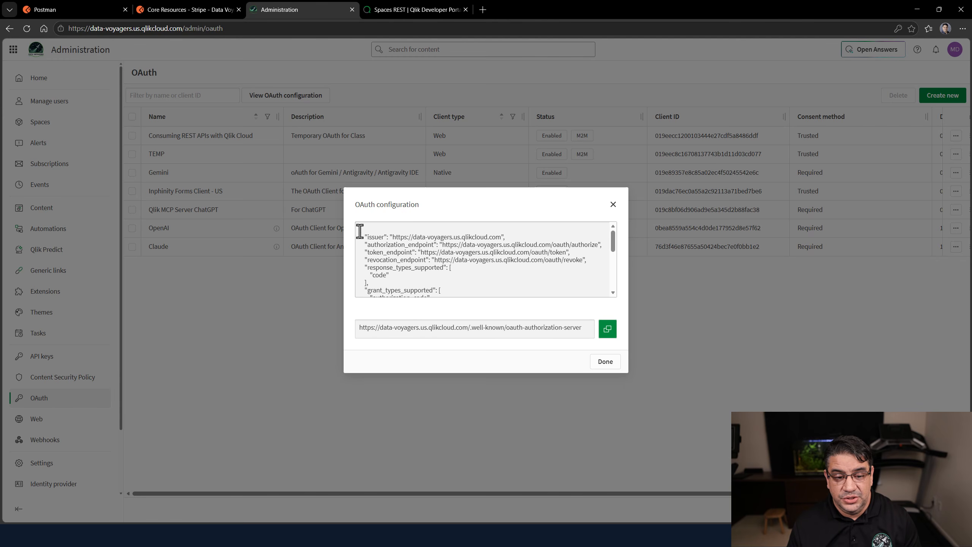
drag(359, 231, 391, 291)
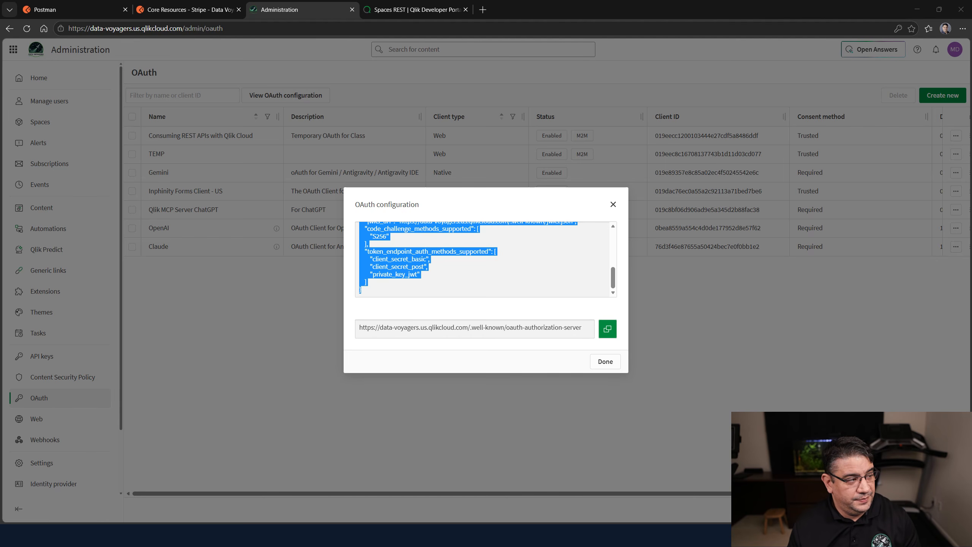
click(451, 330)
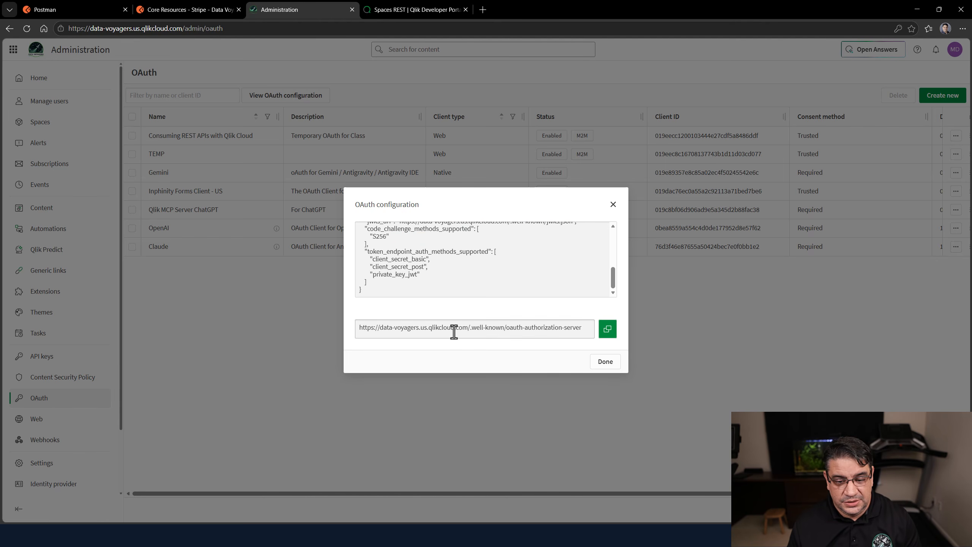
click(606, 333)
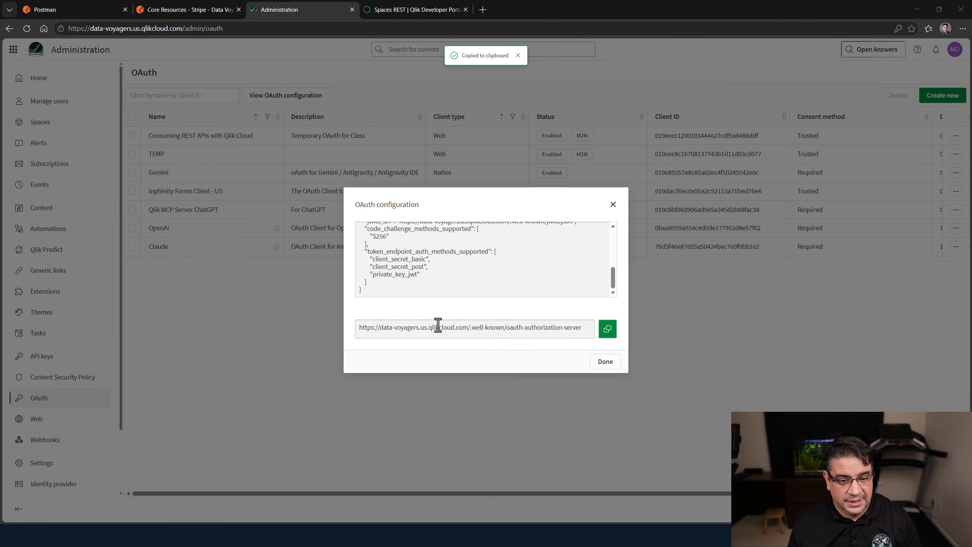
scroll(433, 267, up, 8)
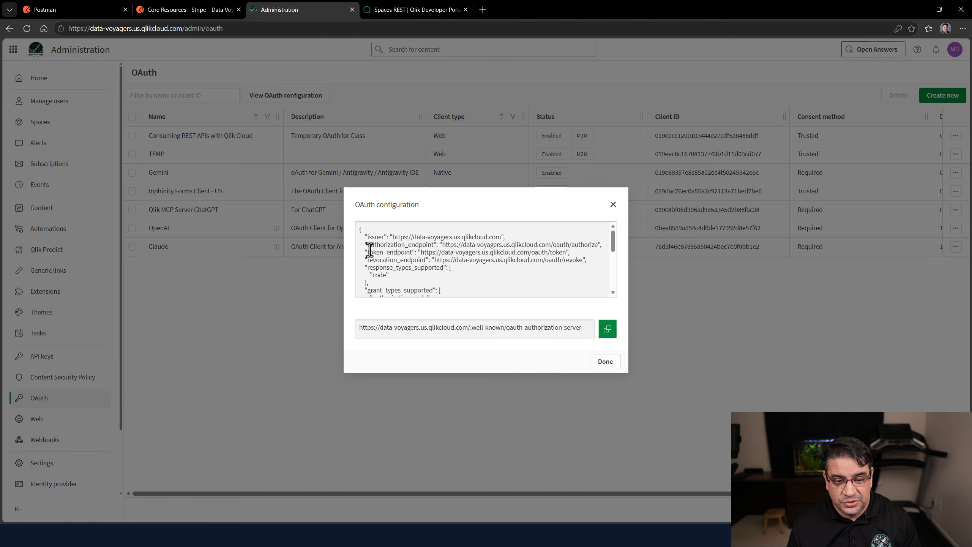
drag(369, 247, 432, 249)
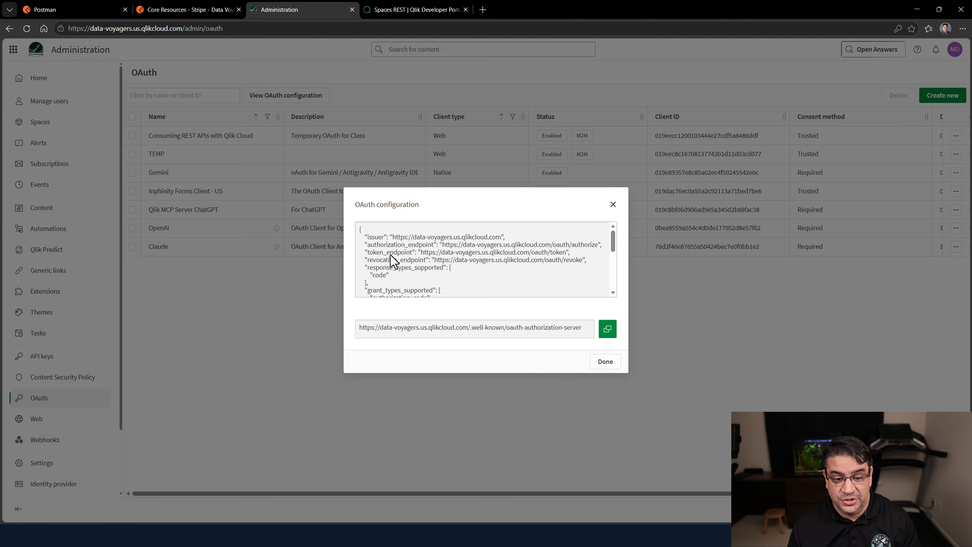
drag(368, 253, 407, 253)
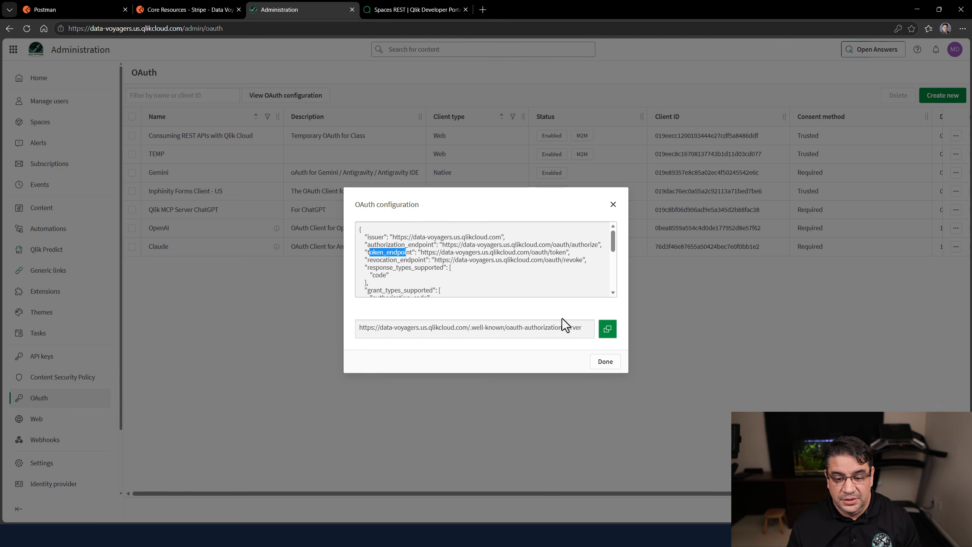
click(605, 366)
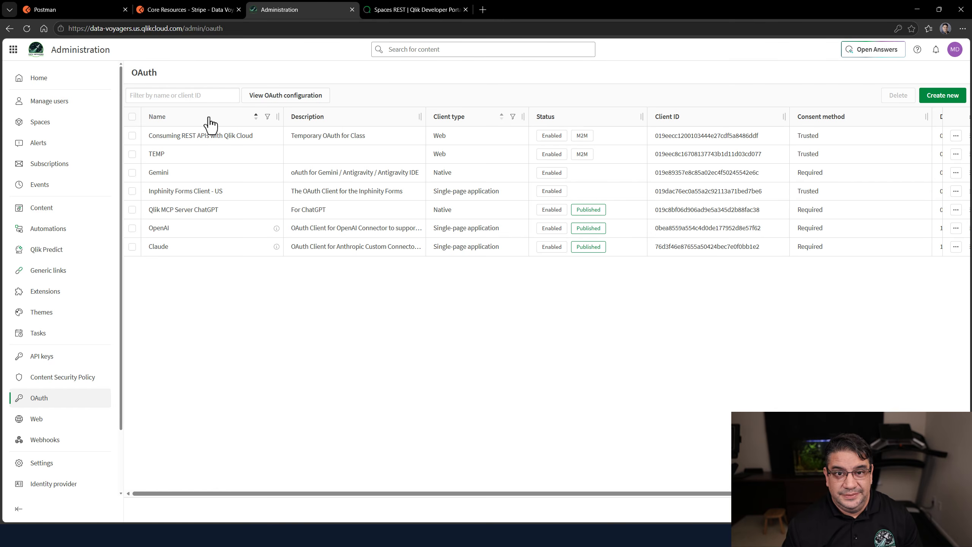
Switch to Postman and create a new collection named OAuth in the data-voyagers.us.qlikcloud.com workspace
click(87, 8)
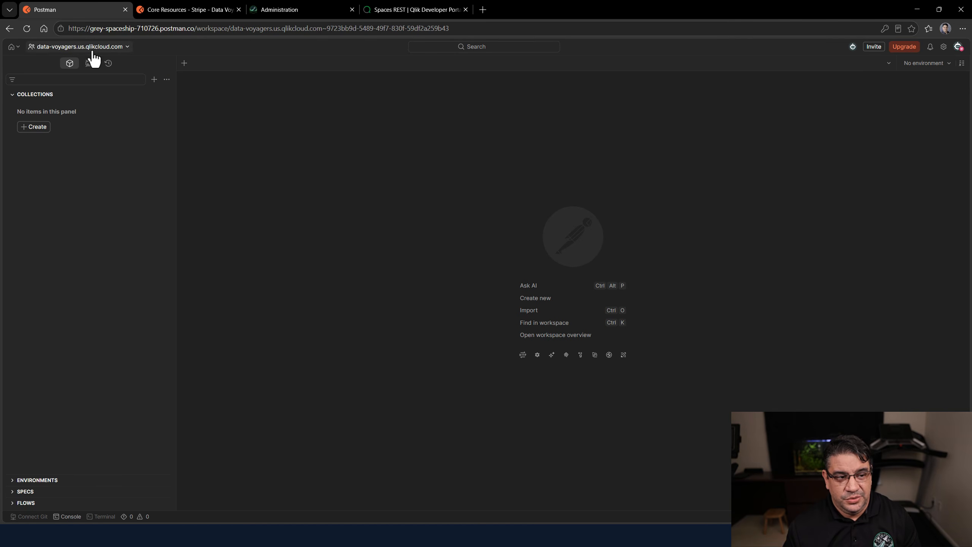
mouse_move(119, 51)
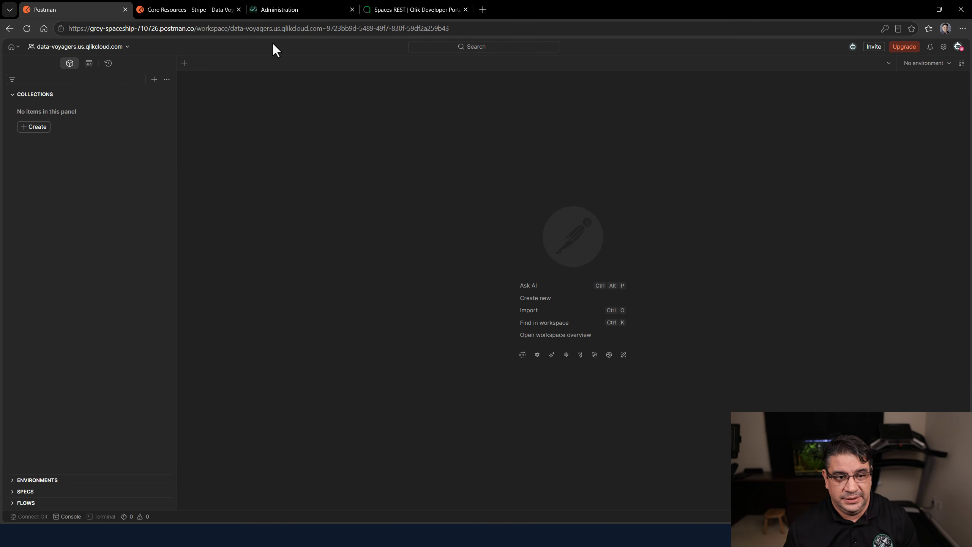
click(35, 127)
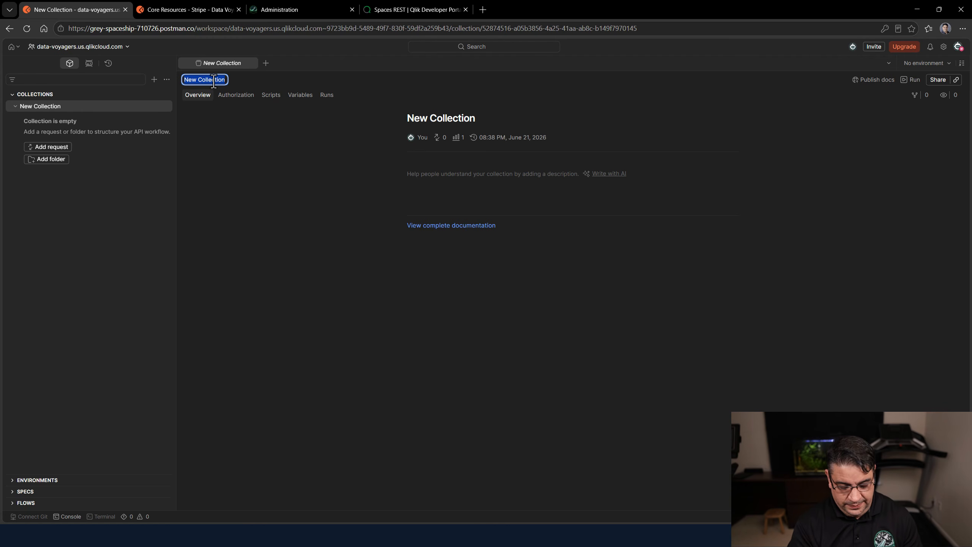
text(Oa)
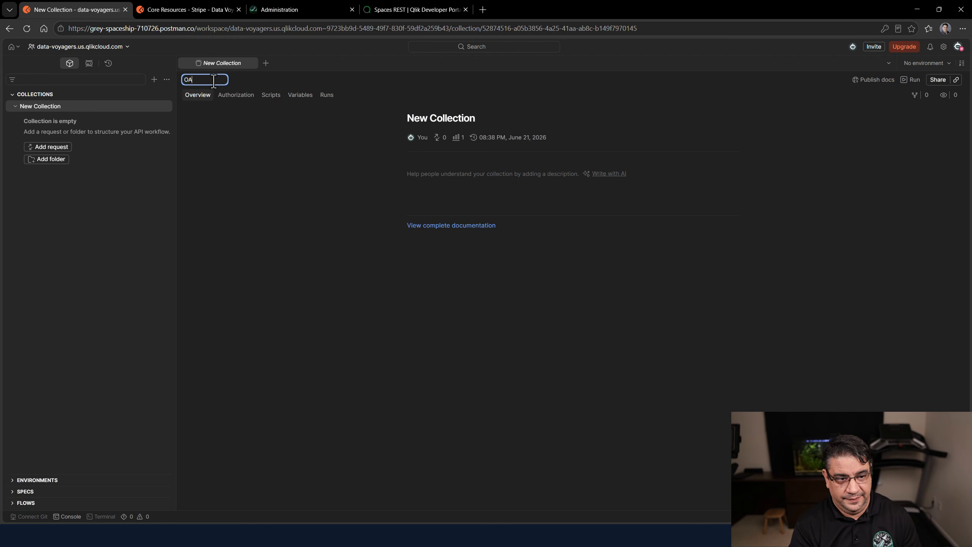
text(uth)
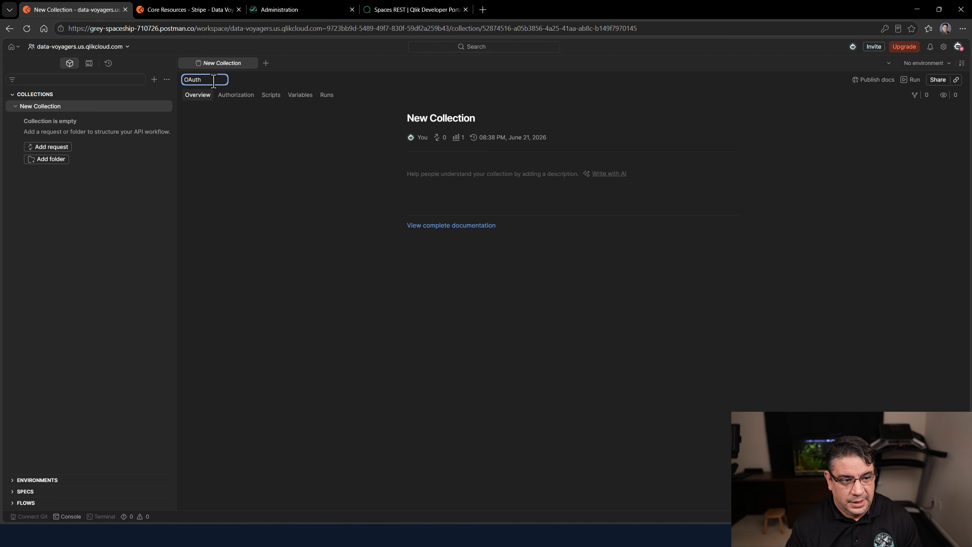
key(Return)
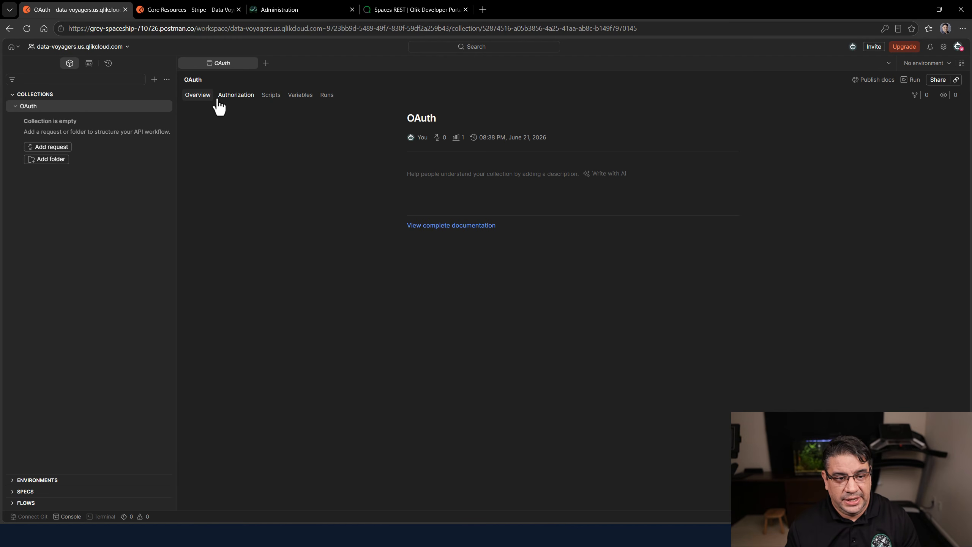
Add two variables named client_id and client_secret to the OAuth collection
click(238, 100)
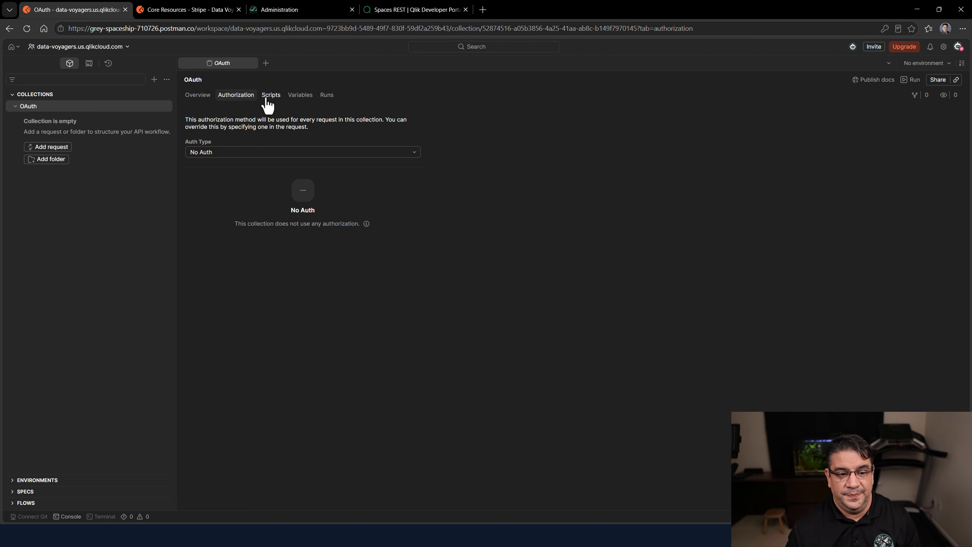
click(302, 96)
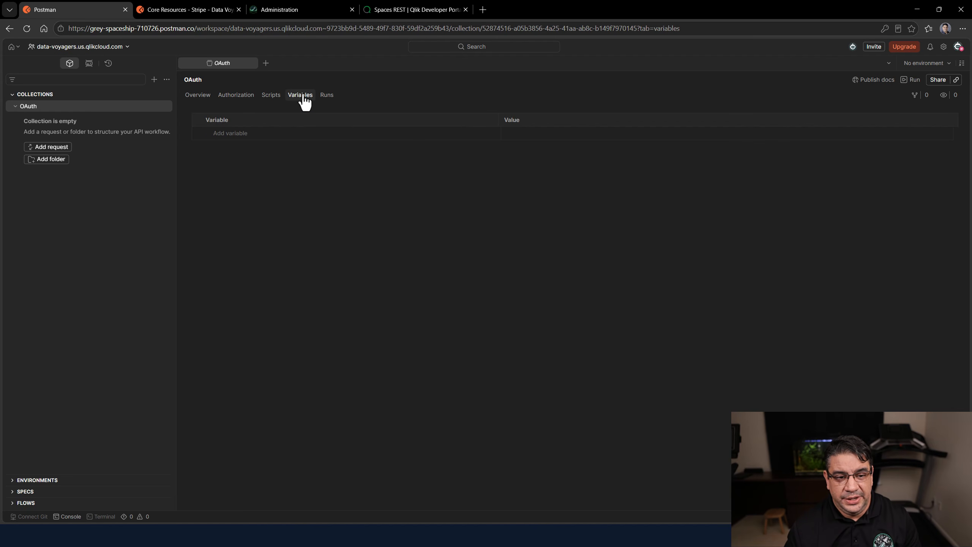
click(274, 133)
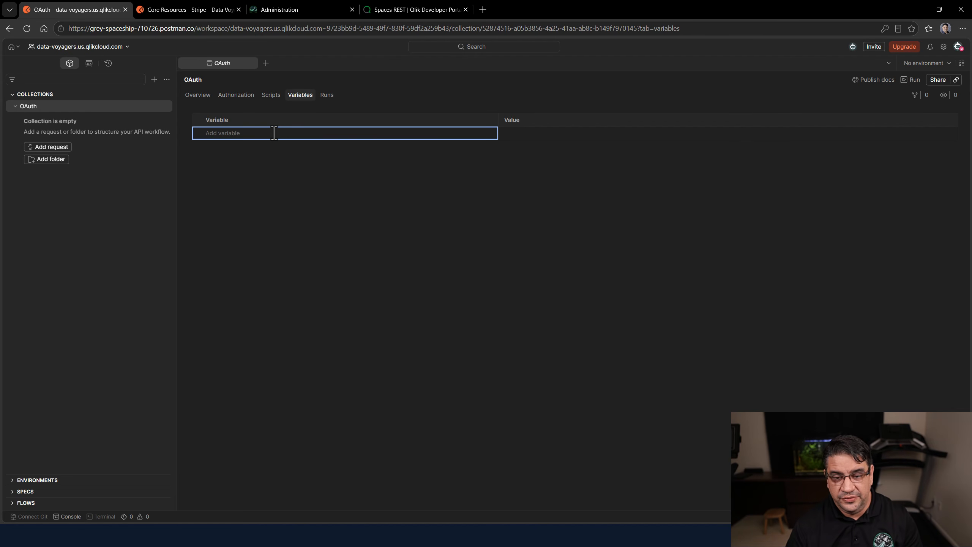
text(clien)
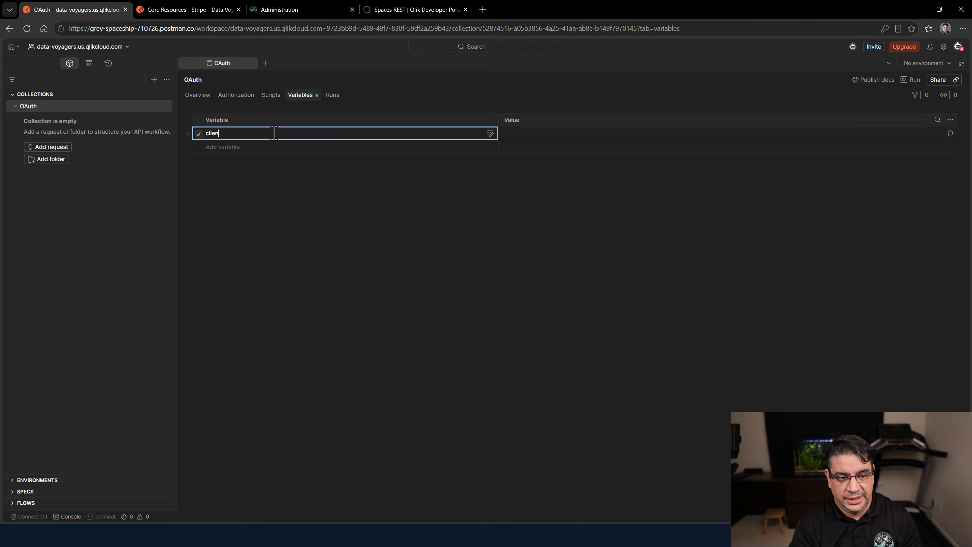
text(t_id)
key(Tab)
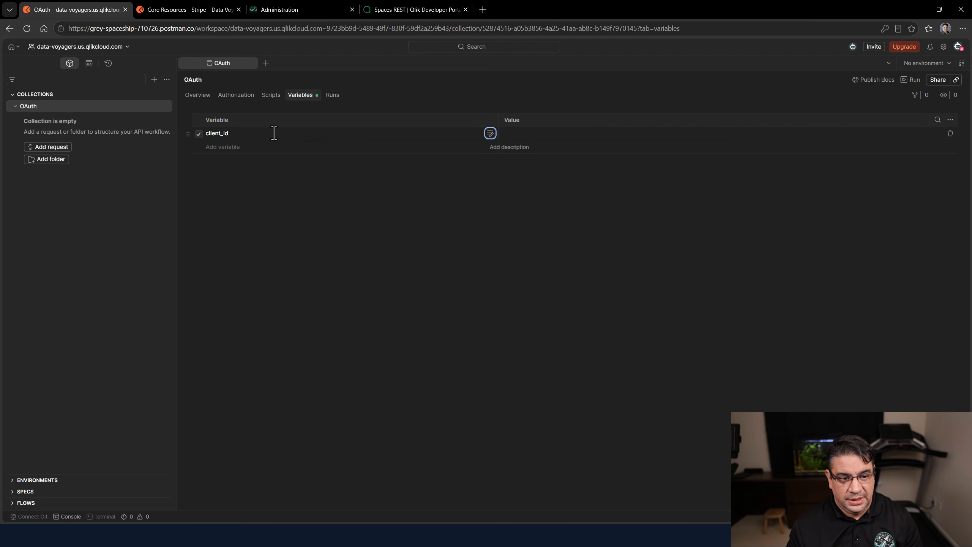
click(262, 150)
text(c)
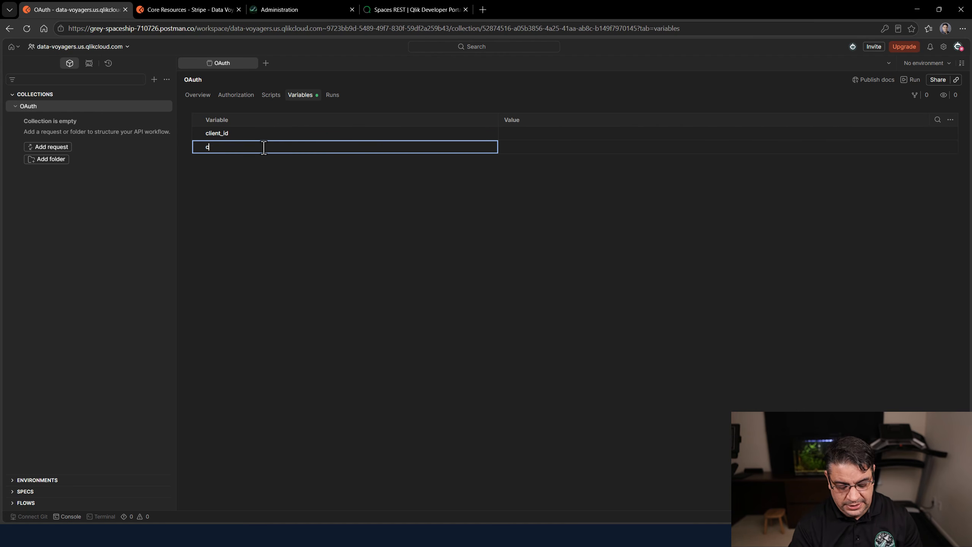
text(lient)
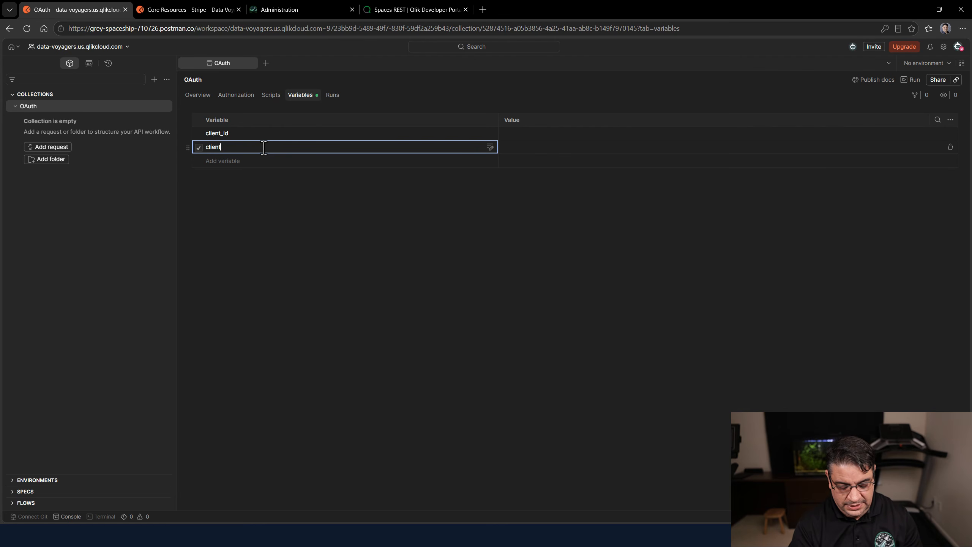
text(_secret)
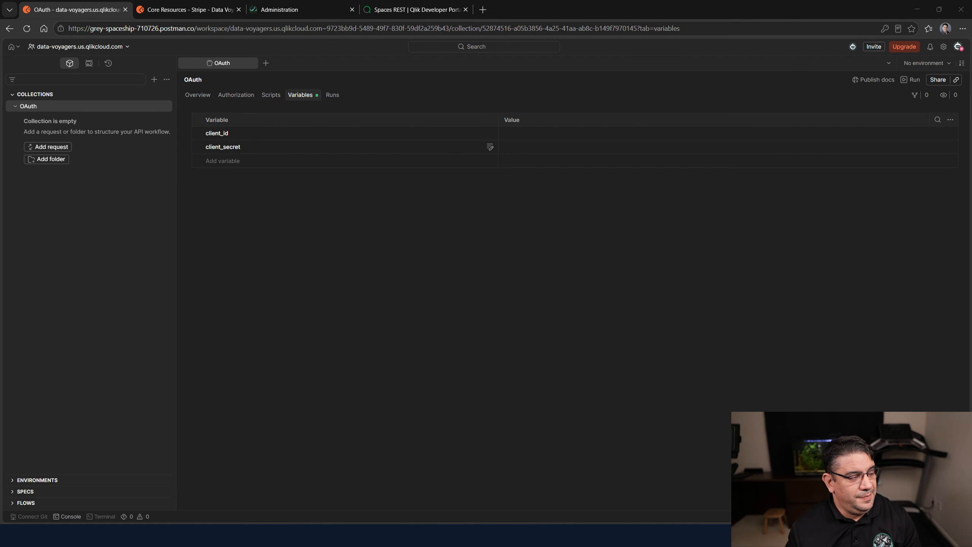
Paste the client ID and the client secret from the text editor note as the values of client_id and client_secret
click(527, 134)
key(ctrl+v)
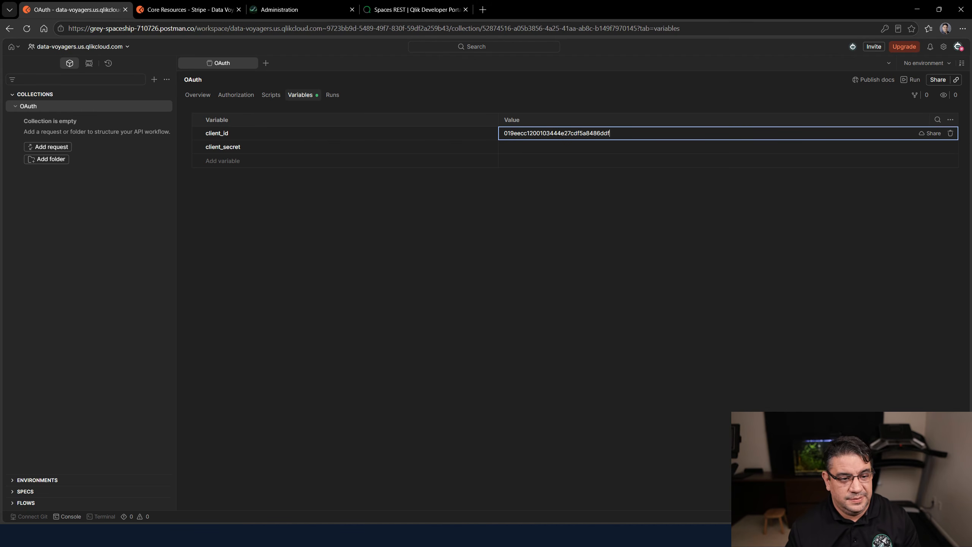
key(alt+Tab)
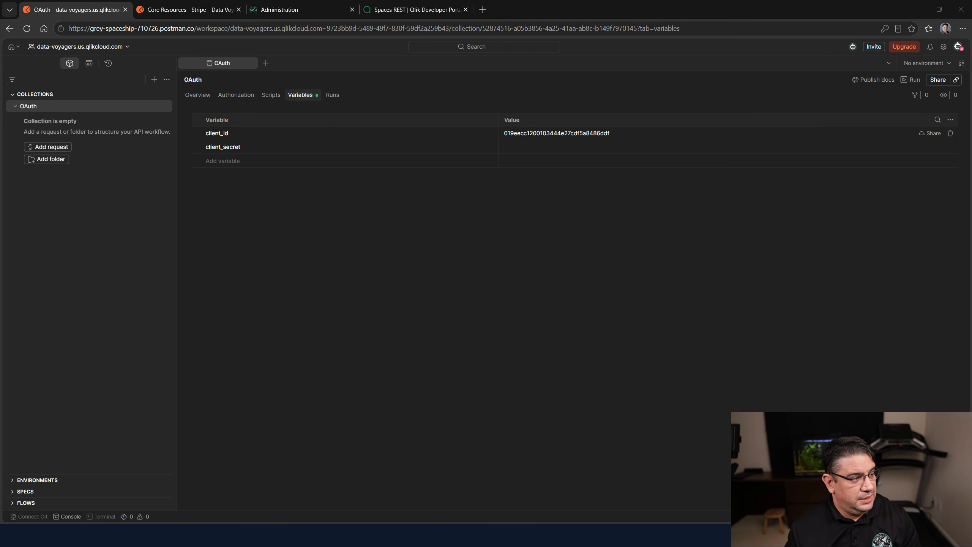
click(558, 146)
key(ctrl+v)
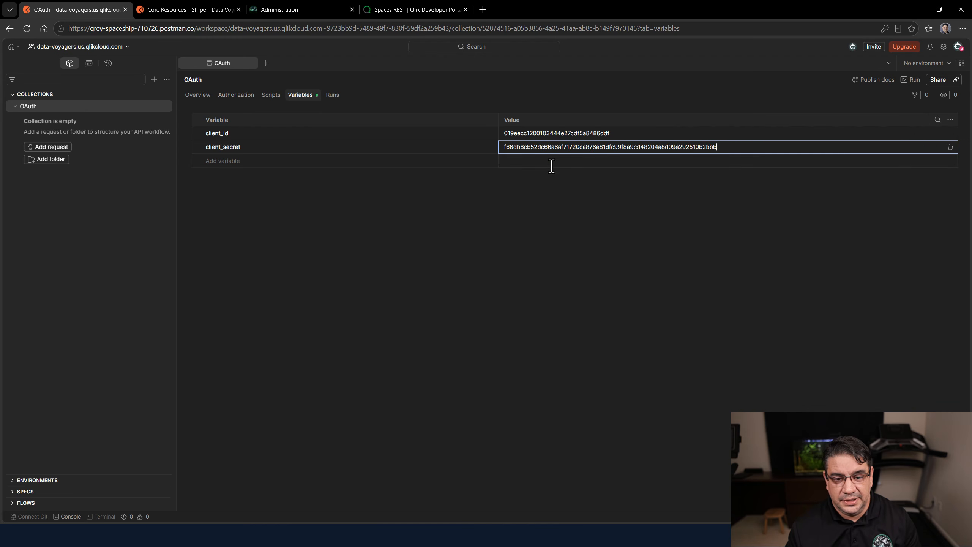
click(361, 150)
click(346, 131)
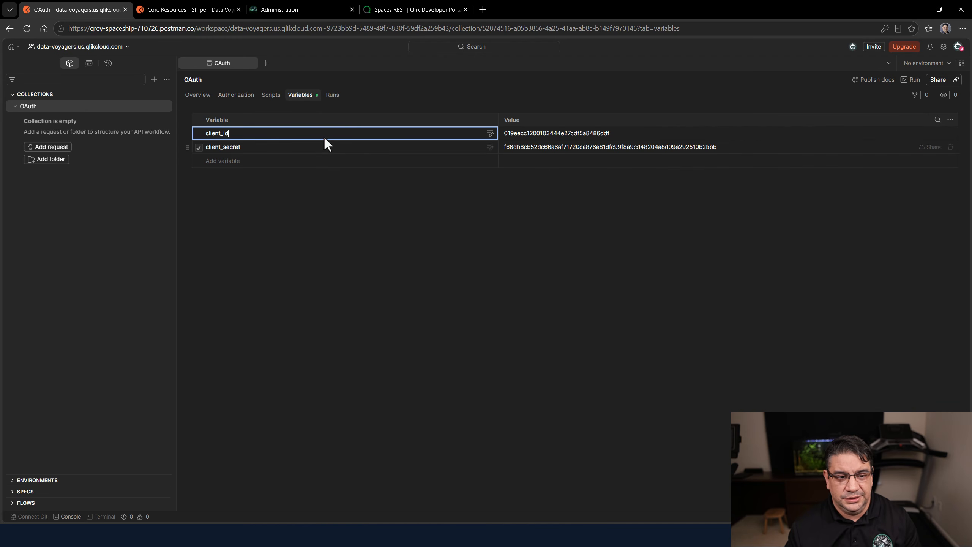
Set the OAuth collection's authorization type to OAuth 2.0 and check the available tokens without choosing one
click(248, 96)
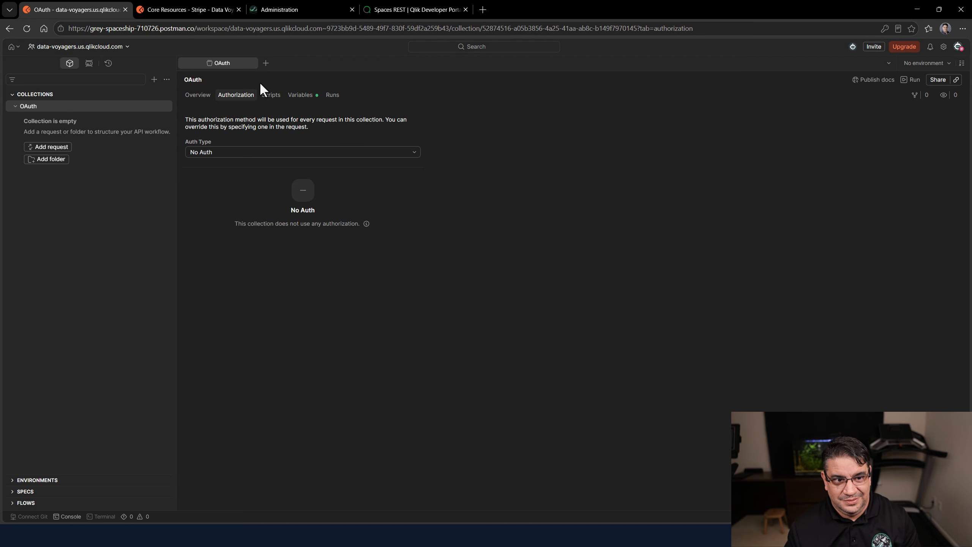
click(416, 152)
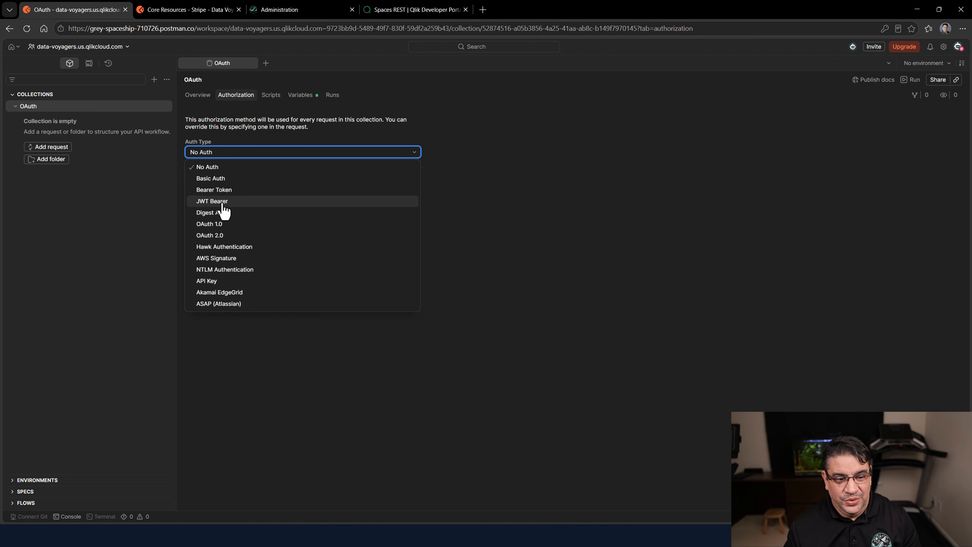
click(218, 236)
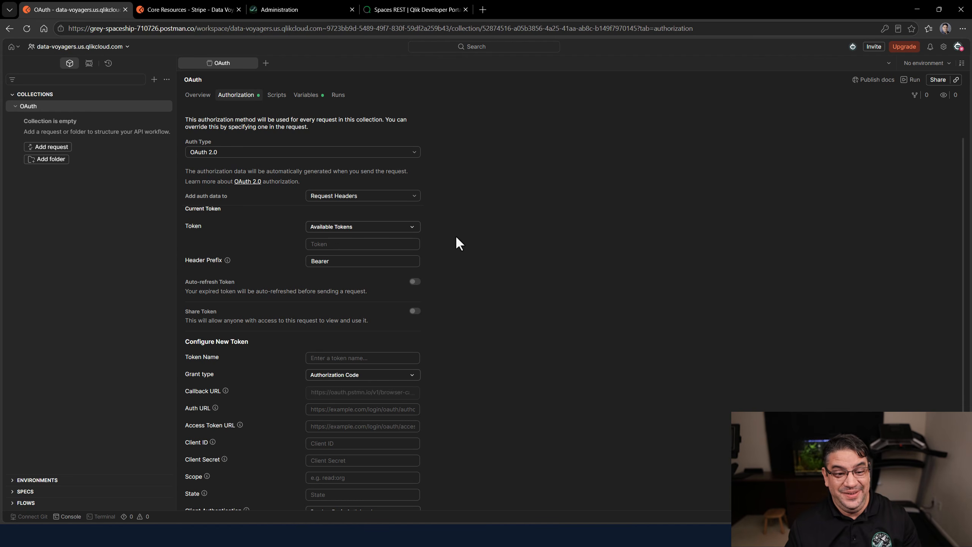
scroll(455, 246, down, 1)
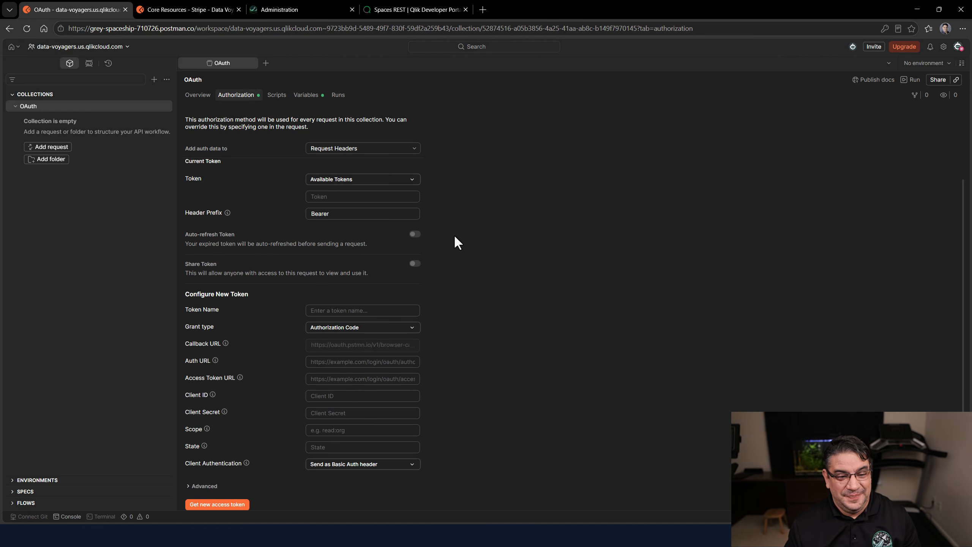
click(373, 188)
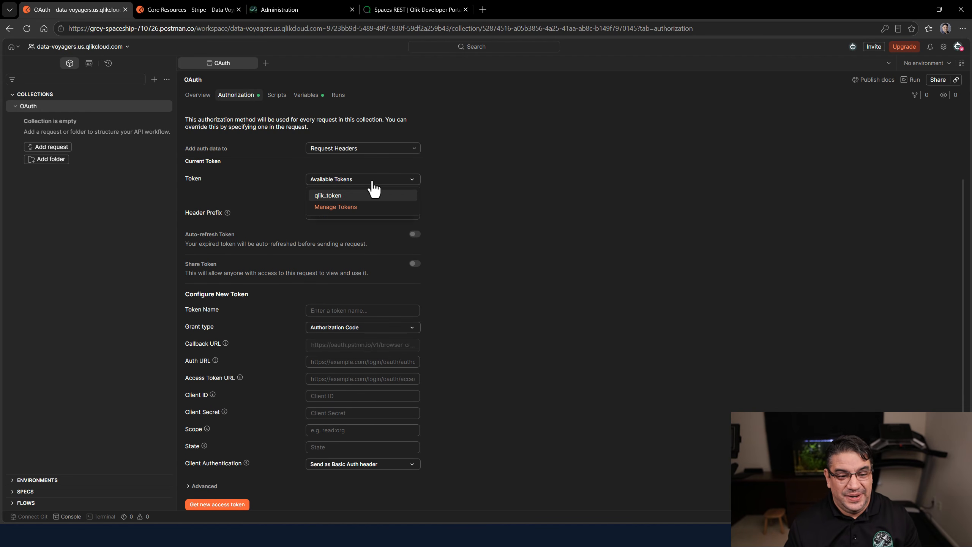
click(263, 187)
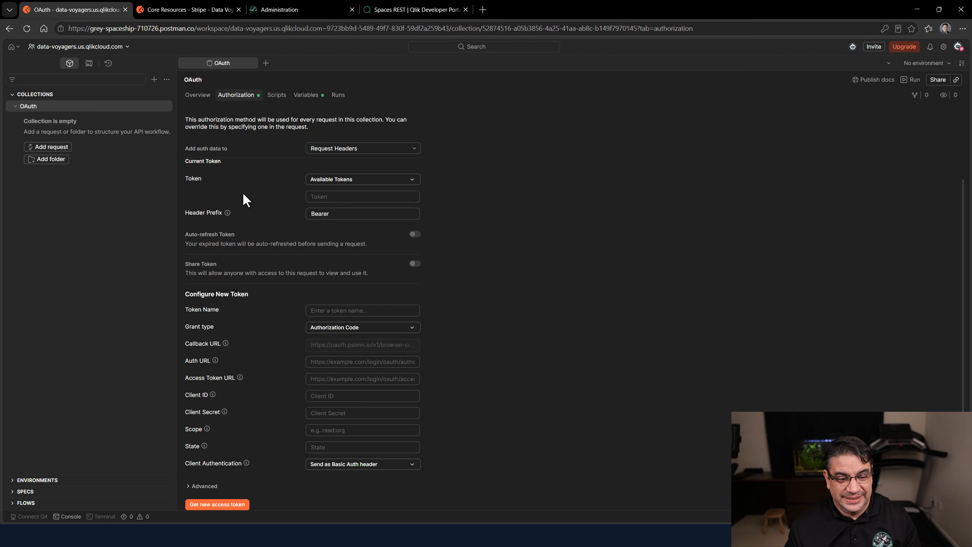
scroll(243, 194, down, 1)
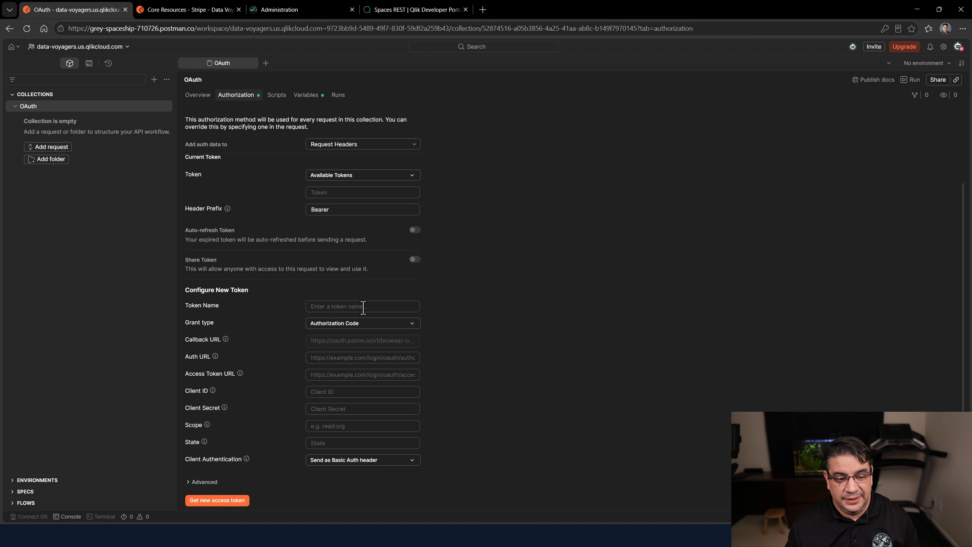
Configure the new token with the Client Credentials grant type and the token name qlik_token
click(378, 325)
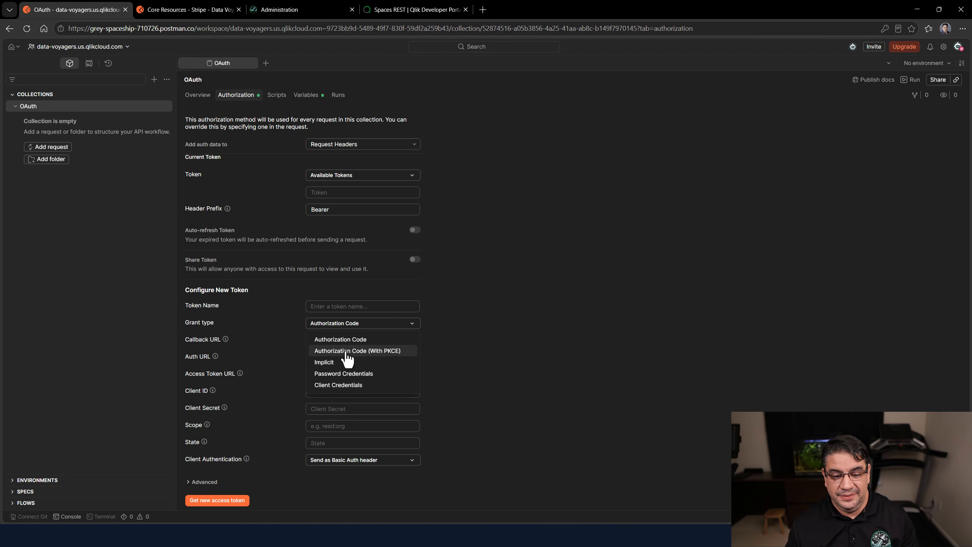
click(338, 384)
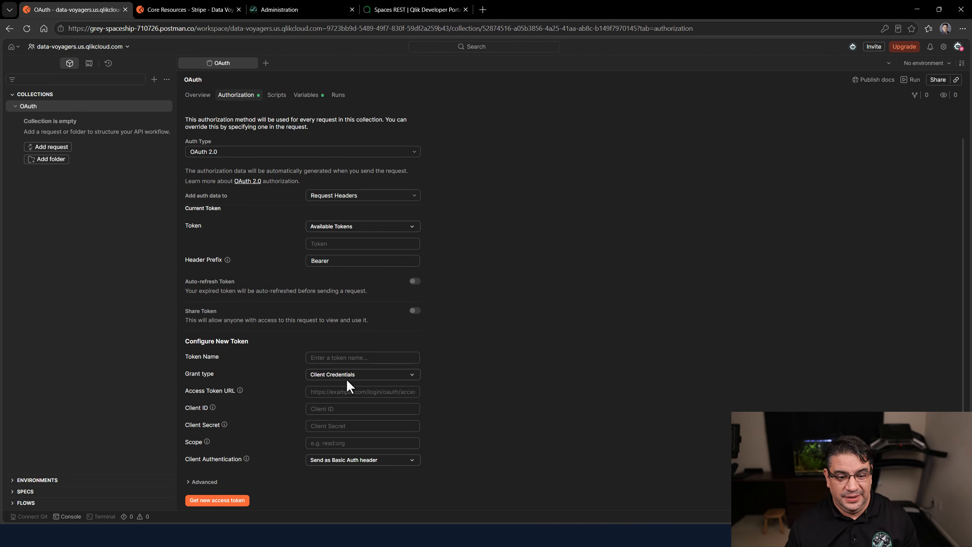
click(335, 358)
text(qlik_token)
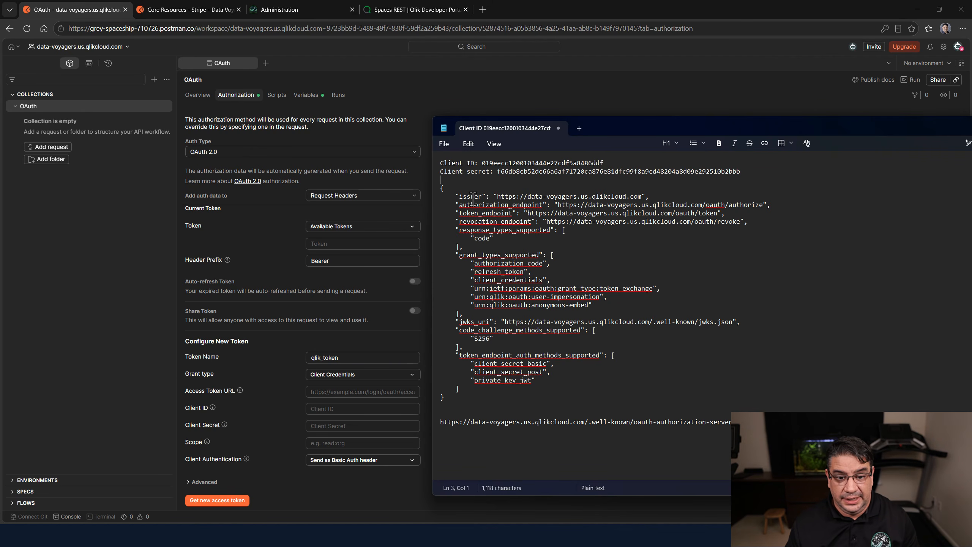
Copy the token_endpoint URL from the OAuth configuration saved in the text editor note
click(304, 9)
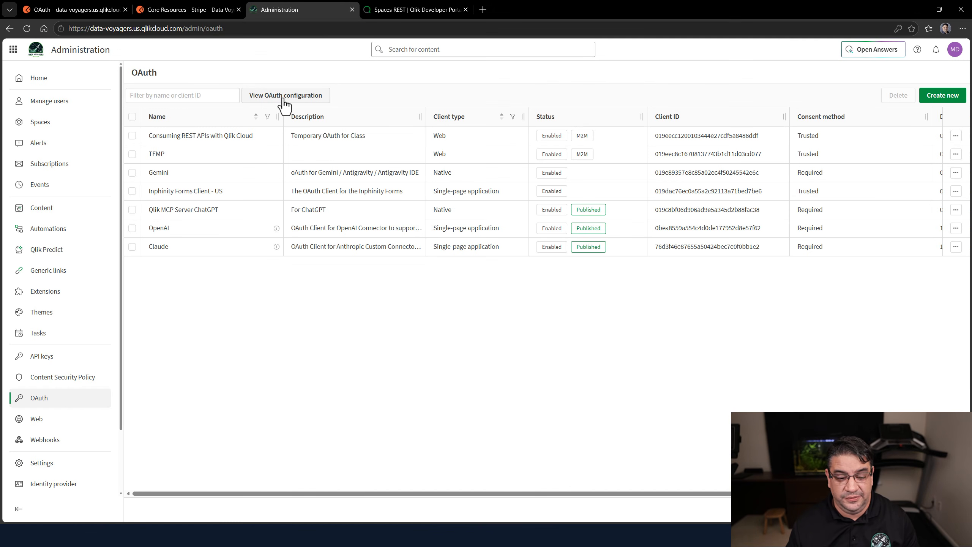
key(alt+Tab)
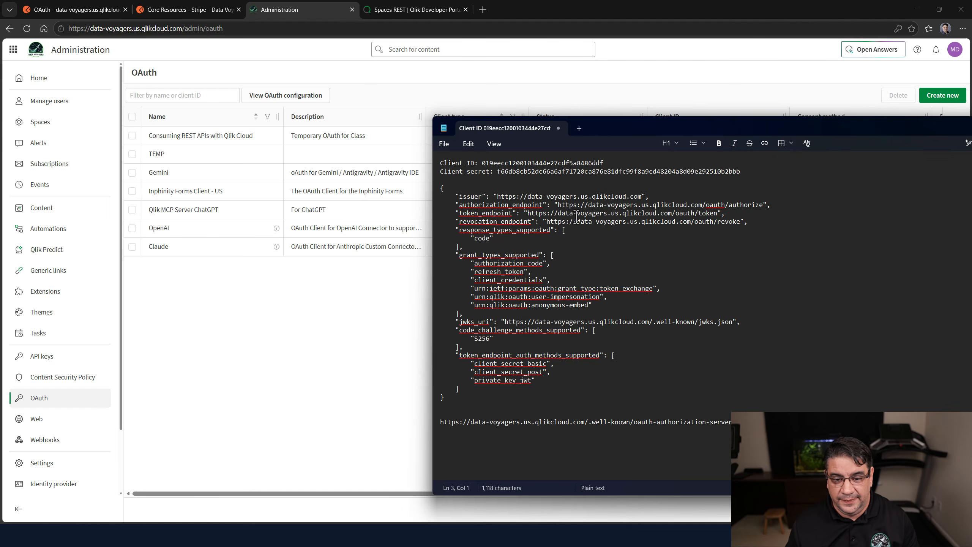
click(529, 214)
drag(528, 216, 718, 217)
key(ctrl+c)
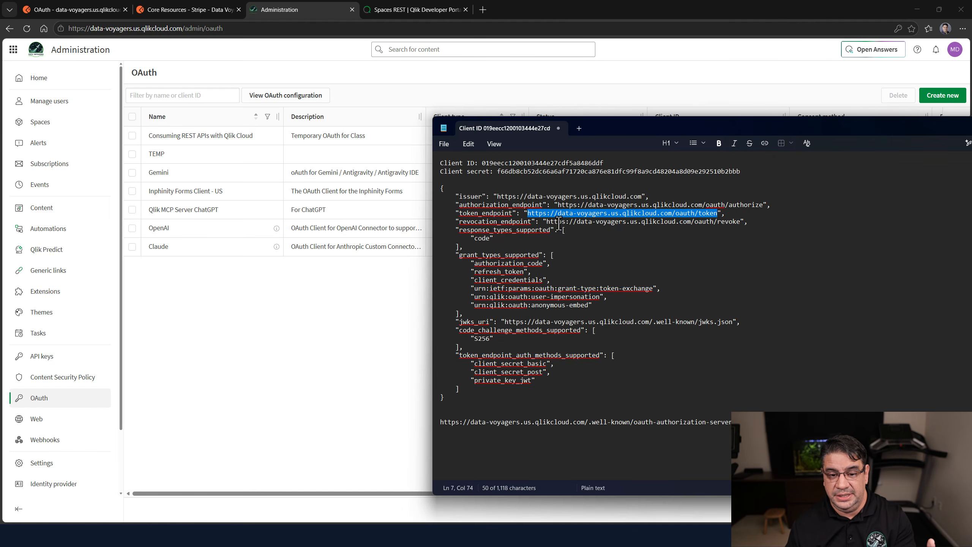
double_click(525, 204)
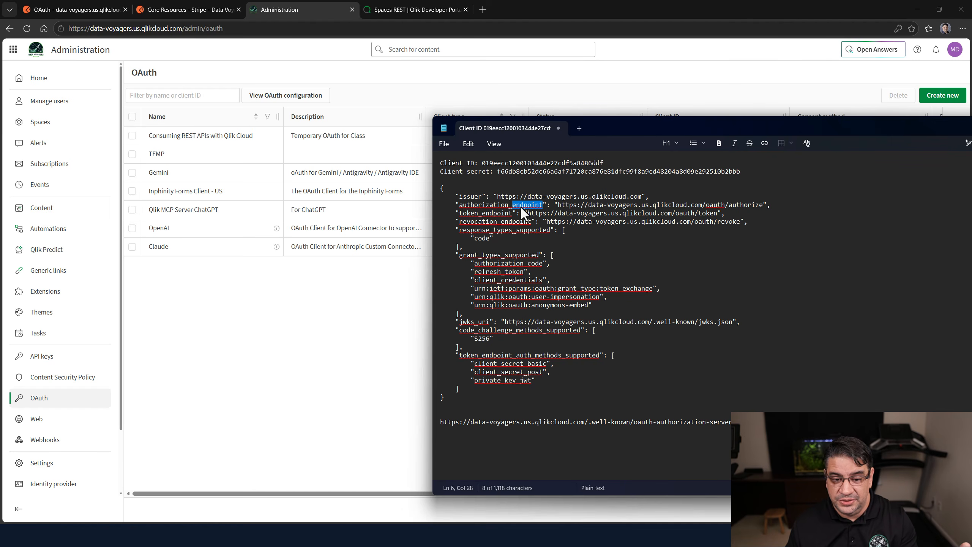
click(493, 230)
click(580, 225)
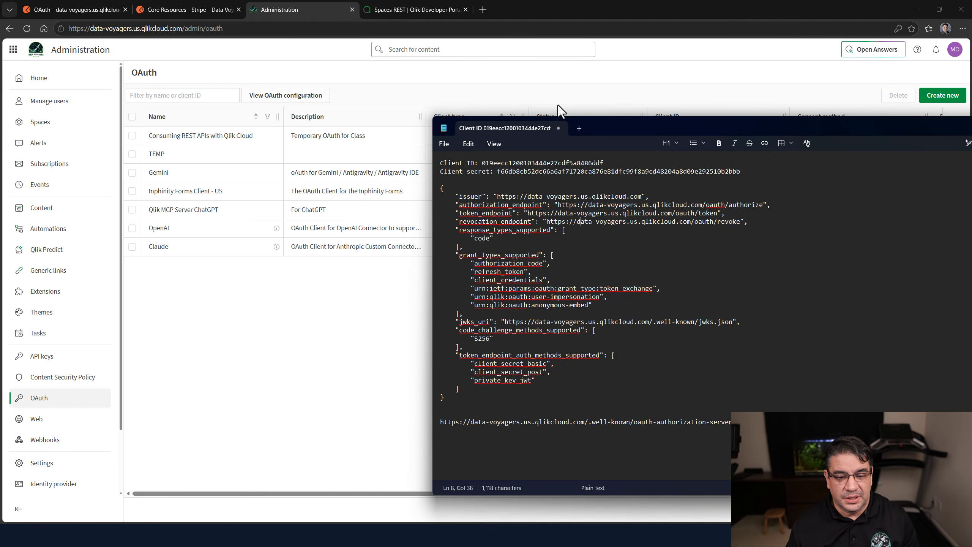
click(176, 6)
click(78, 9)
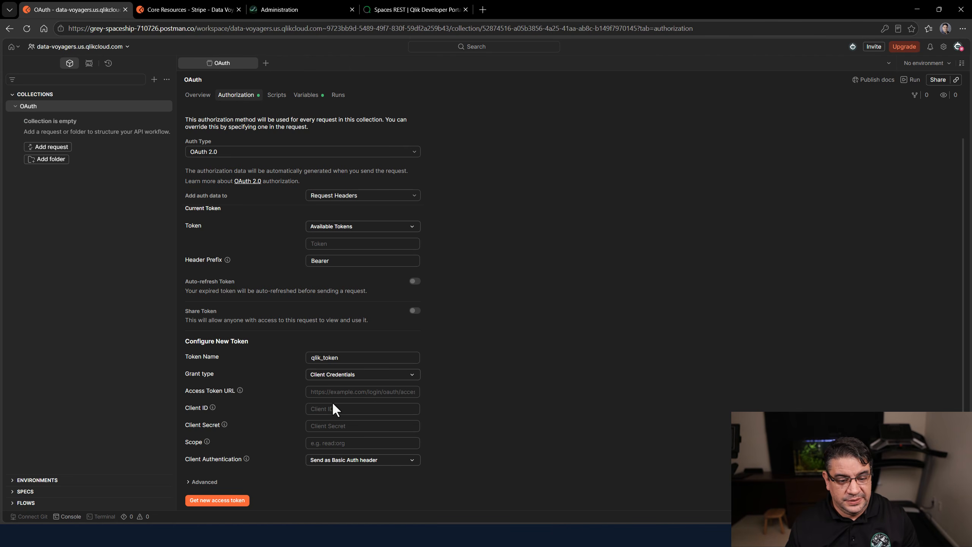
click(332, 393)
key(ctrl+v)
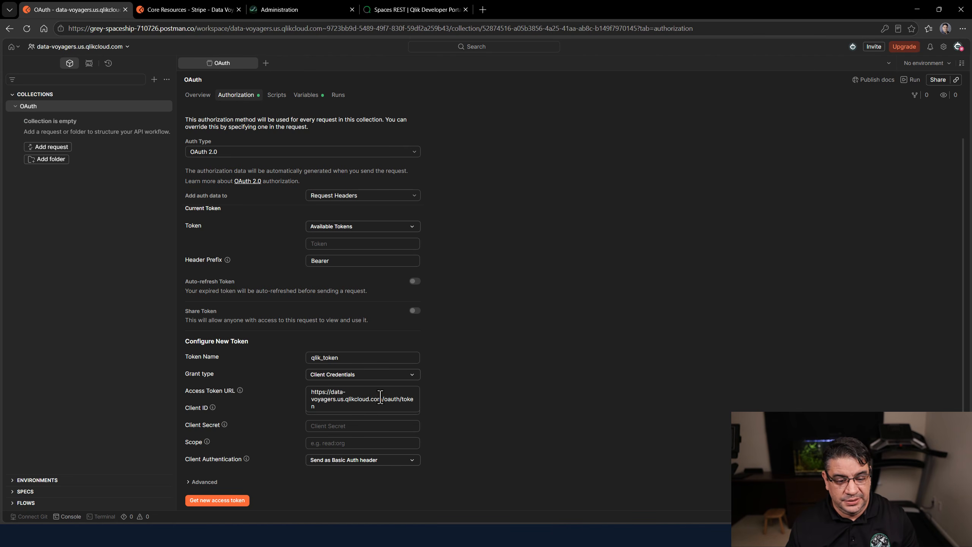
Set the new token's Client ID to the {{client_id}} variable and its Client Secret to the {{client_secret}} variable
click(454, 406)
click(367, 407)
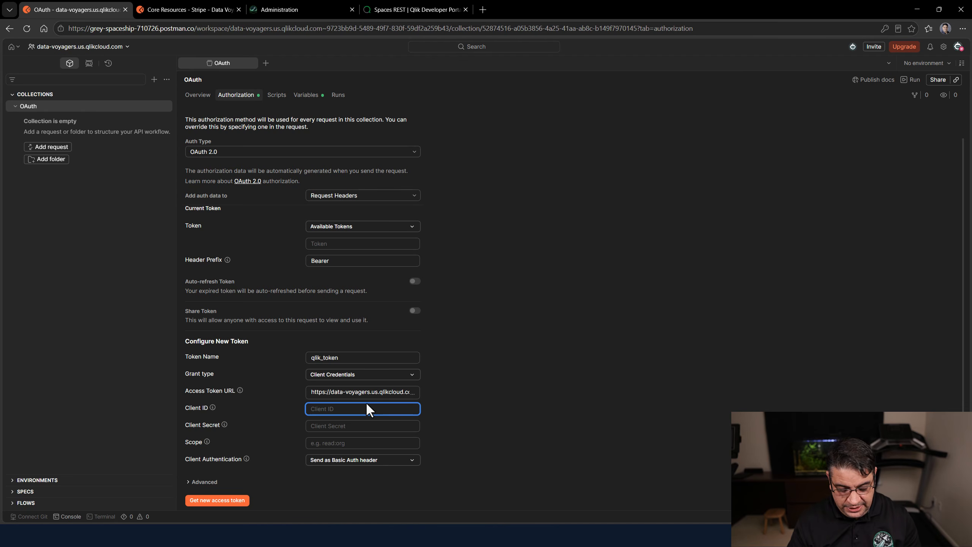
text({)
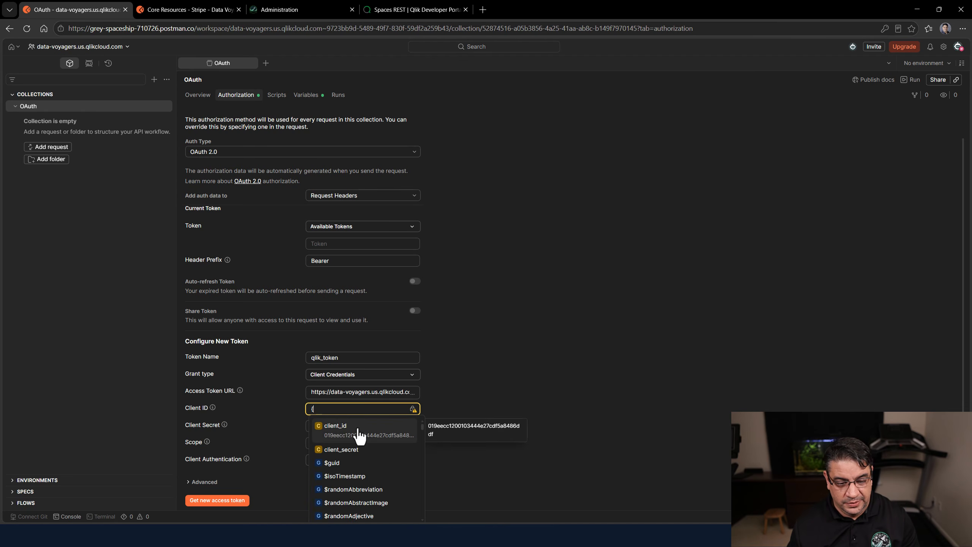
click(360, 432)
click(355, 425)
text({)
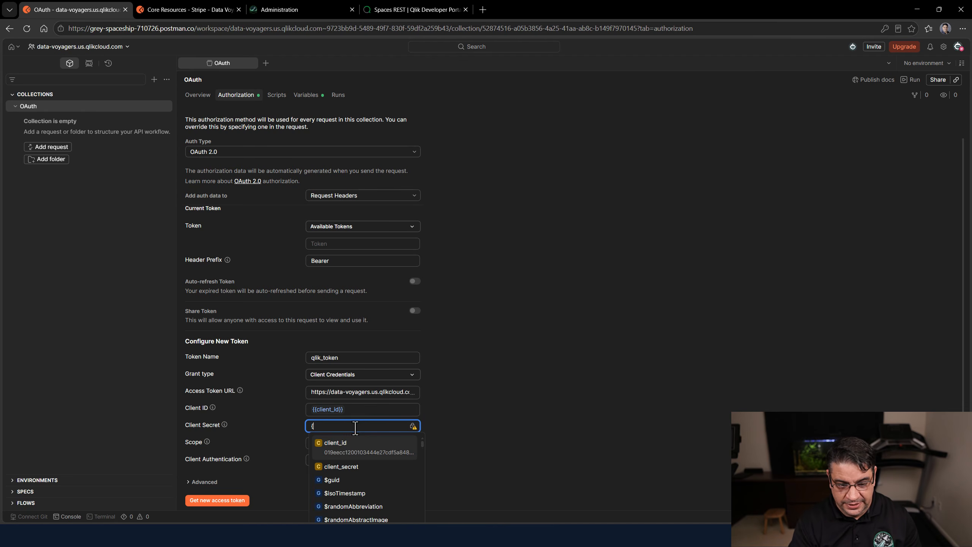
click(348, 463)
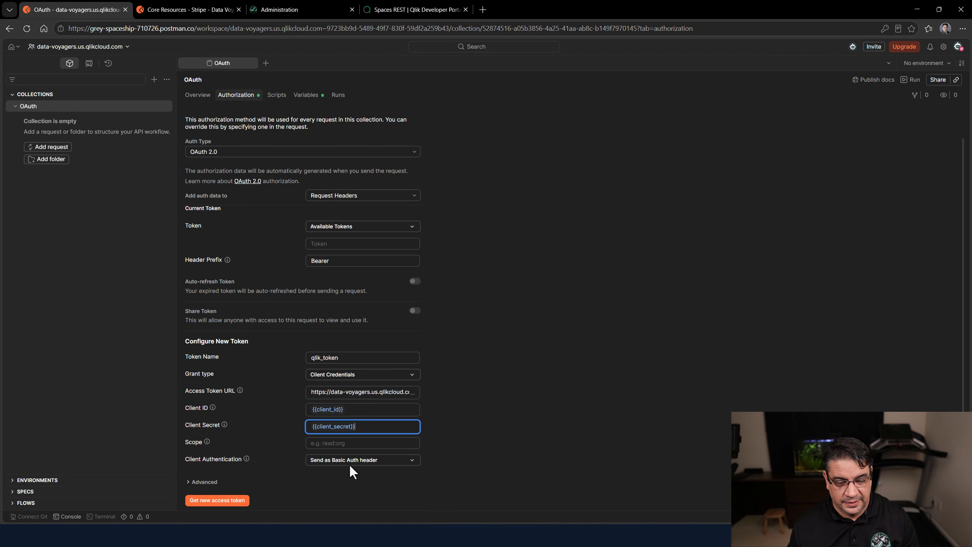
Set the token scope to user_default and review the client authentication options, keeping Send as Basic Auth header
click(390, 444)
text(user_default)
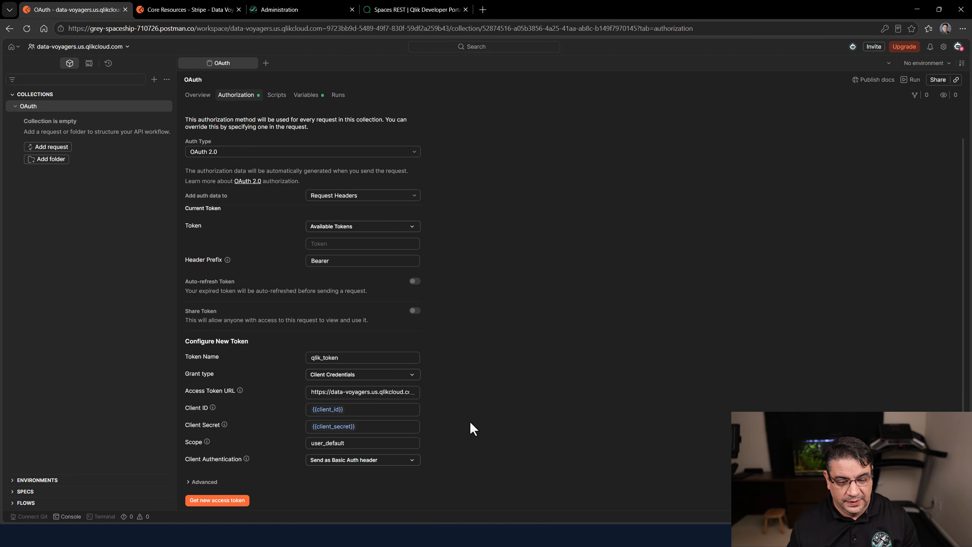
click(414, 460)
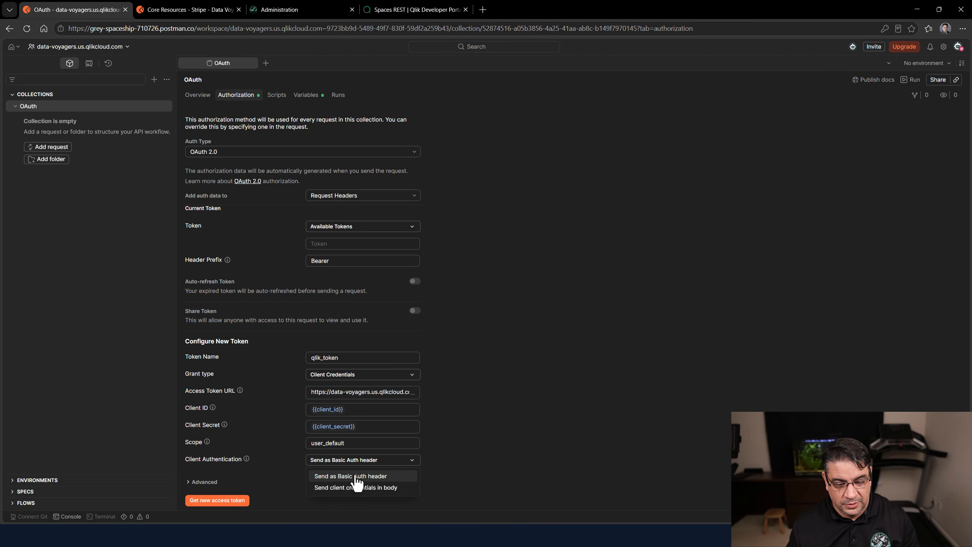
click(493, 409)
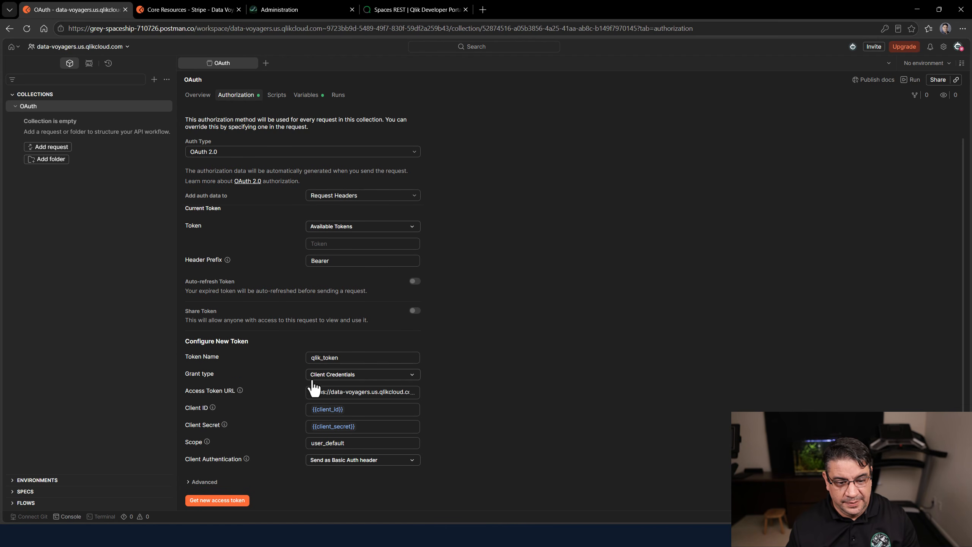
Request a new access token, review its details, and use qlik_token as the OAuth collection's current token
click(229, 503)
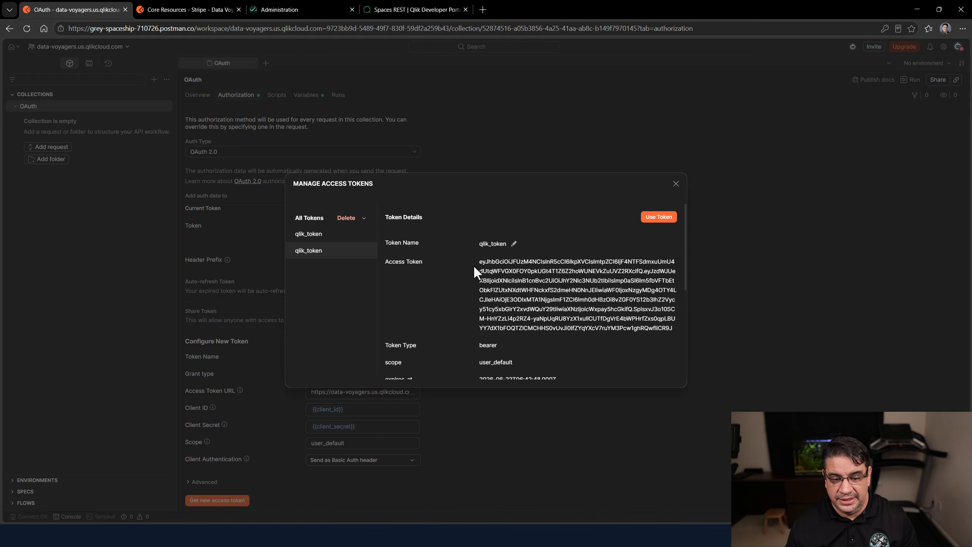
scroll(490, 303, down, 2)
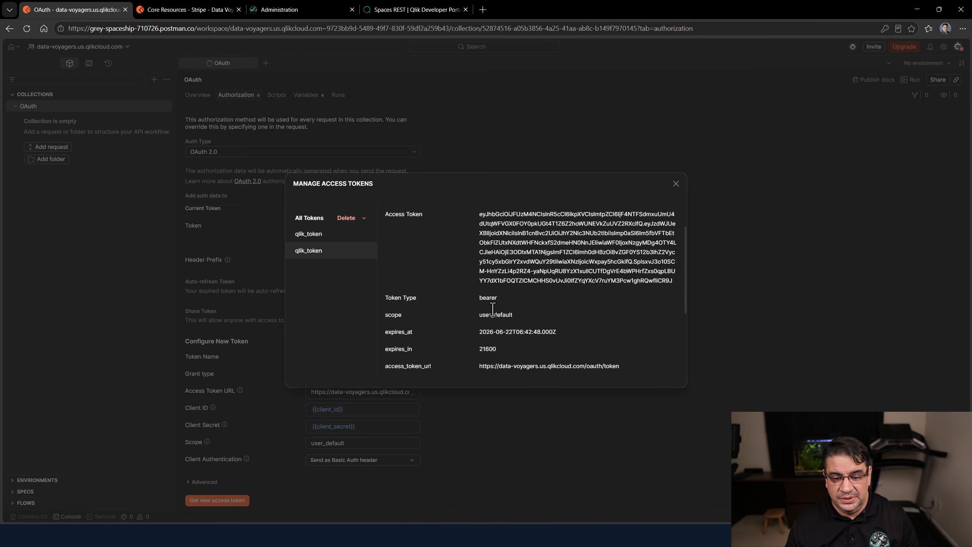
scroll(478, 268, up, 2)
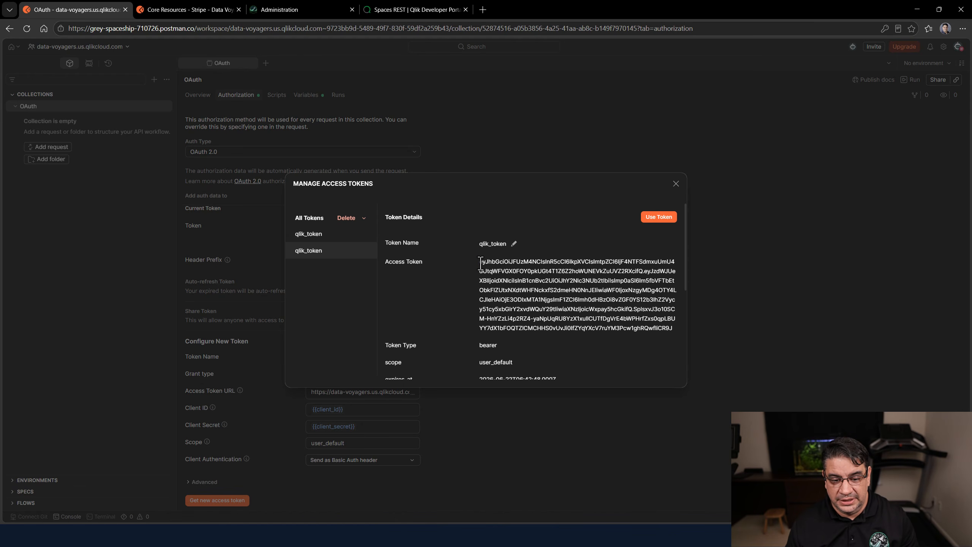
drag(478, 261, 553, 316)
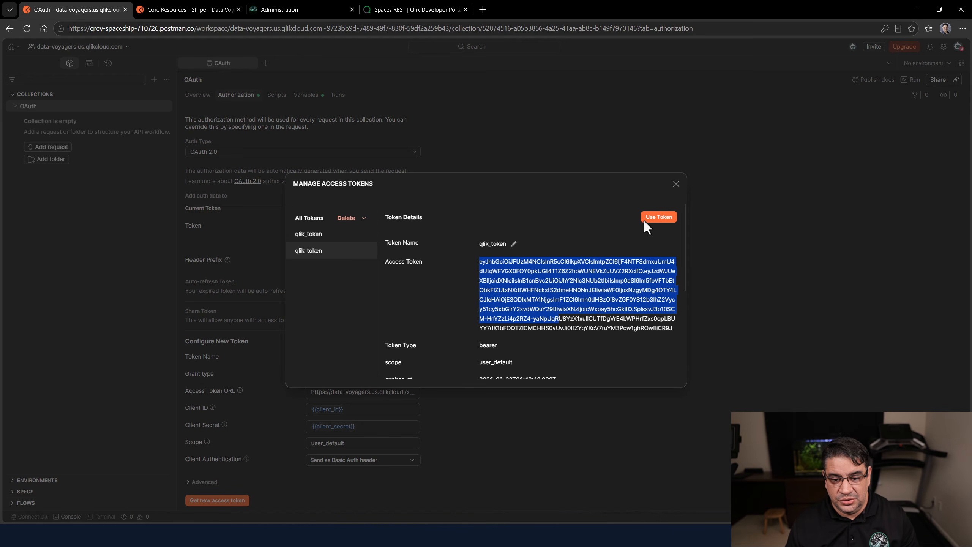
click(663, 218)
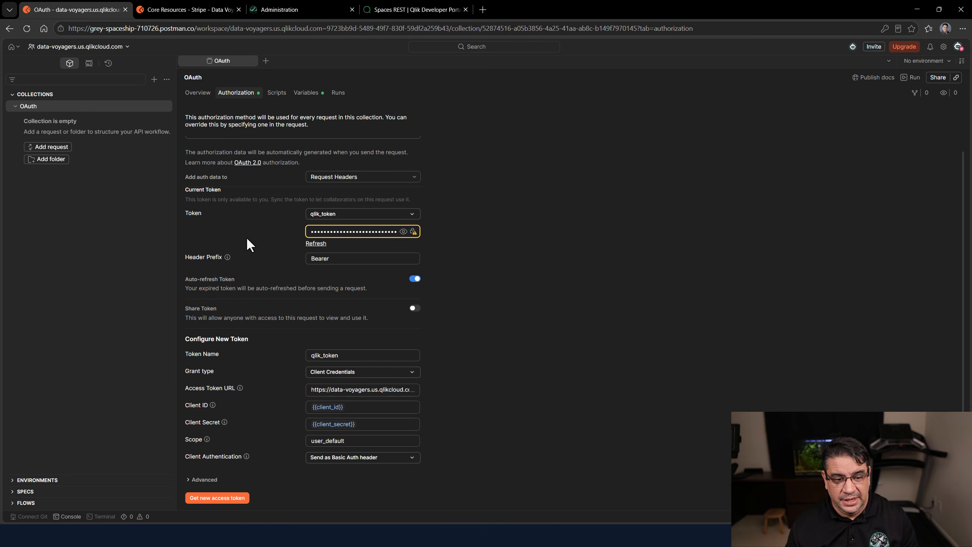
scroll(245, 256, up, 1)
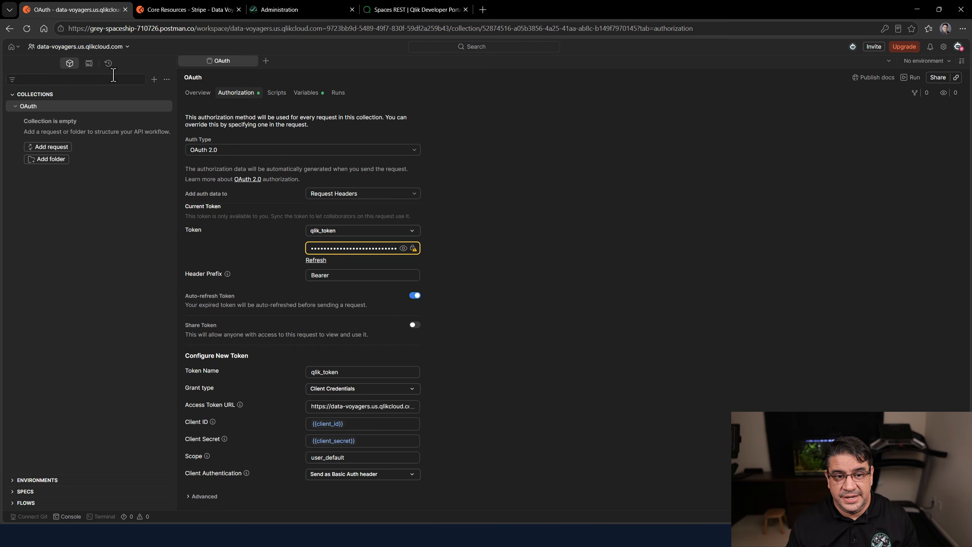
Switch to the Qlik Developer Portal and shorten the page address to open the REST APIs overview at qlik.dev/apis/rest
click(388, 7)
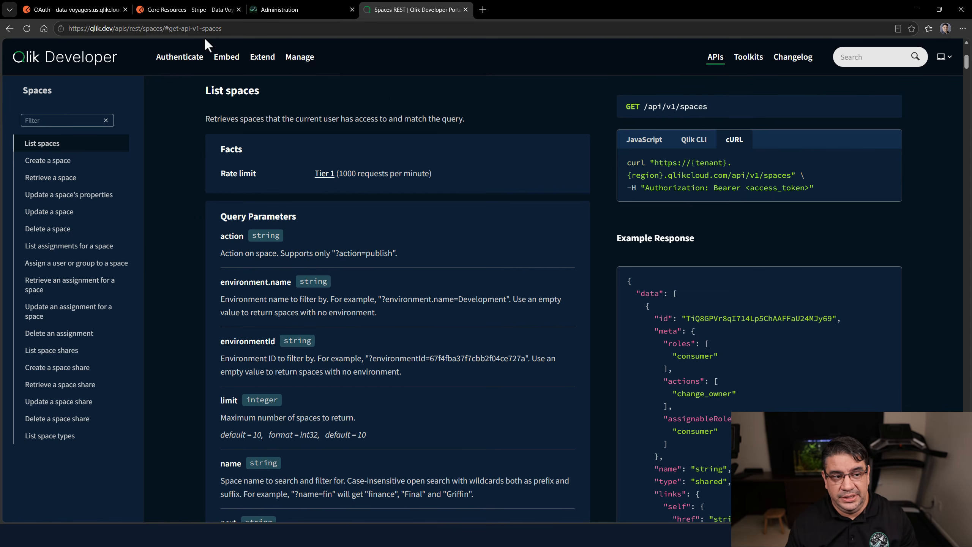
click(134, 29)
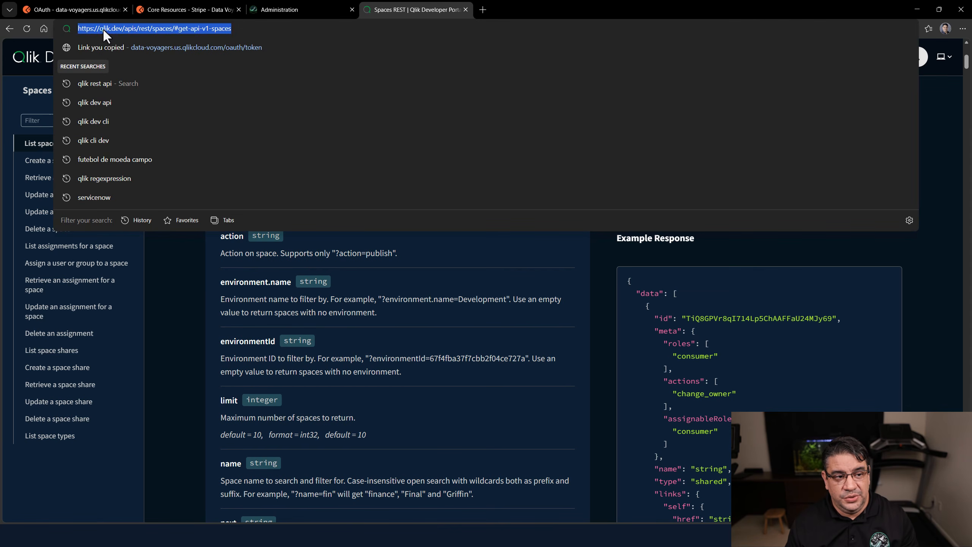
click(137, 29)
drag(125, 29, 145, 29)
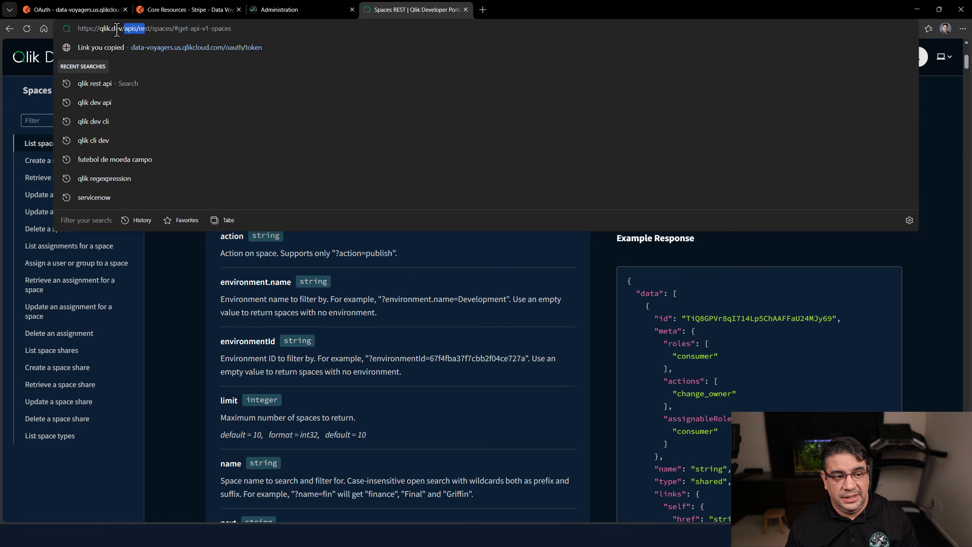
click(147, 30)
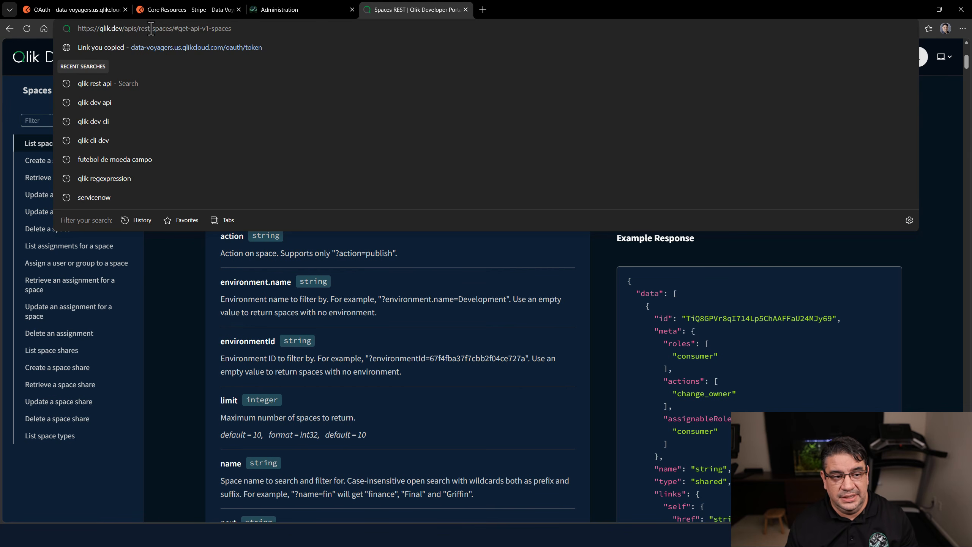
drag(150, 30, 293, 24)
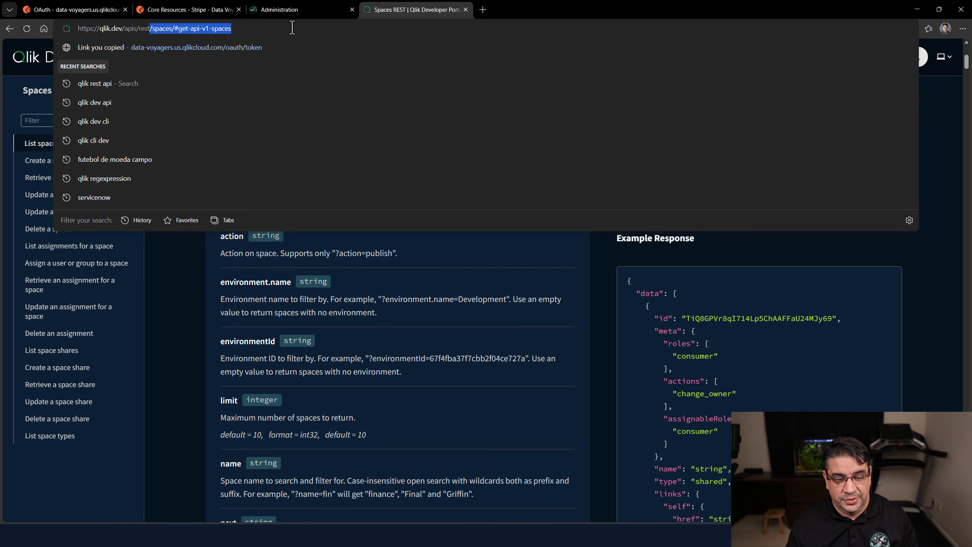
key(Delete)
key(Return)
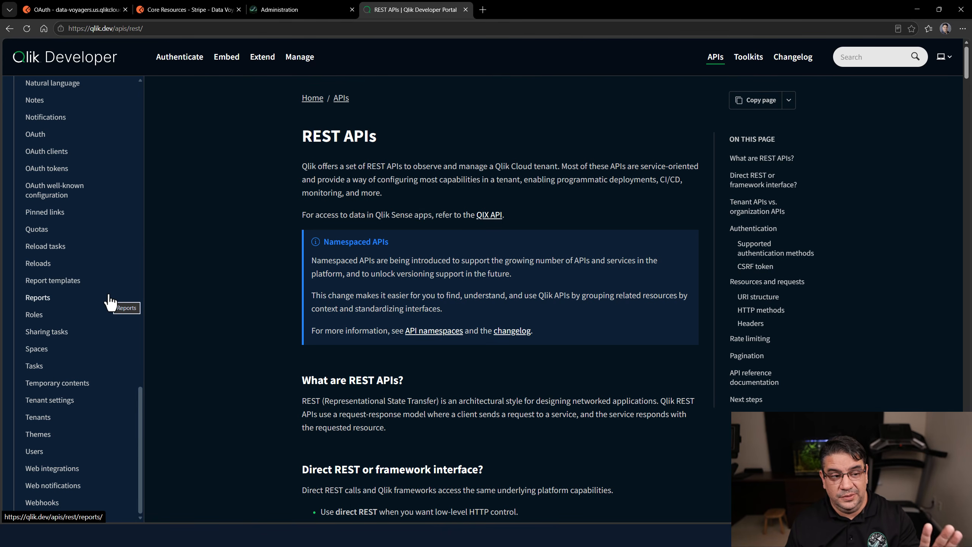
Find the Spaces API in the REST reference and copy the cURL example of the GET /api/v1/spaces endpoint
scroll(109, 296, up, 15)
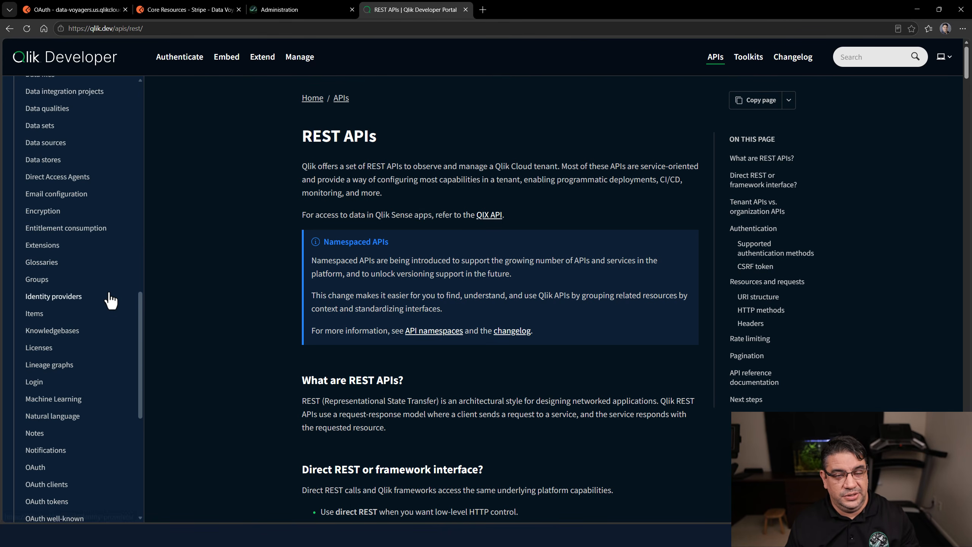
scroll(111, 294, down, 15)
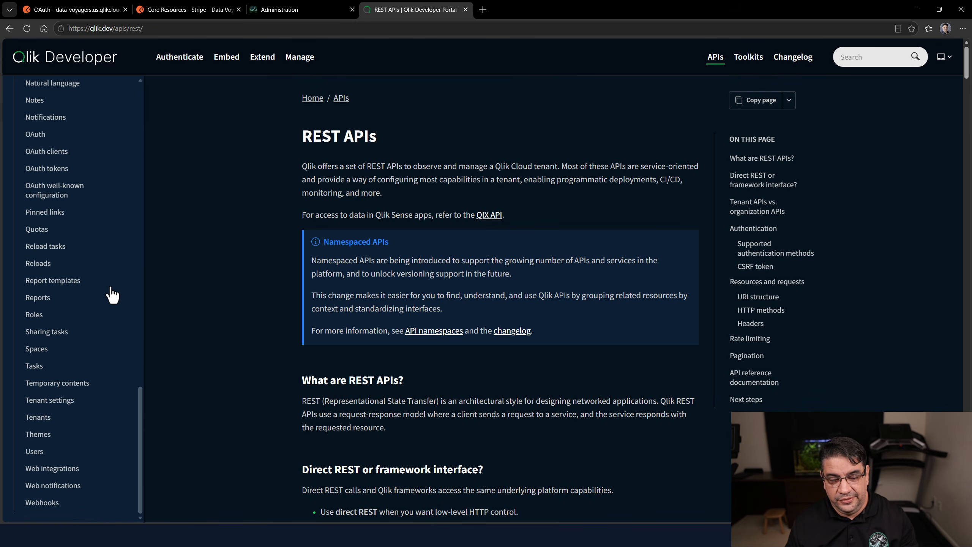
click(43, 351)
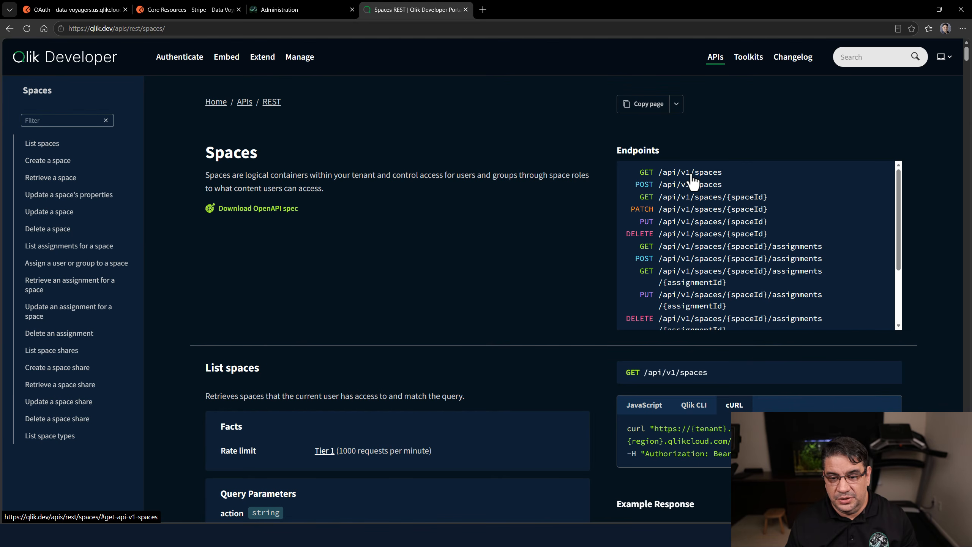
click(664, 175)
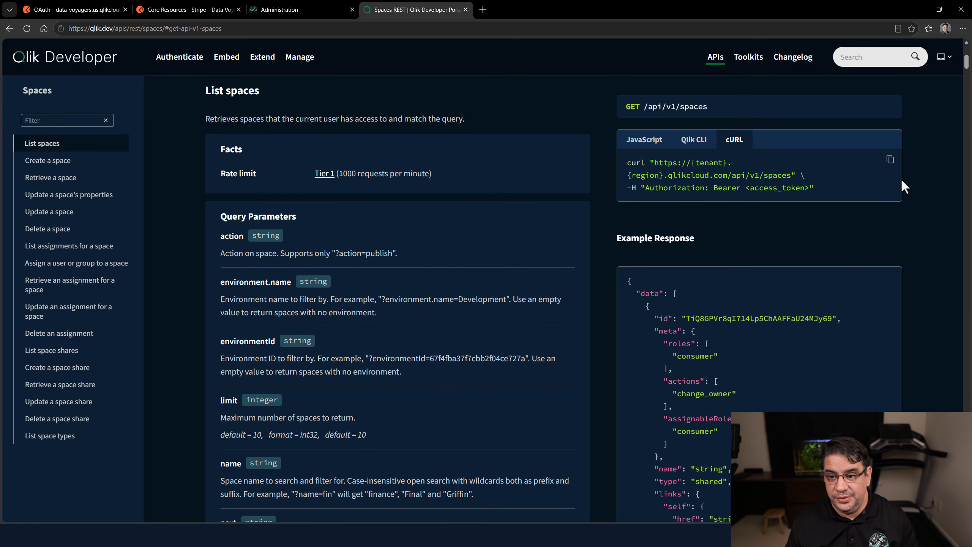
click(888, 164)
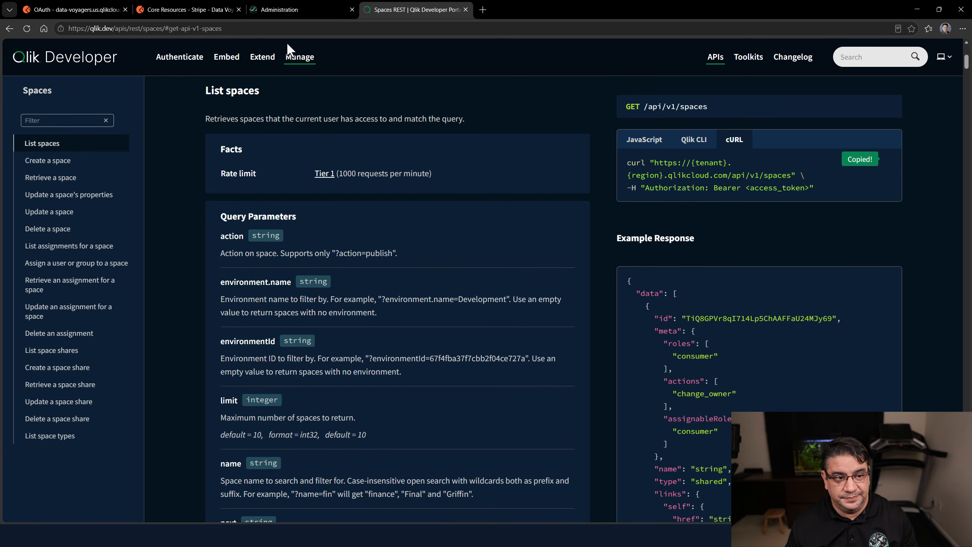
Return to Postman and paste the copied spaces cURL command into a new import
click(97, 9)
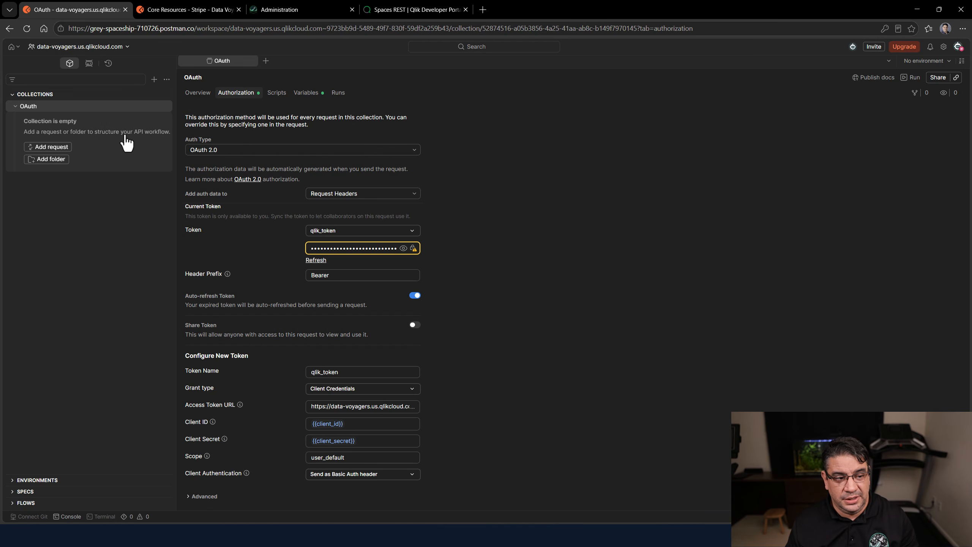
click(167, 79)
click(183, 101)
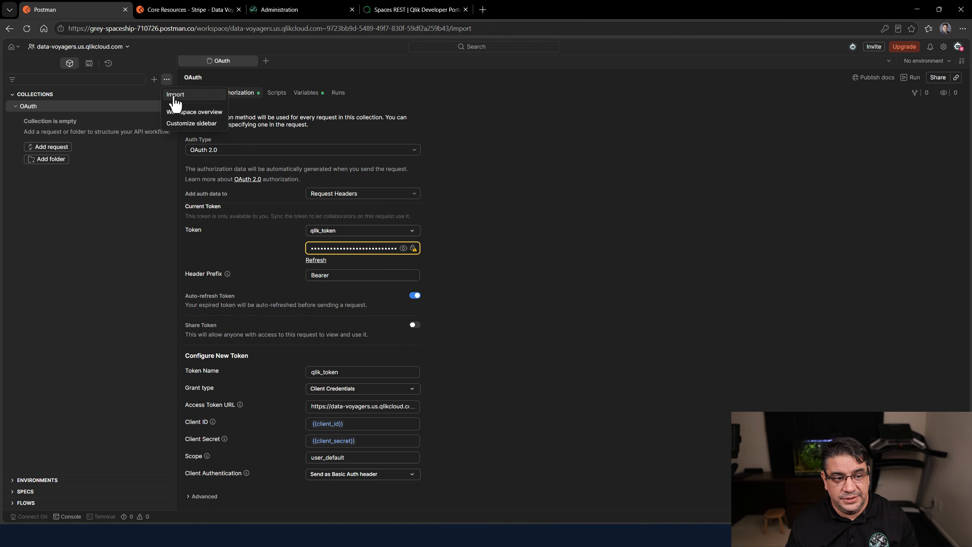
key(ctrl+v)
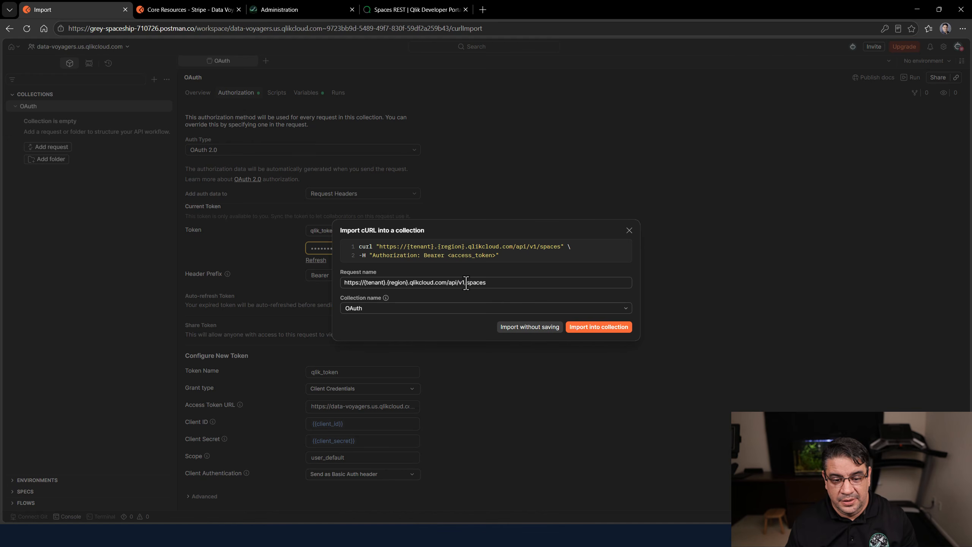
Name the imported request GET Spaces and import it into the OAuth collection
drag(466, 282, 324, 278)
text(G)
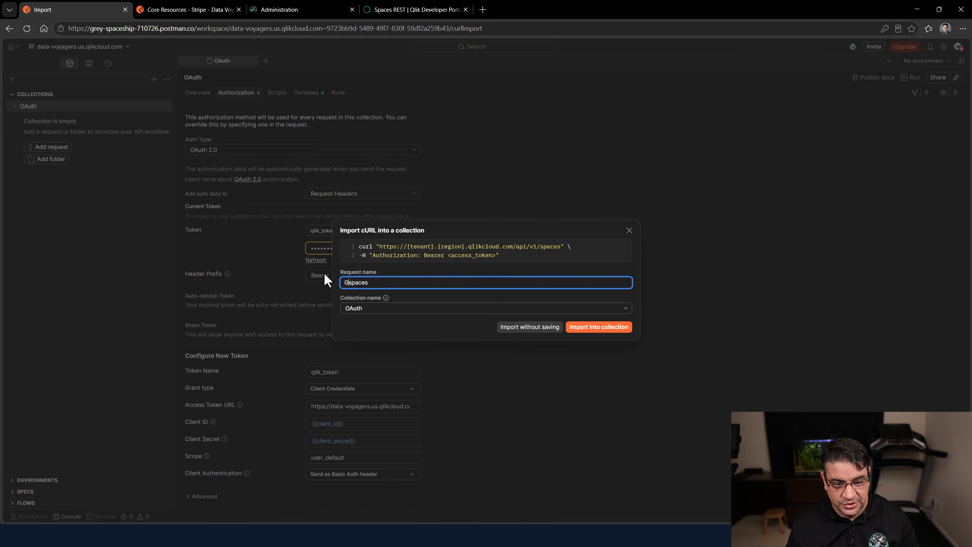
text(ET)
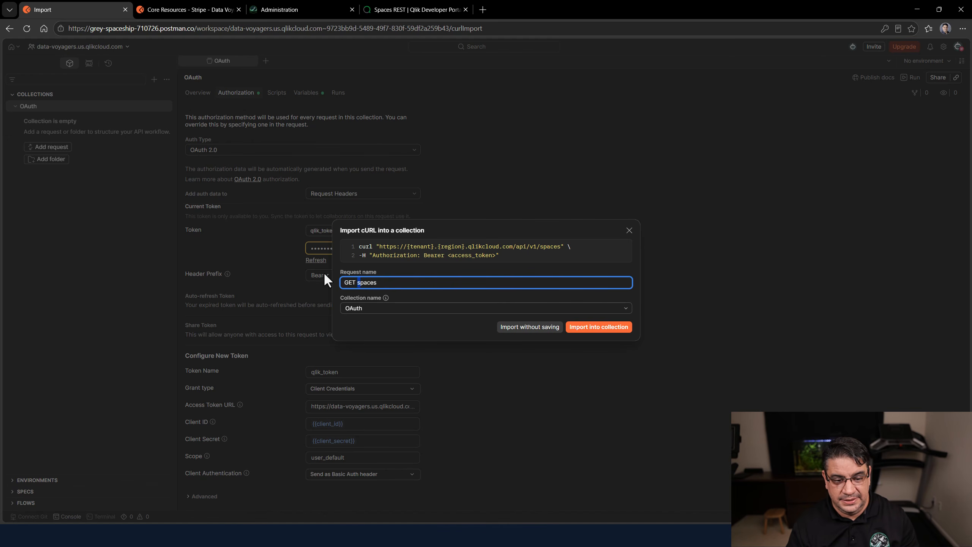
key(Delete)
text(S)
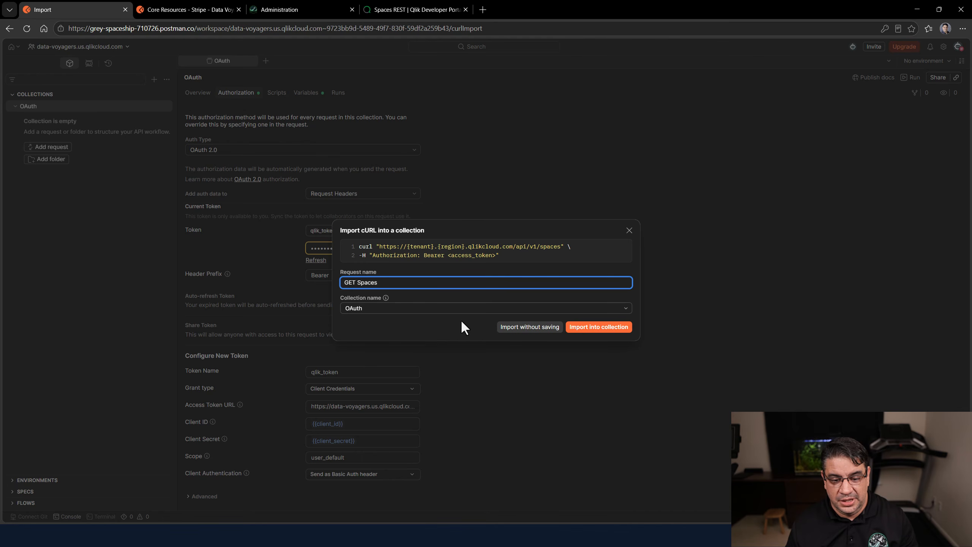
click(620, 330)
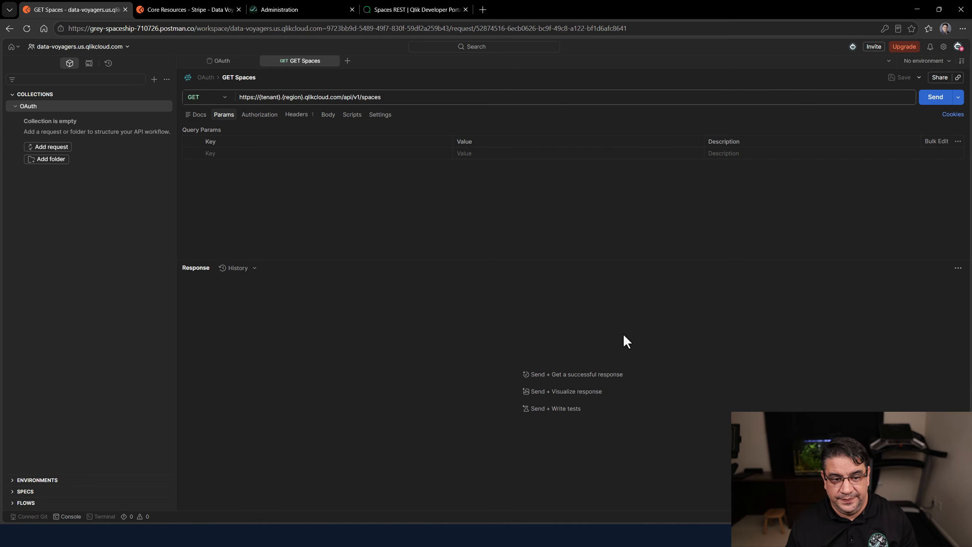
Replace the tenant and region host placeholder in the request URL with data-voyagers.us.qlikcloud.com, copied from the Qlik Administration page's address
click(270, 101)
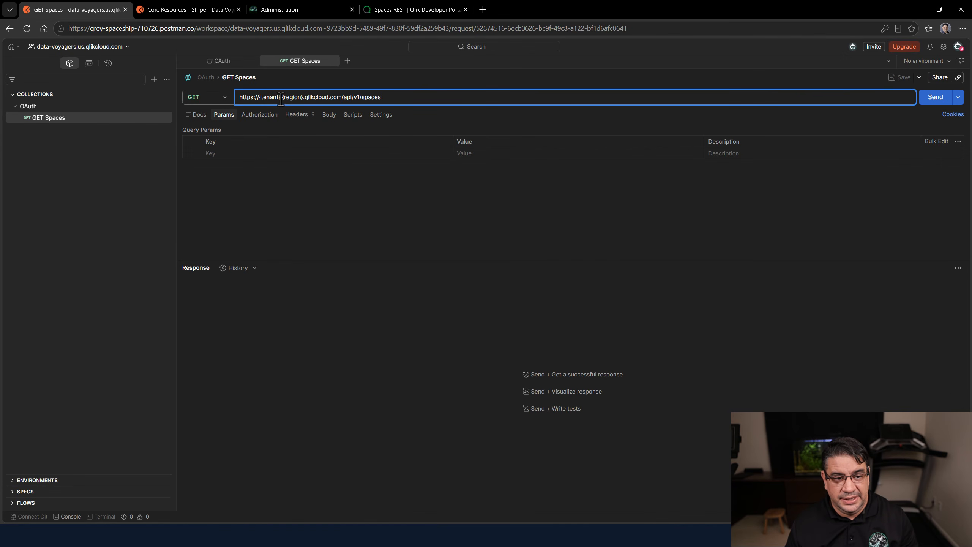
click(332, 9)
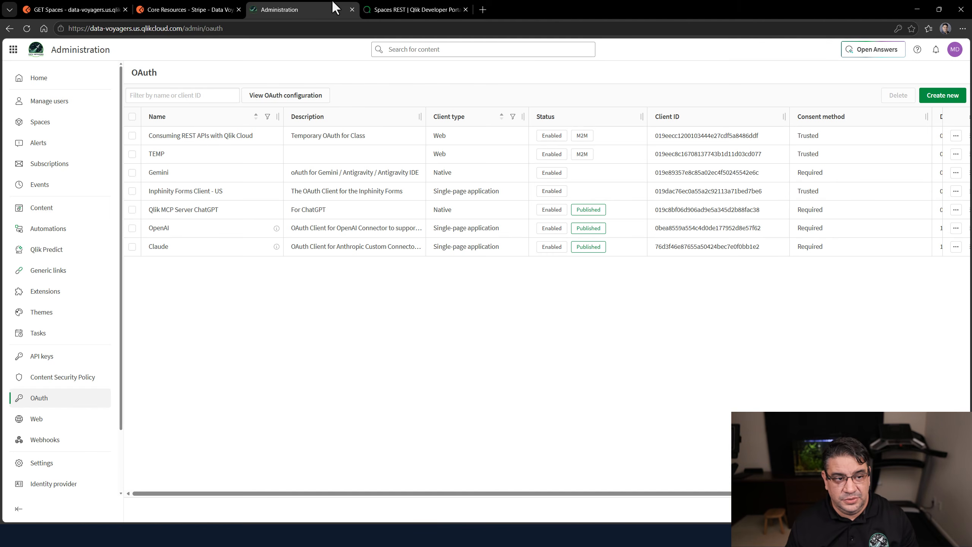
drag(181, 28, 90, 30)
click(93, 12)
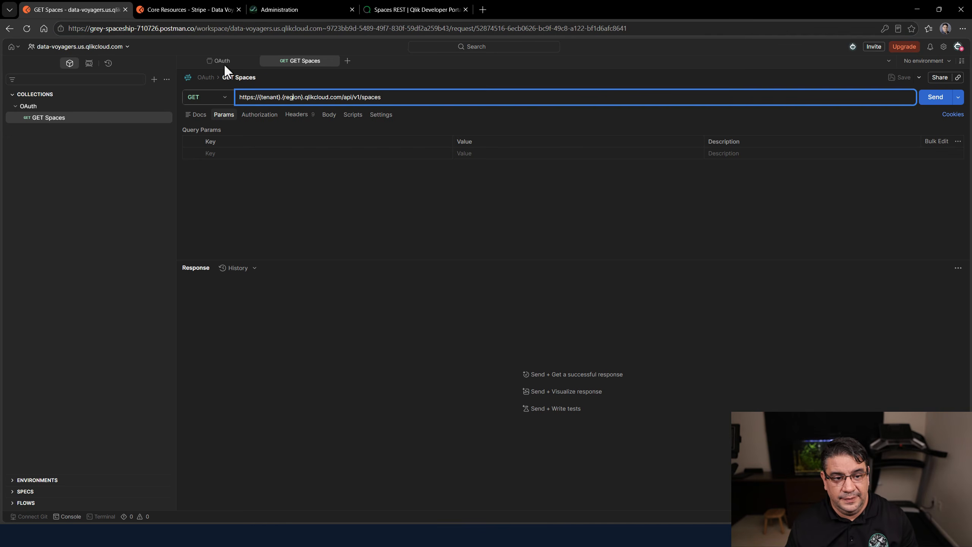
drag(260, 101, 337, 99)
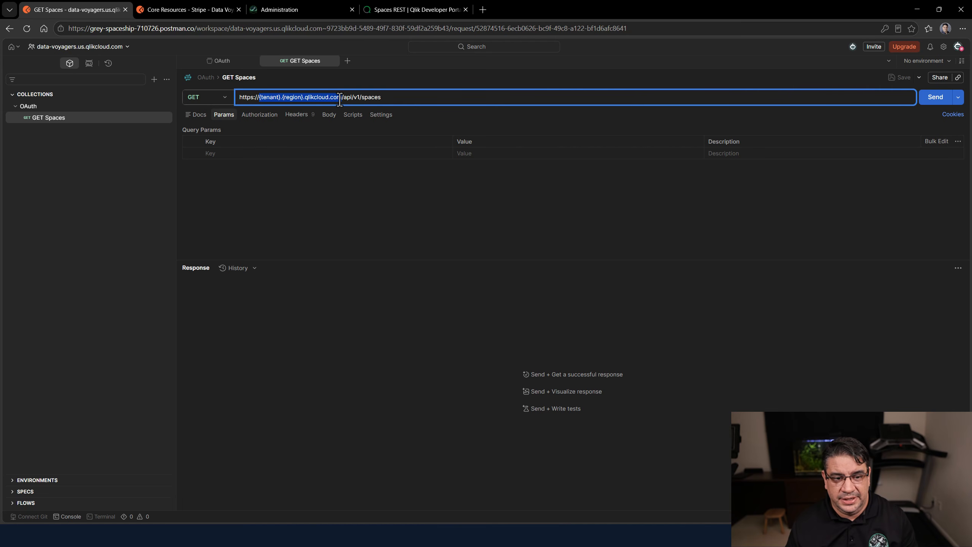
key(ctrl+v)
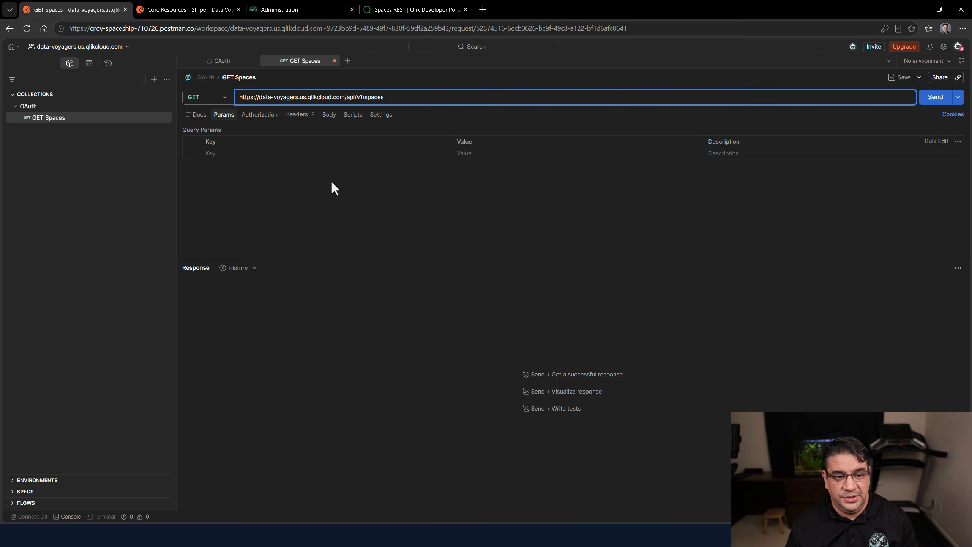
click(301, 194)
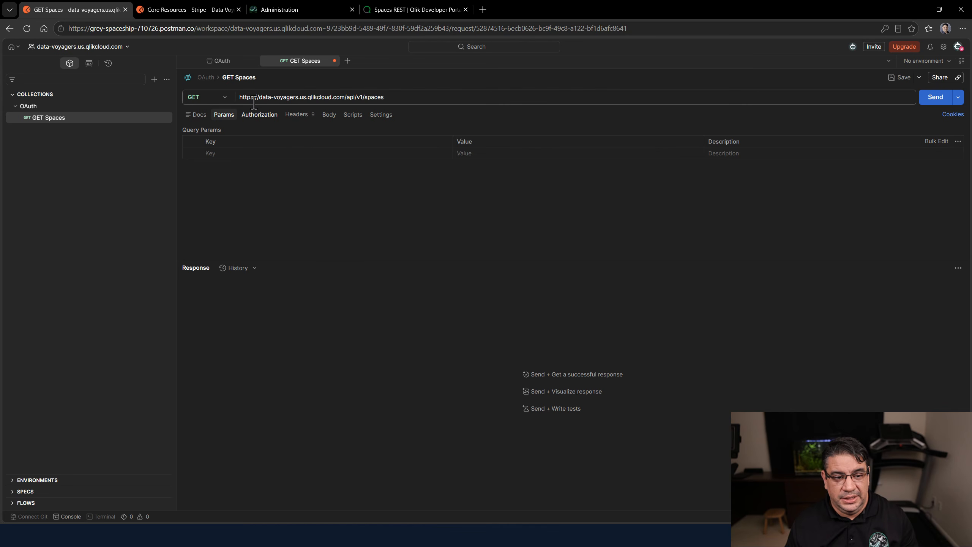
Review the authorization inherited from the parent collection, then save and send the GET Spaces request
click(255, 119)
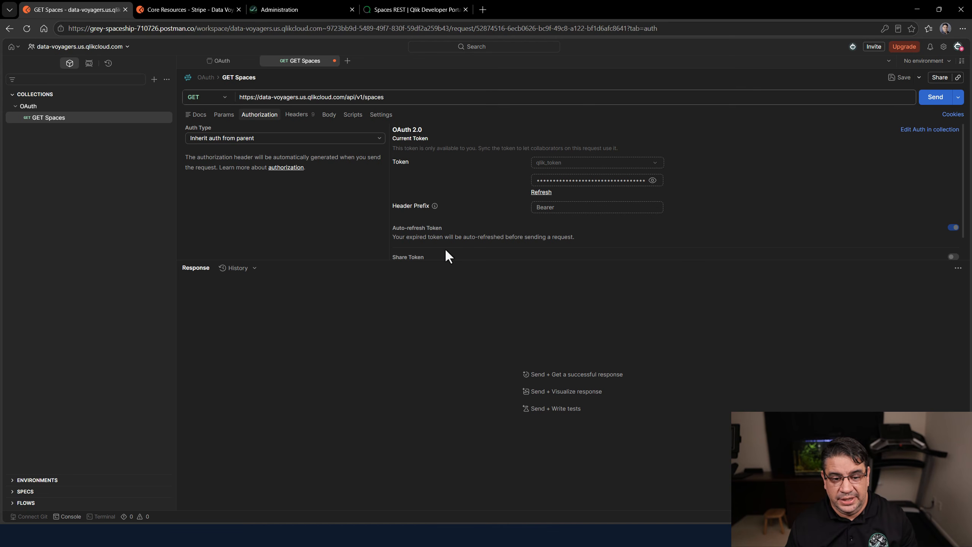
key(ctrl+s)
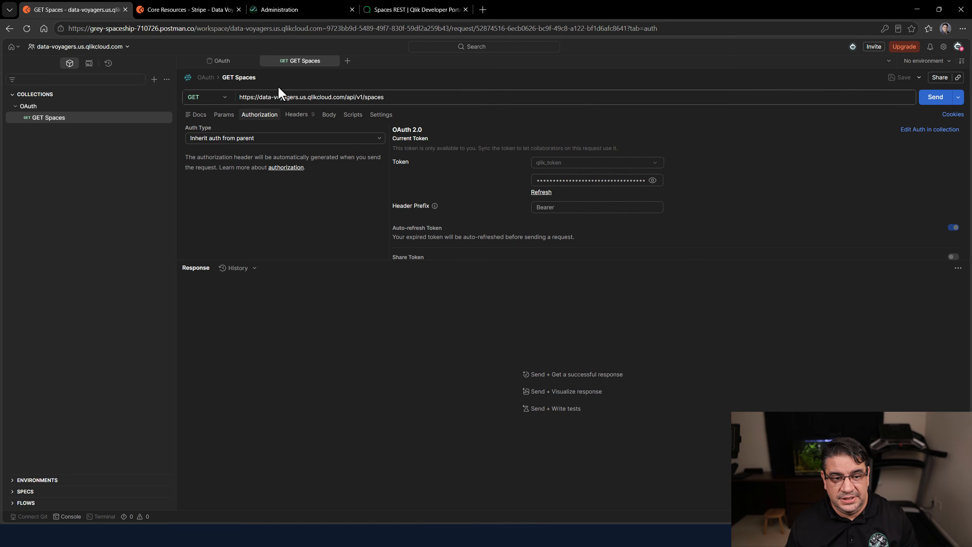
click(225, 115)
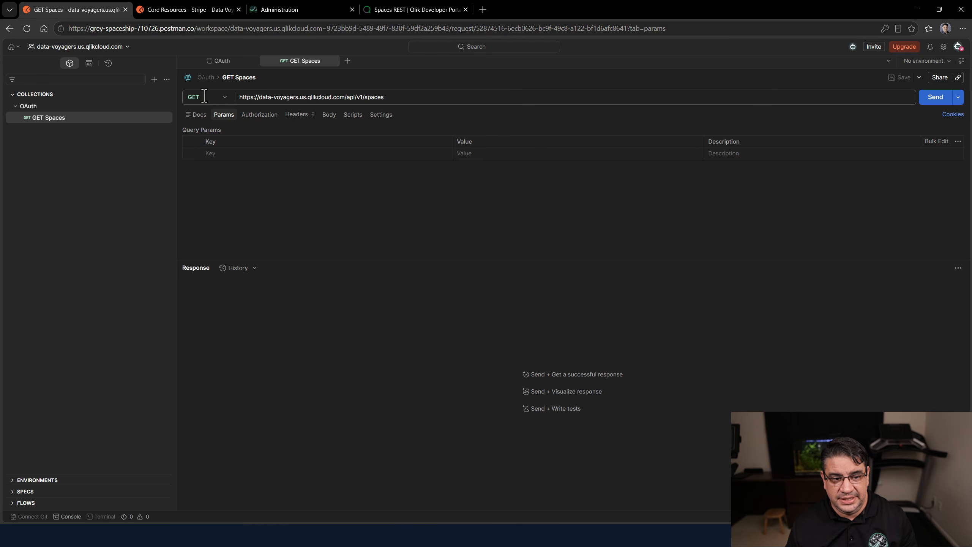
click(365, 96)
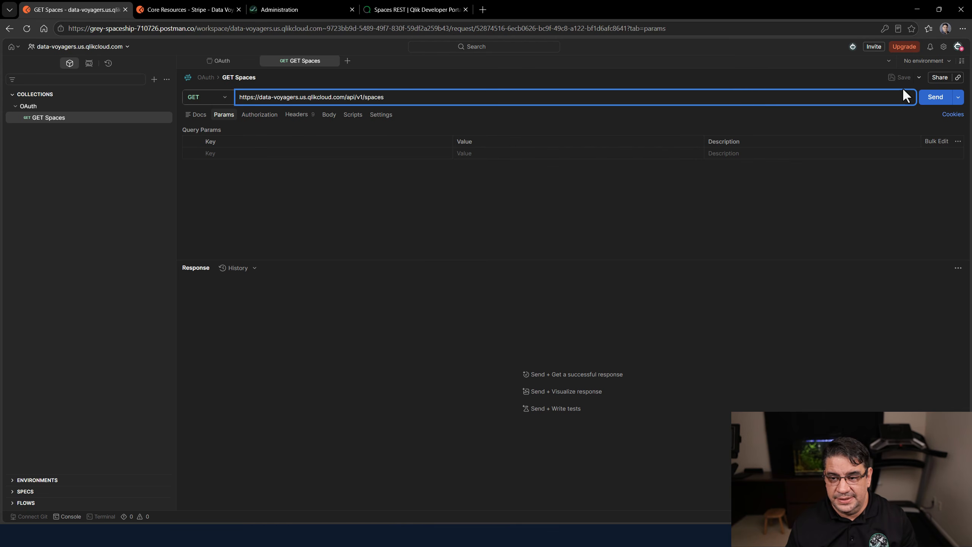
click(933, 97)
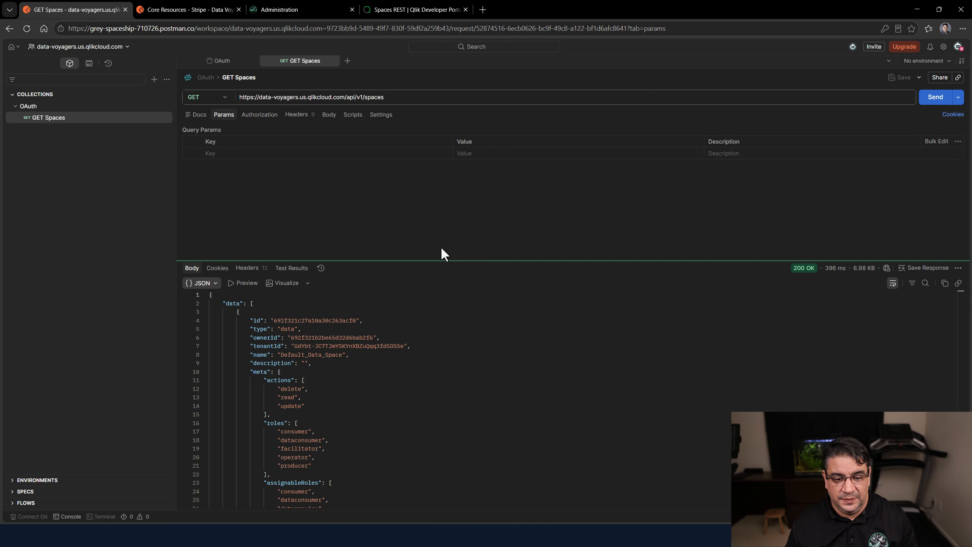
Enlarge the response area and examine the root object and its data array in the JSON body
drag(438, 261, 447, 183)
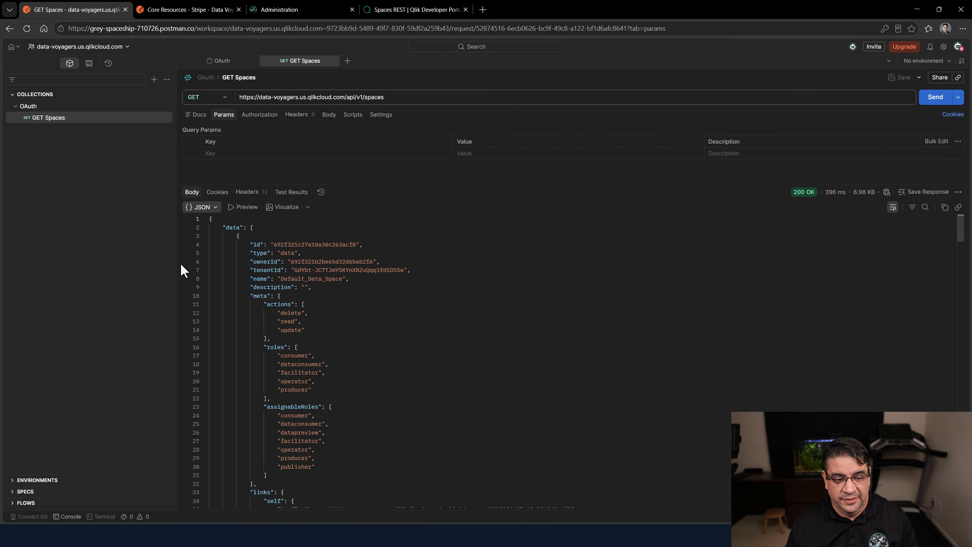
click(245, 228)
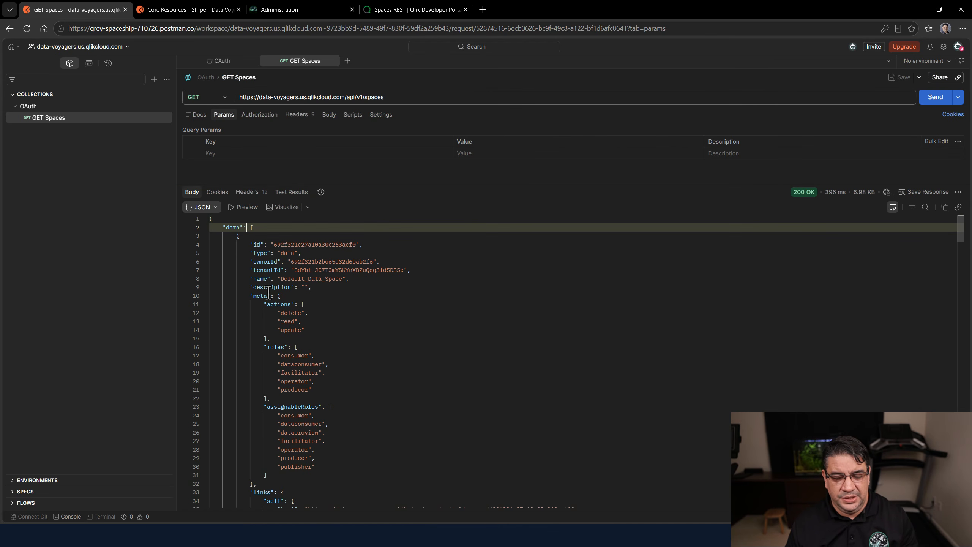
click(267, 223)
click(267, 227)
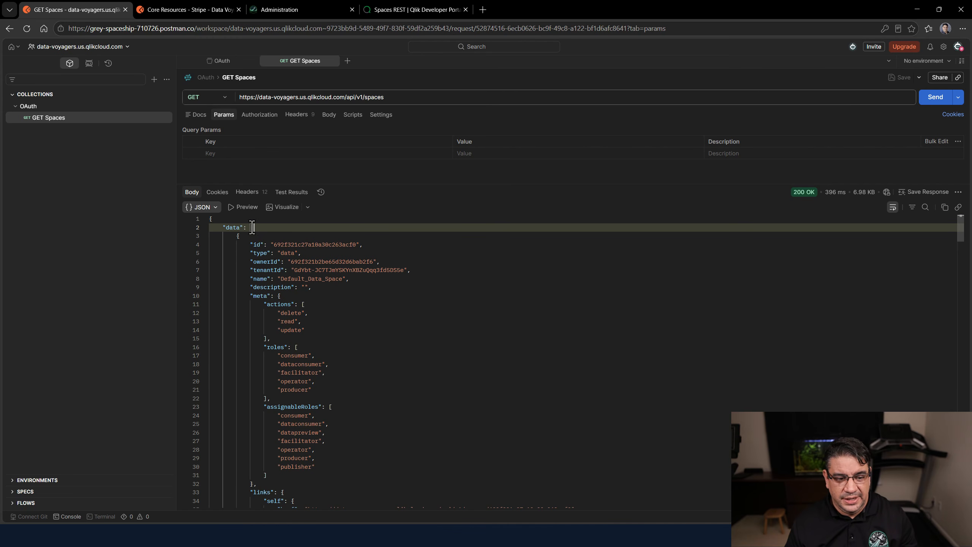
click(205, 219)
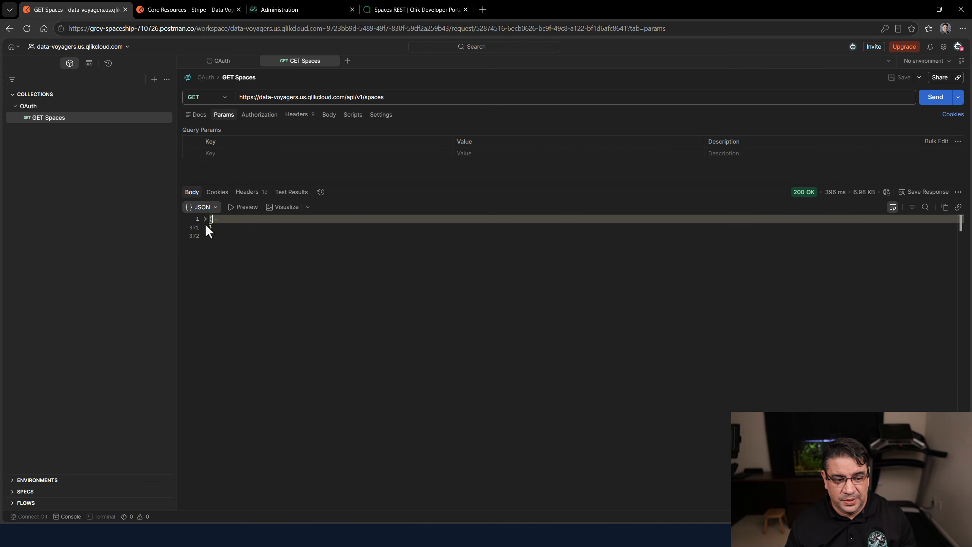
click(205, 220)
double_click(232, 228)
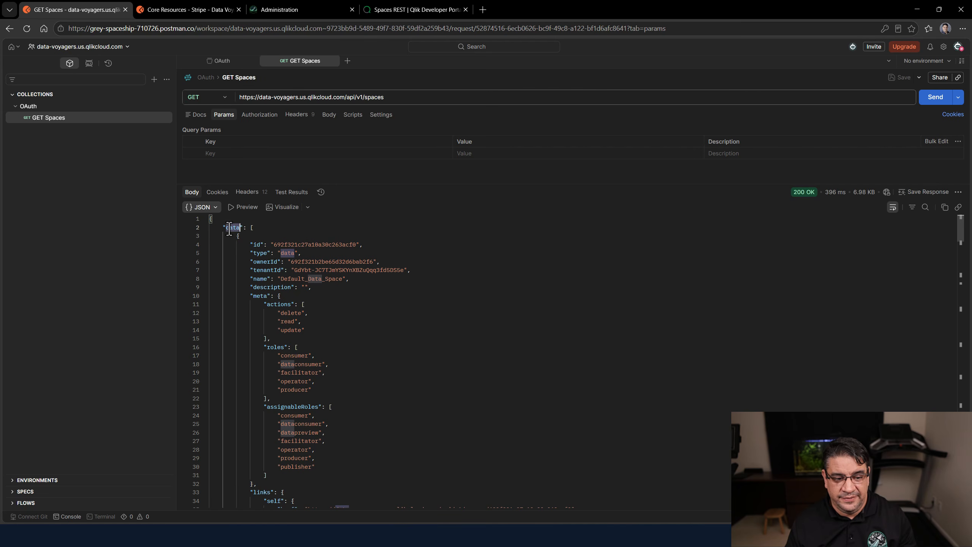
click(261, 228)
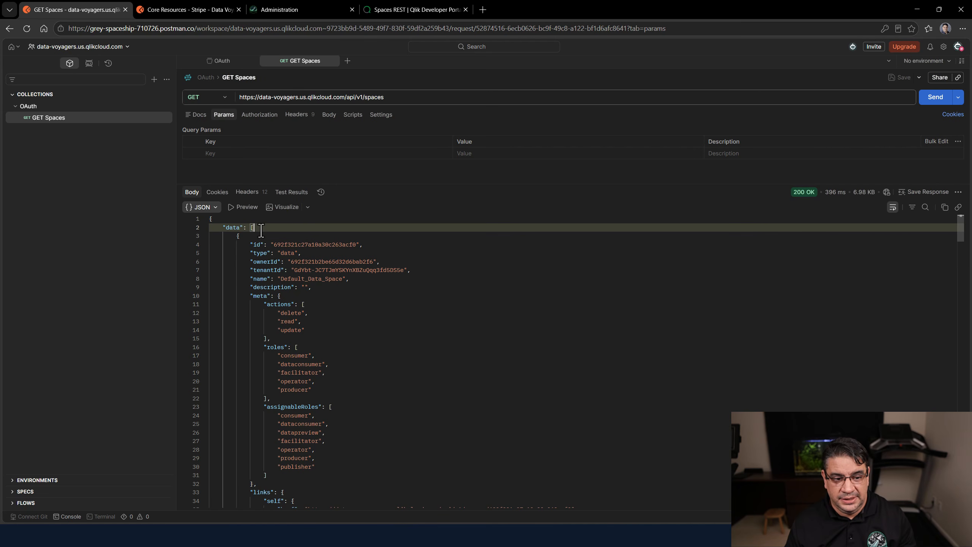
double_click(231, 229)
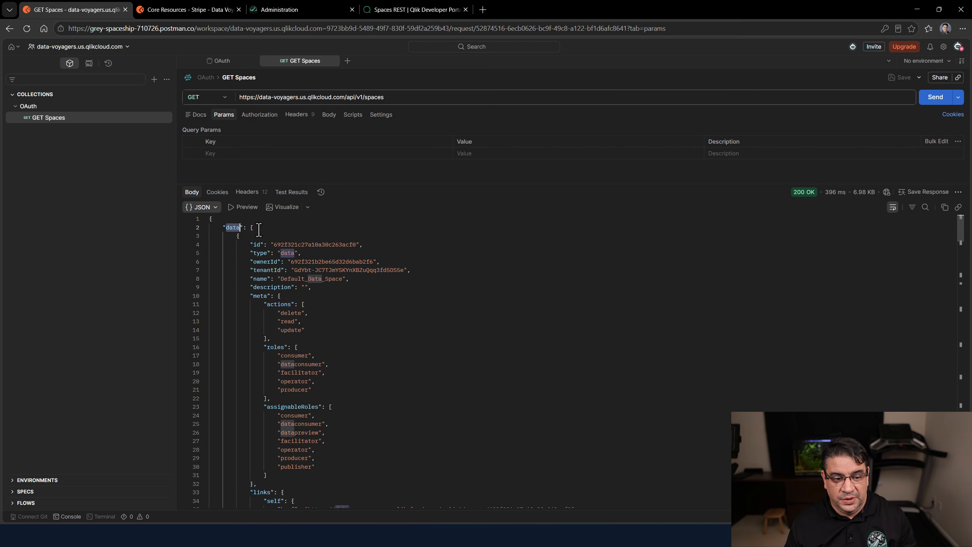
click(258, 229)
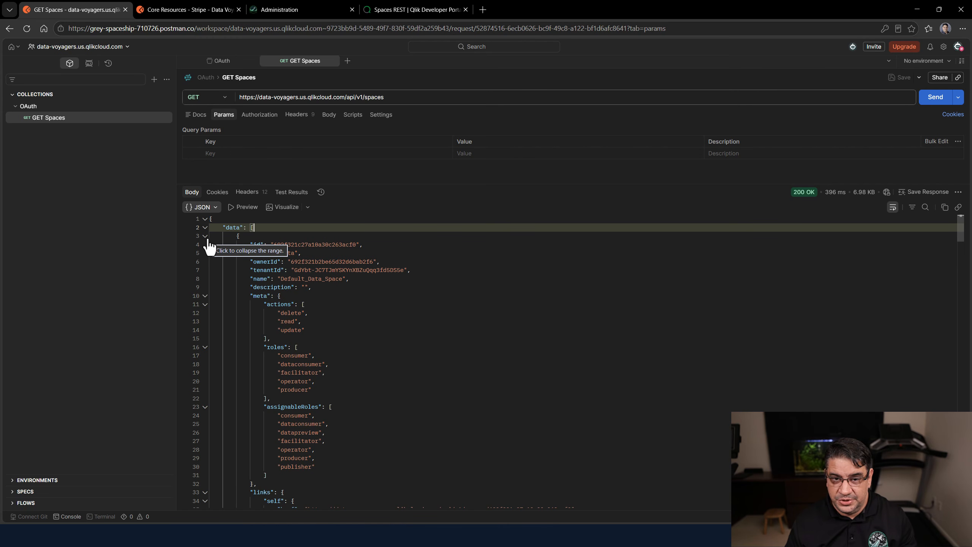
Fold the individual space objects inside the data array to examine the list structure, and expand the first one again
click(205, 236)
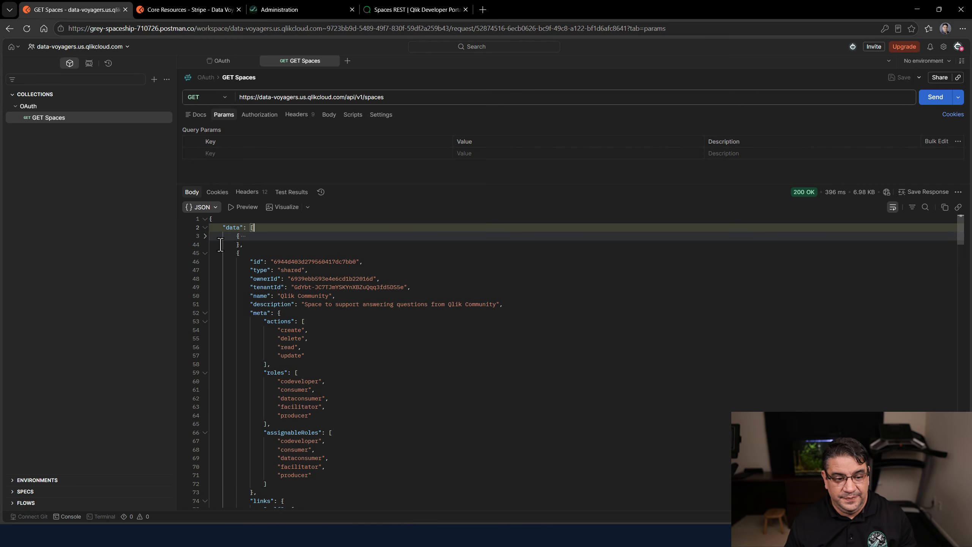
click(205, 236)
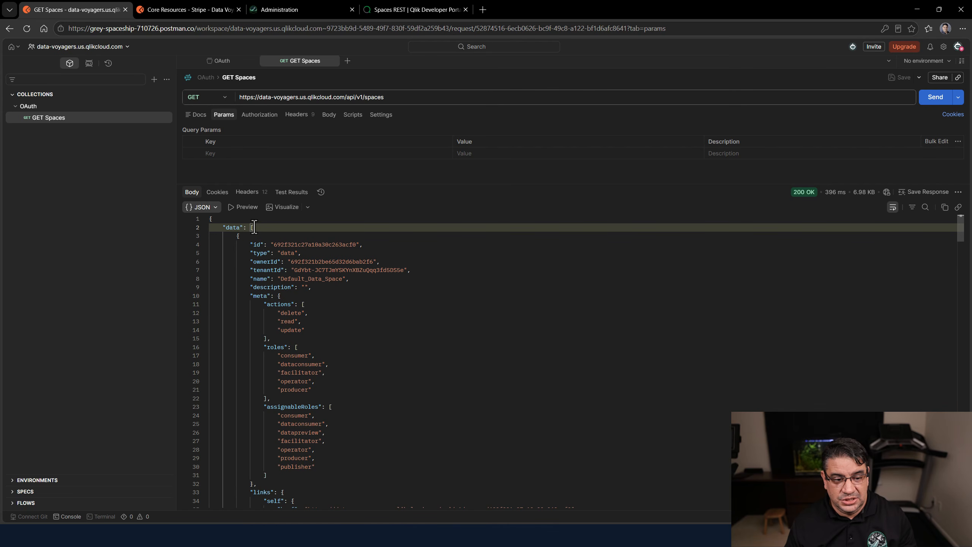
click(237, 235)
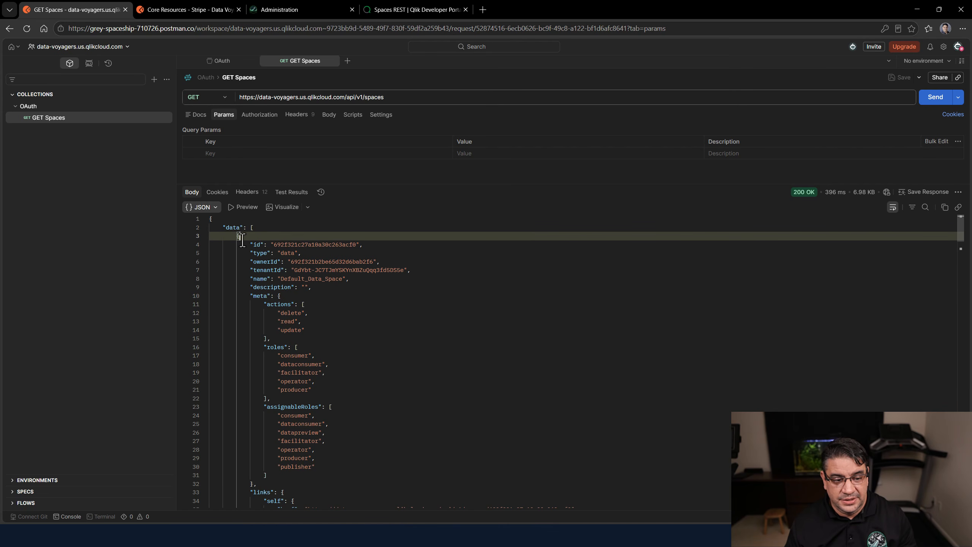
click(205, 237)
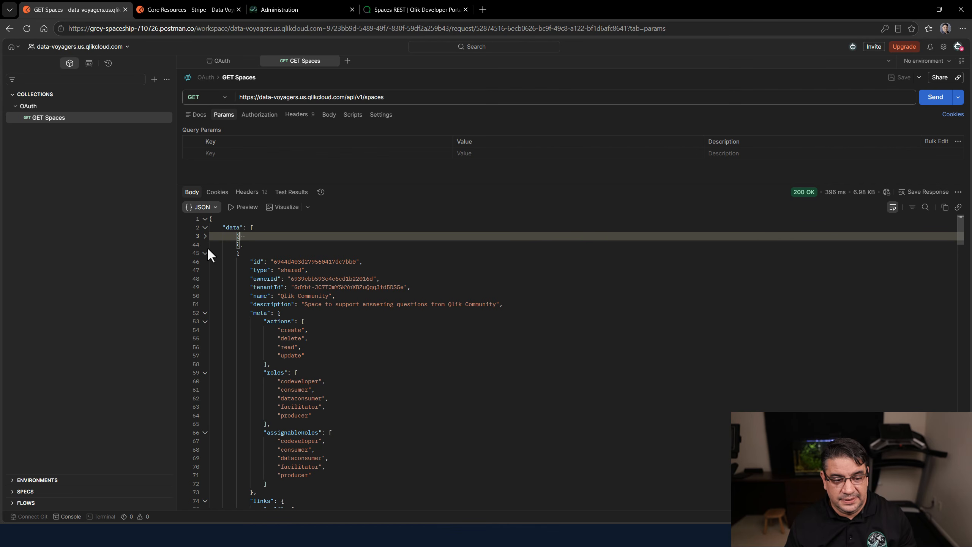
click(205, 253)
click(205, 270)
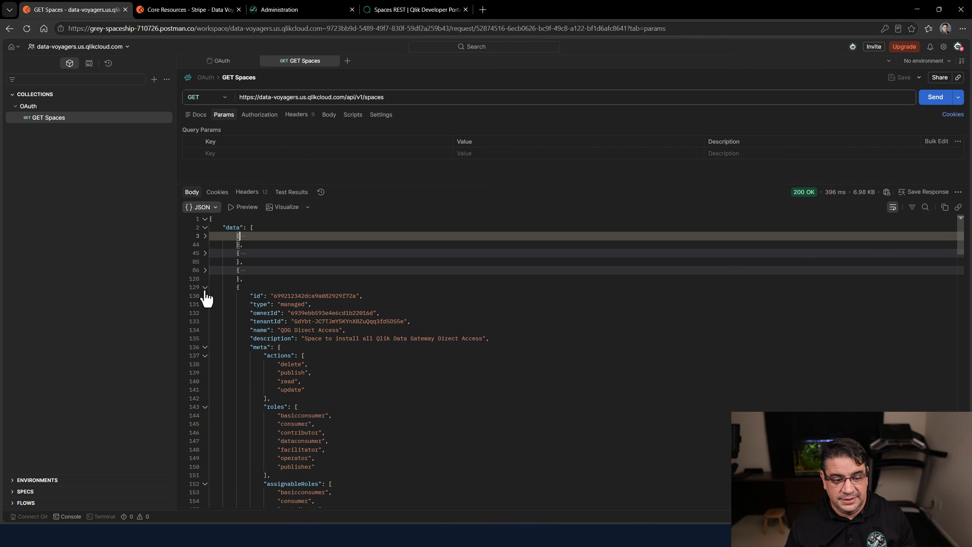
click(205, 287)
click(205, 304)
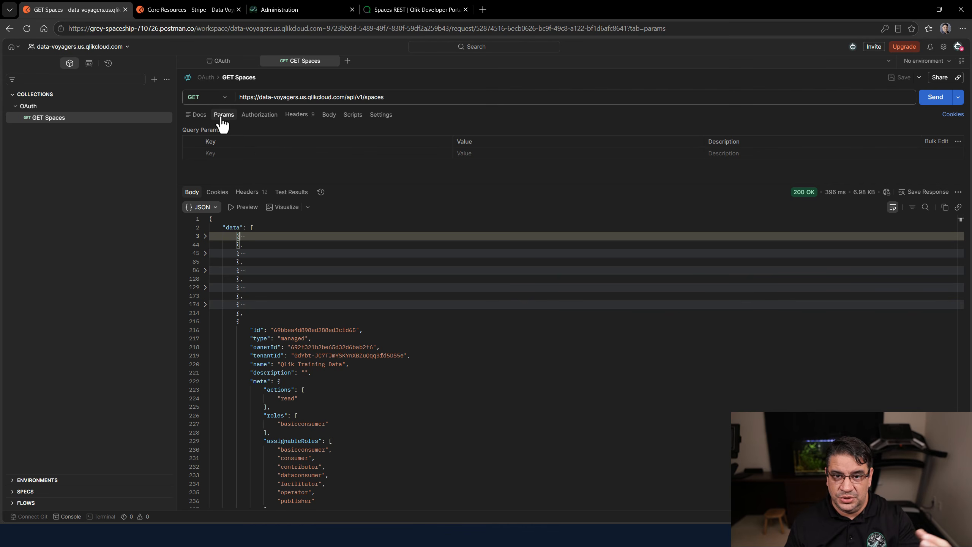
click(204, 304)
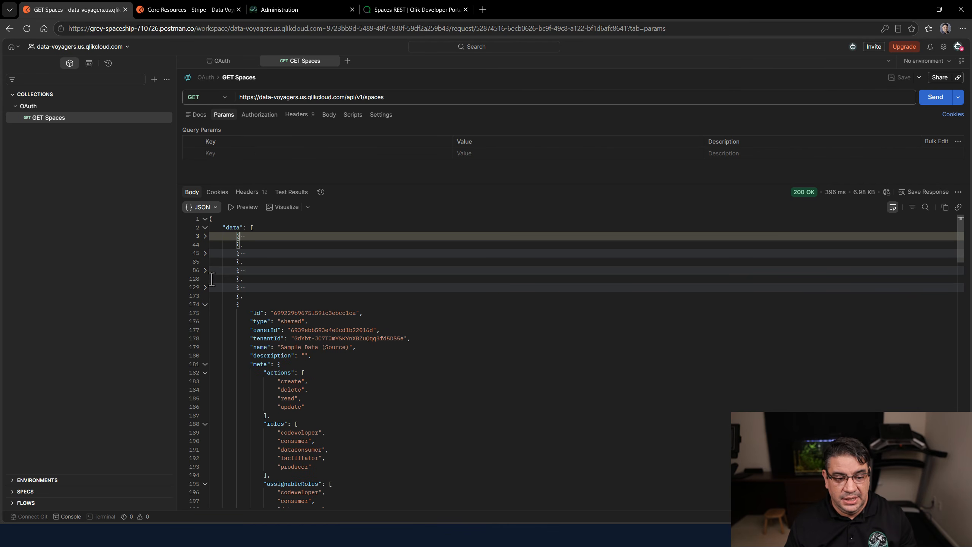
click(205, 236)
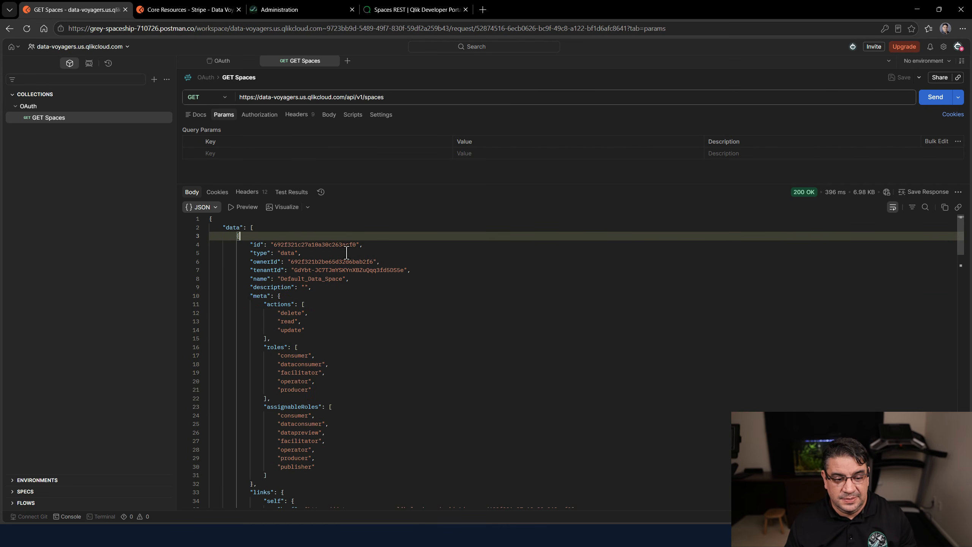
Examine the first space's id, type, name, meta, links and timestamp fields, and switch to the OAuth 2.0: The Flow slide
click(252, 245)
click(257, 252)
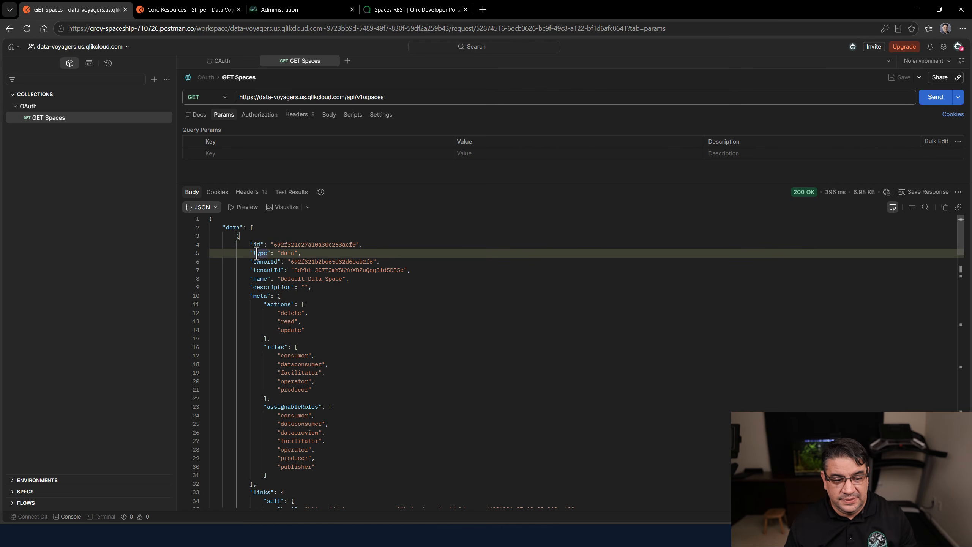
double_click(293, 244)
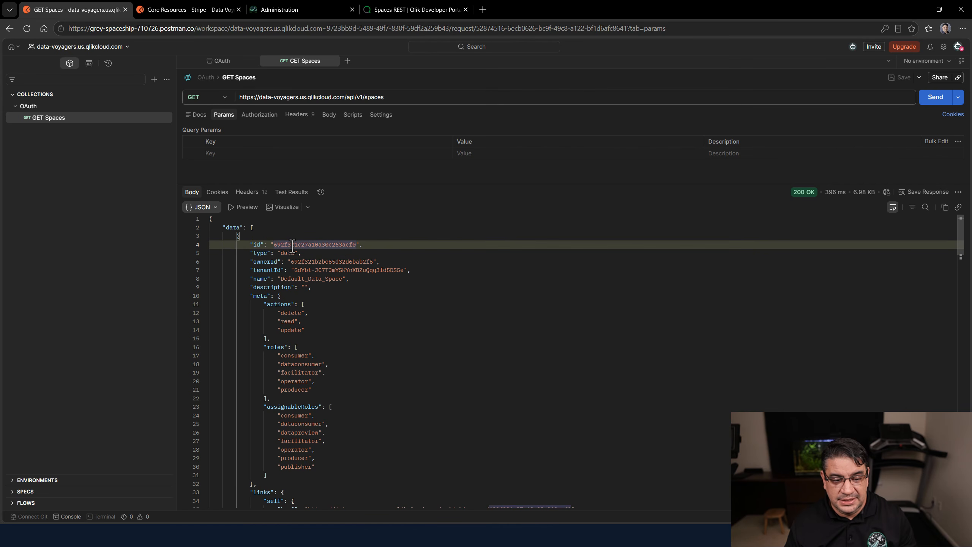
double_click(262, 286)
double_click(306, 278)
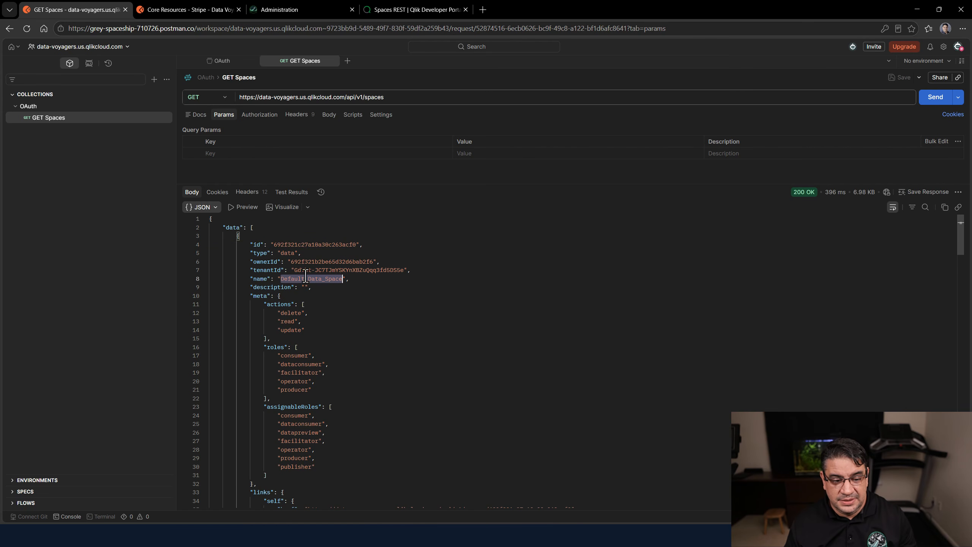
scroll(325, 292, down, 2)
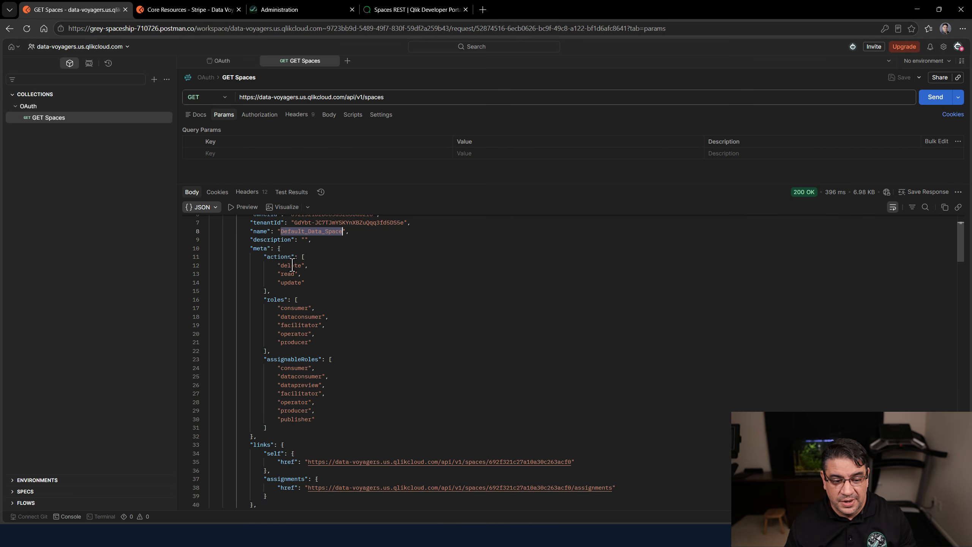
drag(273, 251, 323, 419)
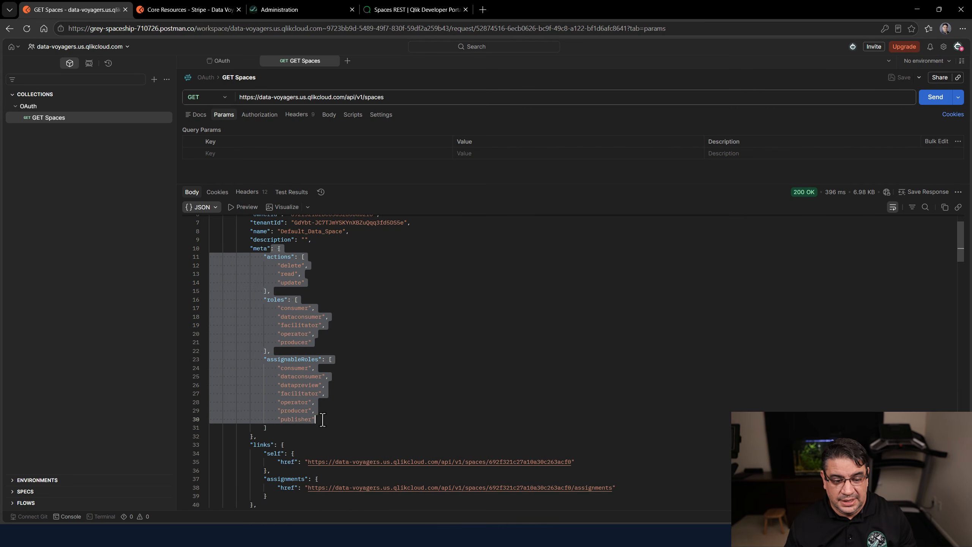
scroll(370, 388, down, 1)
scroll(370, 388, down, 2)
drag(257, 366, 283, 434)
scroll(283, 425, down, 2)
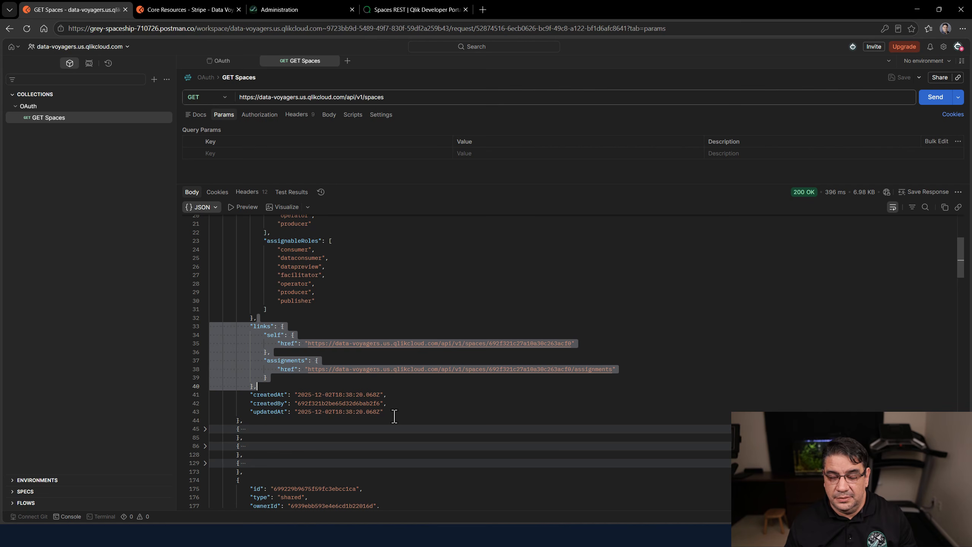
drag(416, 414, 245, 394)
scroll(255, 360, up, 5)
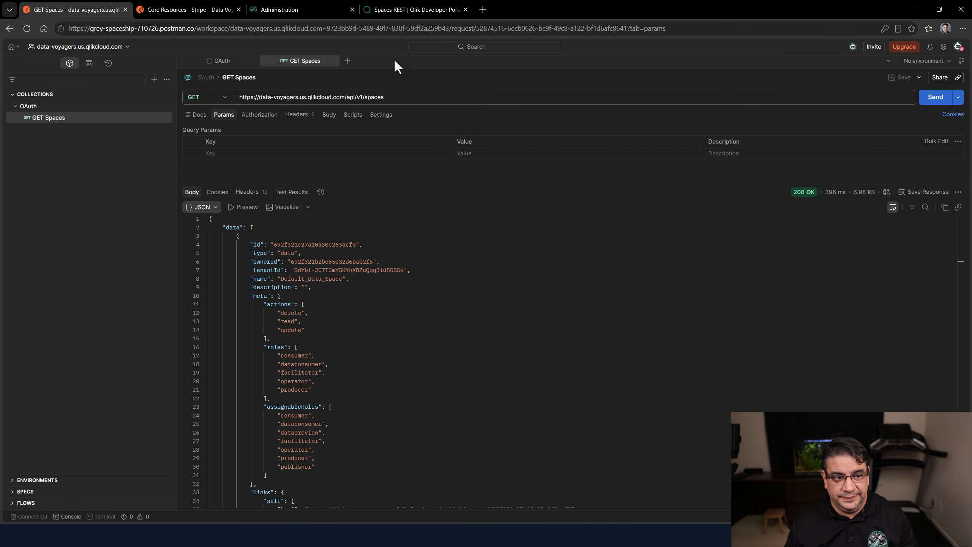
key(alt+Tab)
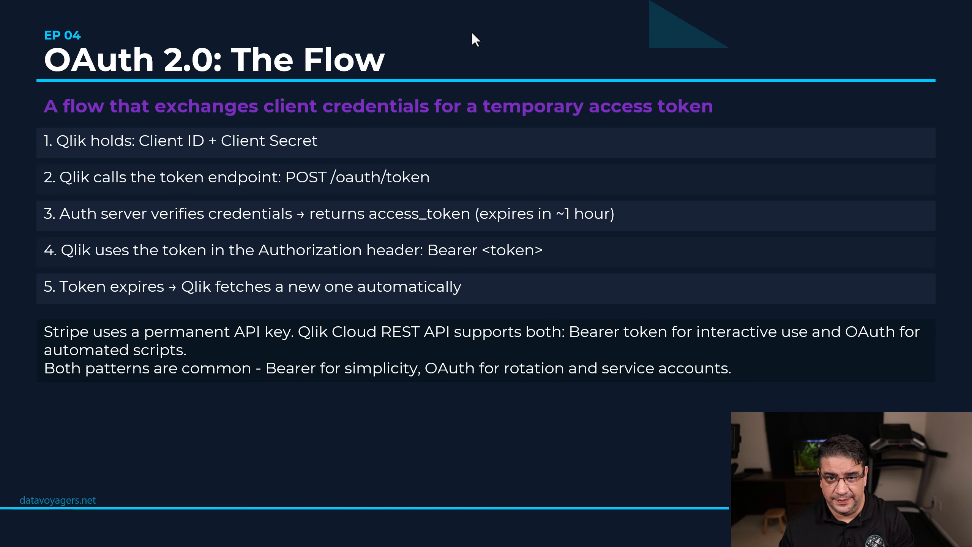
Switch from the slides to the Qlik Cloud Analytics page in the browser and open the API keys page in the profile settings
click(667, 204)
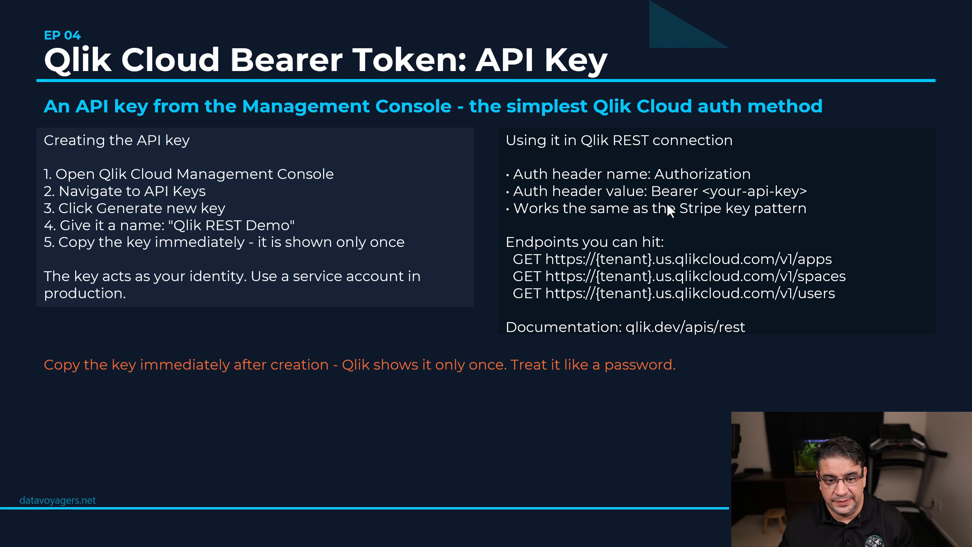
key(super)
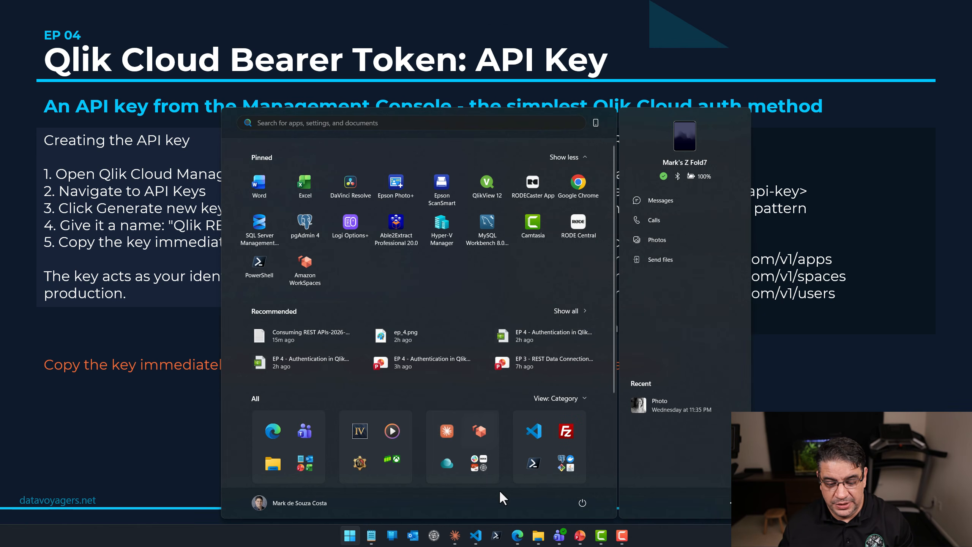
mouse_move(519, 540)
click(521, 498)
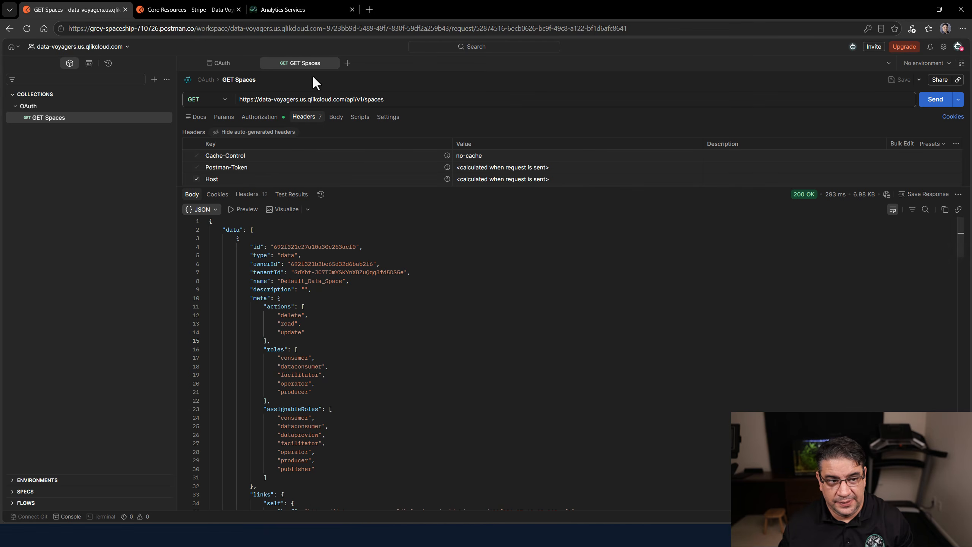
click(311, 4)
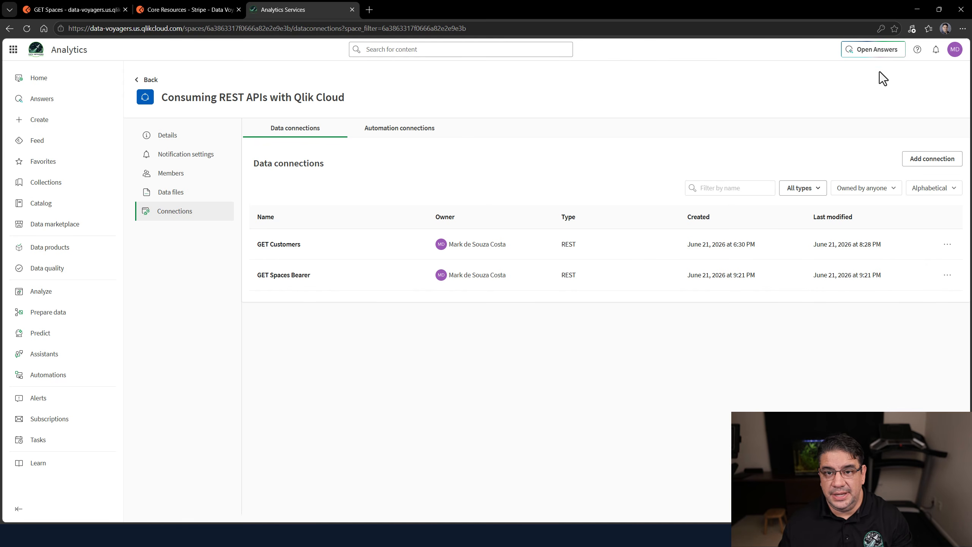
click(955, 49)
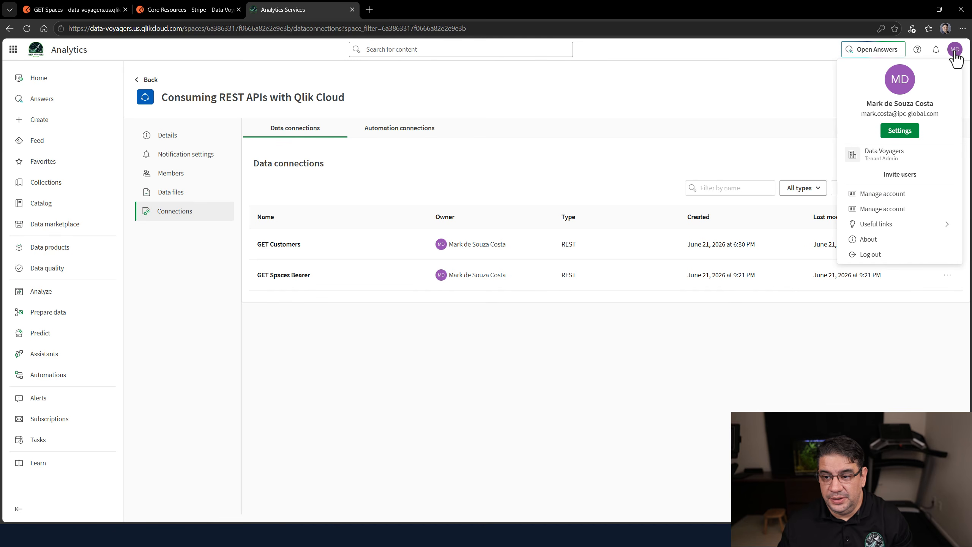
click(897, 134)
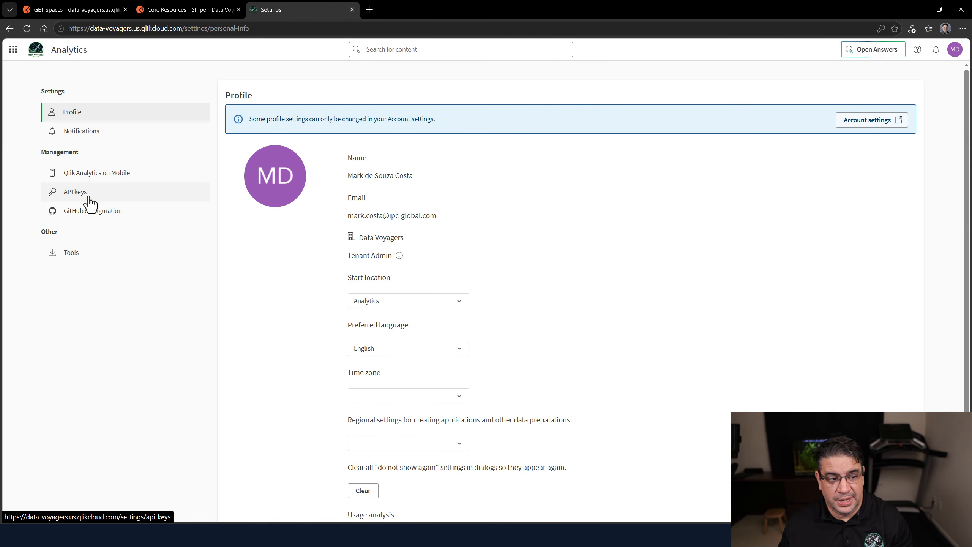
click(85, 198)
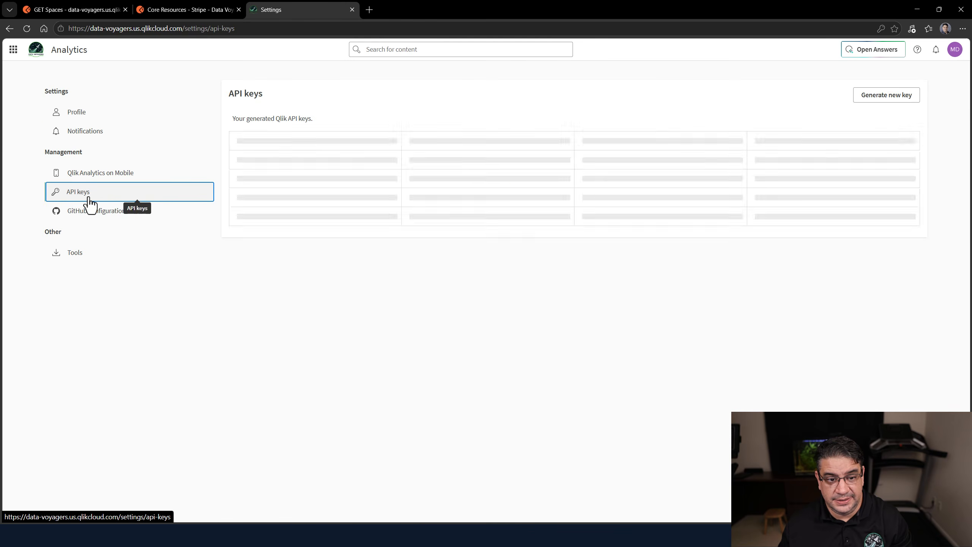
Generate a new API key described as consuming_rest_apis_with_qlikcloud that expires in 7 days
click(884, 99)
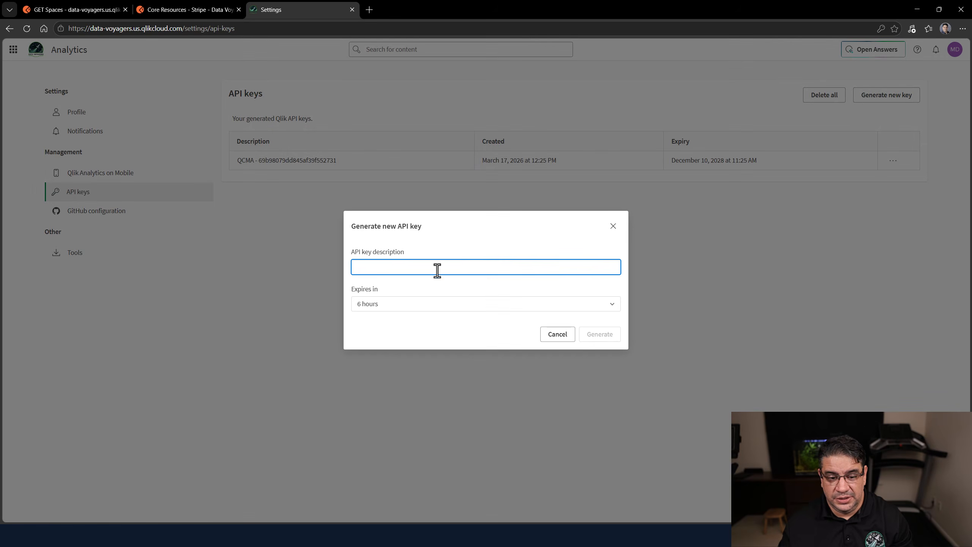
click(431, 270)
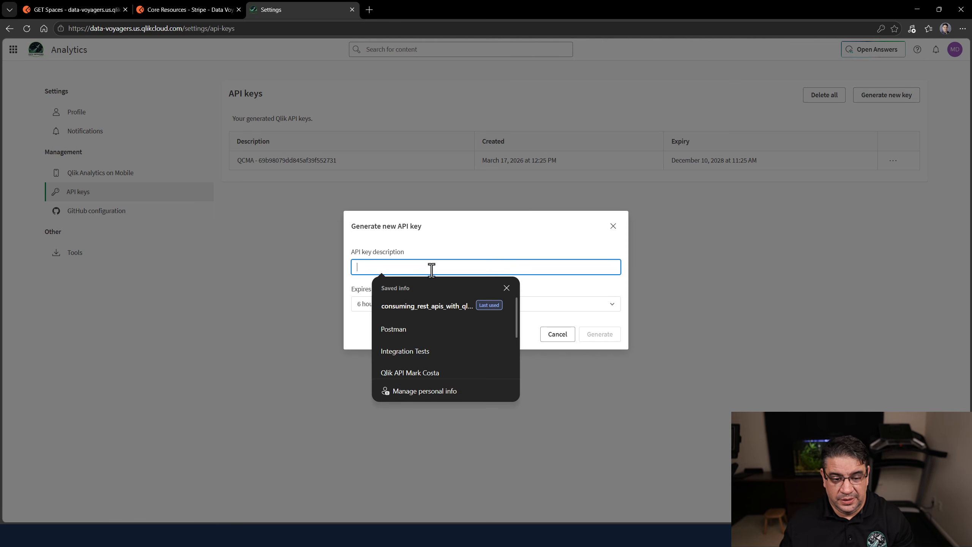
click(424, 304)
click(440, 307)
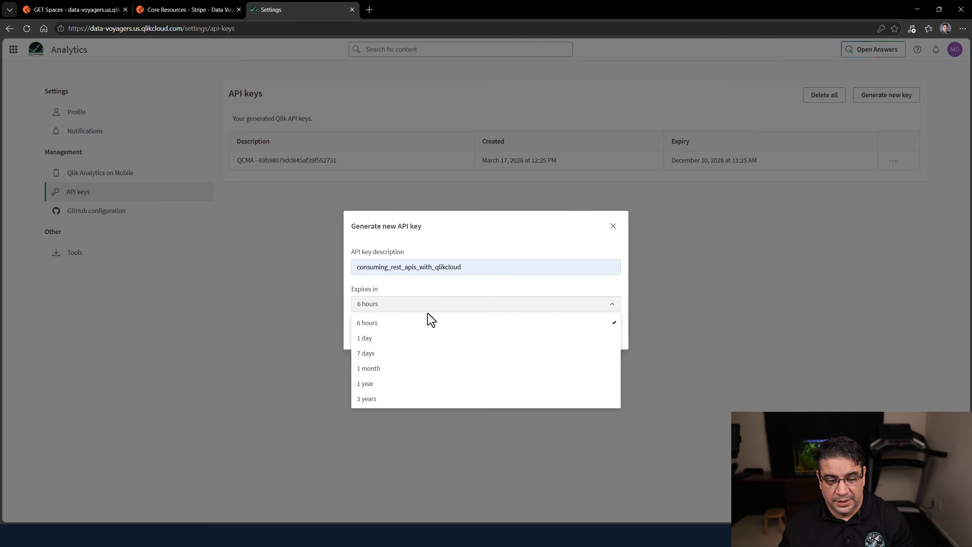
click(385, 354)
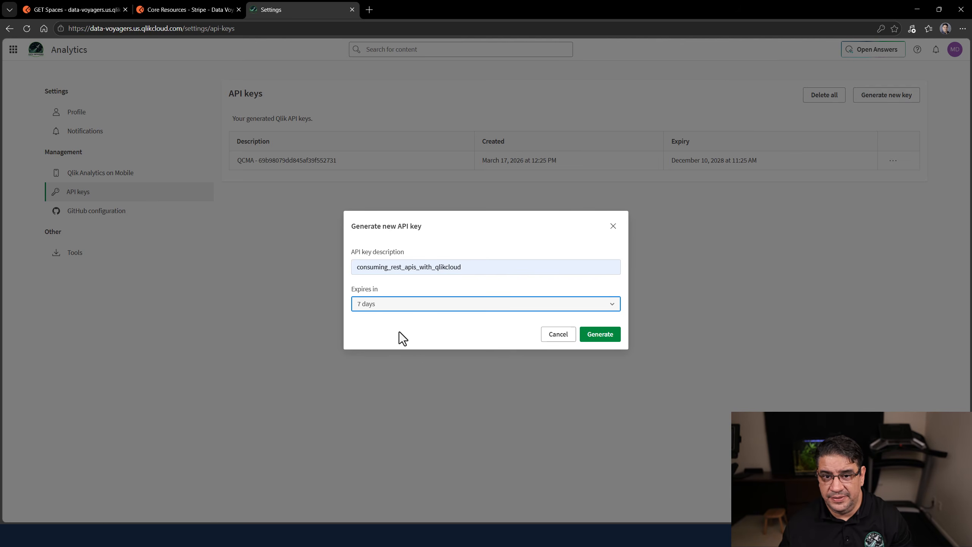
click(599, 336)
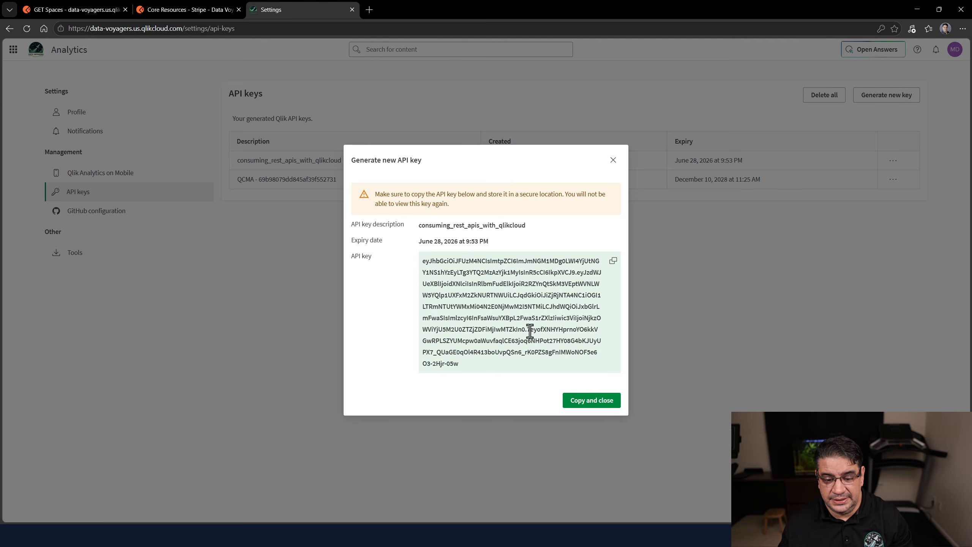
Copy the generated API key, paste it into a new Notepad document, and move that window out of view
click(613, 261)
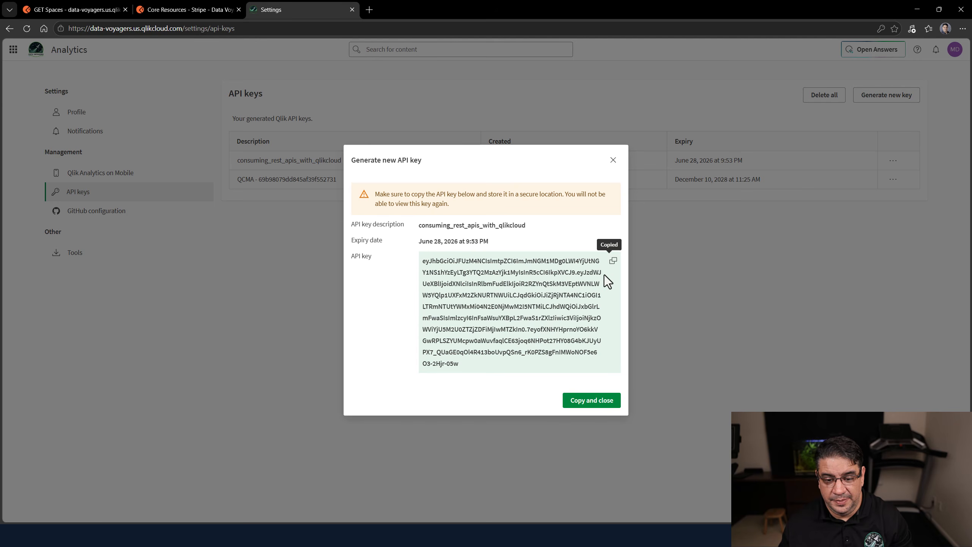
click(581, 403)
key(super)
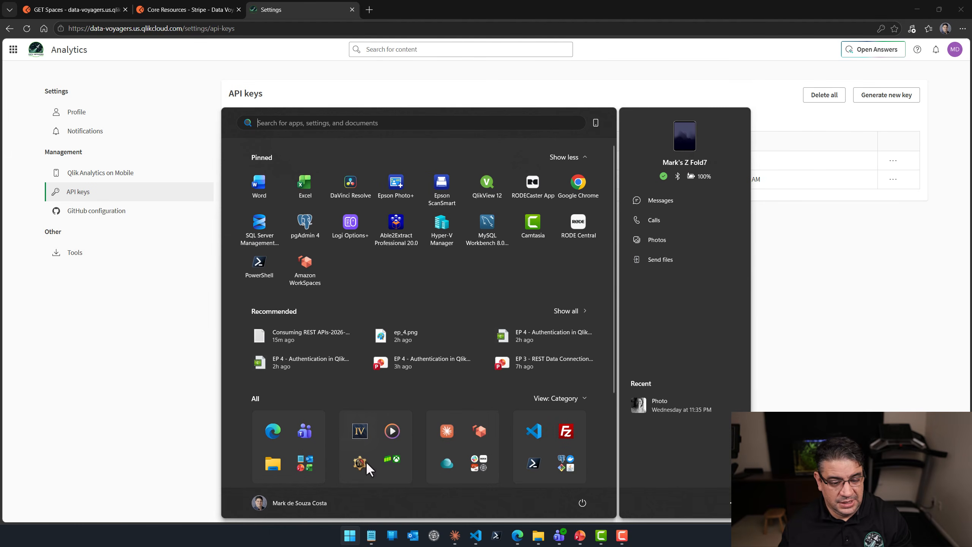
click(371, 536)
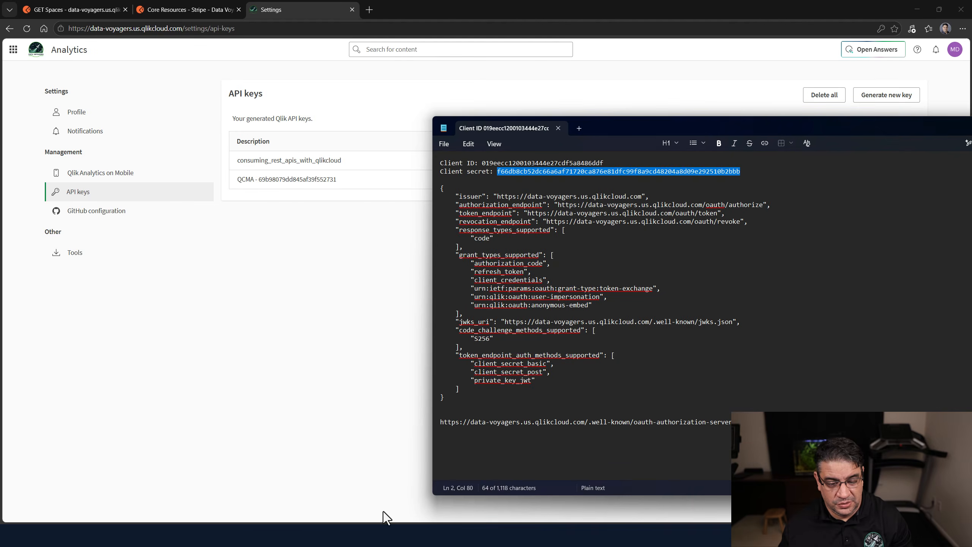
click(578, 128)
key(ctrl+v)
drag(767, 127, 0, 221)
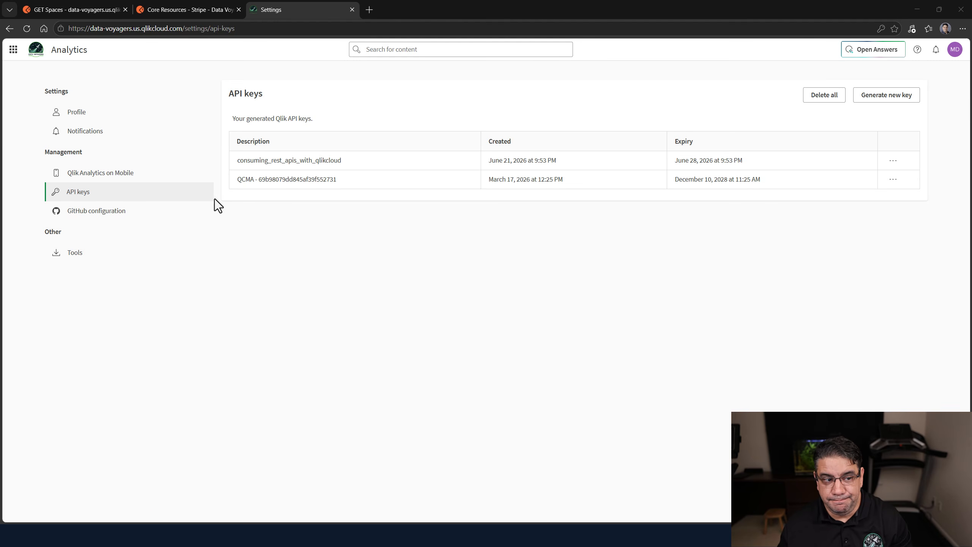
Switch to Postman in the browser and create a new collection named Bearer
click(74, 10)
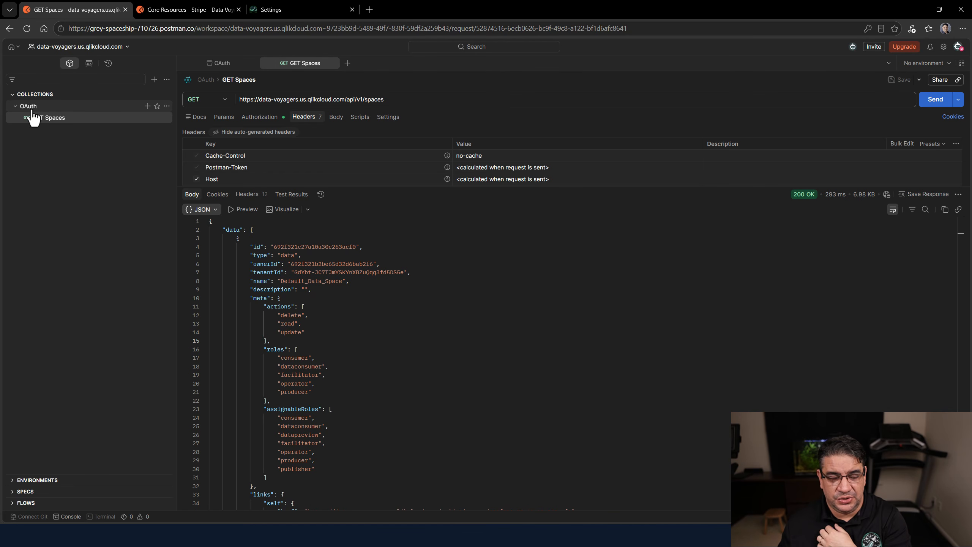
click(37, 94)
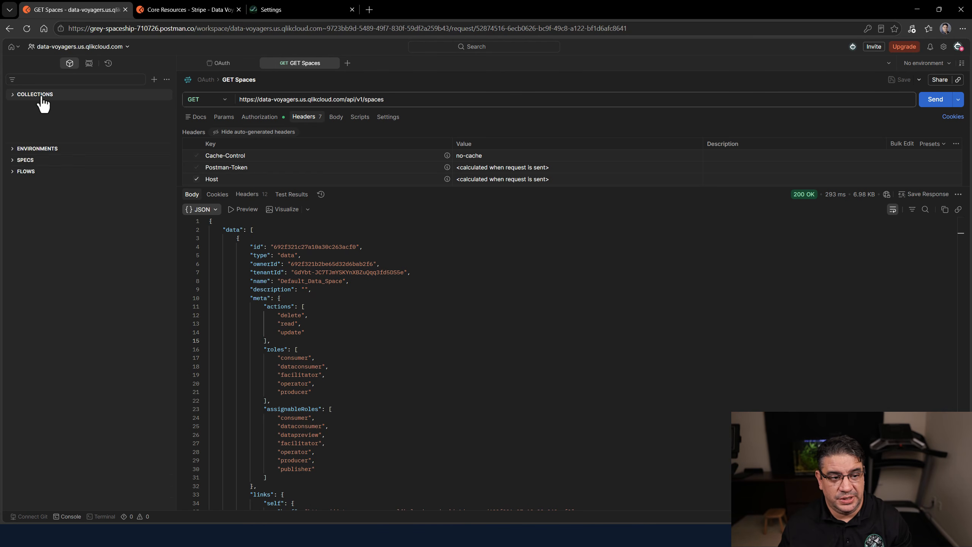
click(38, 94)
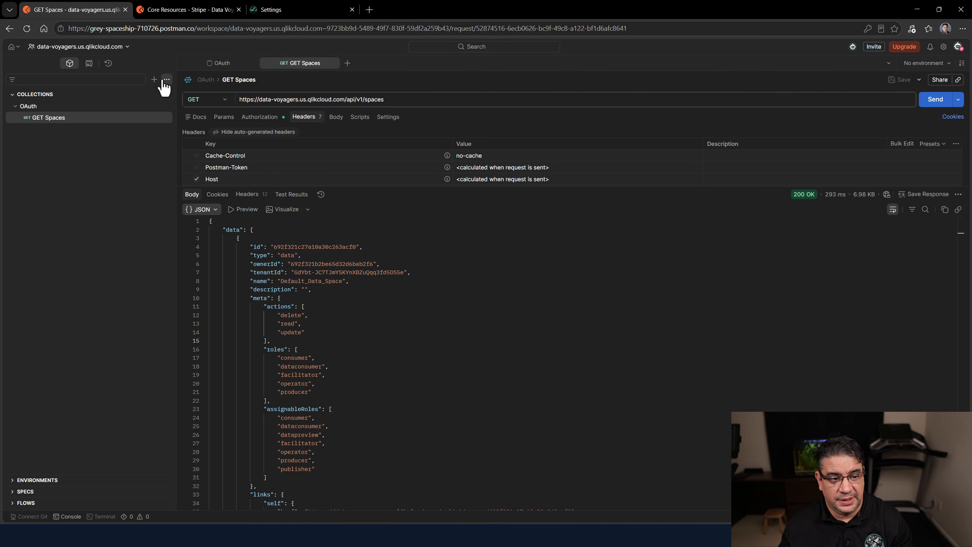
click(155, 80)
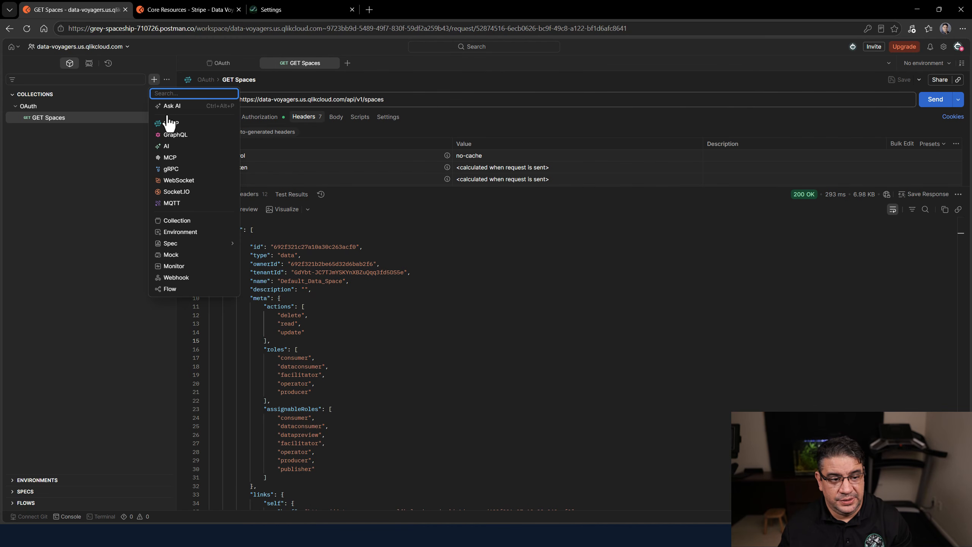
click(177, 221)
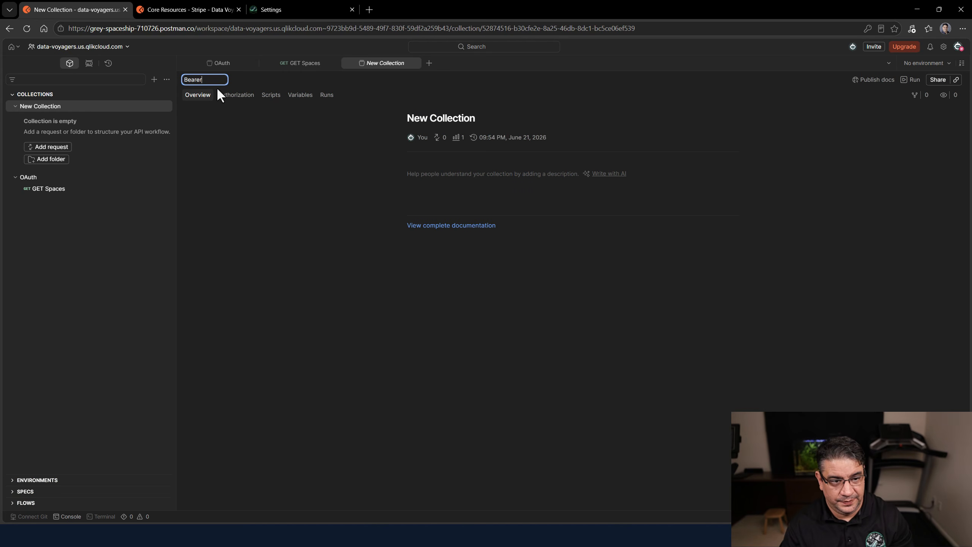
key(Return)
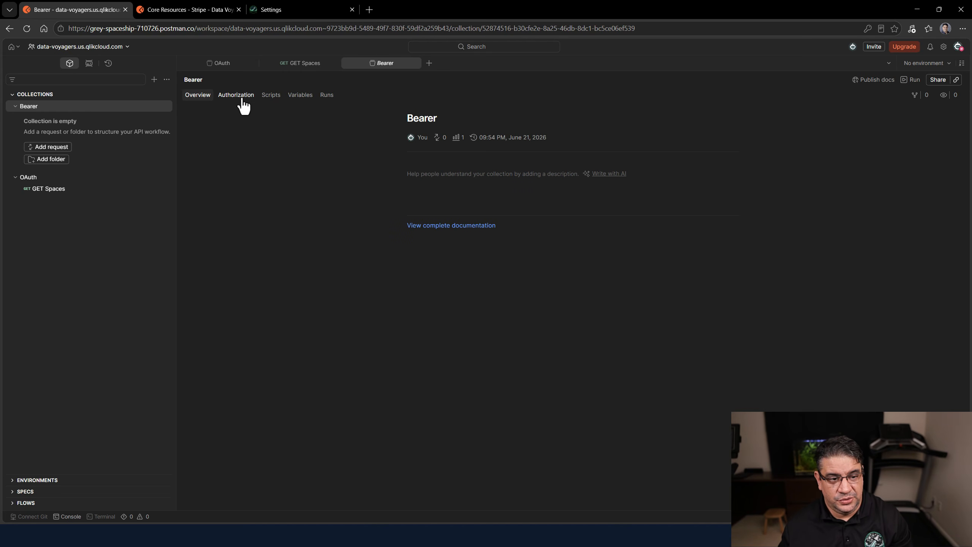
Set the Bearer collection's authorization type to Bearer Token
click(241, 96)
click(237, 155)
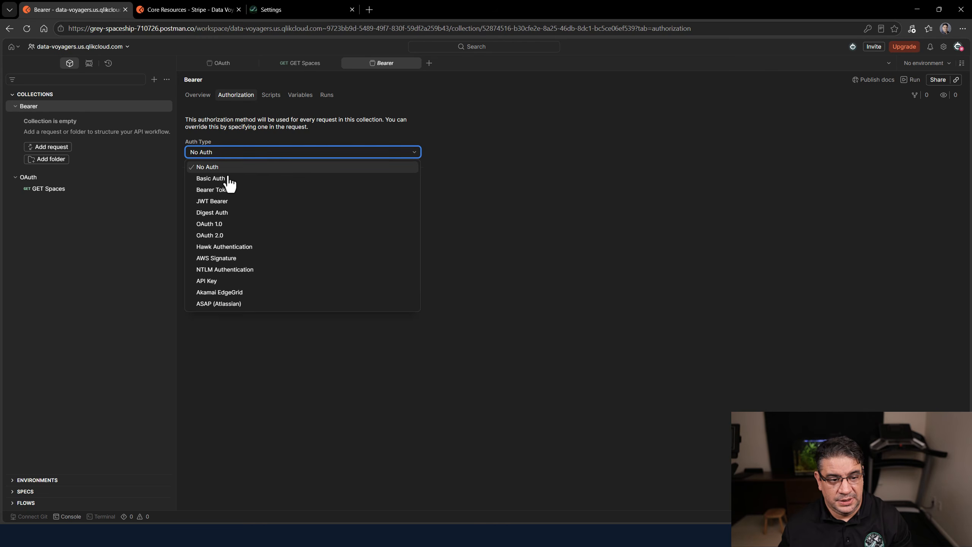
click(222, 190)
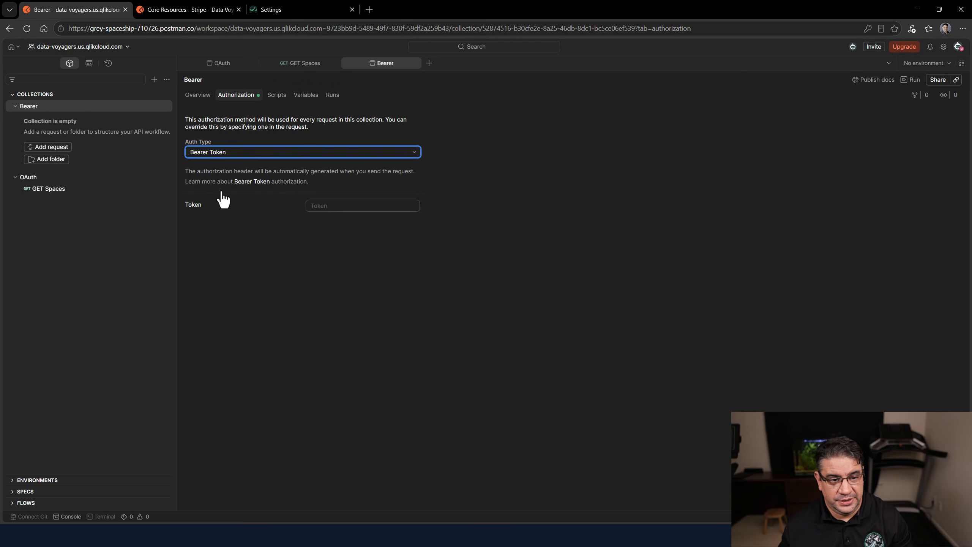
Add a collection variable named bearer_token with the copied API key pasted as its value, dismissing the secrets warning
click(304, 97)
click(503, 134)
key(ctrl+v)
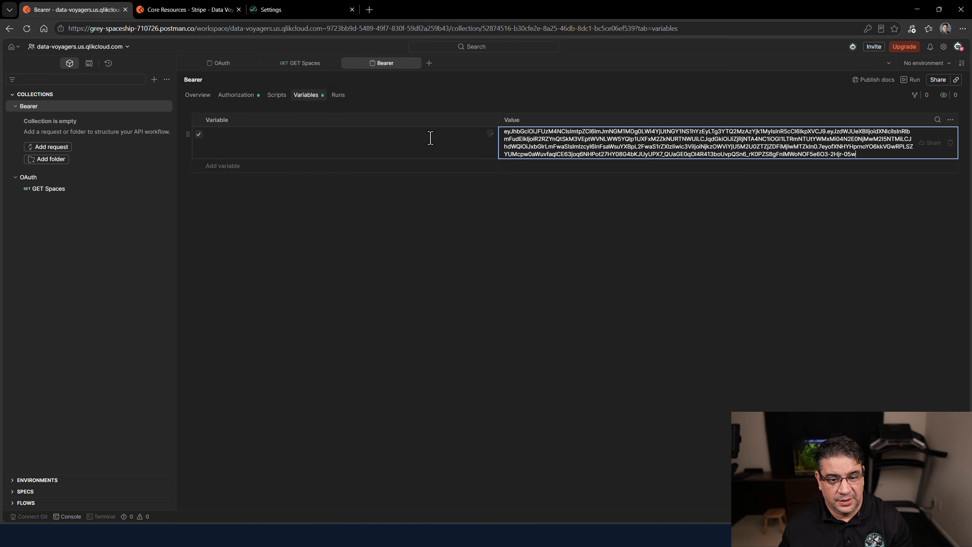
click(382, 138)
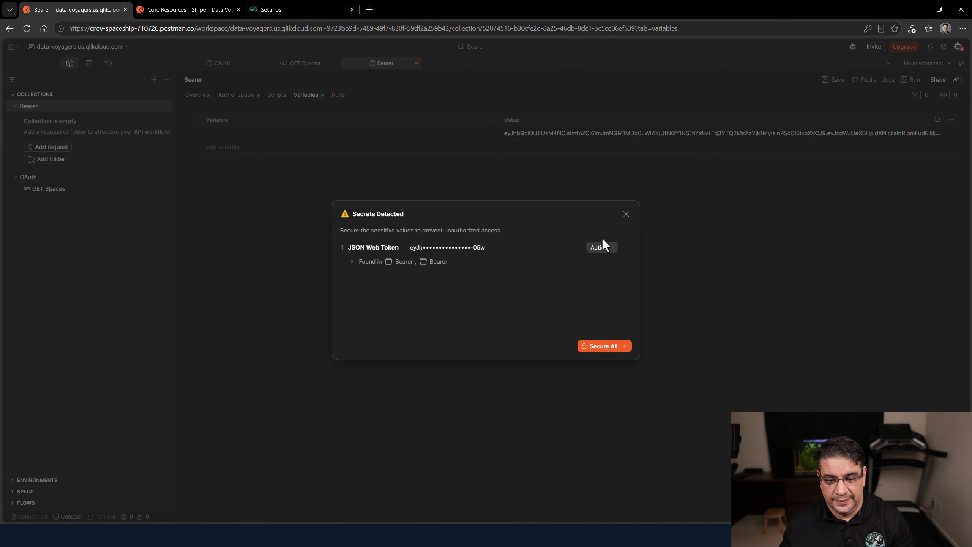
click(626, 213)
click(390, 134)
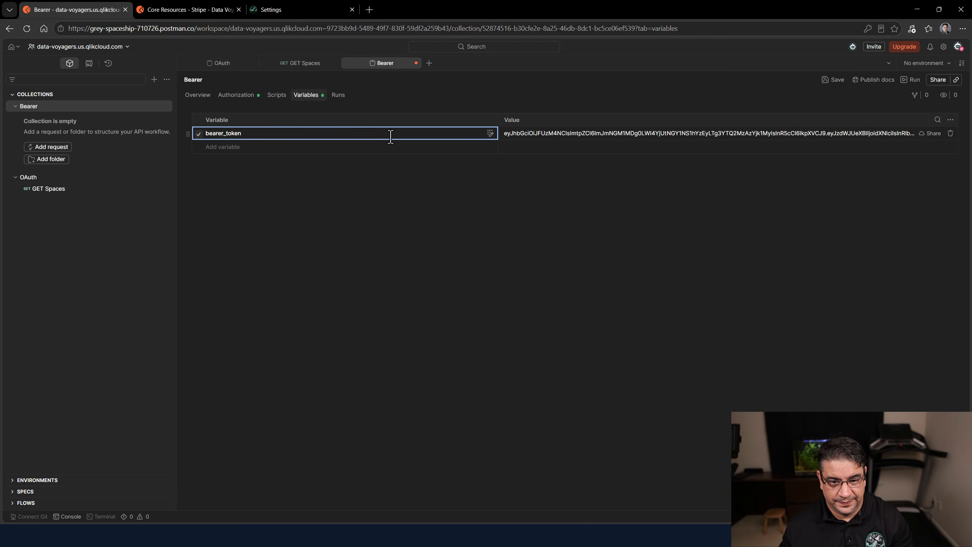
click(447, 221)
Try to reference the bearer_token variable with double curly braces in the collection's authorization Token field
click(237, 99)
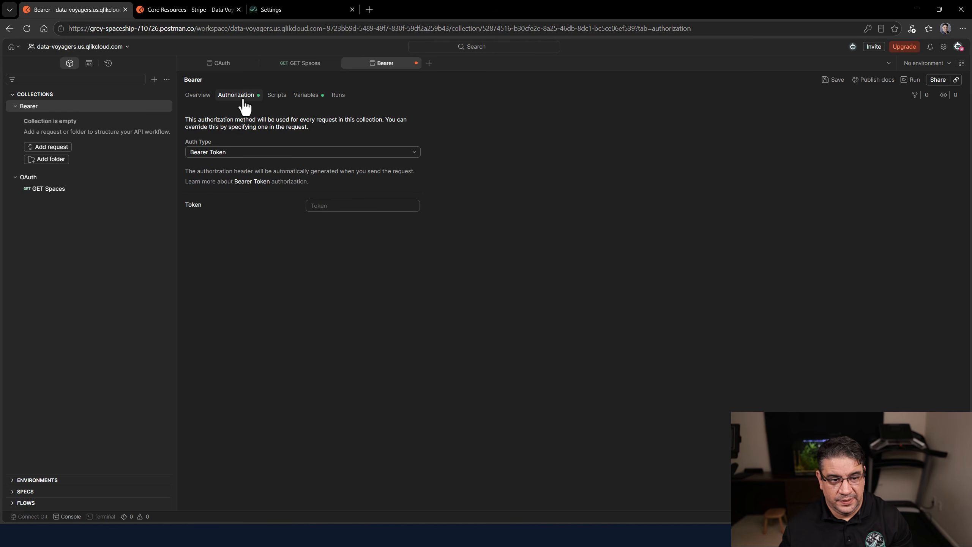
click(329, 211)
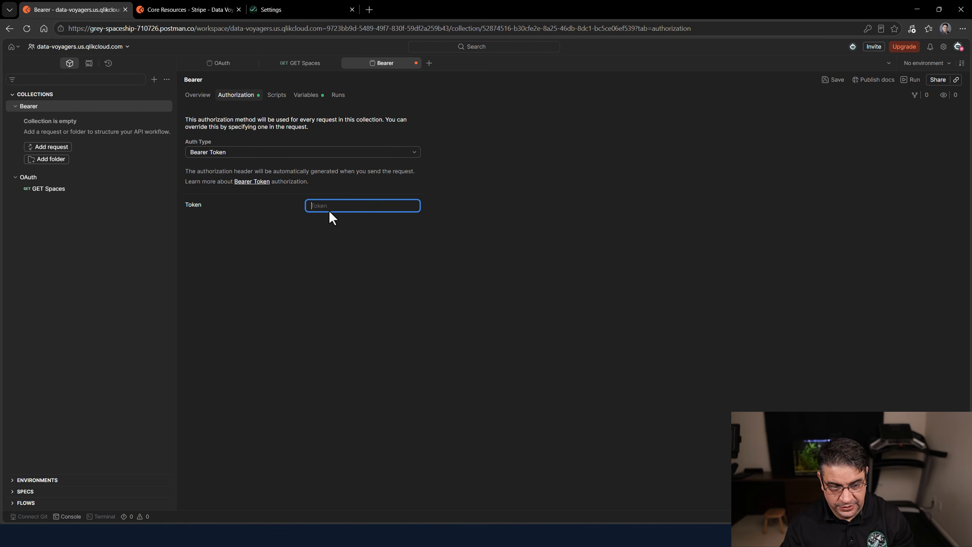
text({{)
text(be)
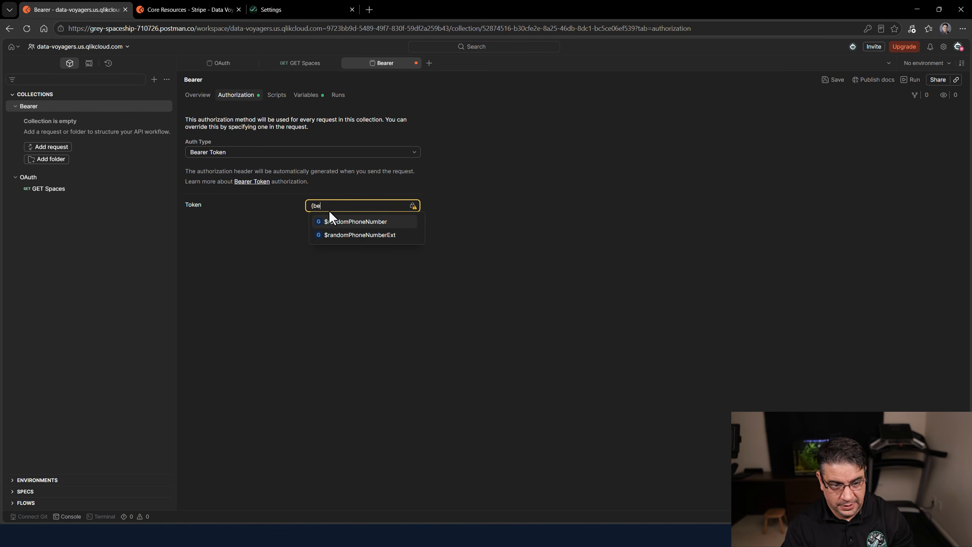
key(BackSpace)
key(BackSpace)
key(BackSpace)
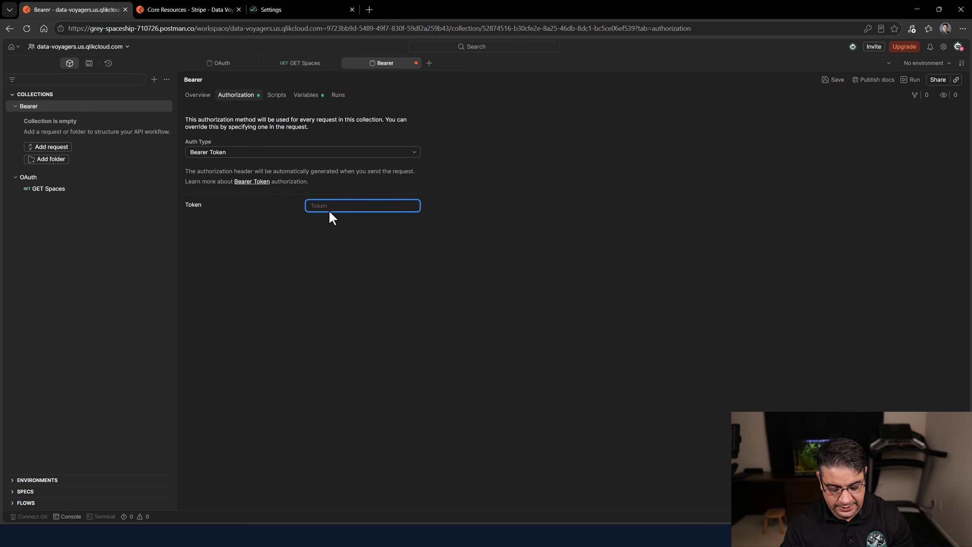
text({{)
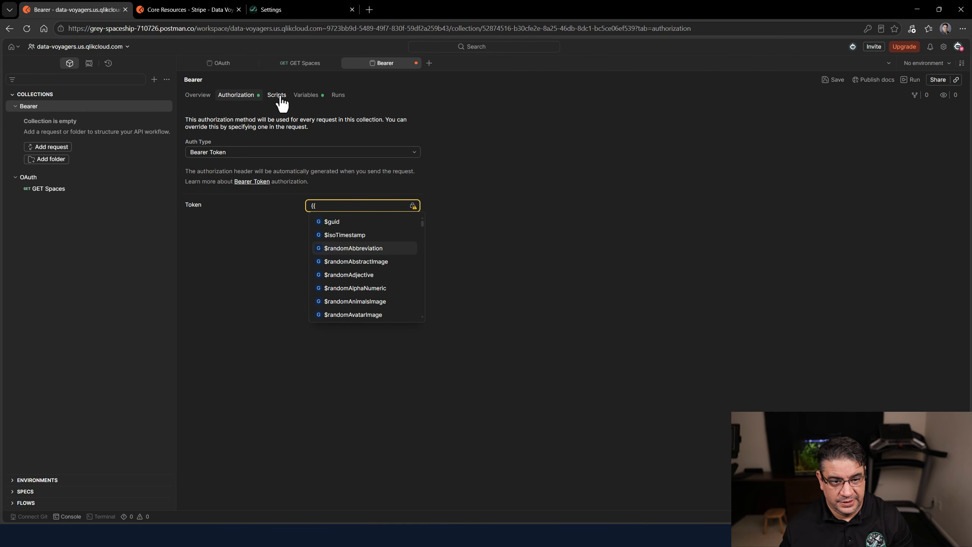
Override the detected-secret warning for the Bearer collection's variables and paste the API key again as the bearer_token value
click(305, 94)
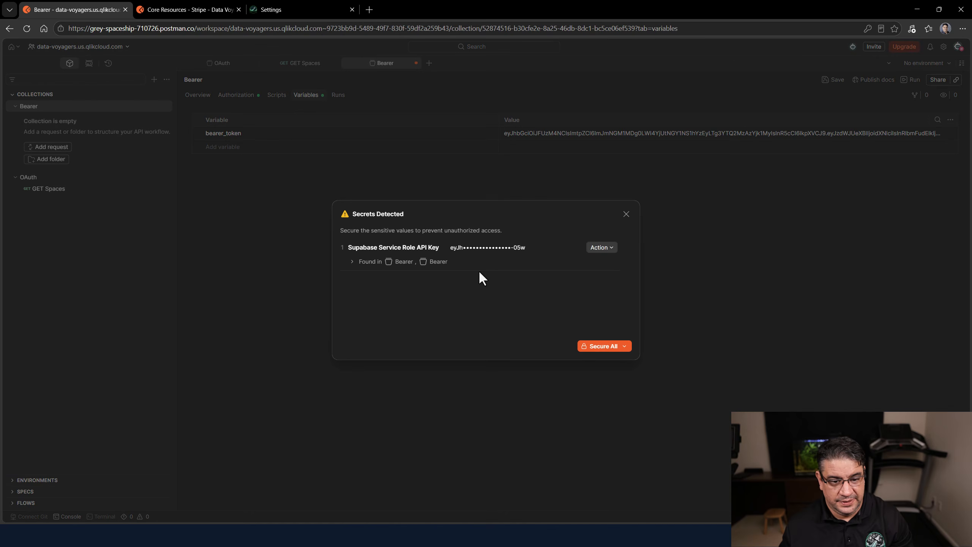
click(605, 247)
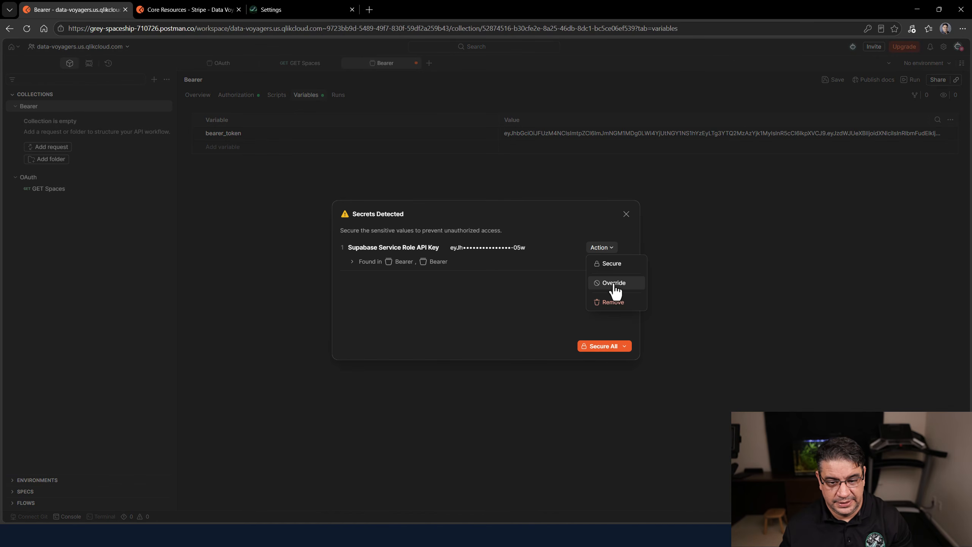
click(614, 285)
click(517, 133)
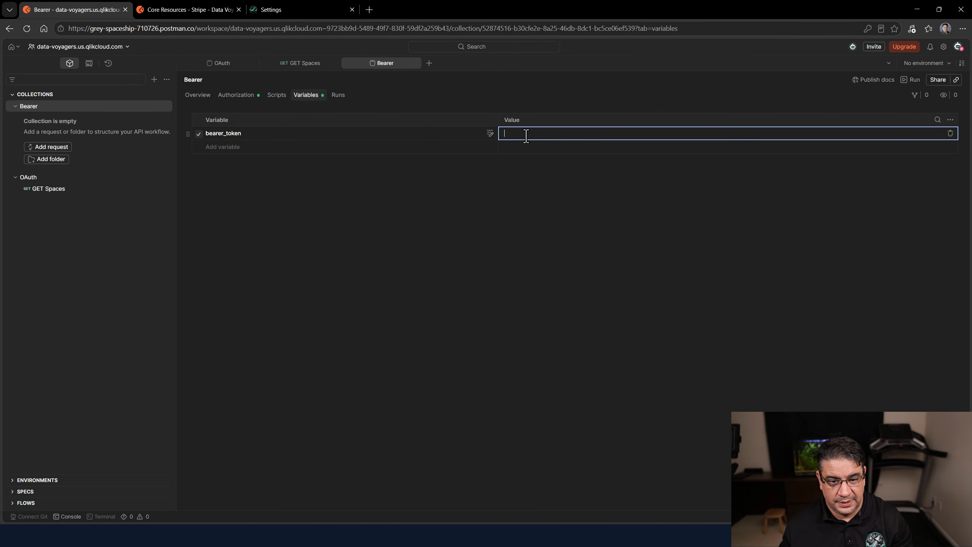
key(ctrl+v)
click(487, 208)
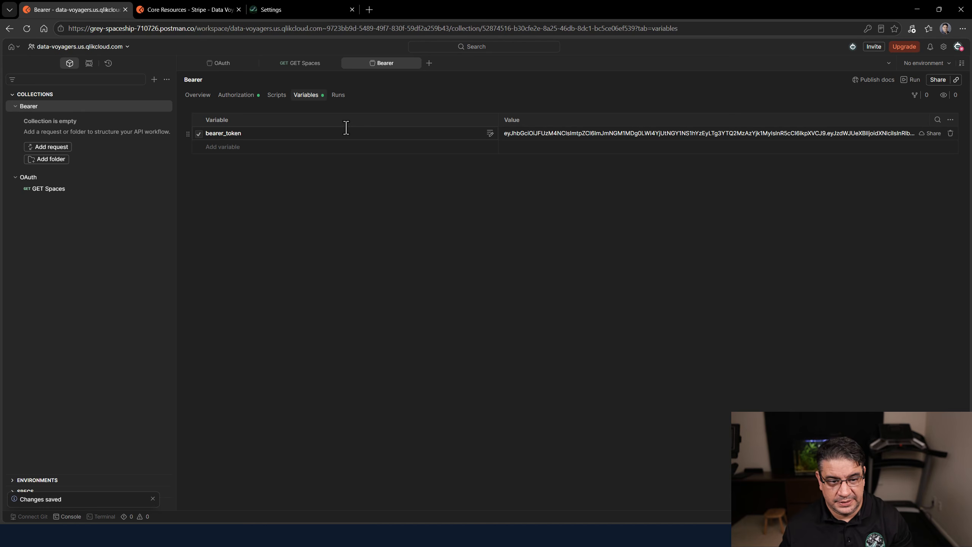
Replace the stray braces in the Bearer collection's authorization Token field with the variable reference {{bearer_token}}
click(243, 99)
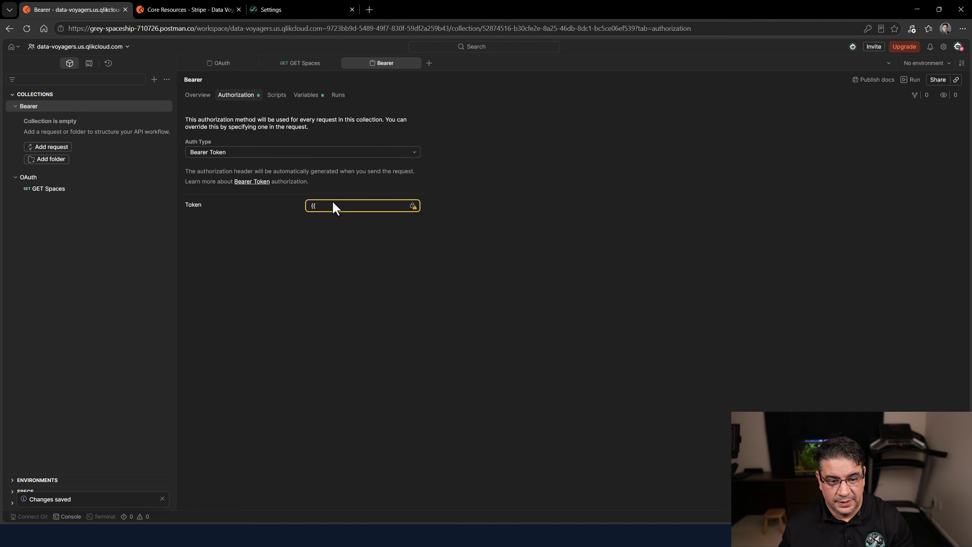
click(336, 206)
key(BackSpace)
key(BackSpace)
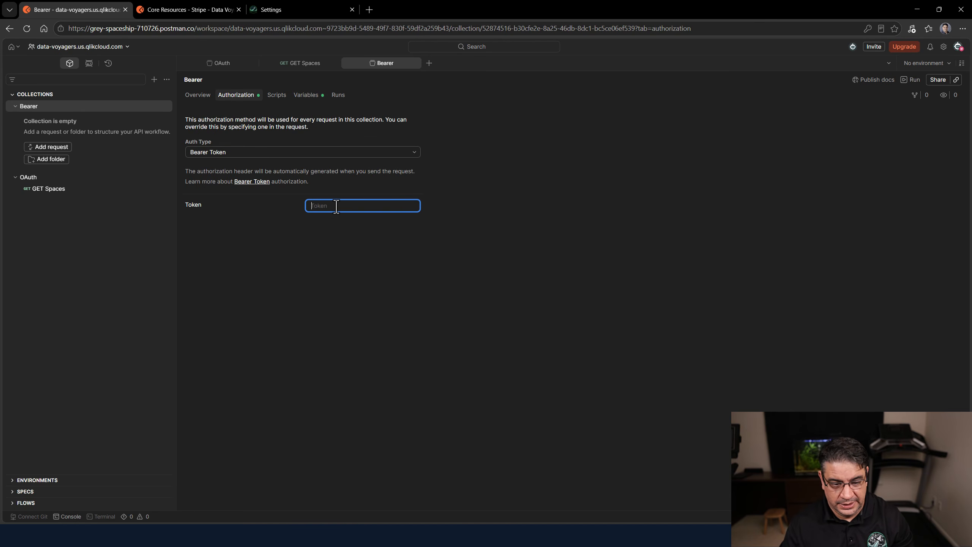
text({)
click(344, 227)
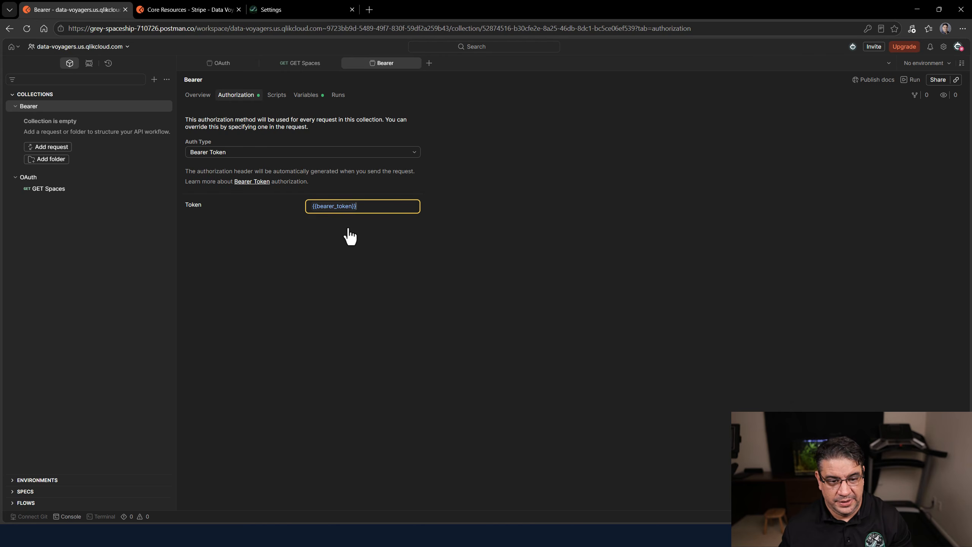
click(298, 241)
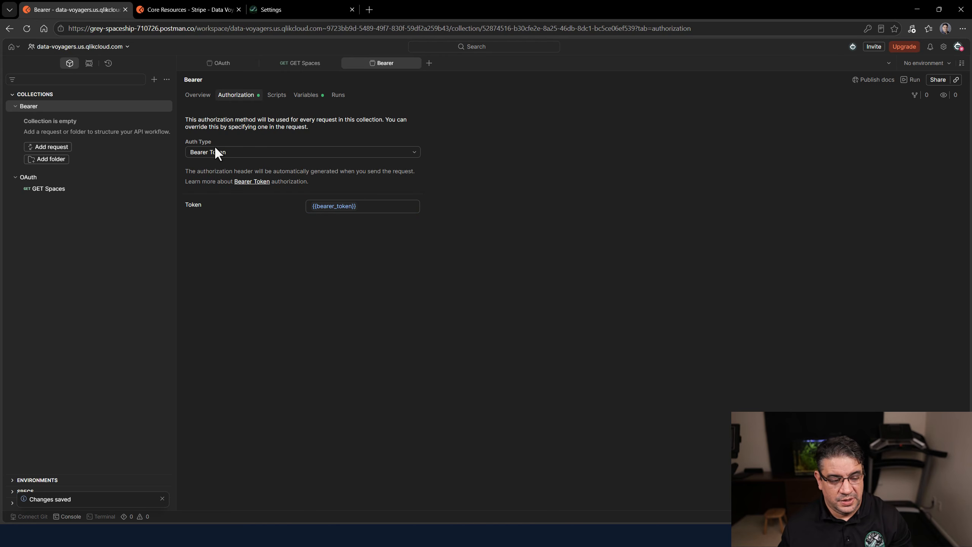
Copy the request URL from the GET Spaces request in the OAuth collection
click(53, 189)
triple_click(348, 99)
key(ctrl+c)
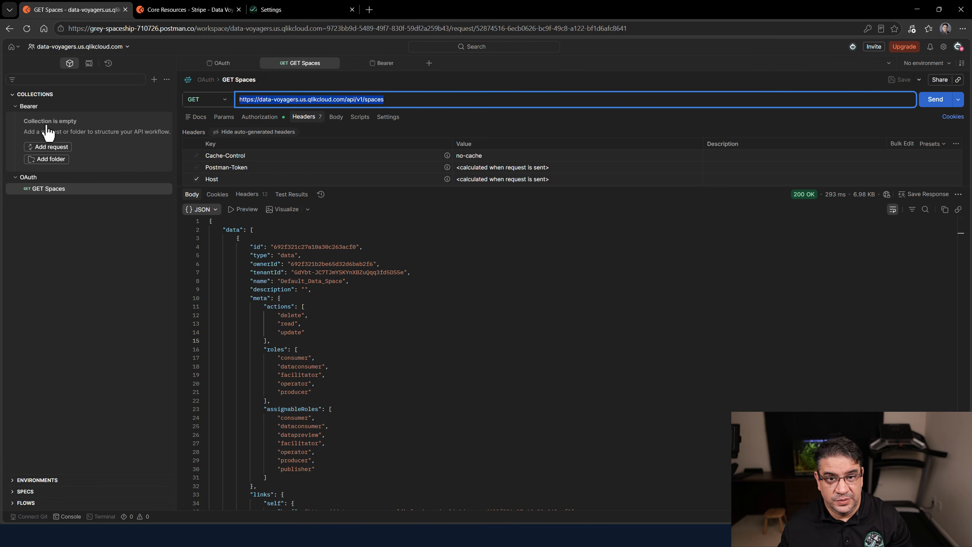
click(47, 147)
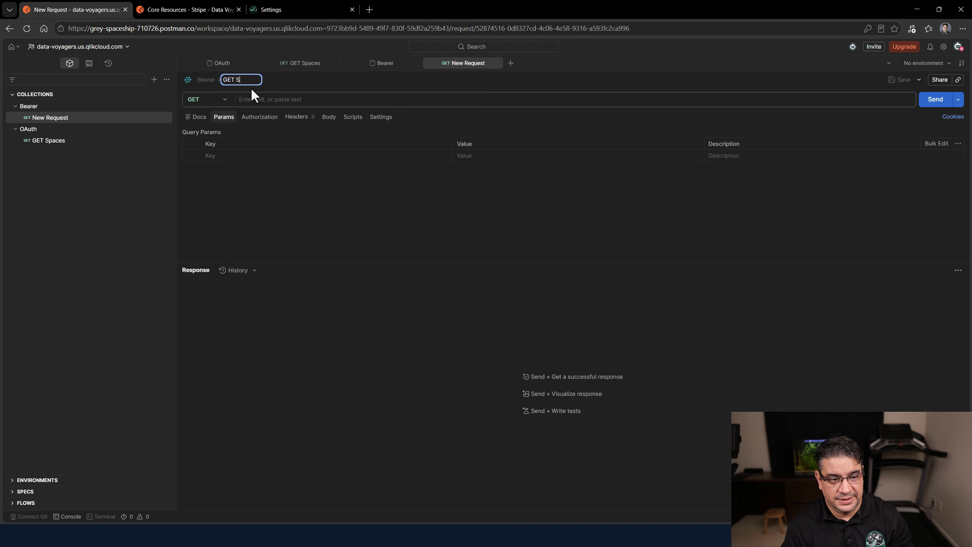
text(GET Spaces)
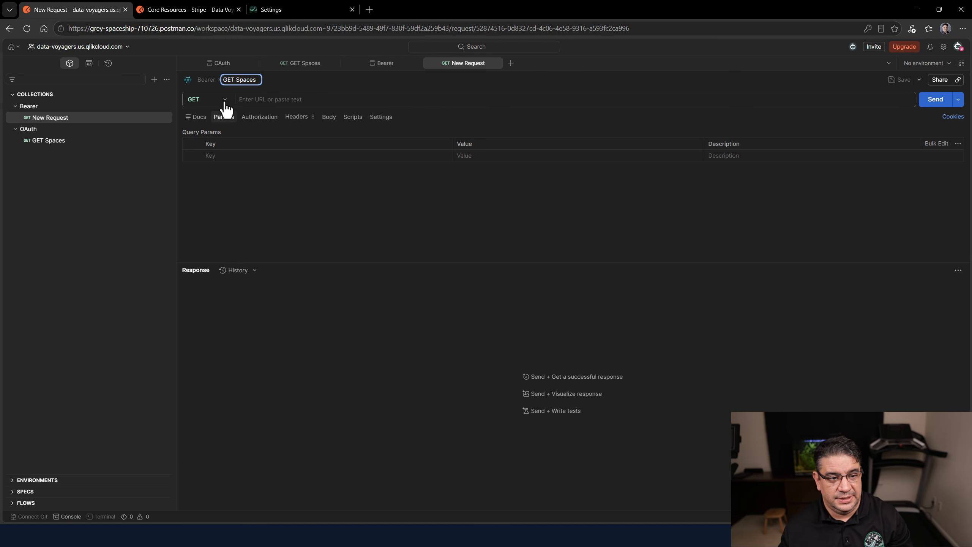
click(274, 99)
key(ctrl+v)
click(295, 229)
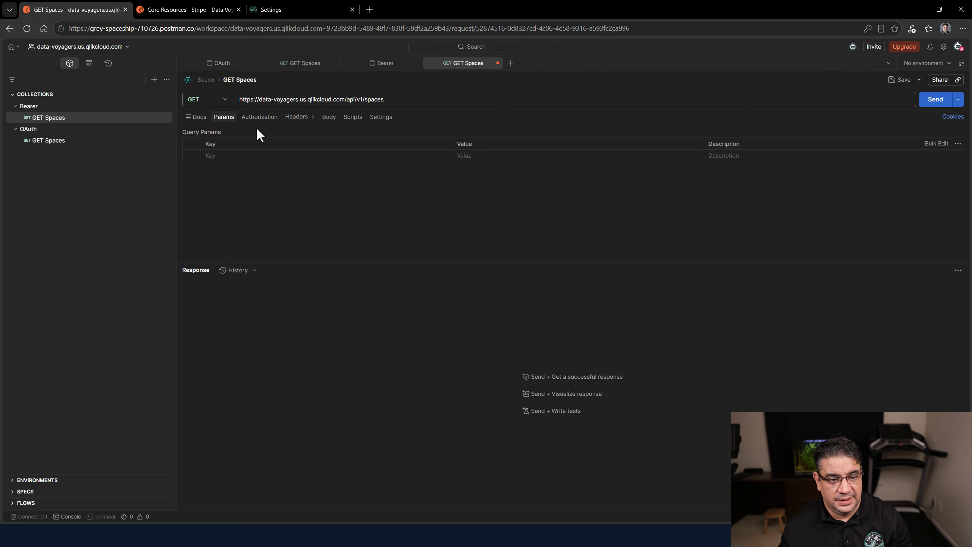
Check the new request's inherited authorization and its auto-generated headers, and hide those headers
click(260, 121)
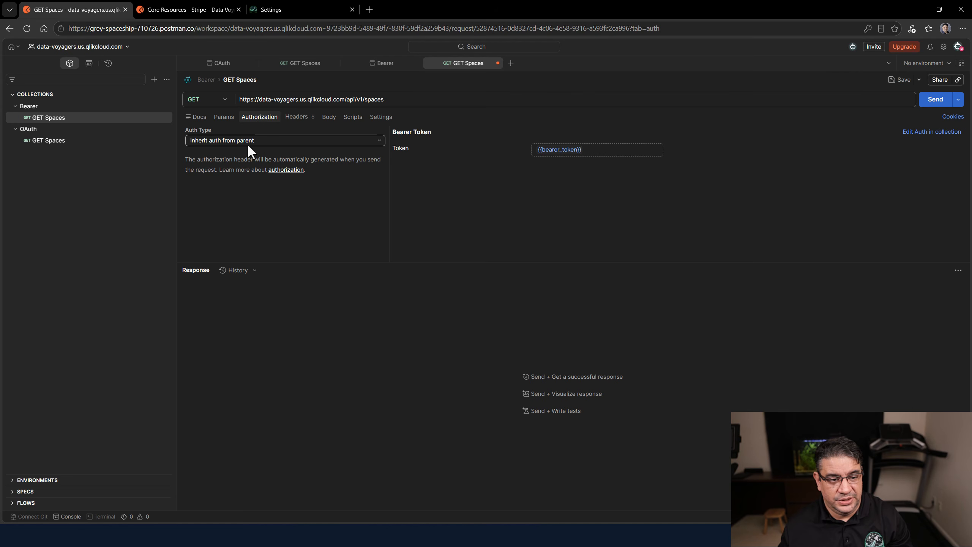
click(298, 118)
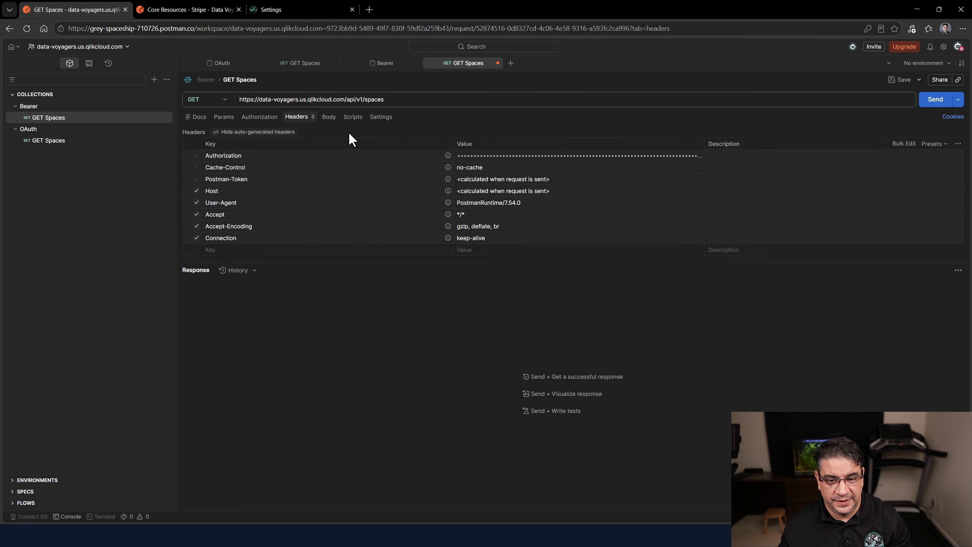
click(255, 134)
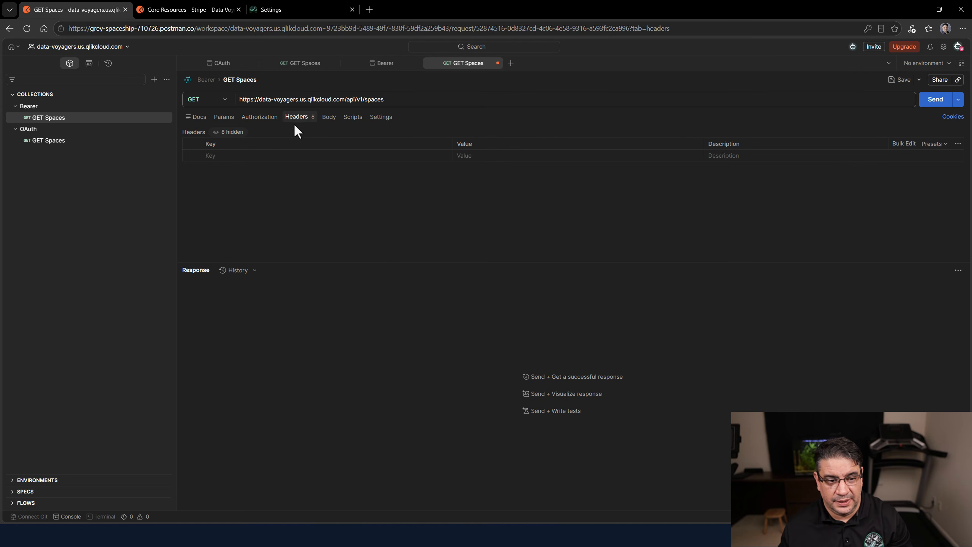
Send and save the Bearer collection's GET Spaces request, enlarging the response area to read the returned JSON
click(928, 106)
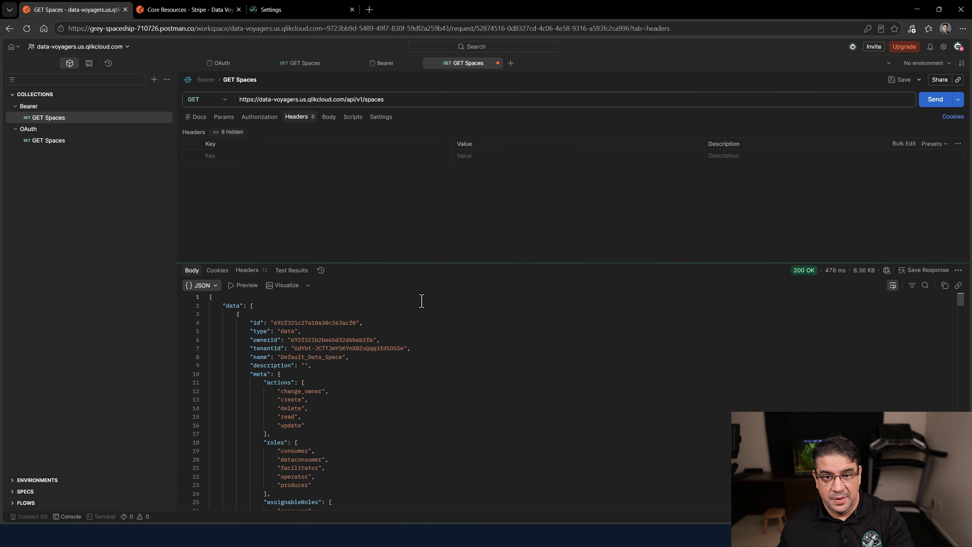
drag(462, 263, 472, 177)
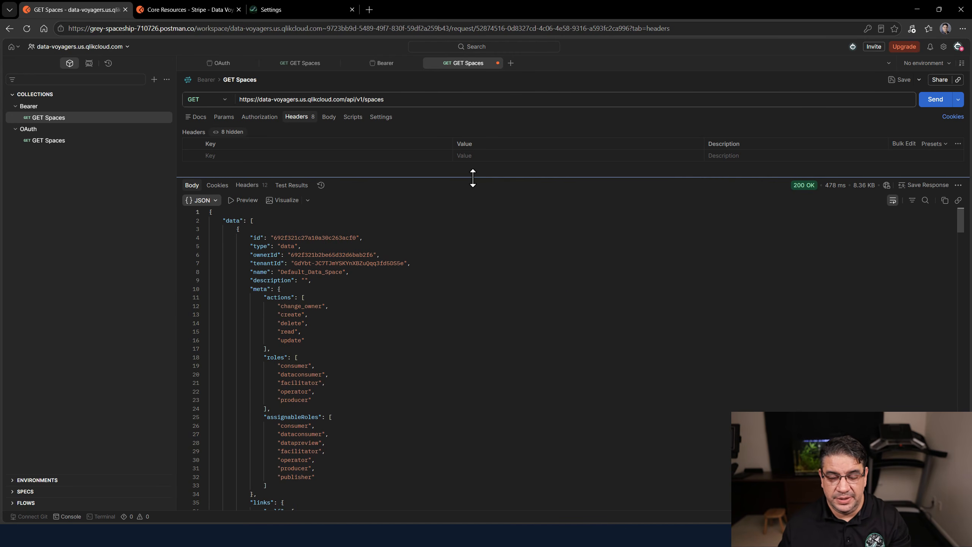
click(476, 265)
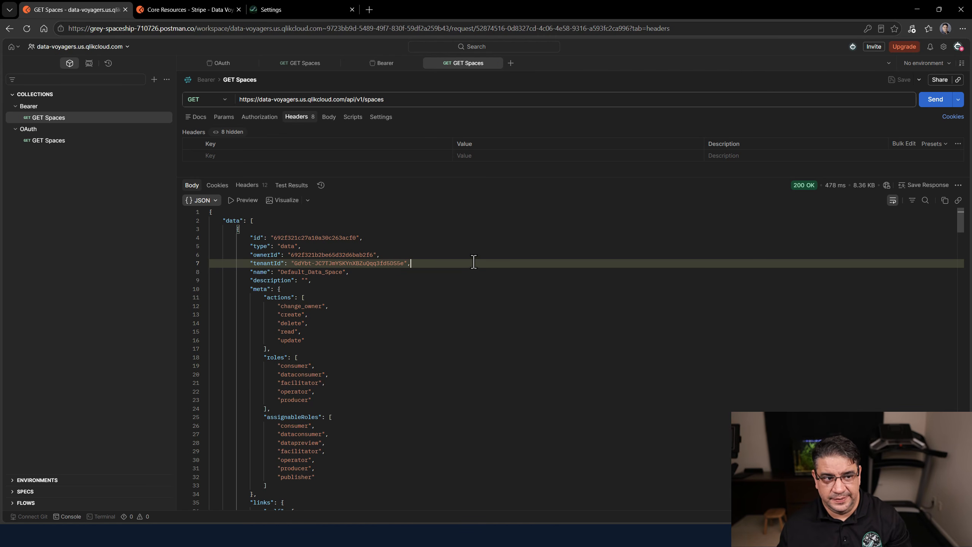
click(113, 225)
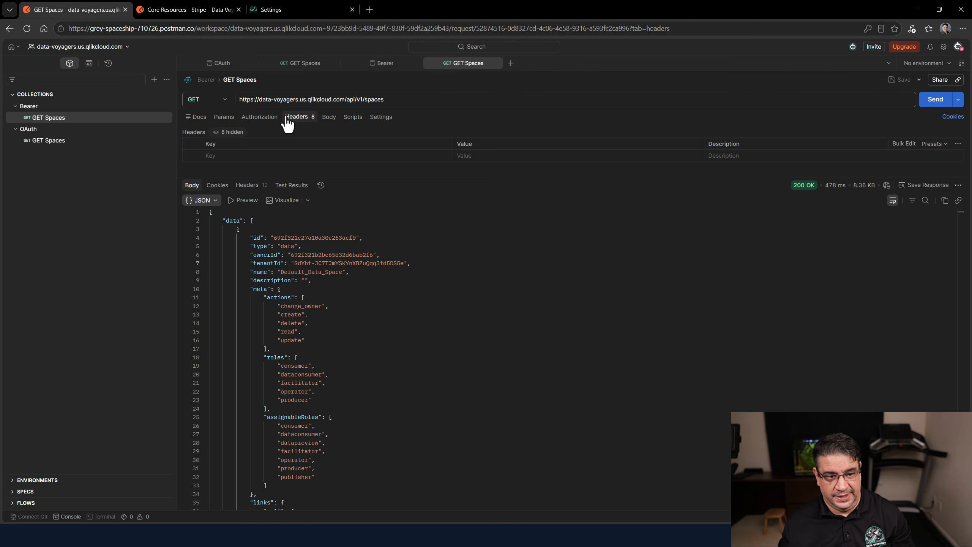
Copy the GET Spaces request URL, then switch to Qlik Cloud and open the Analytics catalog
click(339, 100)
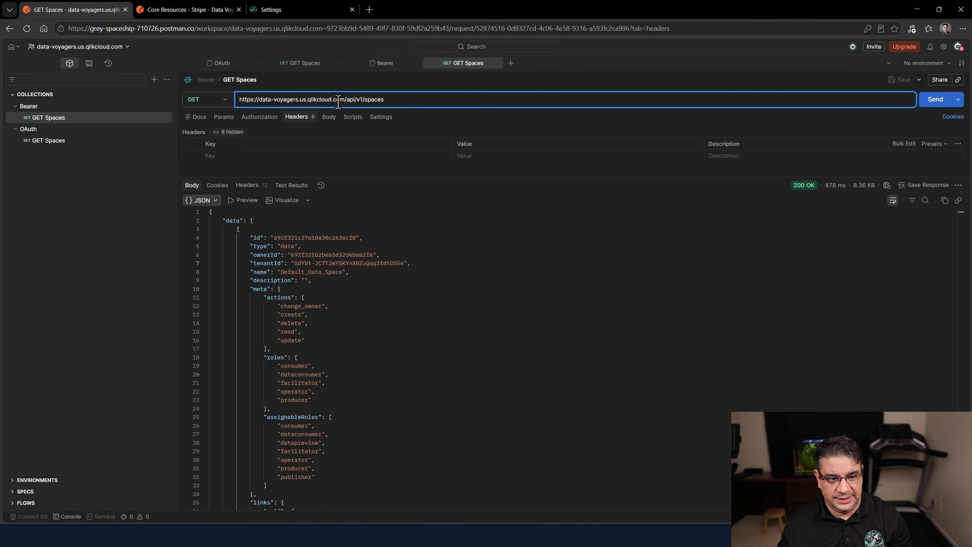
key(ctrl+a)
key(ctrl+c)
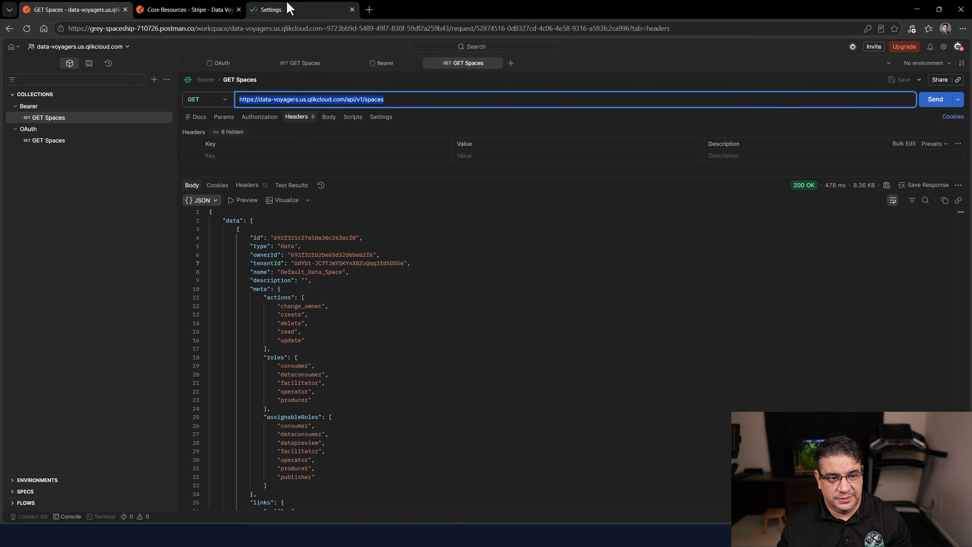
click(287, 3)
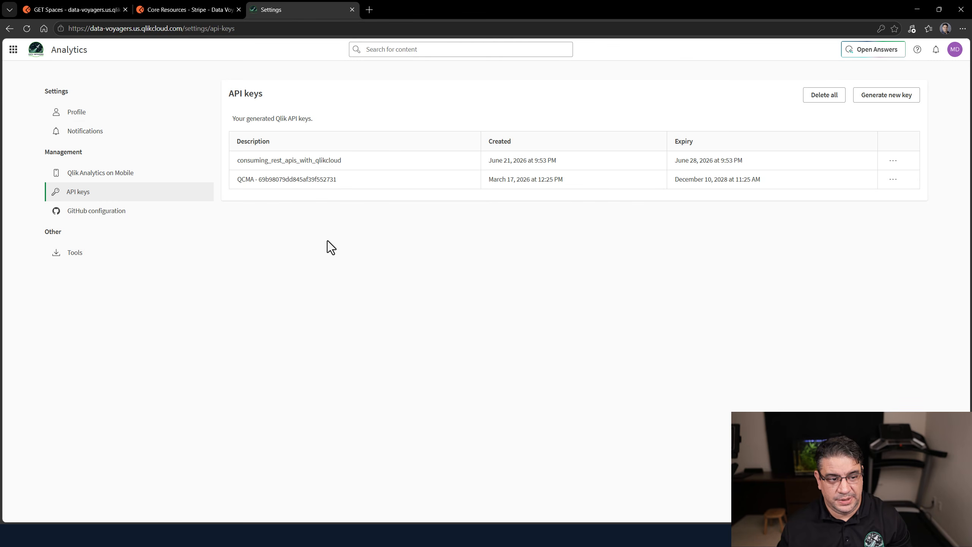
click(15, 51)
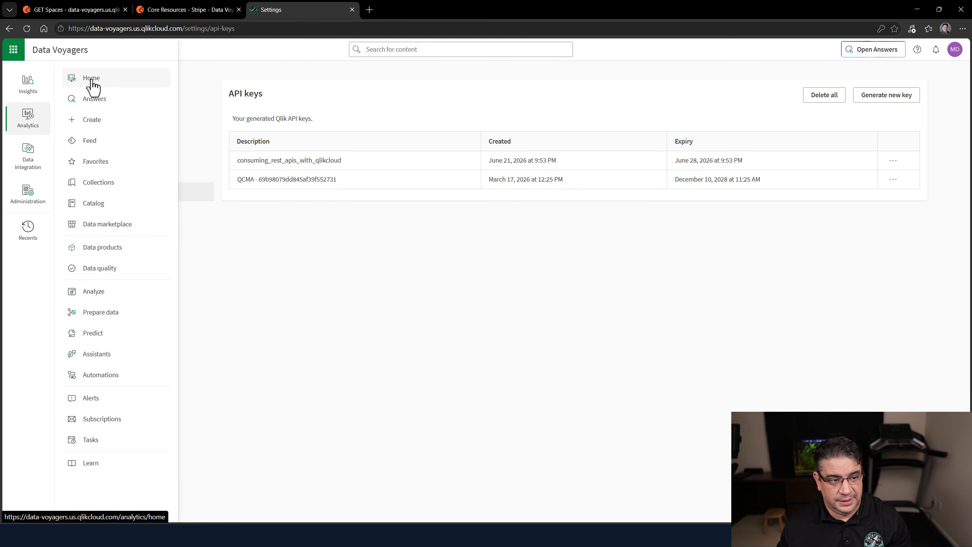
click(100, 202)
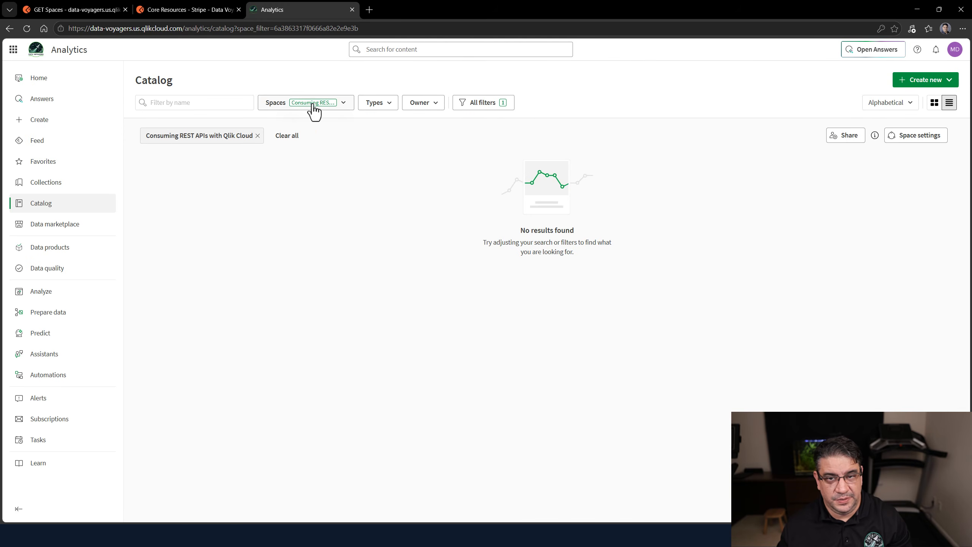
Create an application named Consuming REST APIs in the Consuming REST APIs with Qlik Cloud space
click(932, 84)
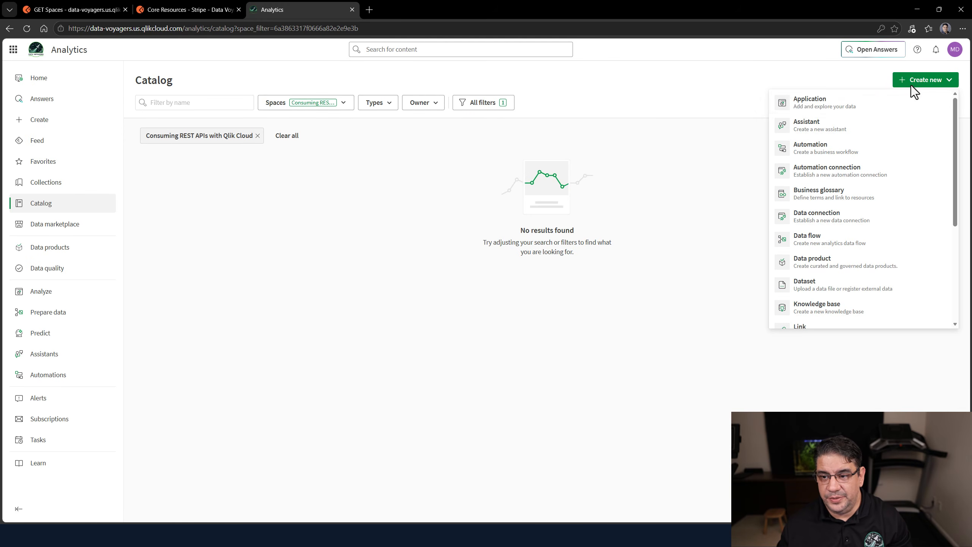
click(807, 111)
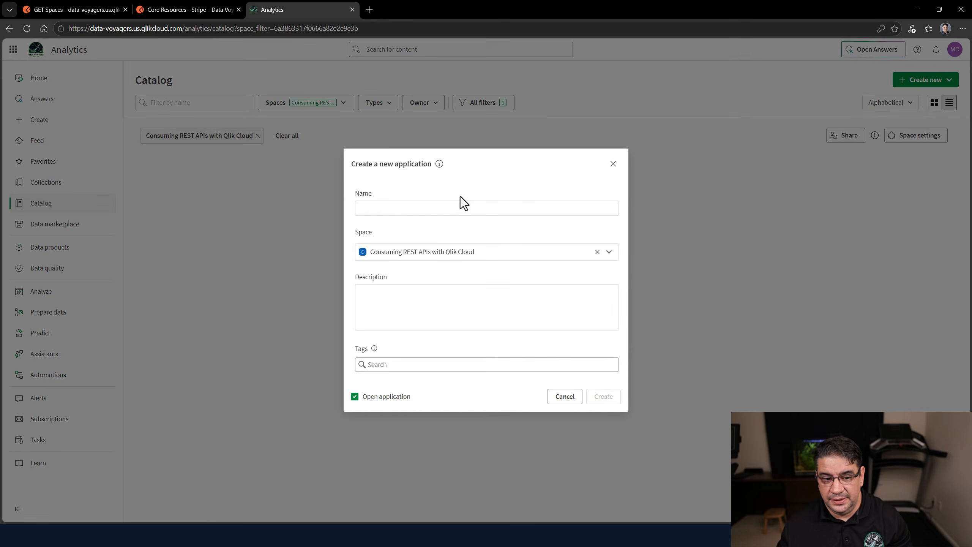
click(444, 208)
click(417, 246)
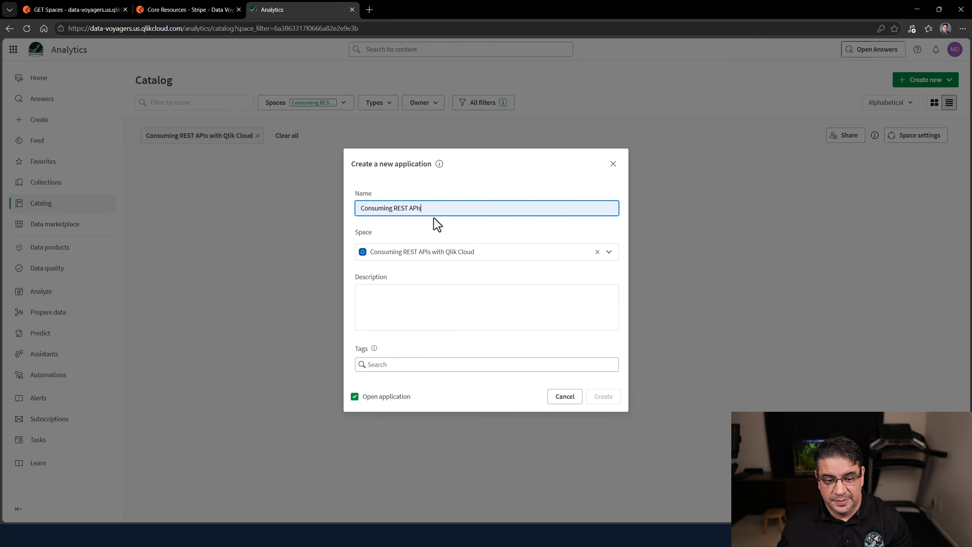
click(440, 302)
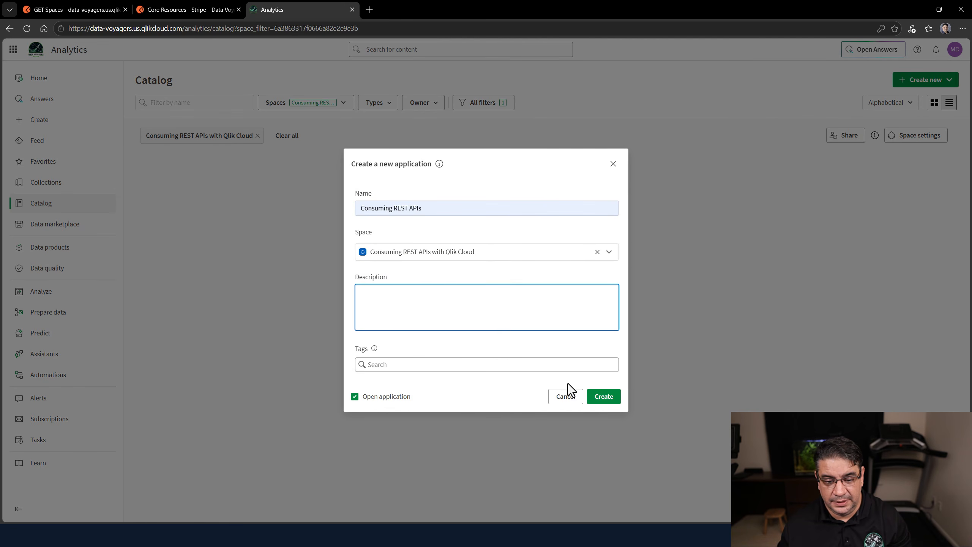
click(604, 395)
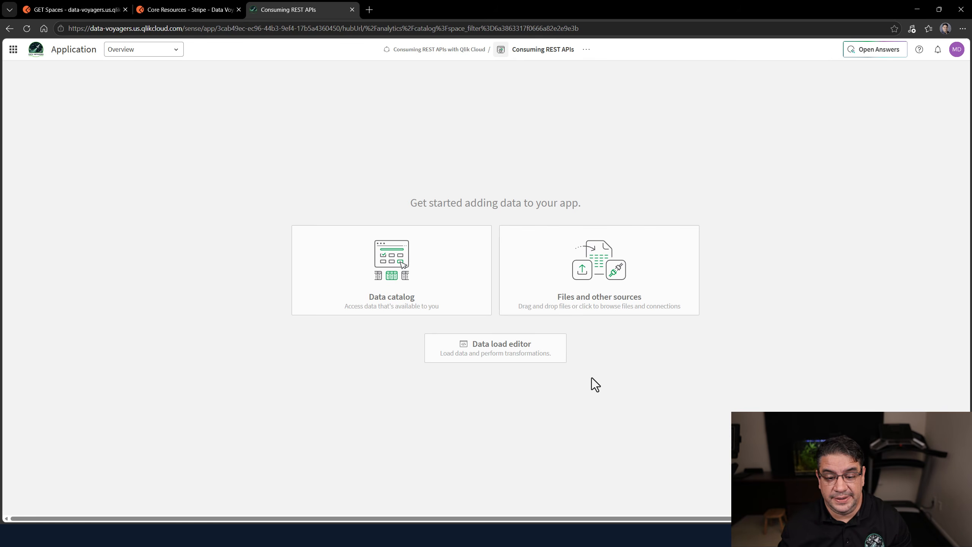
Open the app's Data load editor and add a script section named GET Spaces Bearer
click(508, 359)
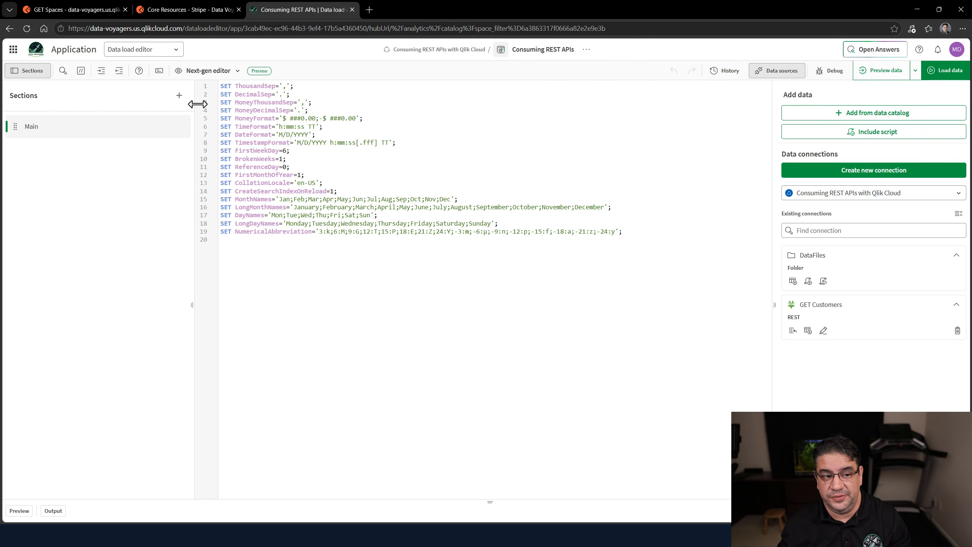
click(183, 100)
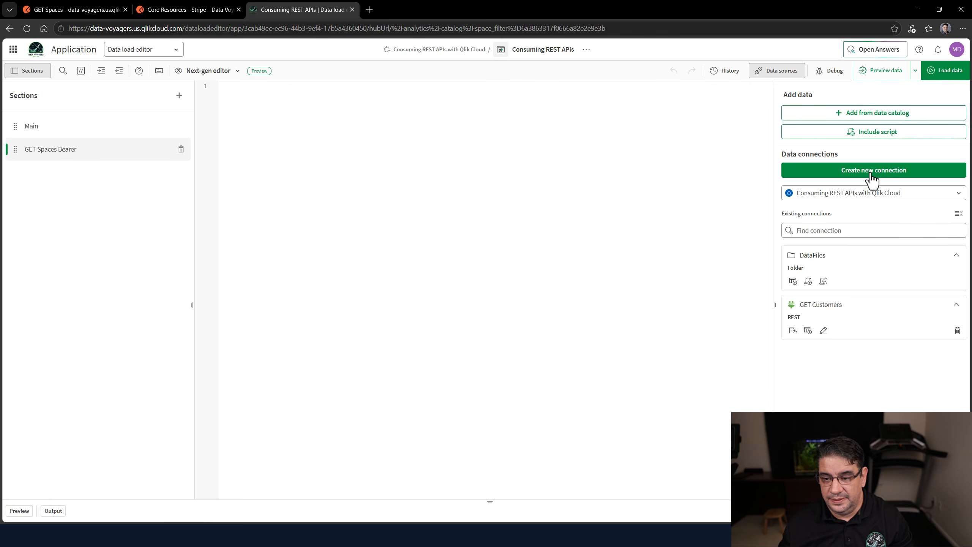
click(842, 178)
click(271, 189)
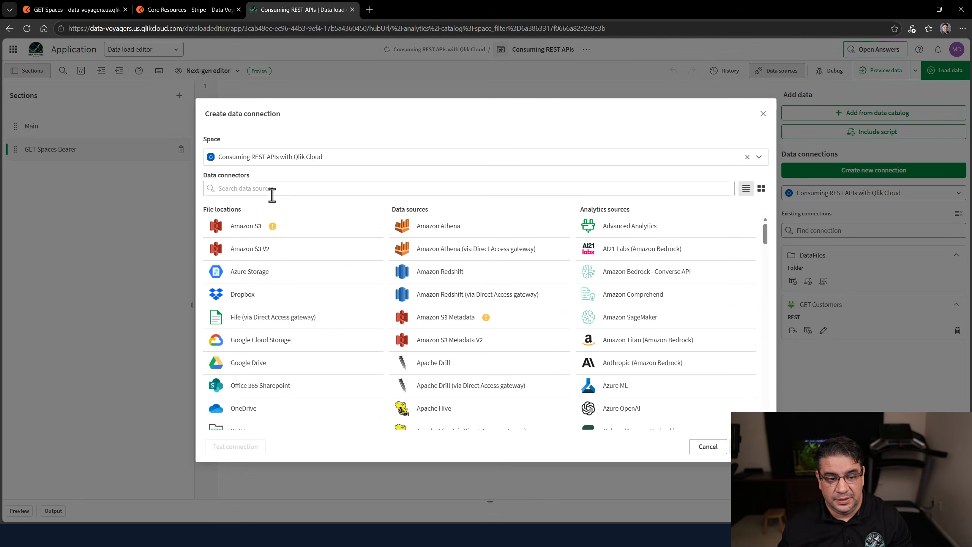
text(REST)
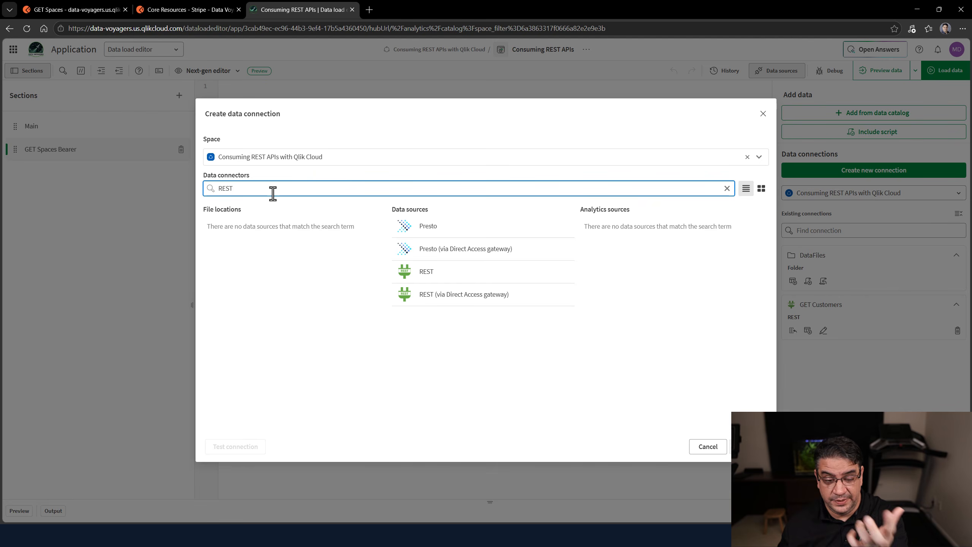
click(444, 273)
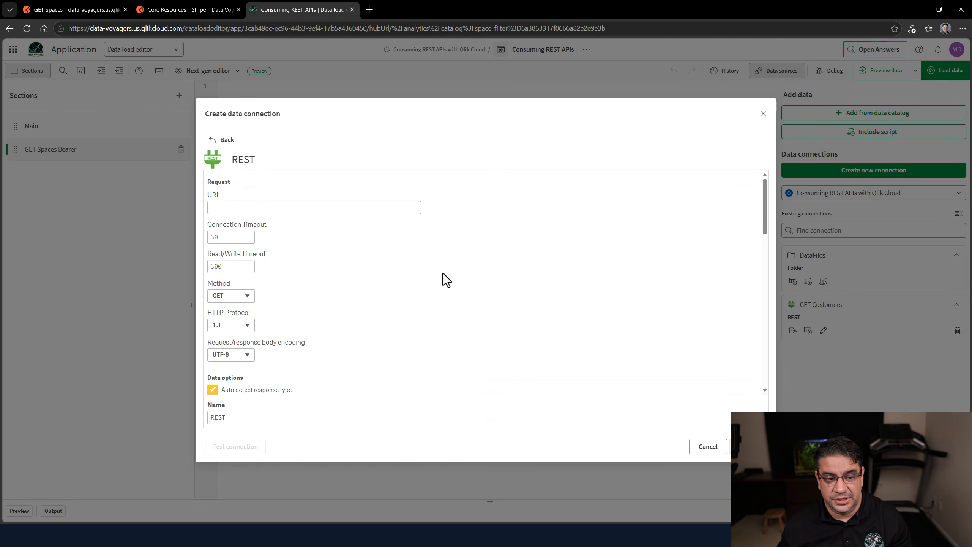
click(294, 208)
key(ctrl+v)
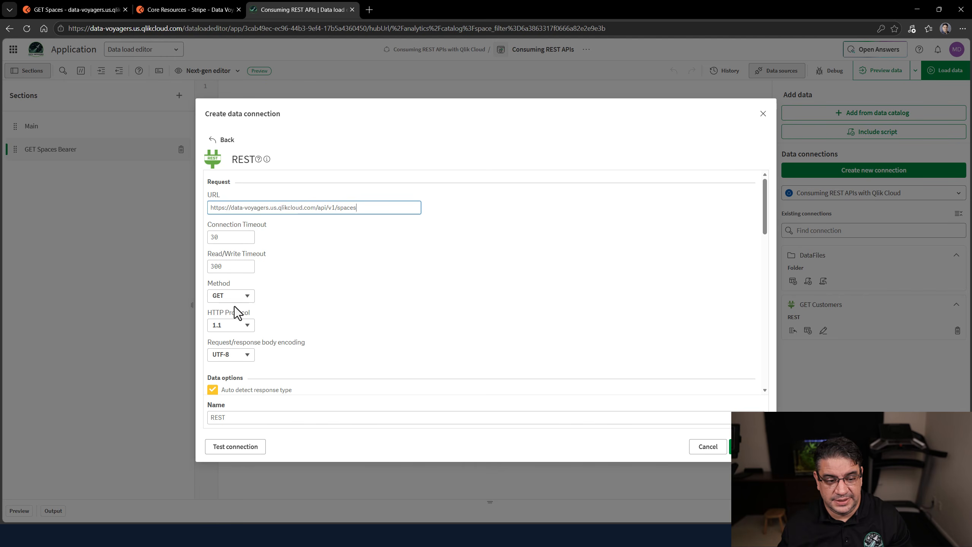
scroll(323, 316, down, 5)
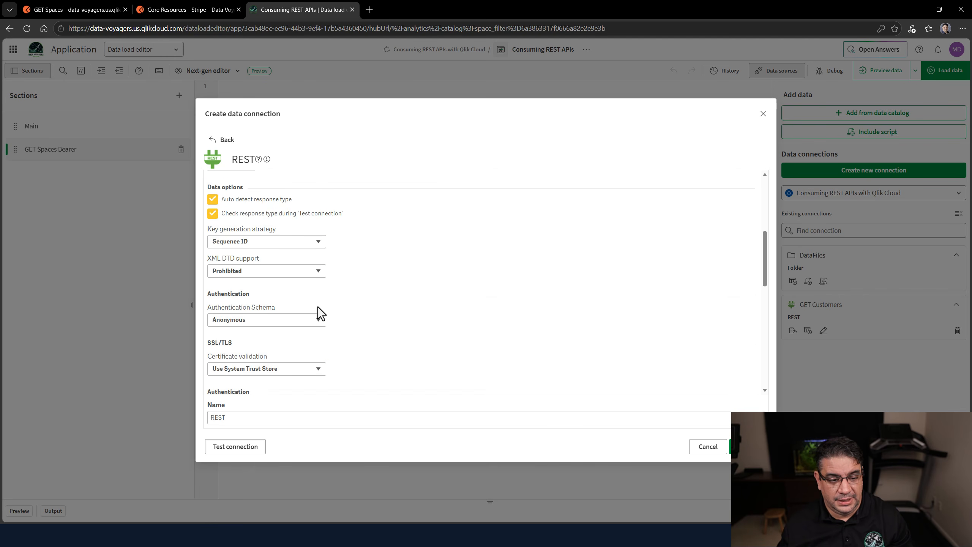
scroll(318, 307, down, 5)
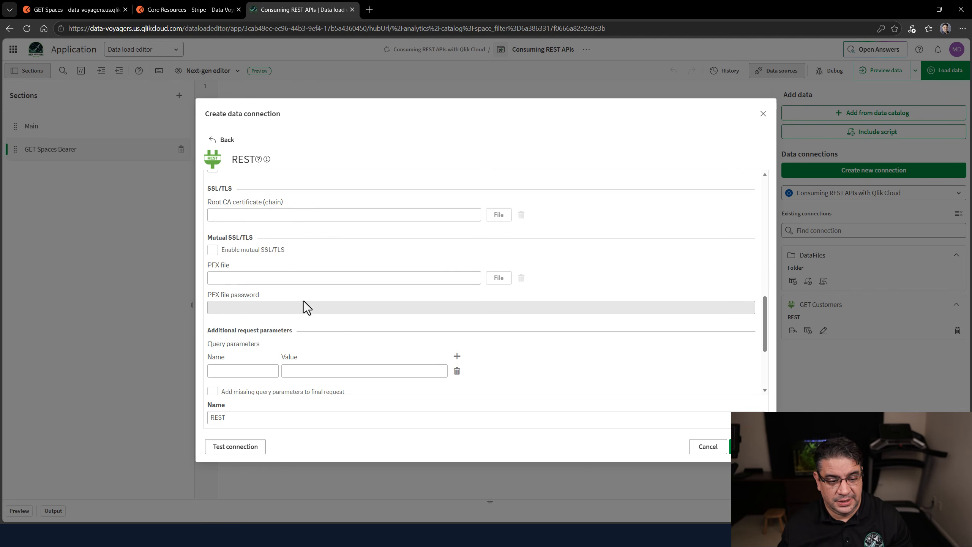
scroll(303, 301, down, 4)
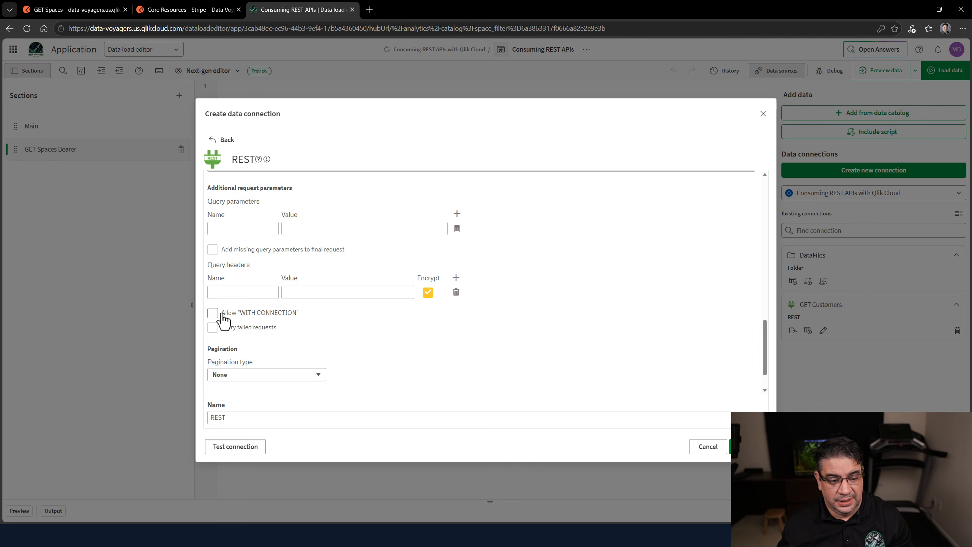
Allow WITH CONNECTION and add an unencrypted query header named Authorization with the value prefix Bearer
click(222, 314)
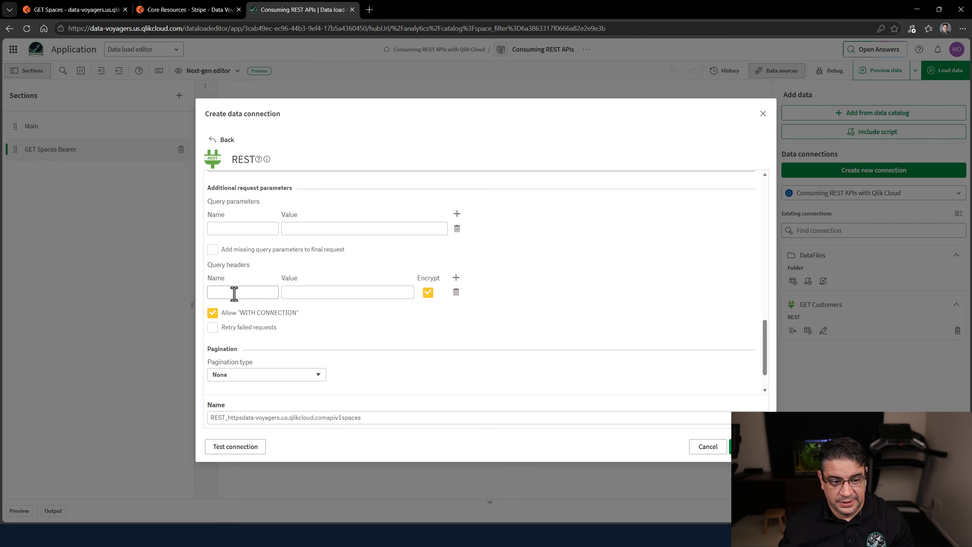
click(234, 294)
click(237, 291)
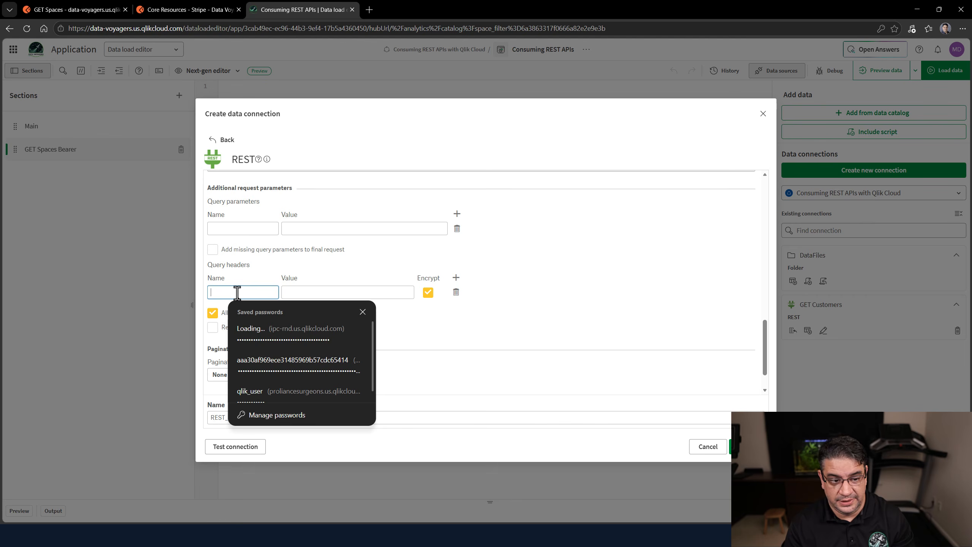
text(Authorization)
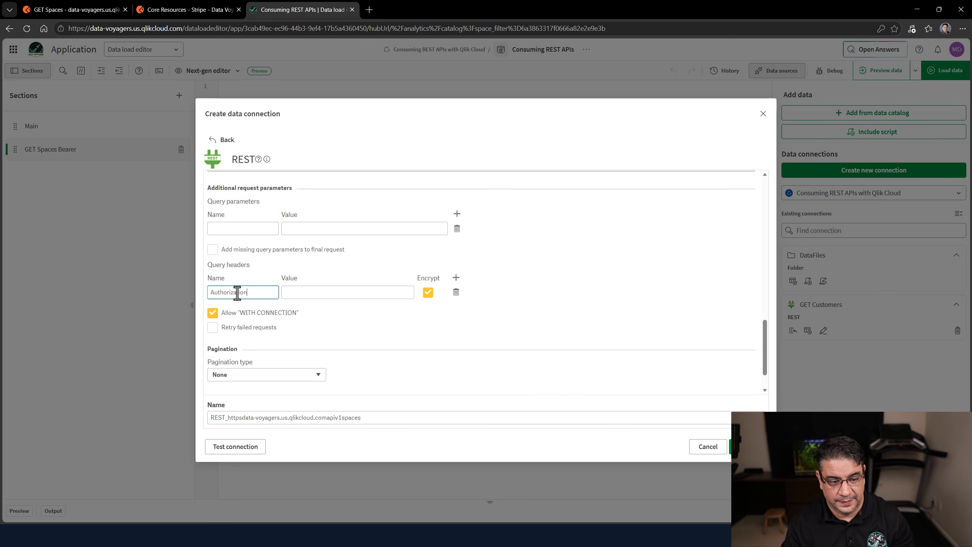
key(Tab)
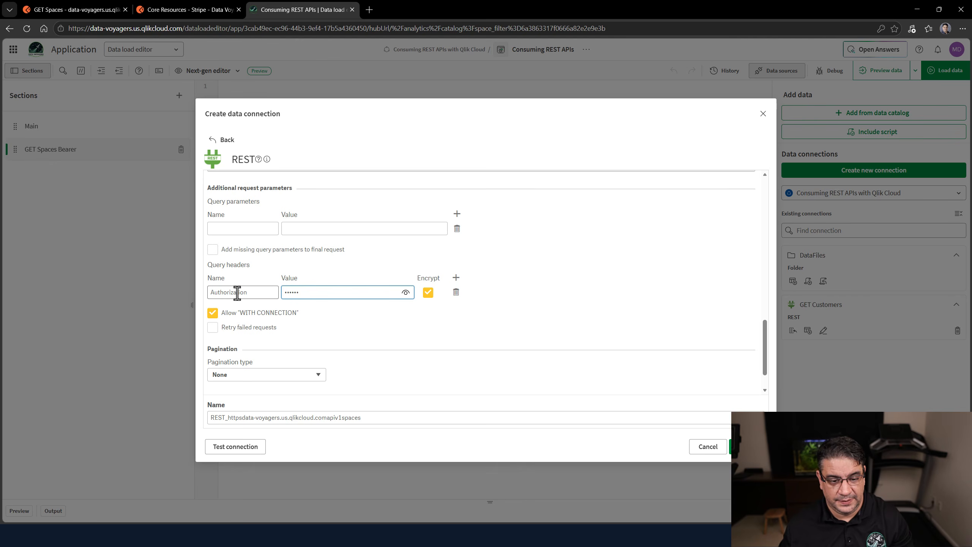
click(428, 292)
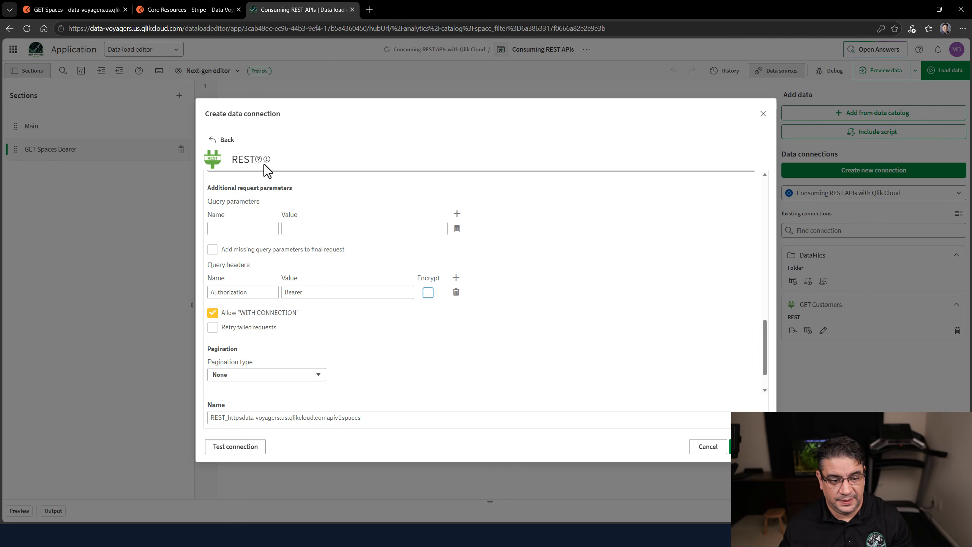
Copy the token variable from the Core Resources collection in Postman and paste it after Bearer in the Authorization header value
click(190, 14)
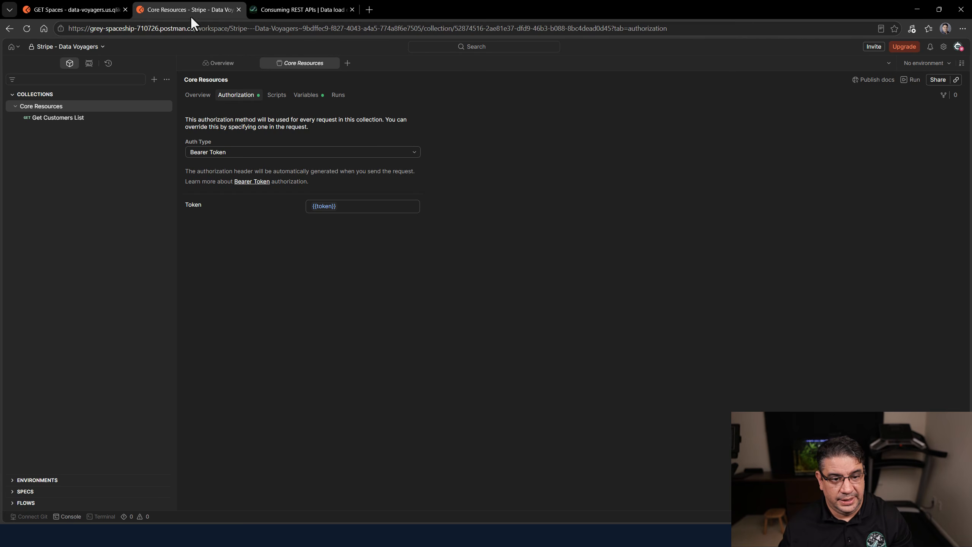
click(288, 92)
click(601, 134)
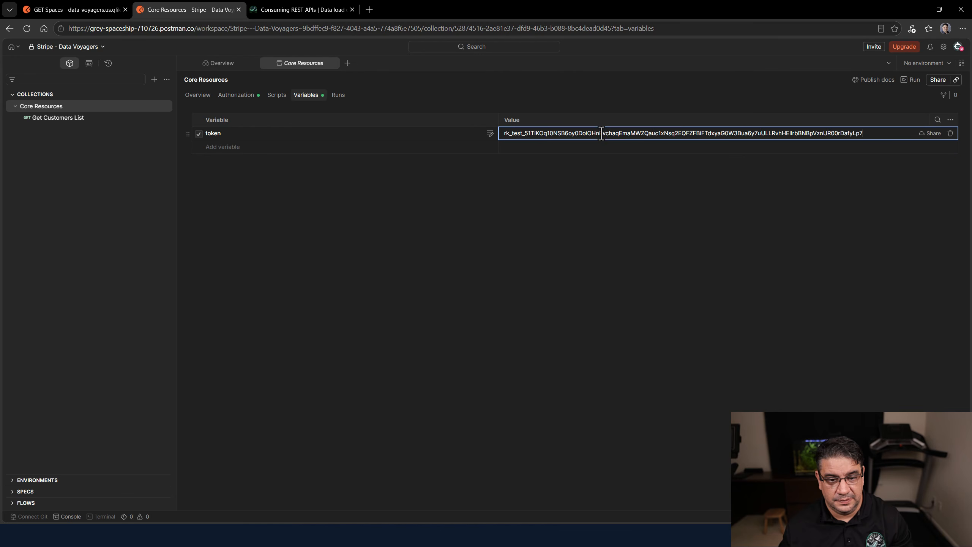
key(ctrl+a)
click(314, 10)
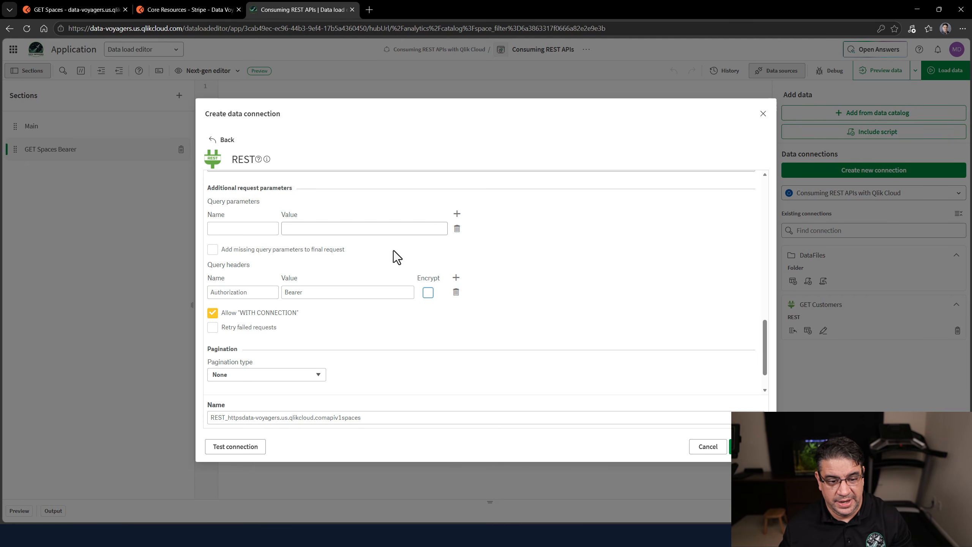
click(335, 292)
key(ctrl+v)
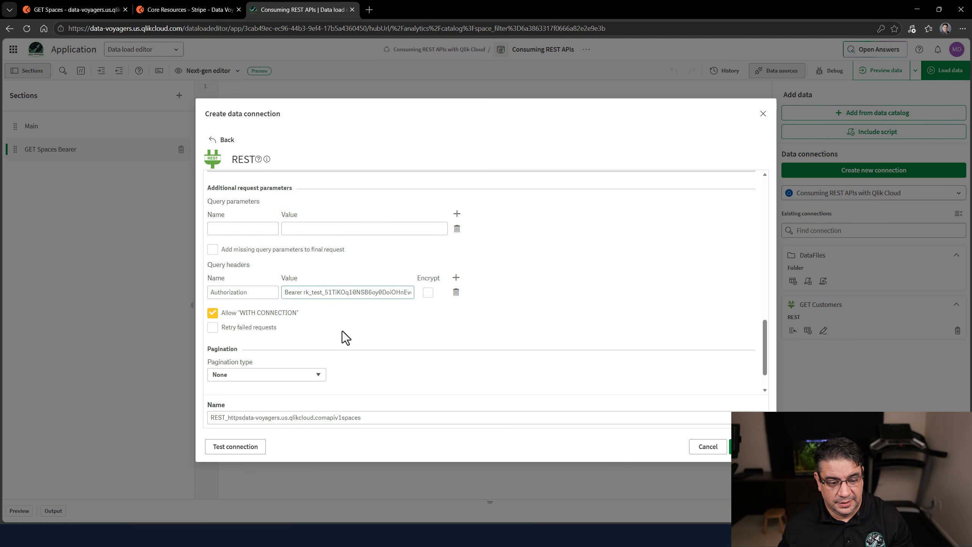
Name the connection GET Spaces and test it
triple_click(300, 417)
text(GET Spaces)
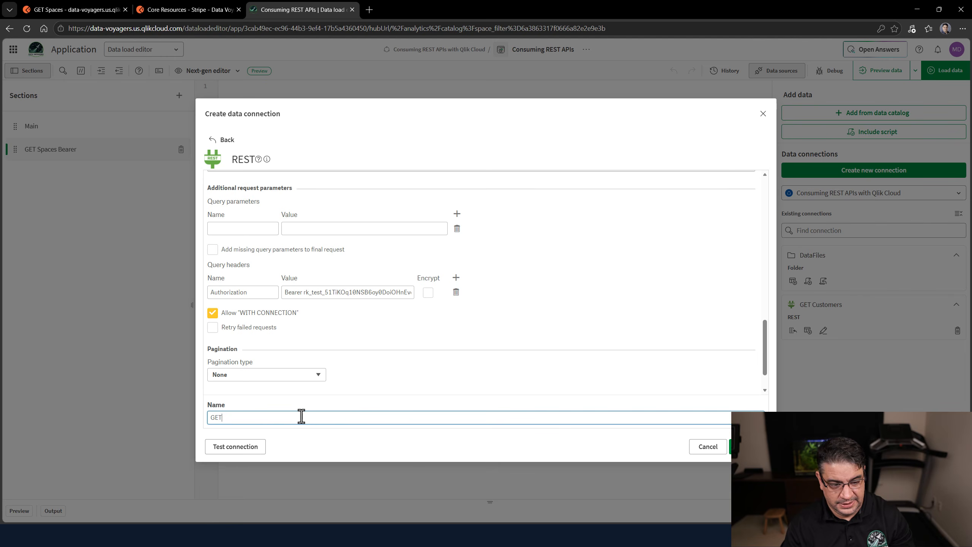
click(232, 448)
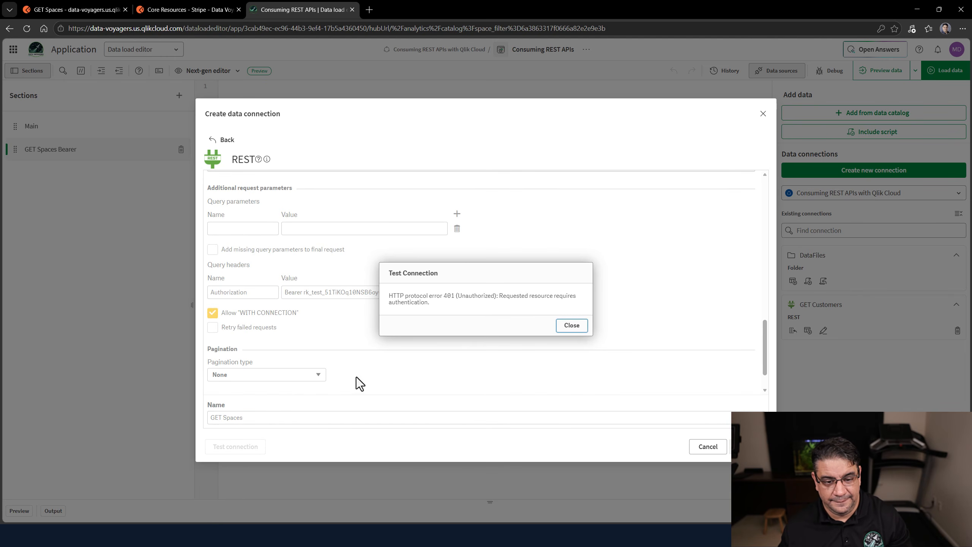
click(572, 325)
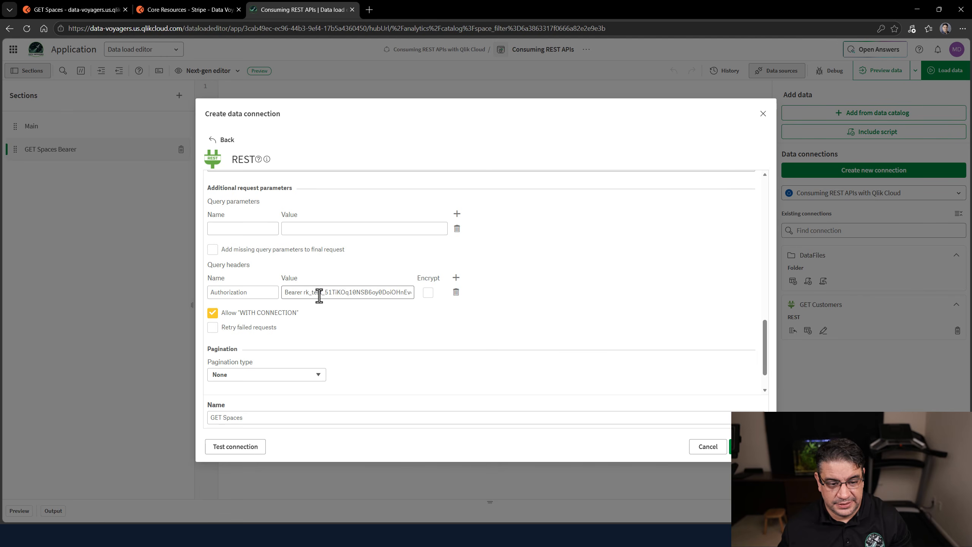
Remove the pasted token from the Authorization header value, keeping only the Bearer prefix
click(213, 292)
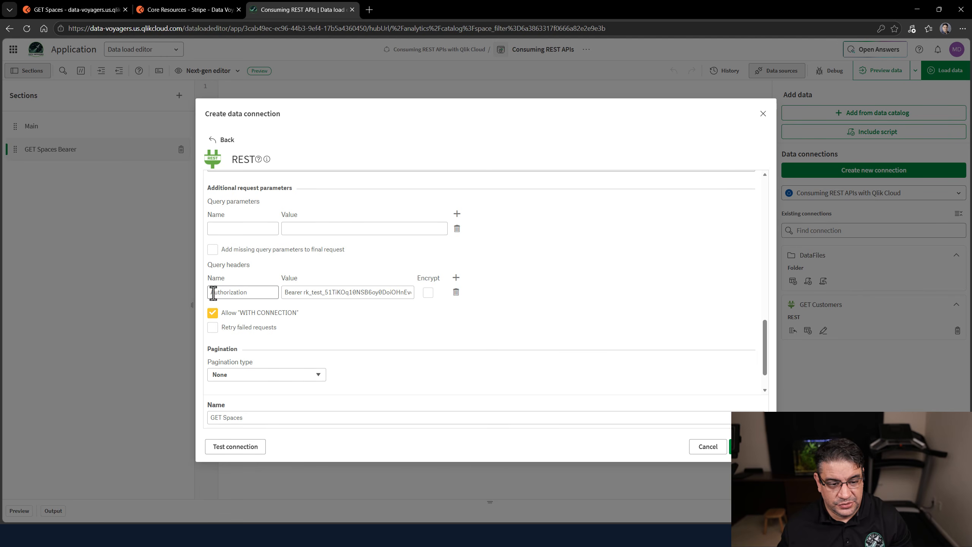
click(291, 295)
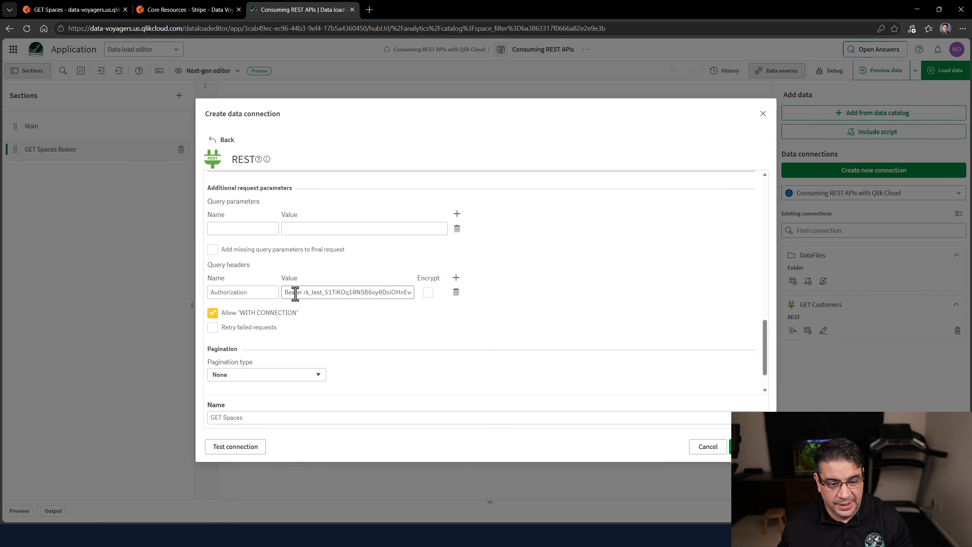
click(304, 293)
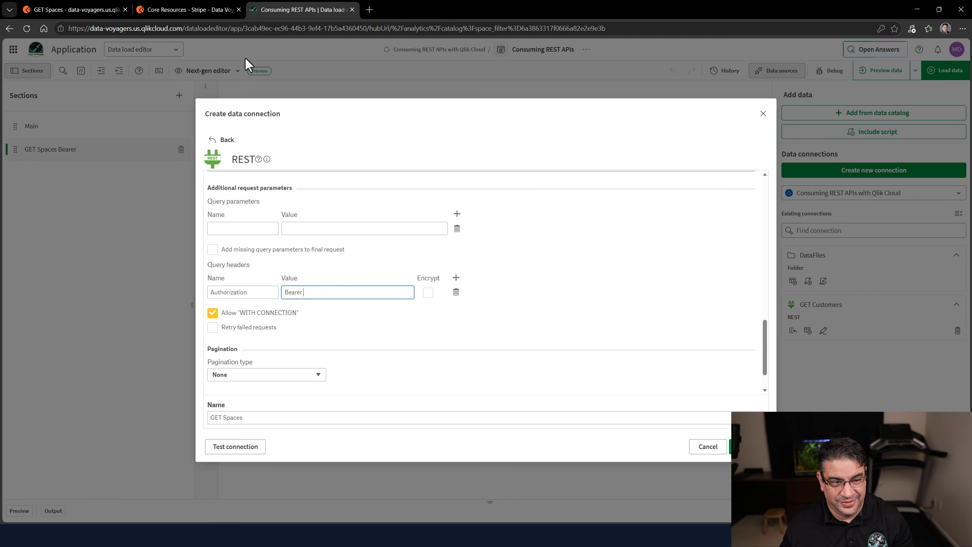
Copy the bearer_token variable's value from the Bearer collection in the data-voyagers.us.qlikcloud.com Postman workspace
click(76, 10)
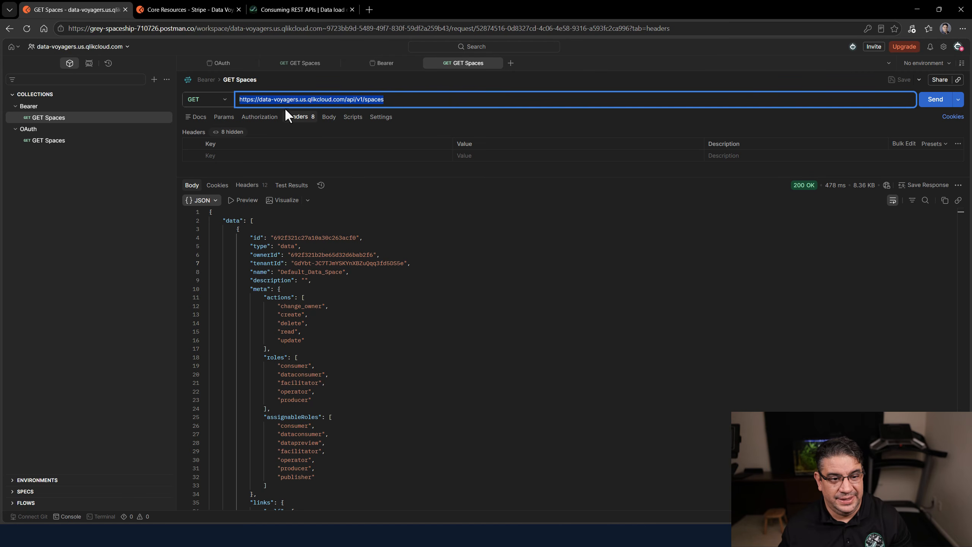
click(53, 109)
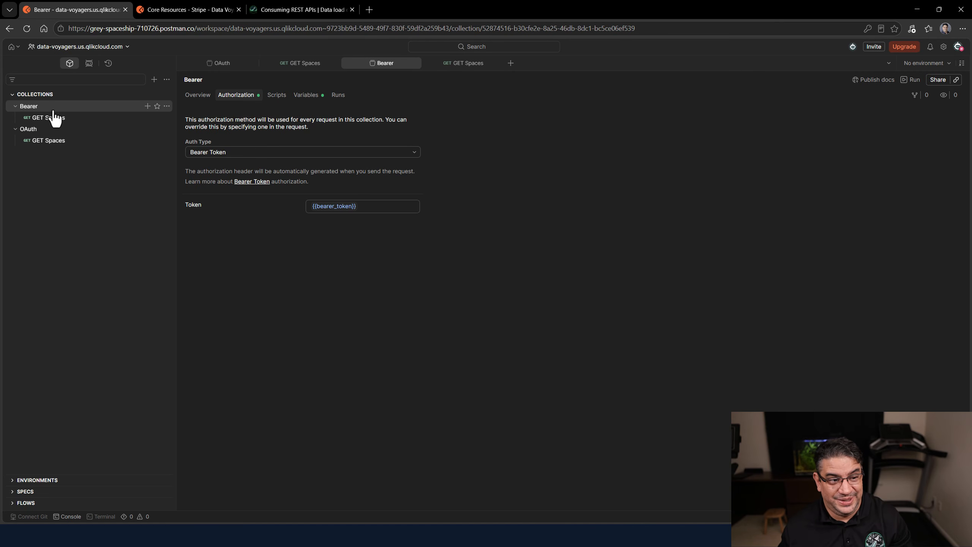
click(309, 95)
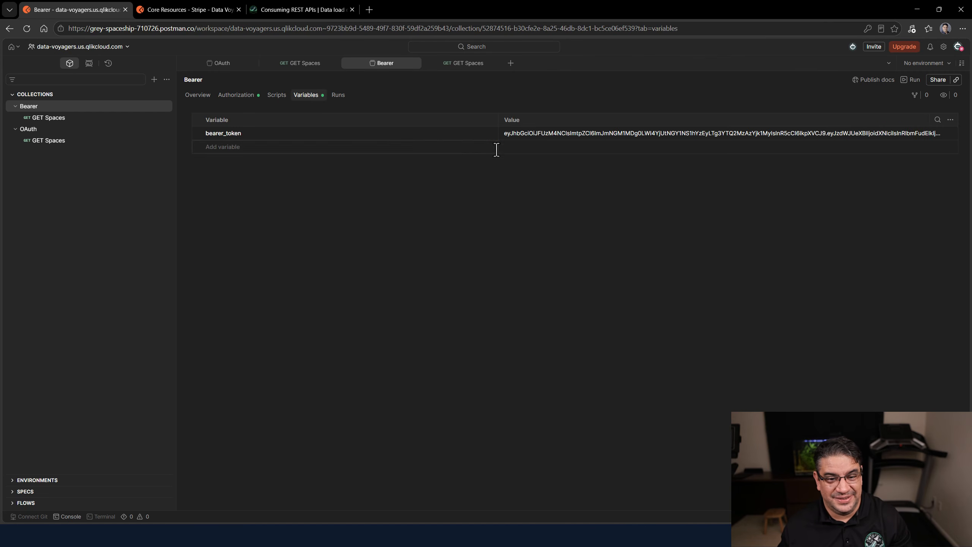
key(ctrl+a)
Close the Stripe workspace page and paste the bearer token after Bearer in the Qlik connection's Authorization header value
click(229, 9)
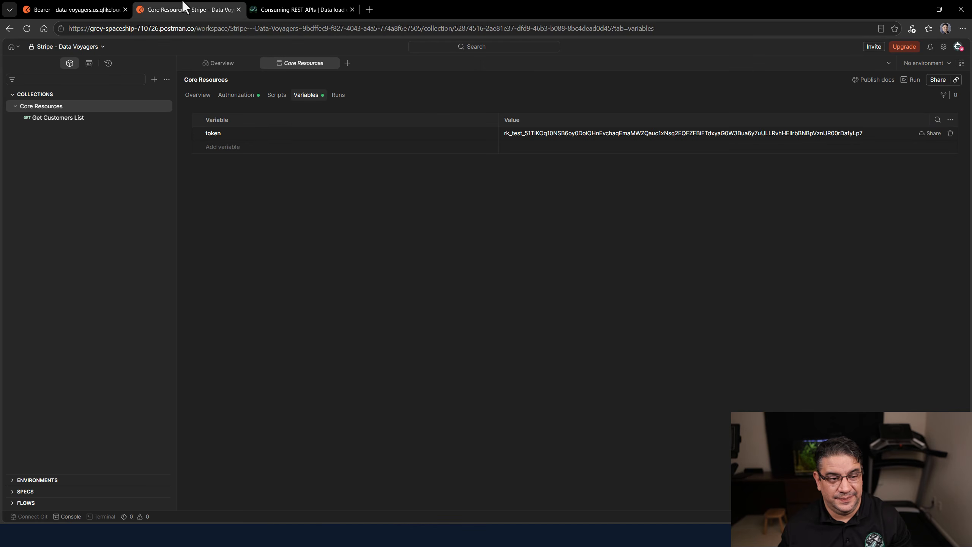
click(315, 8)
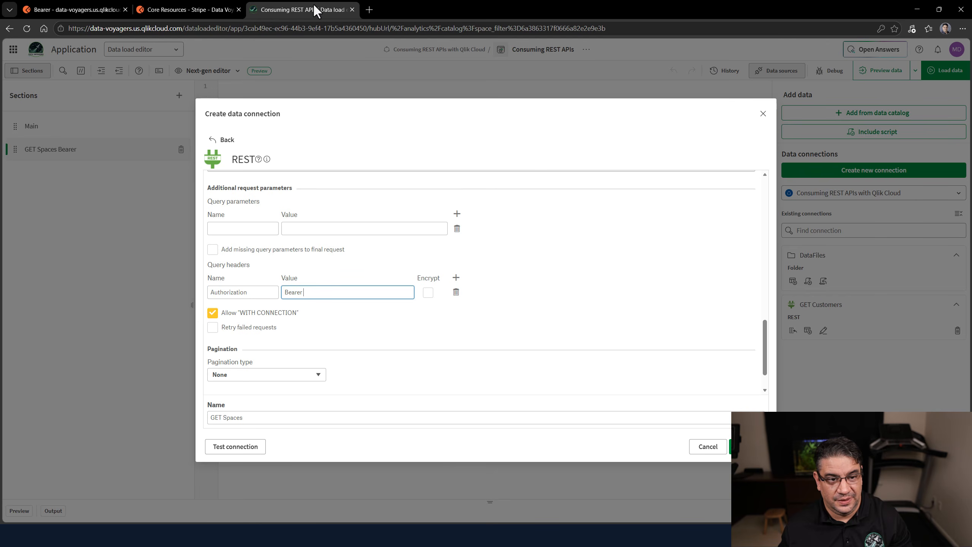
click(191, 9)
click(239, 9)
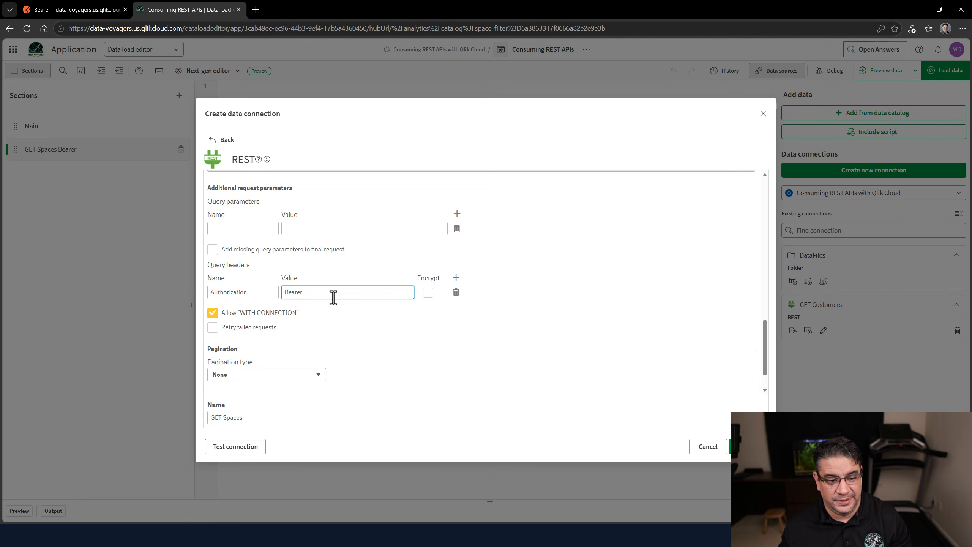
key(ctrl+v)
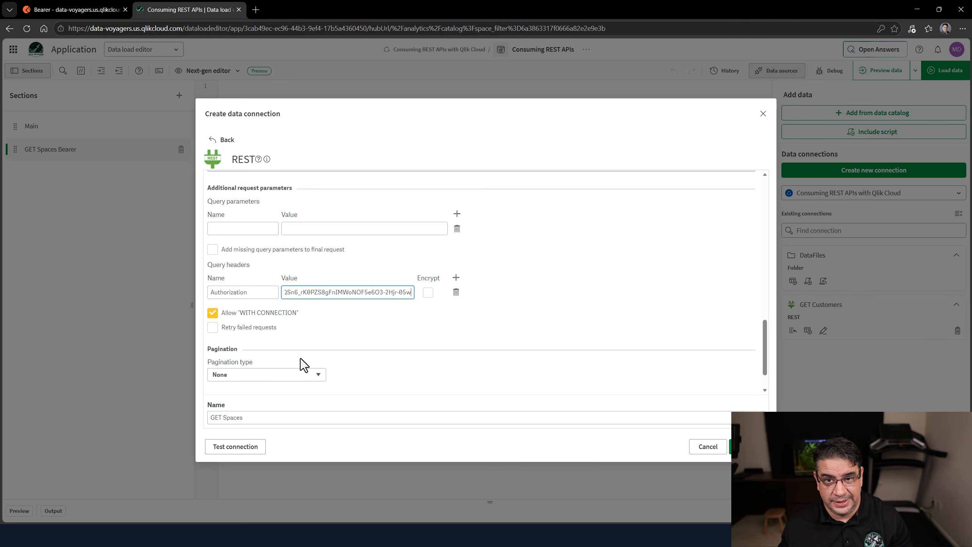
Test the GET Spaces connection again and create it
click(236, 446)
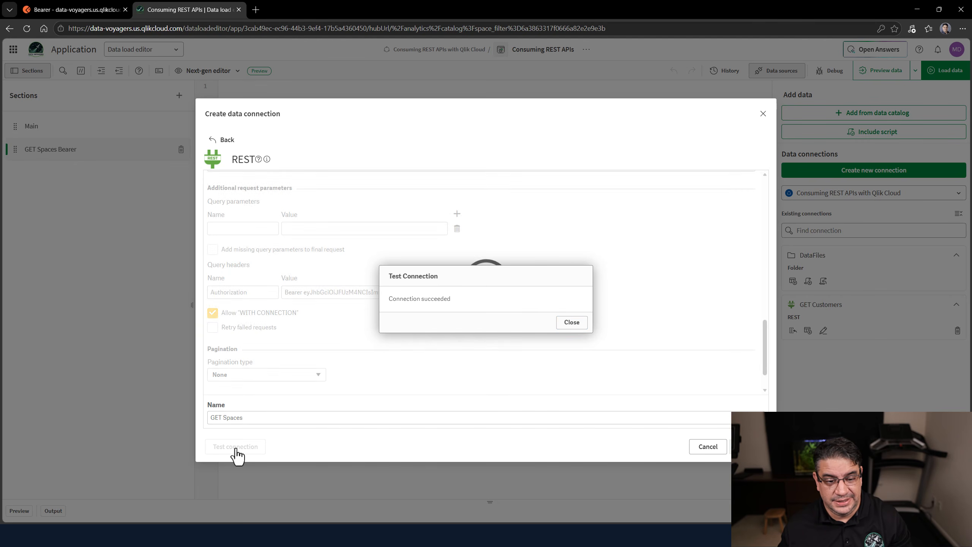
click(567, 324)
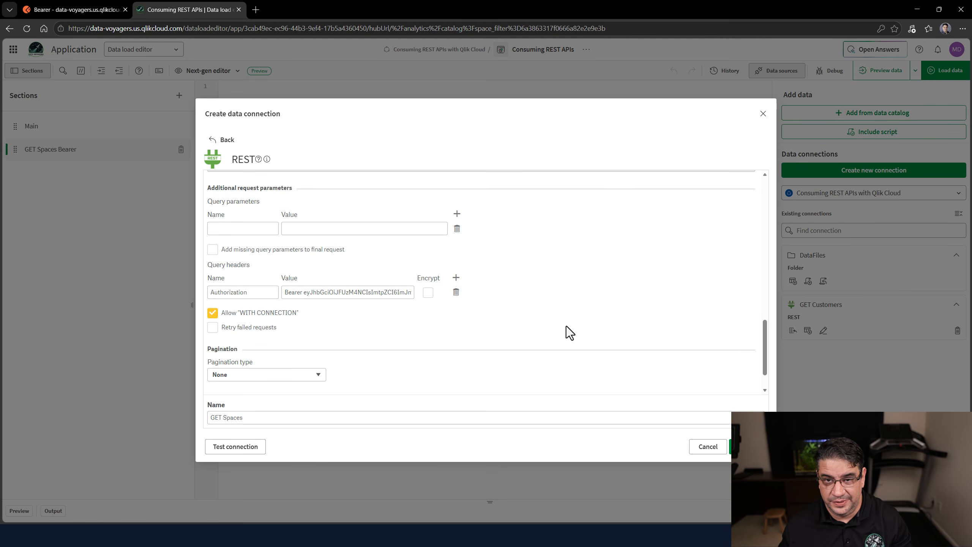
click(756, 450)
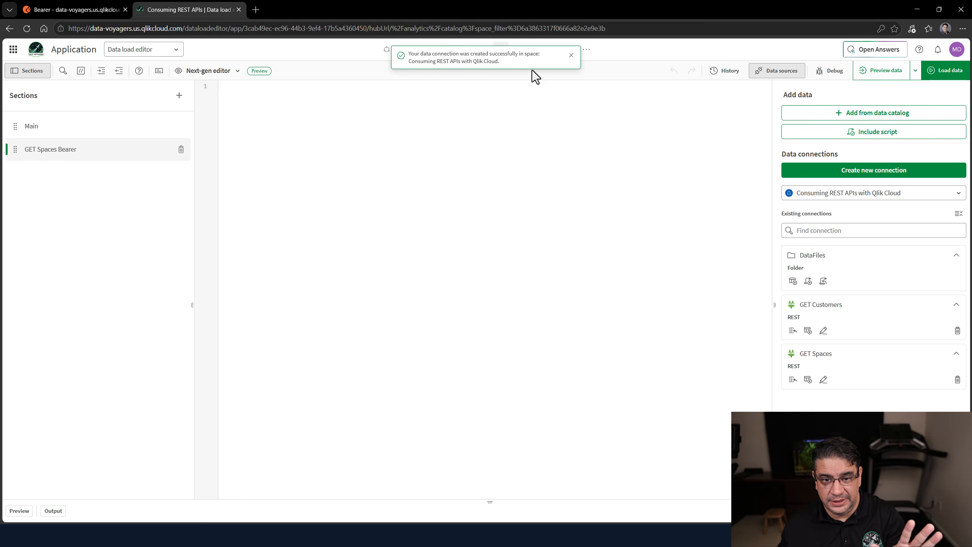
click(571, 56)
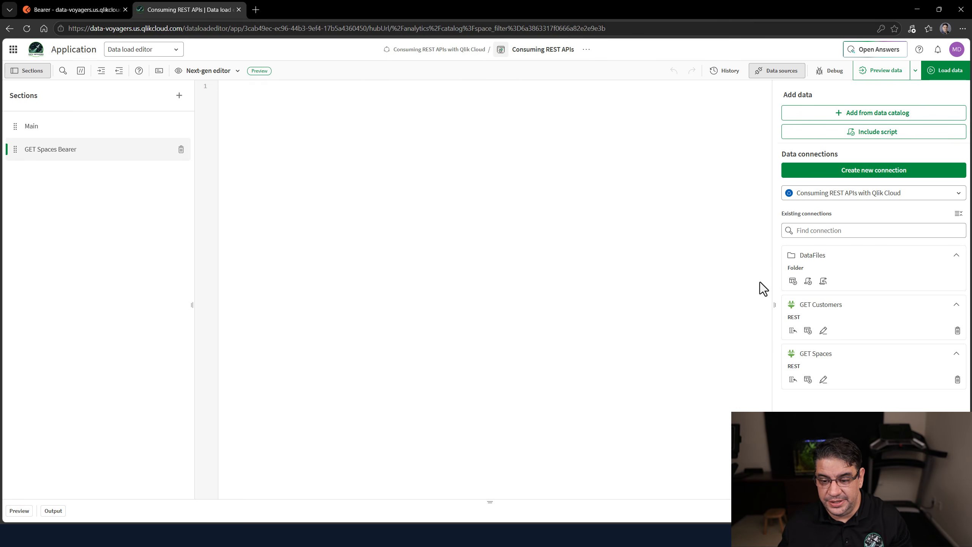
Open data selection for the GET Spaces connection and set the preload symbols count to No limit
click(807, 380)
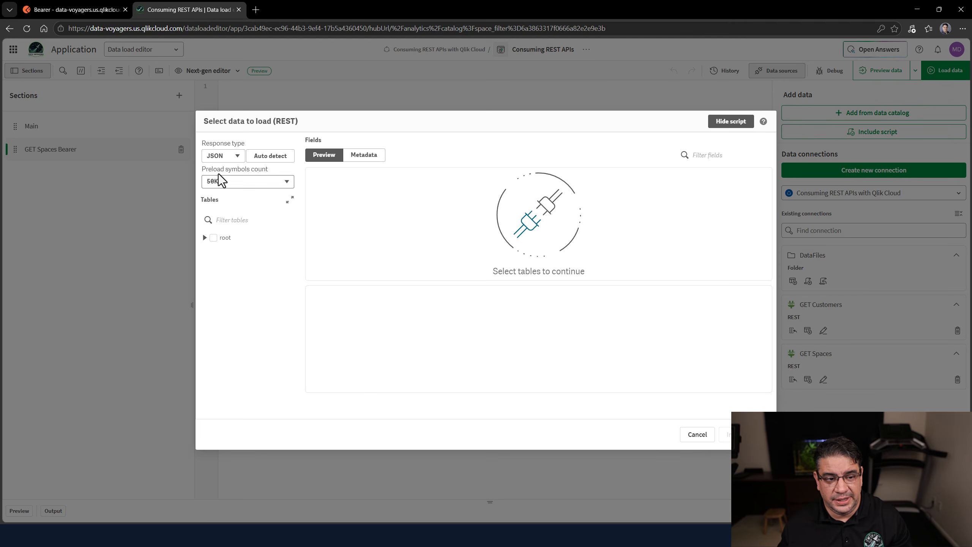
click(235, 184)
click(225, 266)
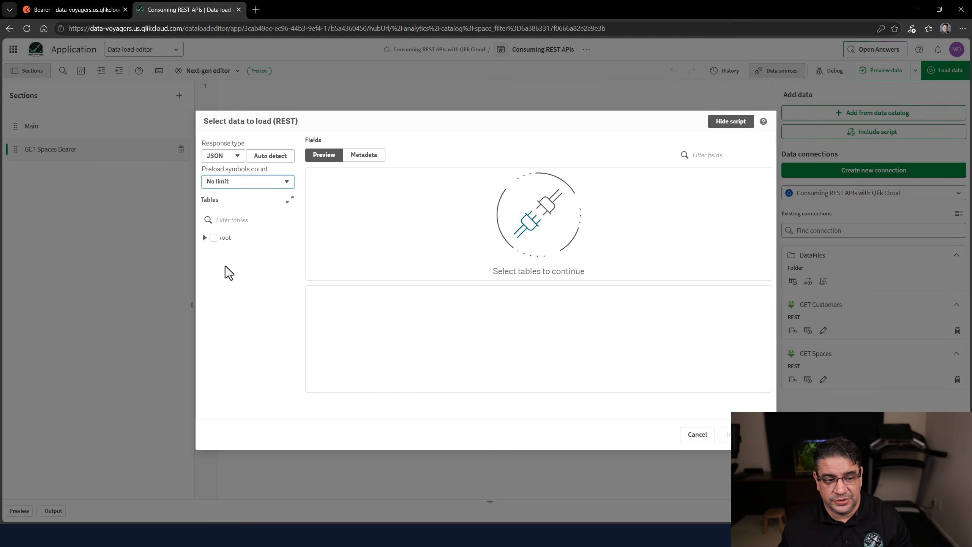
Expand the root table and preview the fields of its data table
click(204, 237)
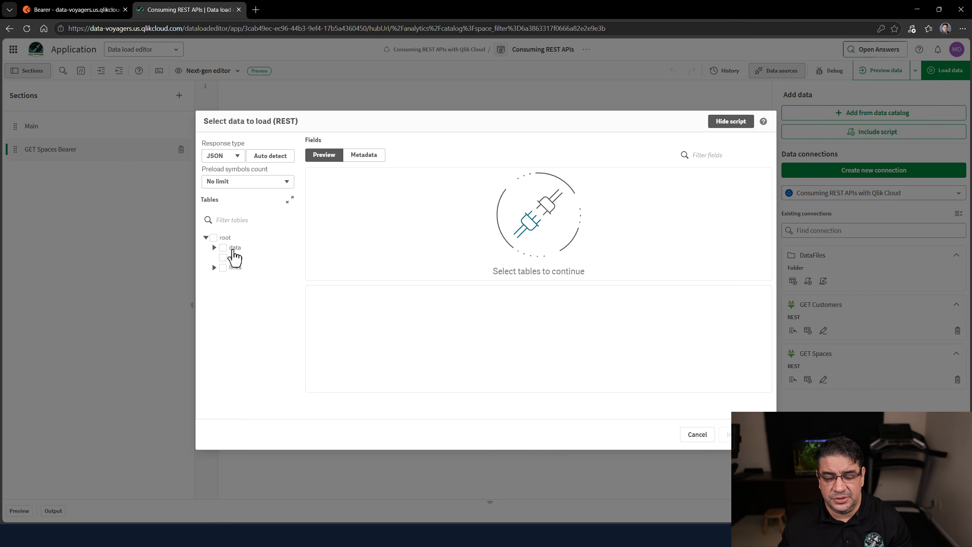
click(235, 249)
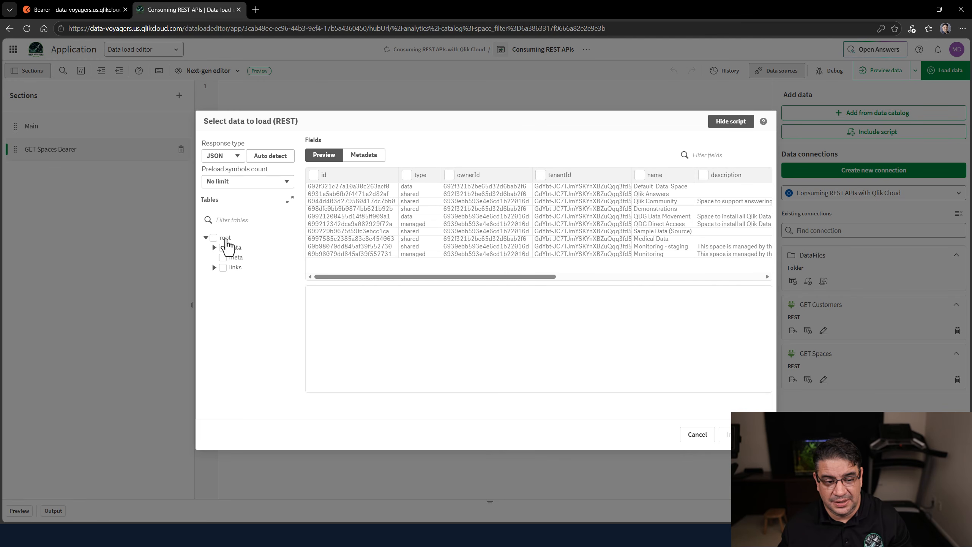
click(226, 239)
click(232, 249)
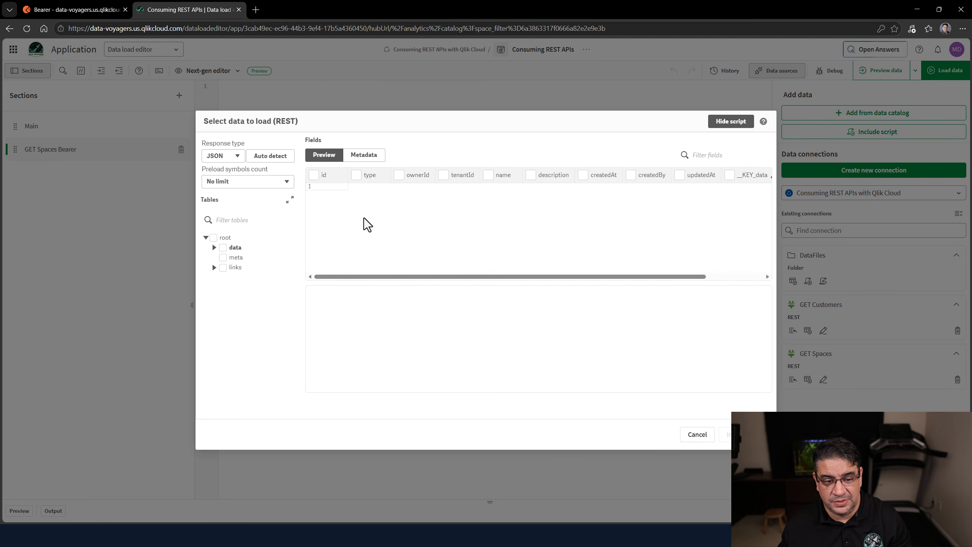
click(225, 238)
click(235, 248)
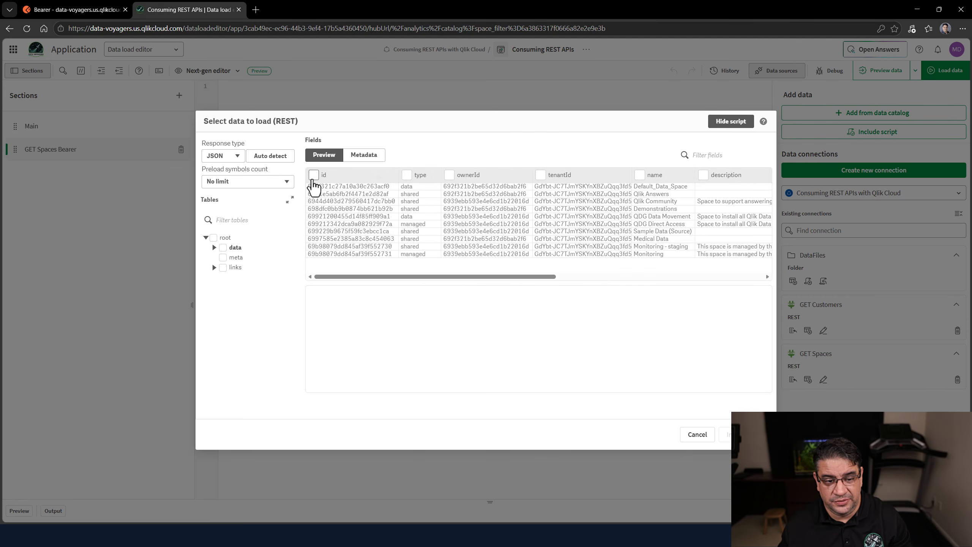
Select the id, type, name and description fields of the data table and insert the load script
click(313, 175)
click(406, 175)
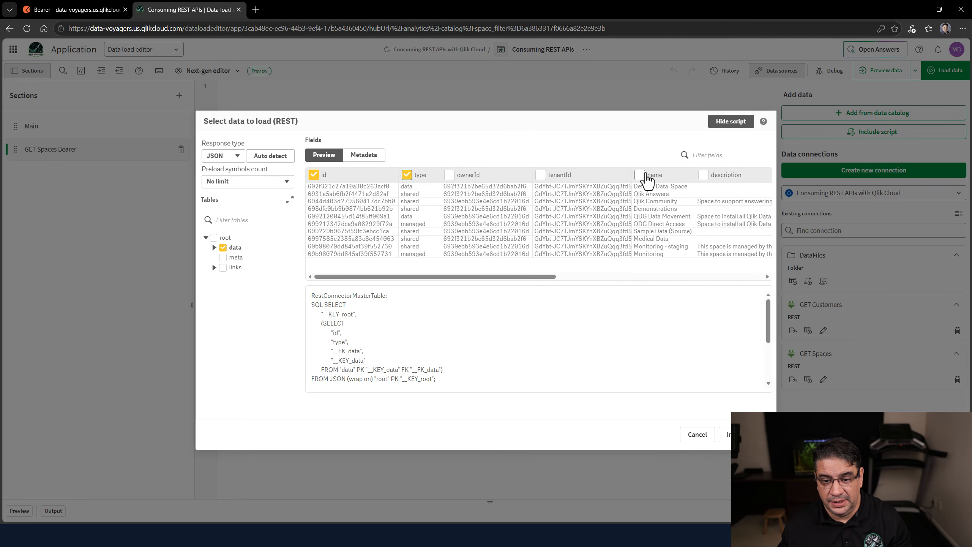
click(639, 175)
click(703, 177)
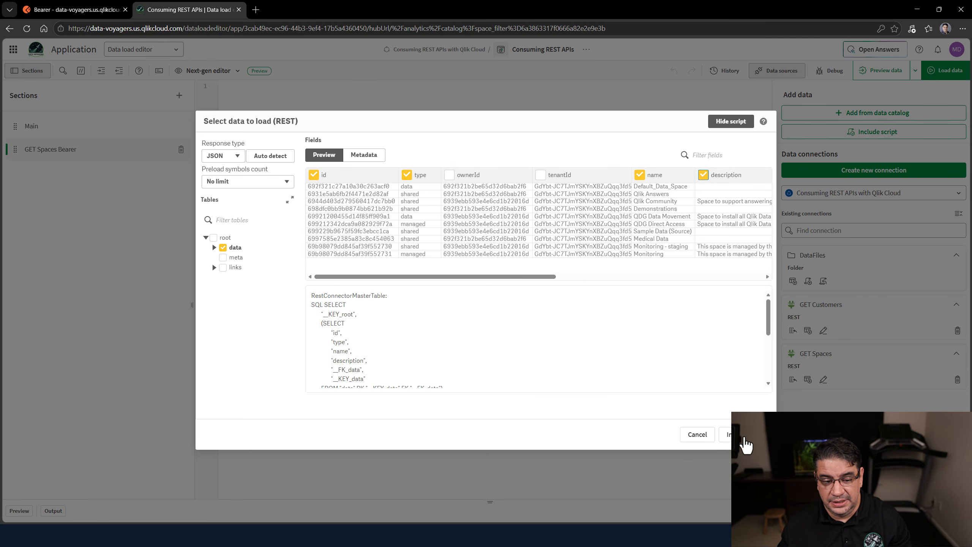
click(741, 437)
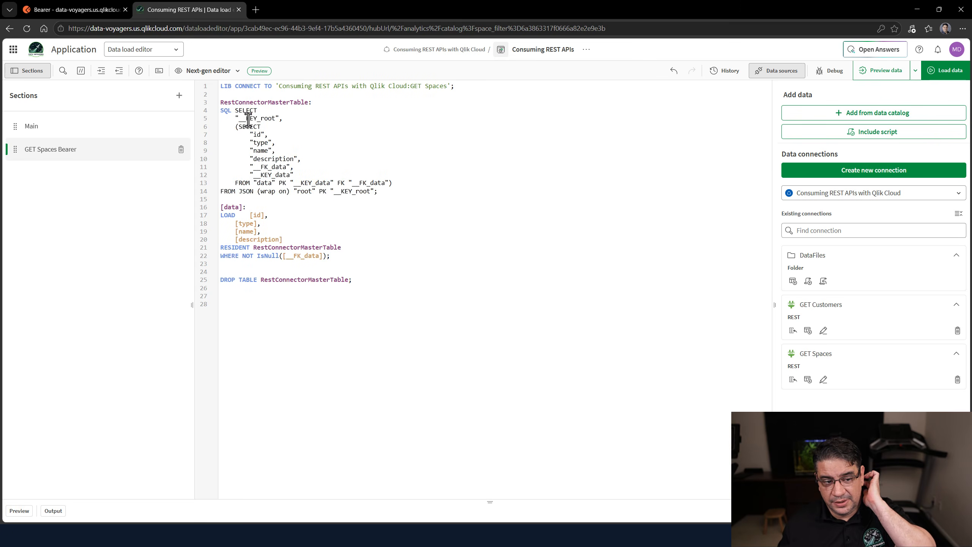
drag(248, 119, 282, 171)
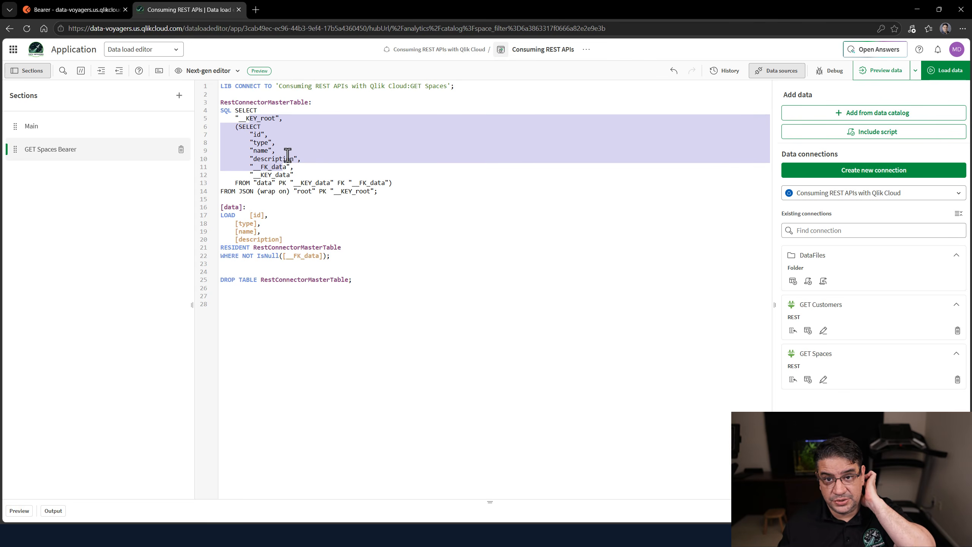
click(290, 191)
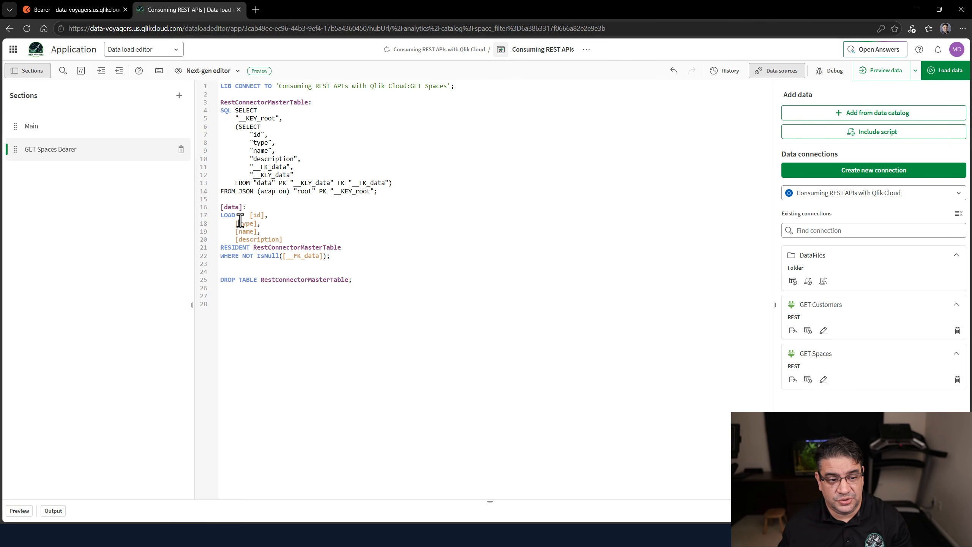
drag(221, 214, 319, 262)
click(381, 273)
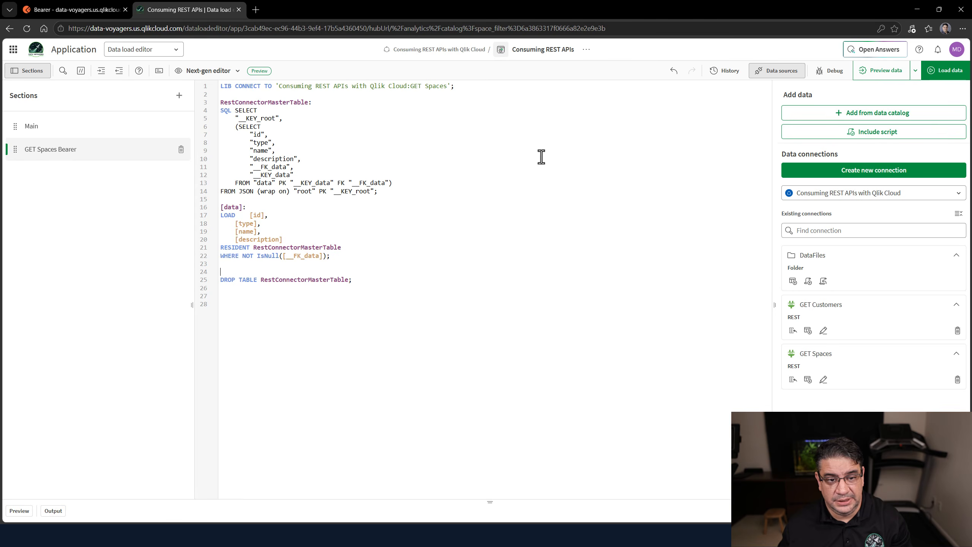
Load the data with the GET Spaces script and open the data model viewer
click(950, 76)
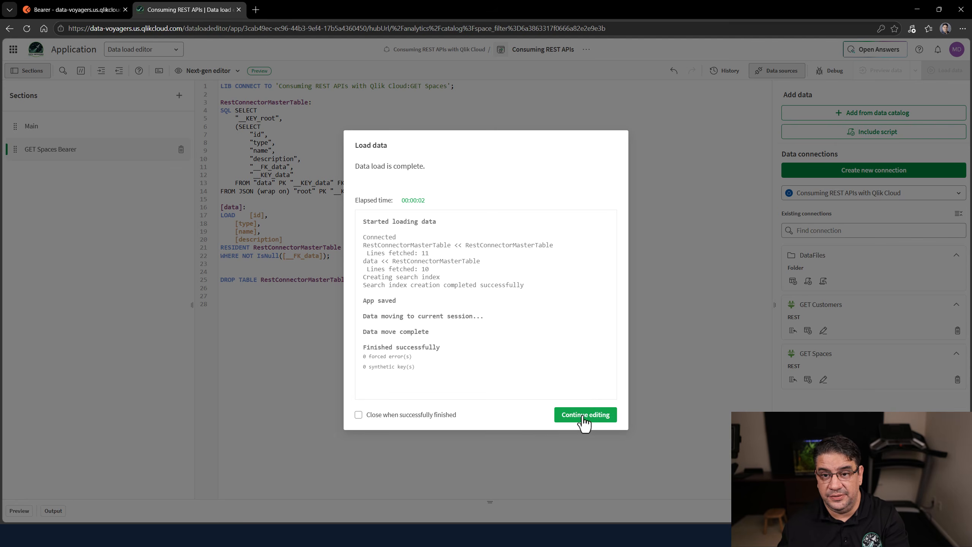
click(585, 420)
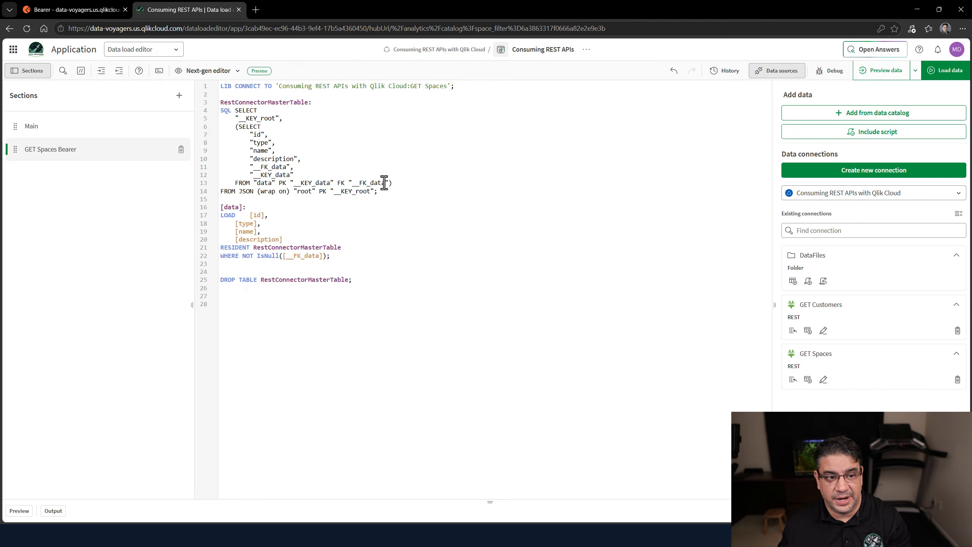
click(175, 53)
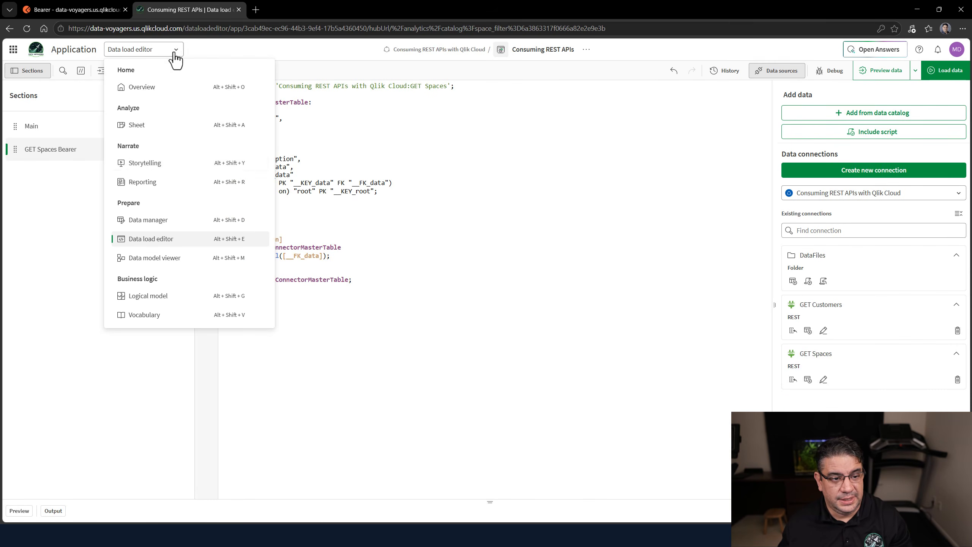
click(262, 258)
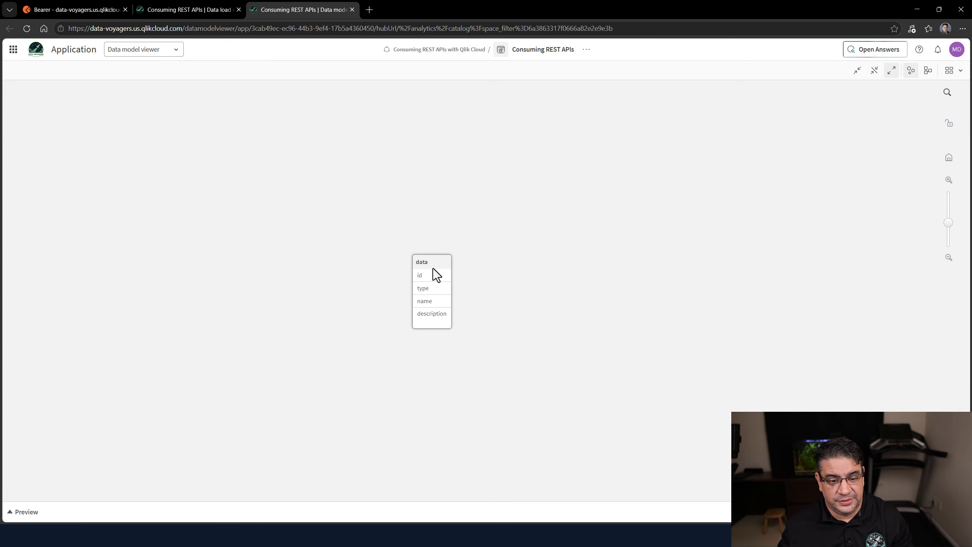
Preview the rows of the loaded data table in the data model viewer and close the viewer
click(433, 268)
click(333, 507)
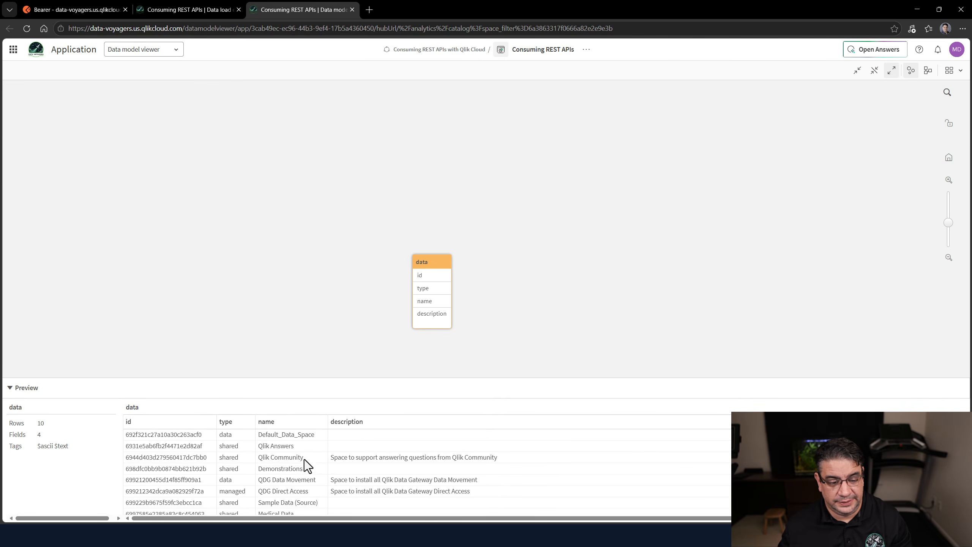
click(305, 219)
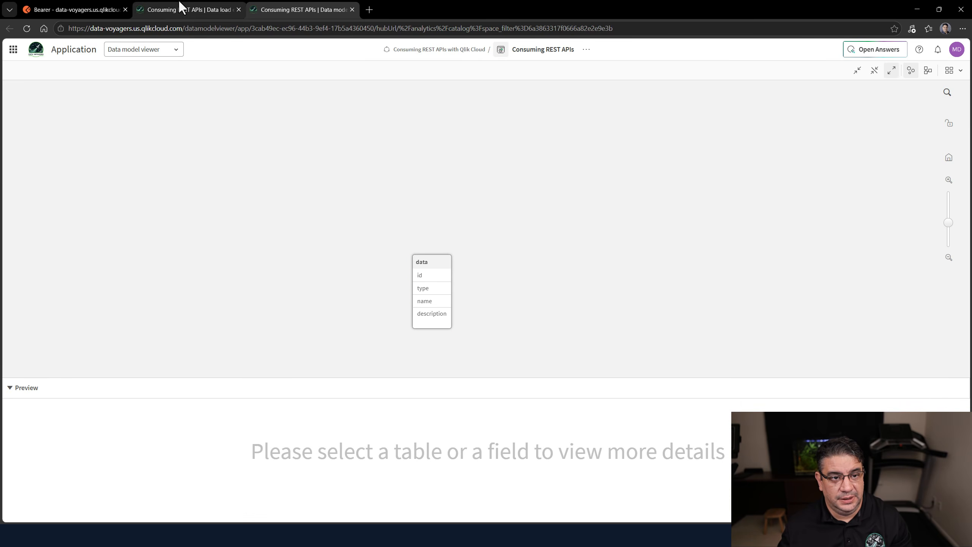
click(352, 9)
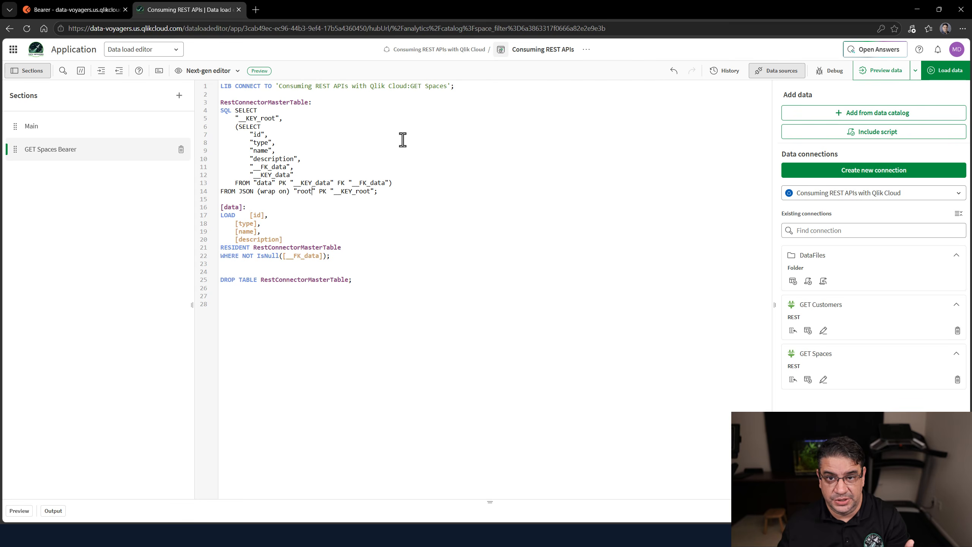
Add a script section named "GET Spaces using OAuth" directly after the Main section
click(46, 127)
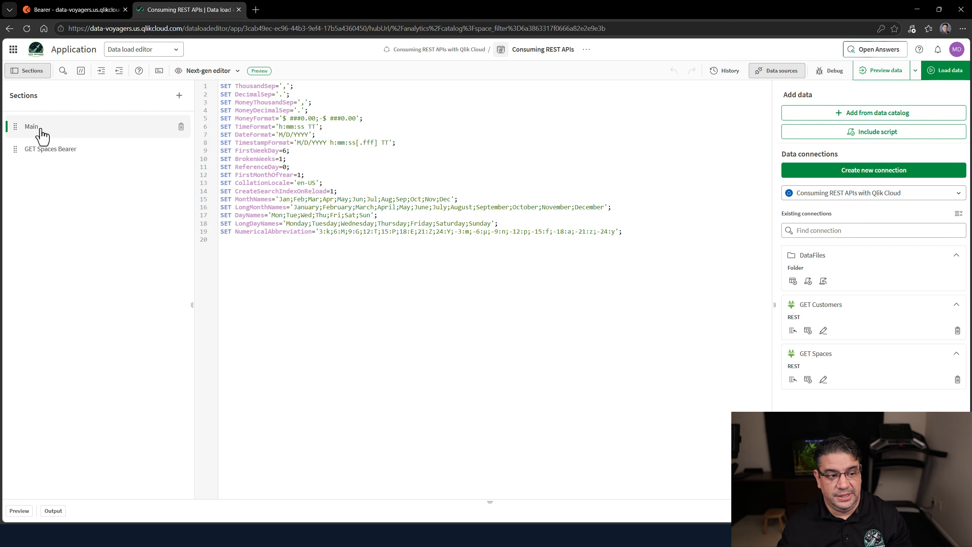
click(44, 151)
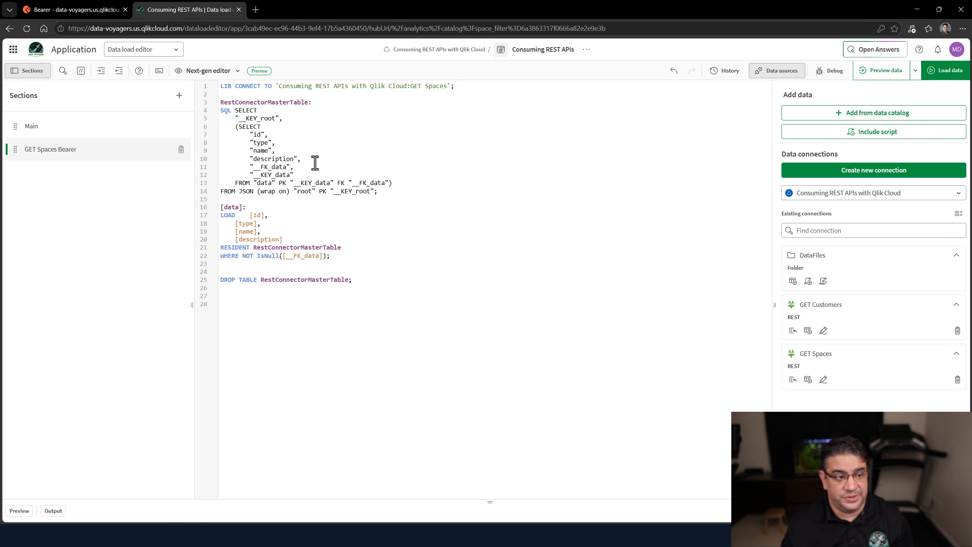
click(41, 131)
click(180, 95)
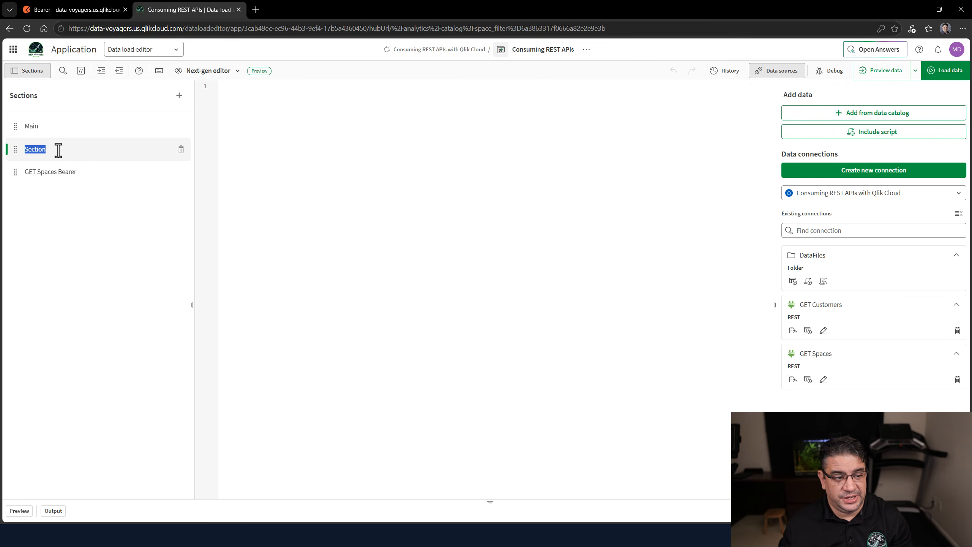
text(GET Spaces using OAuth)
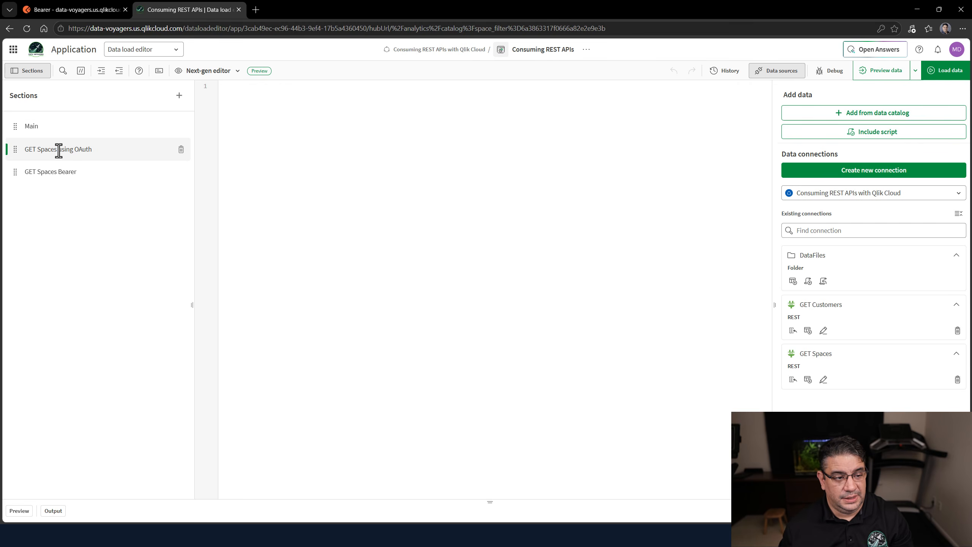
Insert "Exit Script;" above the connection statement in the GET Spaces Bearer section and return to the GET Spaces using OAuth section
click(64, 171)
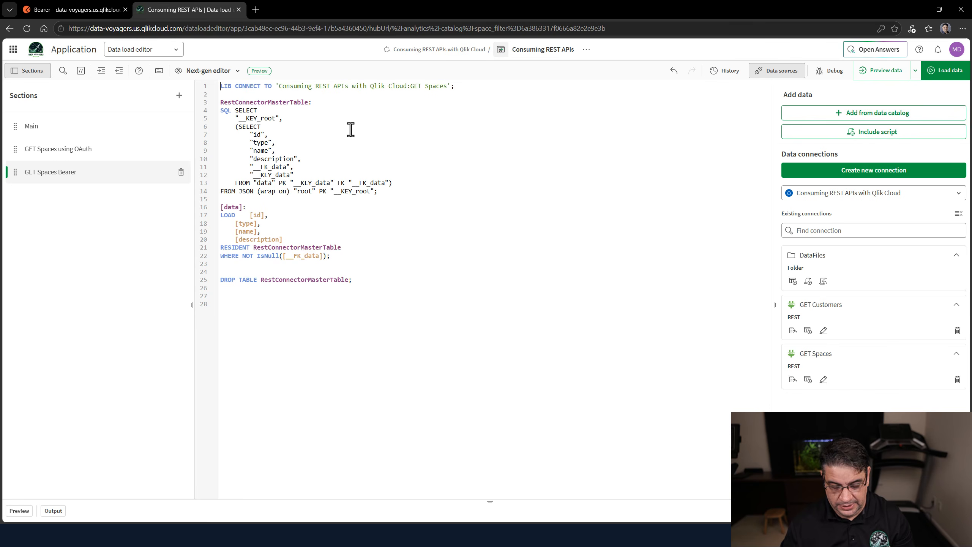
key(Return)
key(Return)
text(Exit )
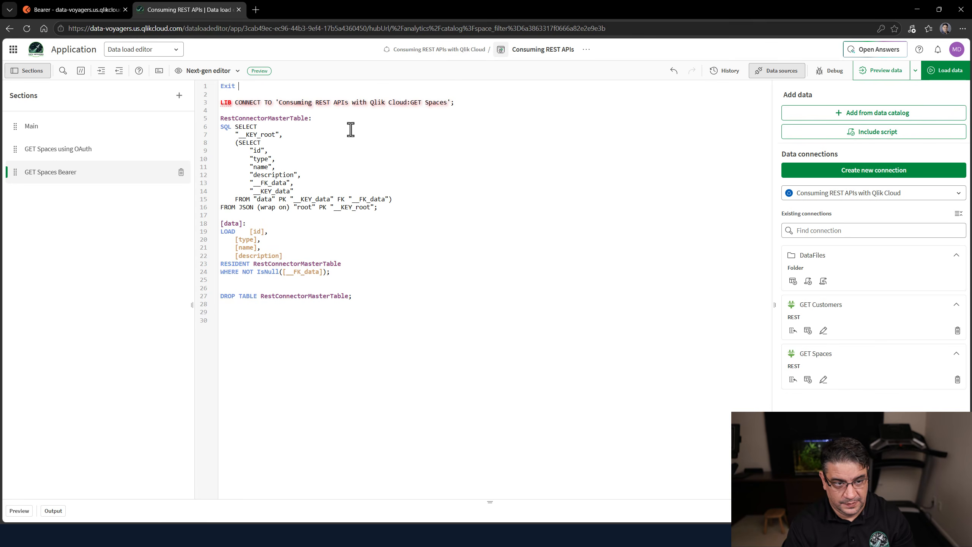
text(Script;)
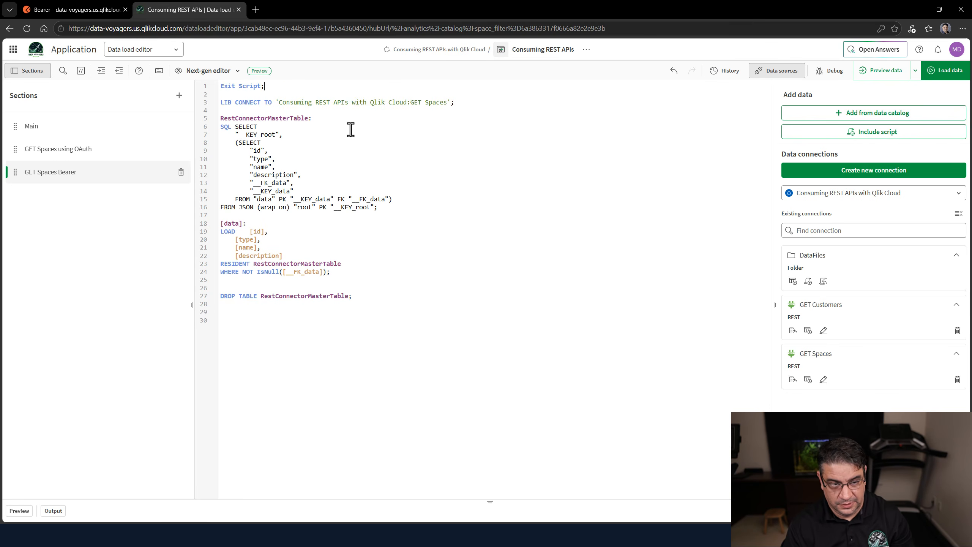
click(82, 155)
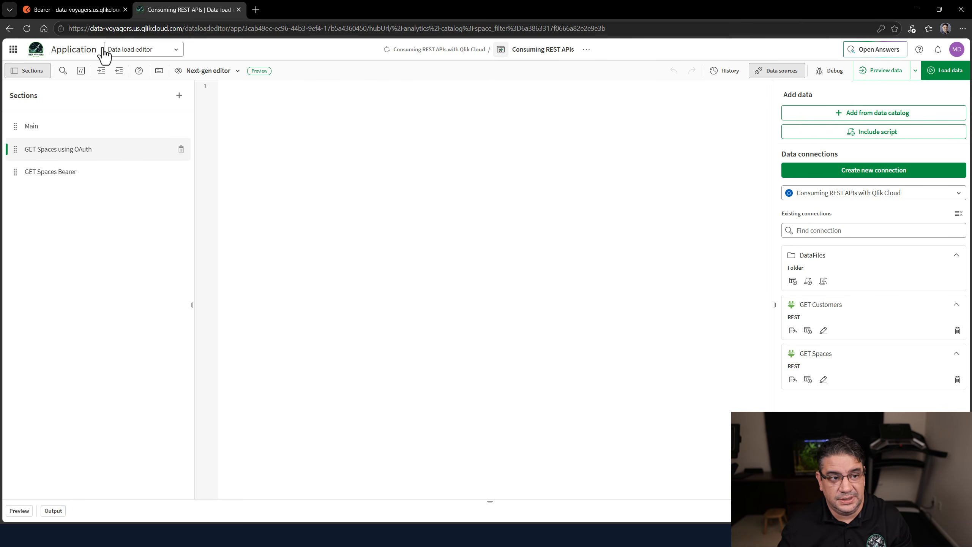
Switch to Postman and add a new request to the Bearer collection
click(88, 5)
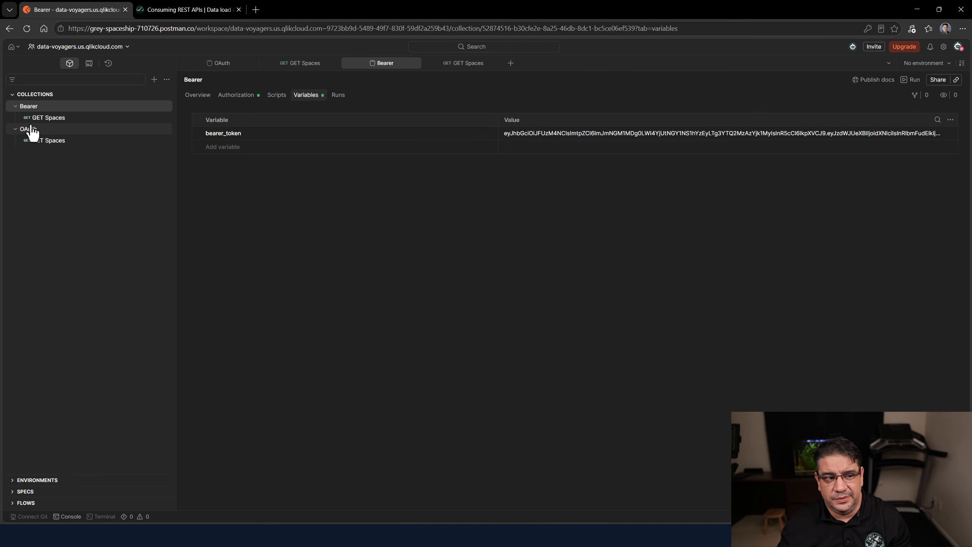
click(30, 109)
click(31, 109)
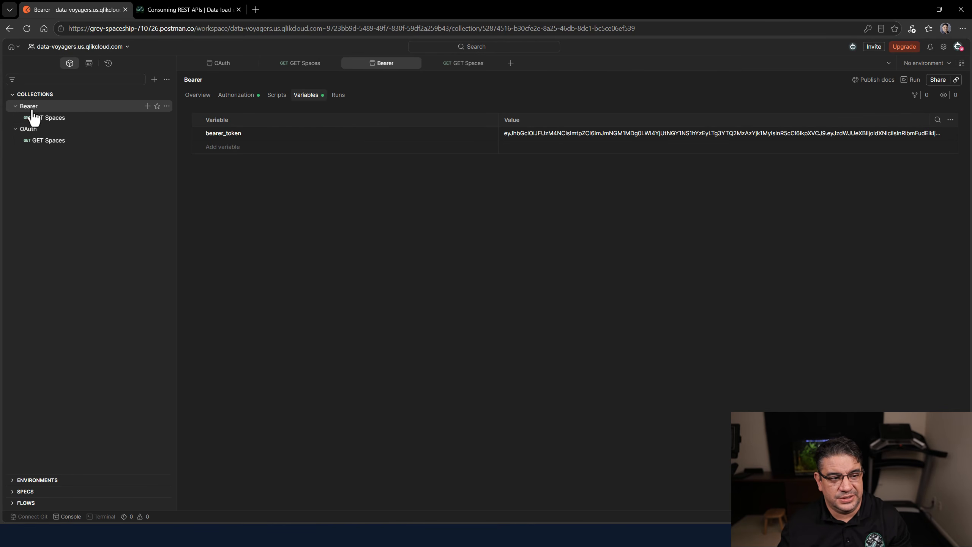
click(147, 106)
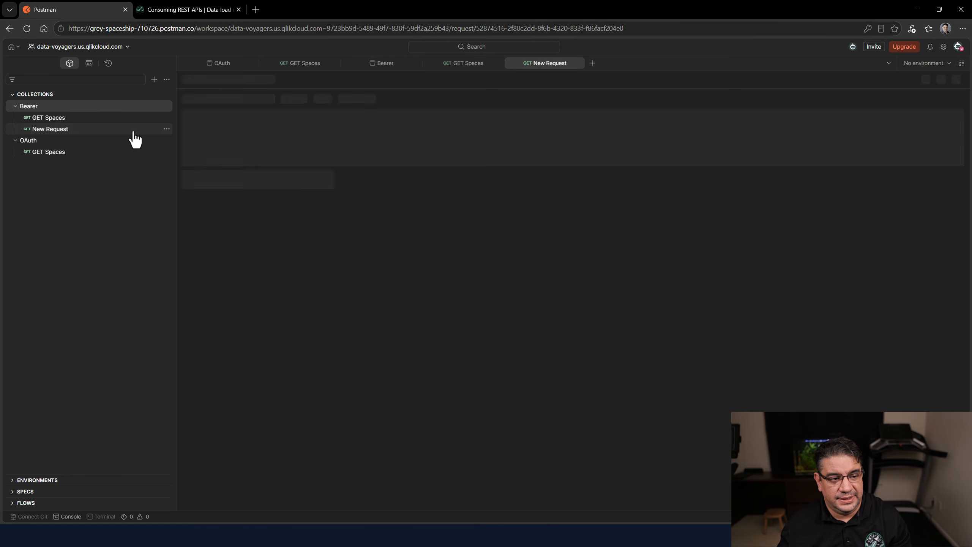
Set the new request's method to POST and name it "Request Token"
click(189, 102)
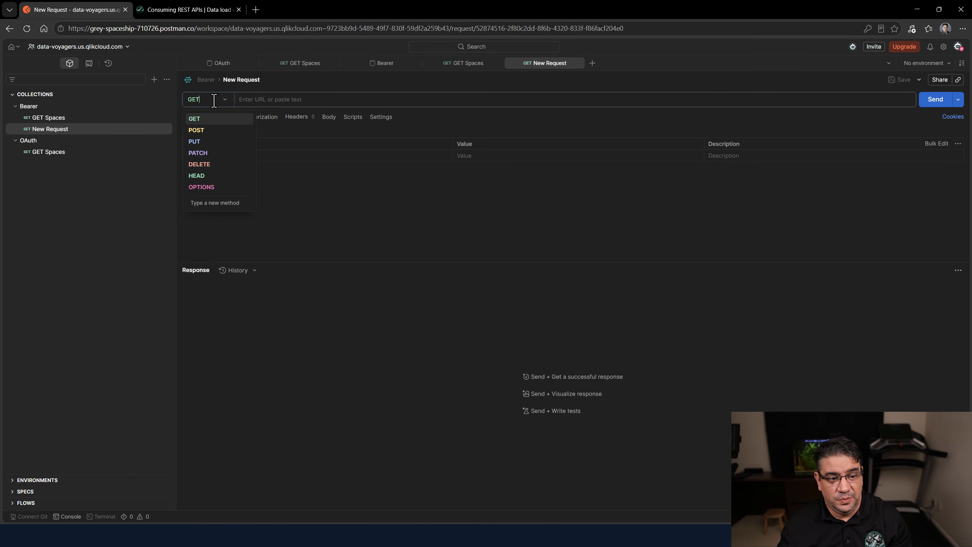
click(209, 128)
click(246, 80)
text(R)
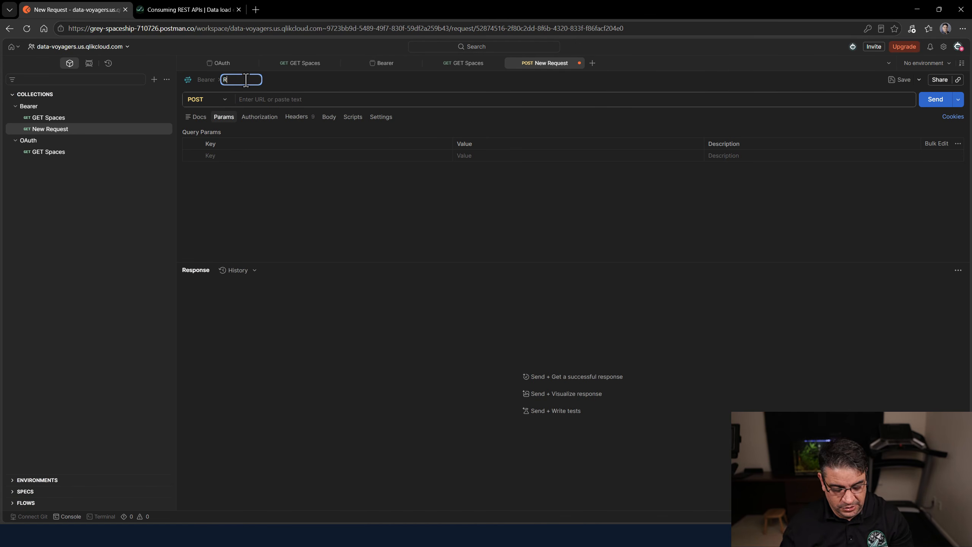
text(equest Toek)
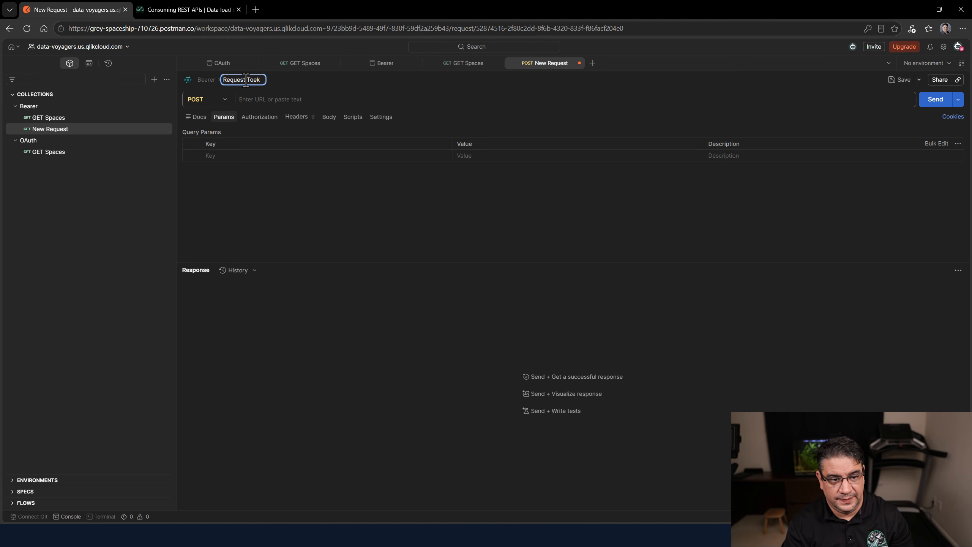
key(BackSpace)
key(BackSpace)
text(ken)
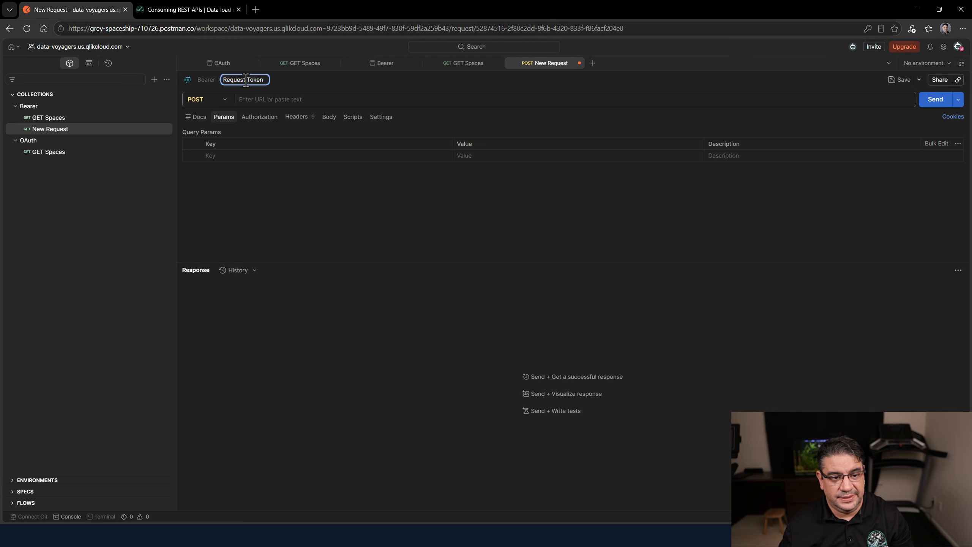
click(280, 100)
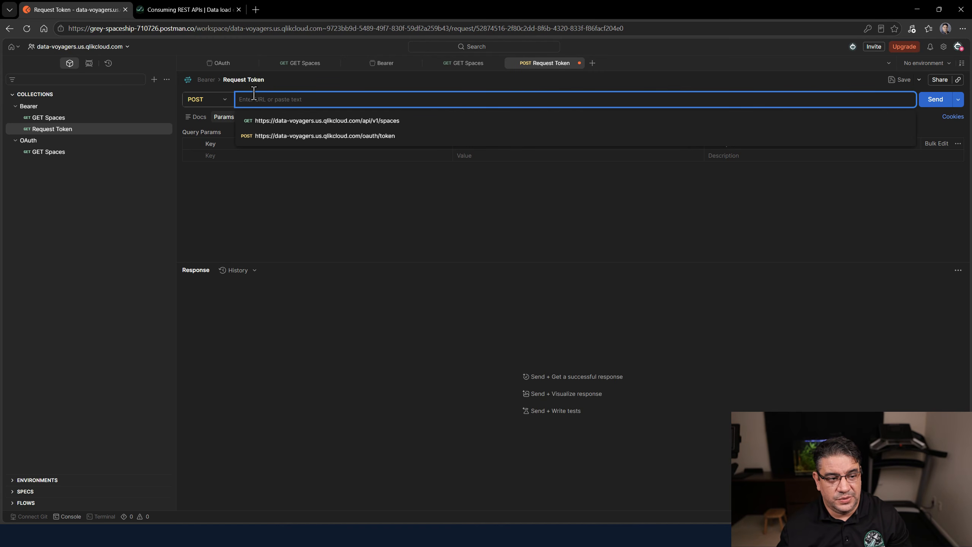
click(33, 144)
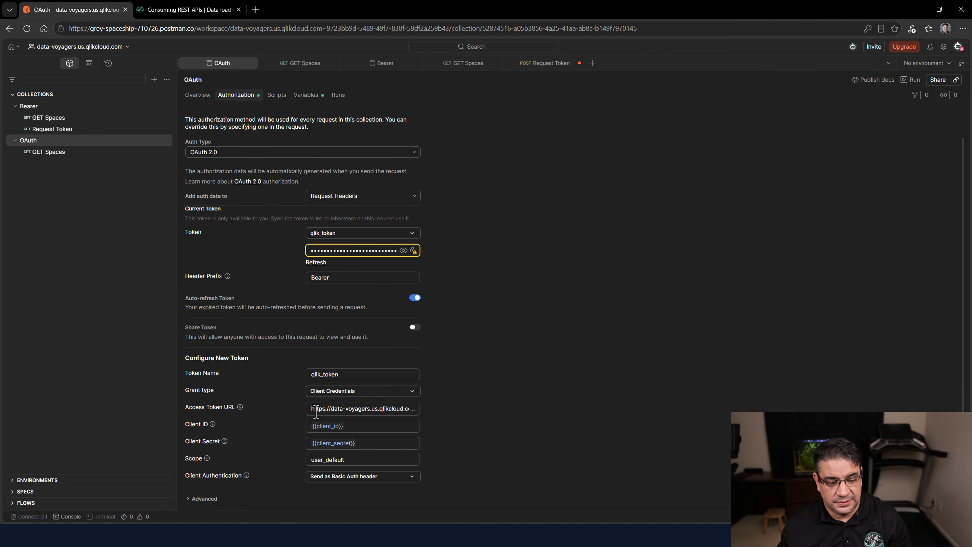
triple_click(382, 413)
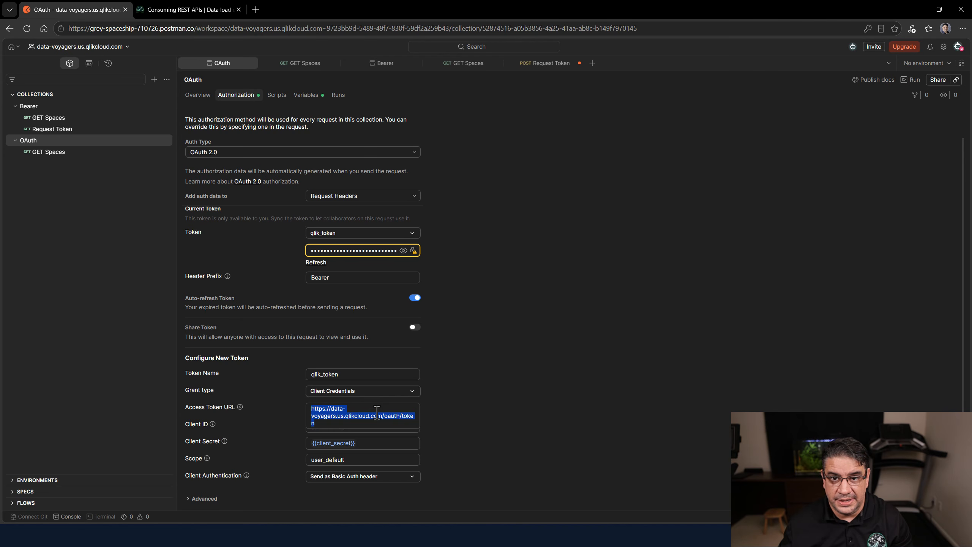
click(481, 411)
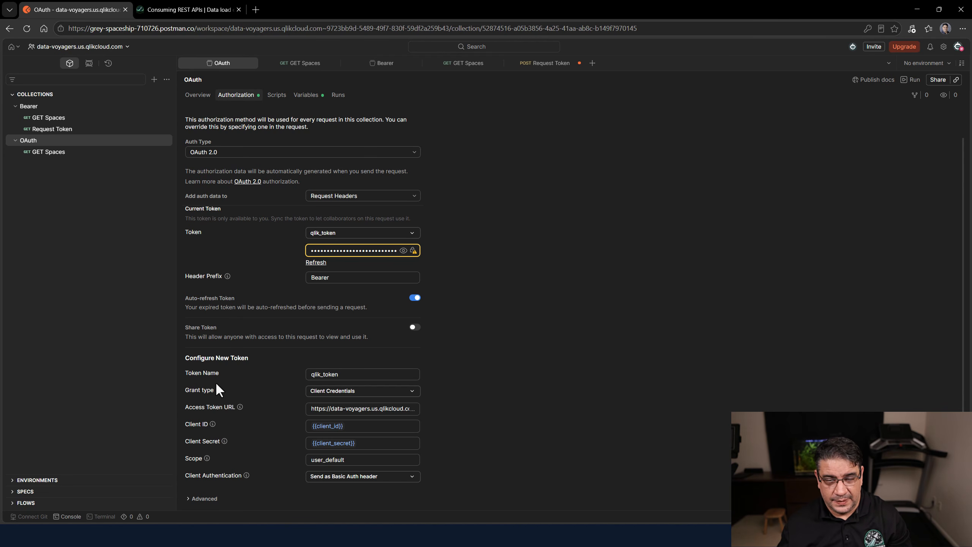
click(62, 130)
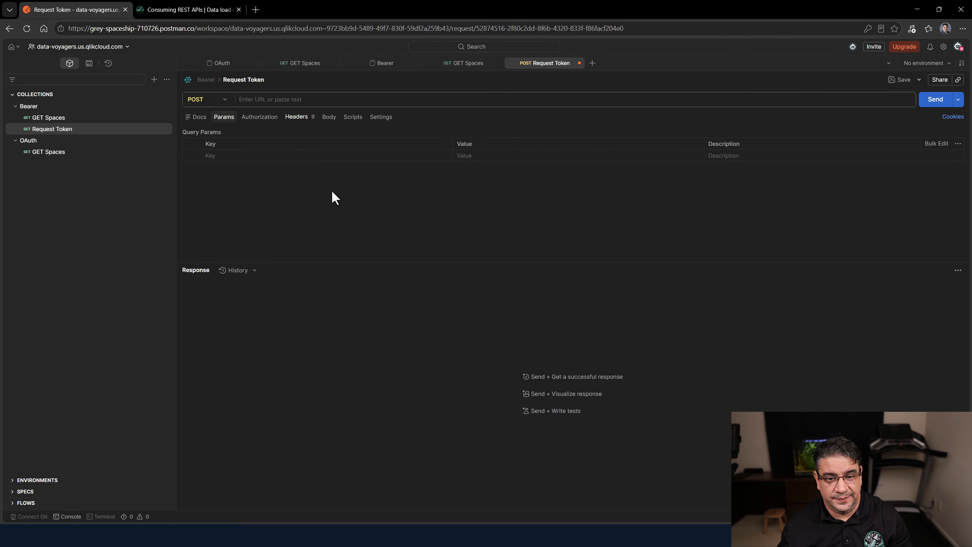
click(285, 100)
click(308, 135)
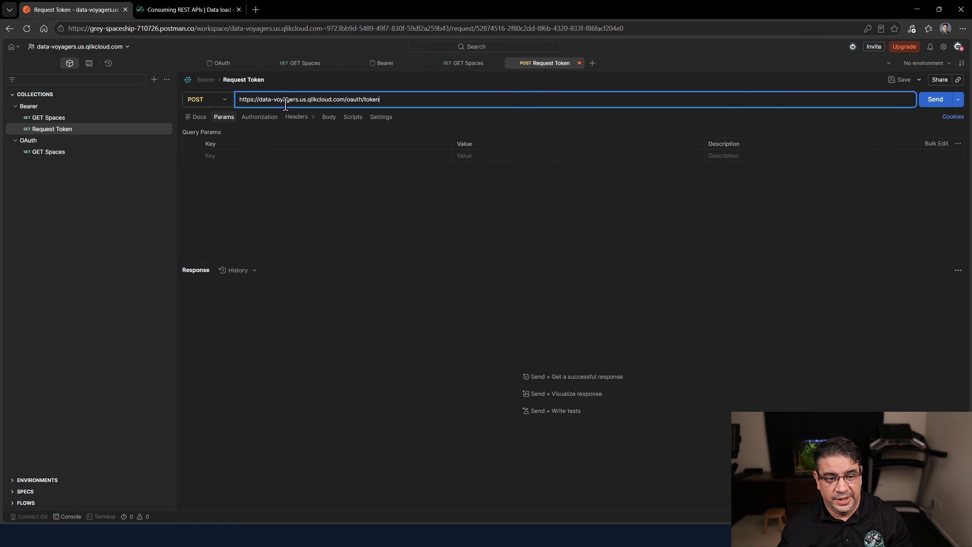
key(ctrl+s)
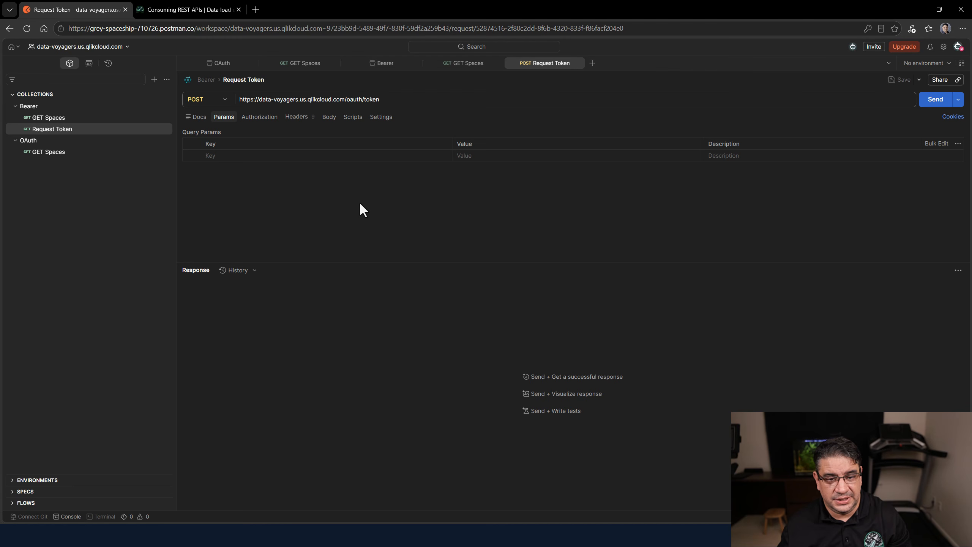
Set the Request Token authorization type to No Auth and open the request's headers
click(257, 118)
click(267, 146)
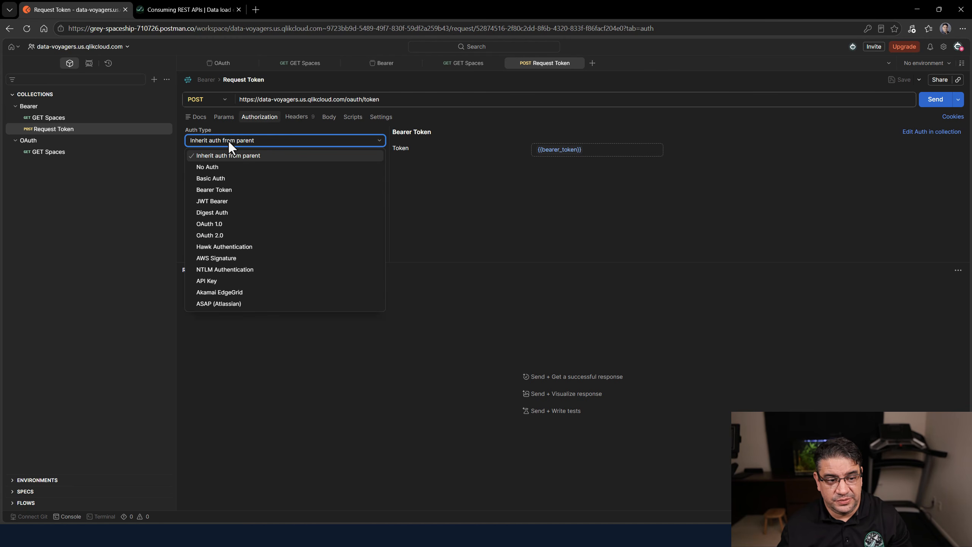
click(210, 168)
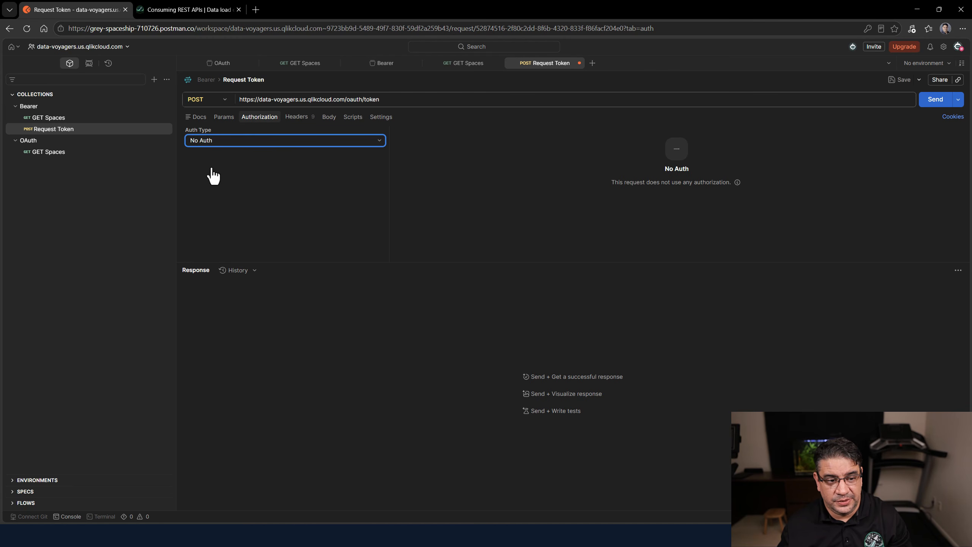
click(301, 122)
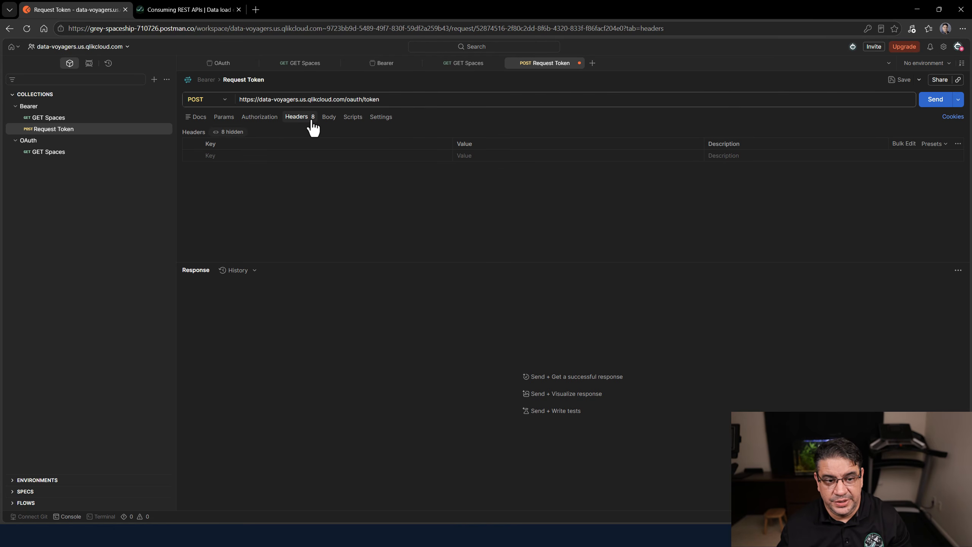
Fill Request Token's raw JSON body with grant_type client_credentials, client_id and client_secret placeholders, and scope user_default
click(329, 118)
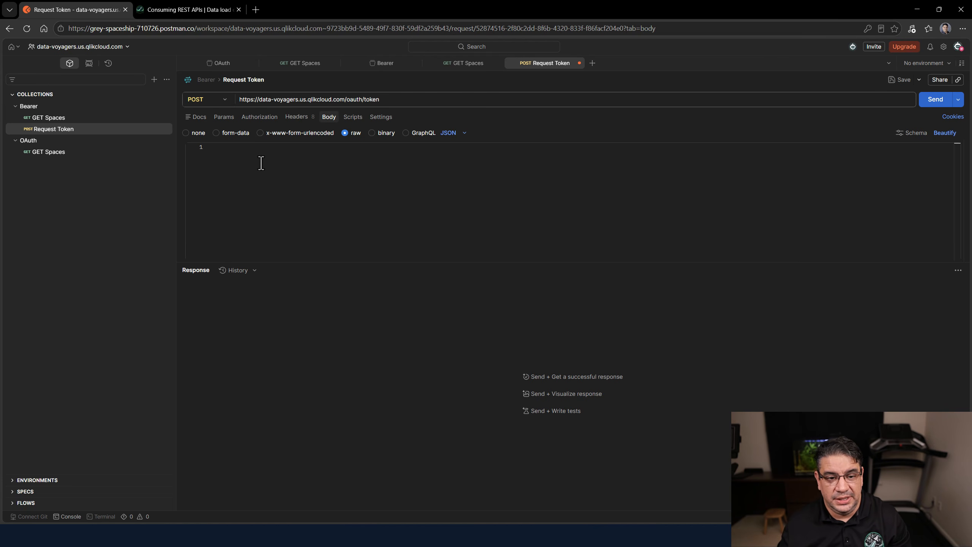
click(270, 181)
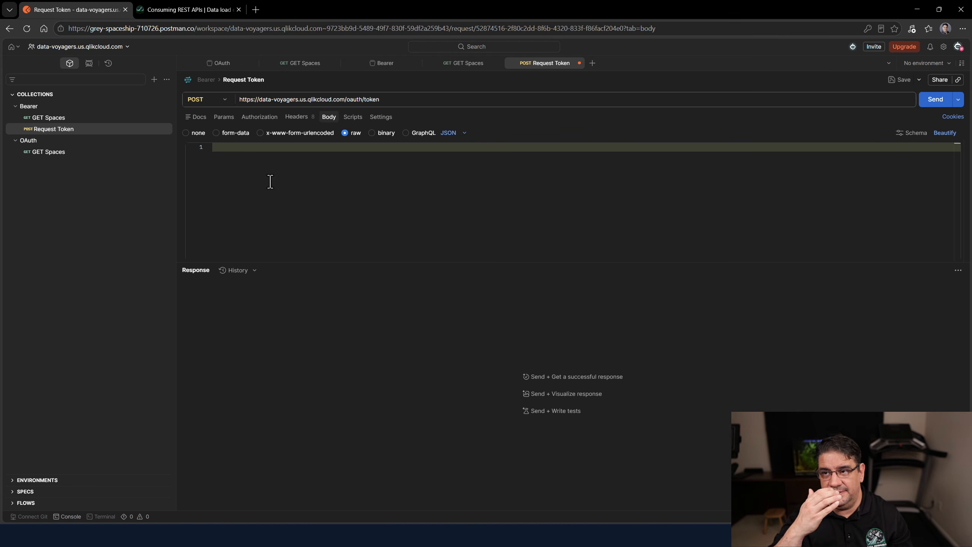
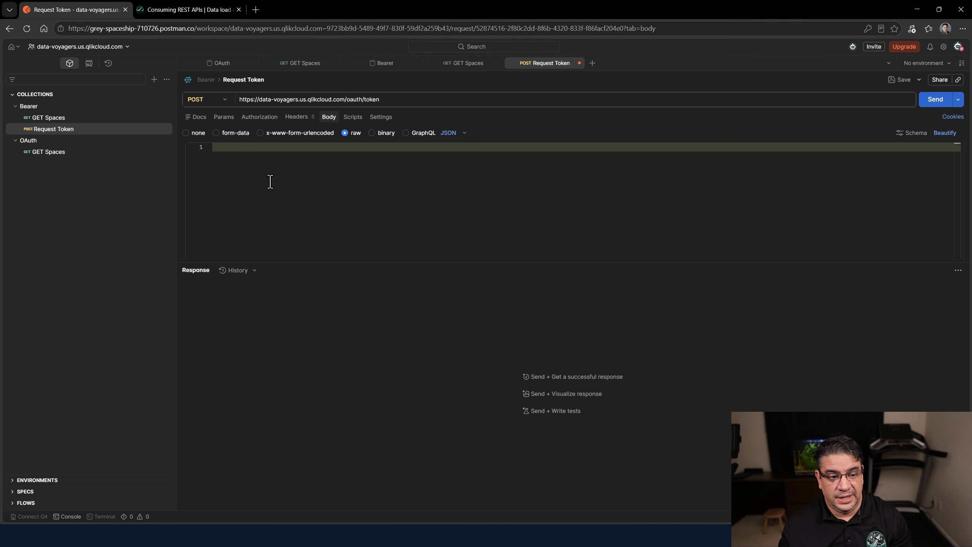
key(ctrl+v)
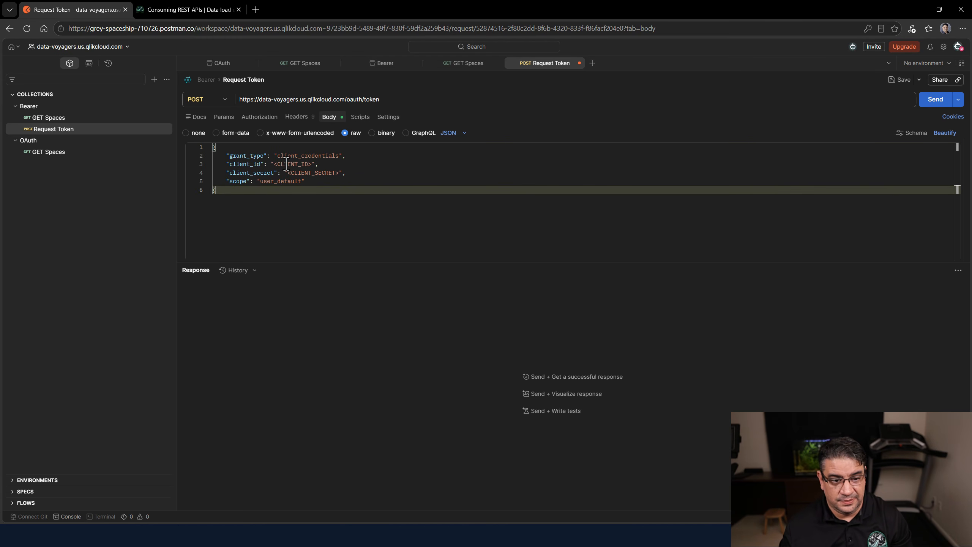
double_click(240, 155)
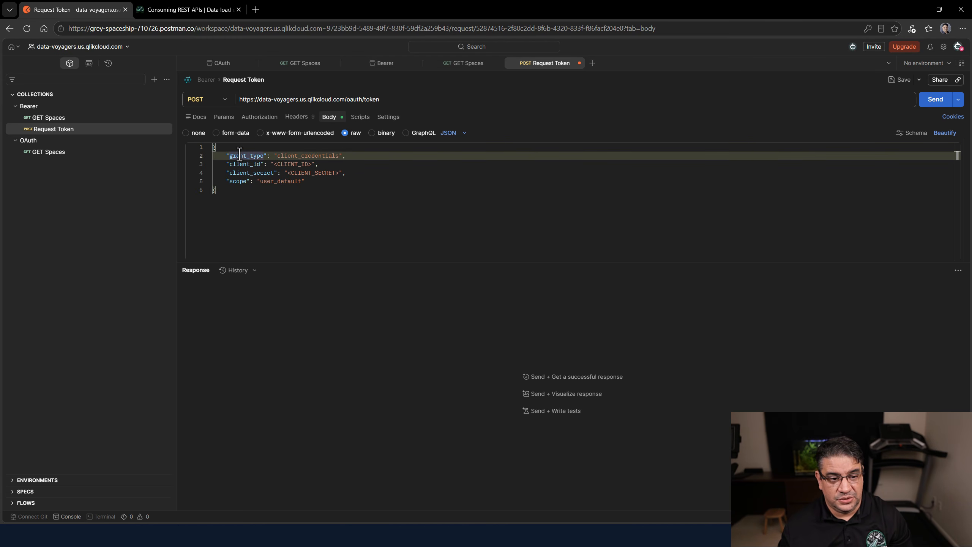
double_click(300, 155)
double_click(249, 165)
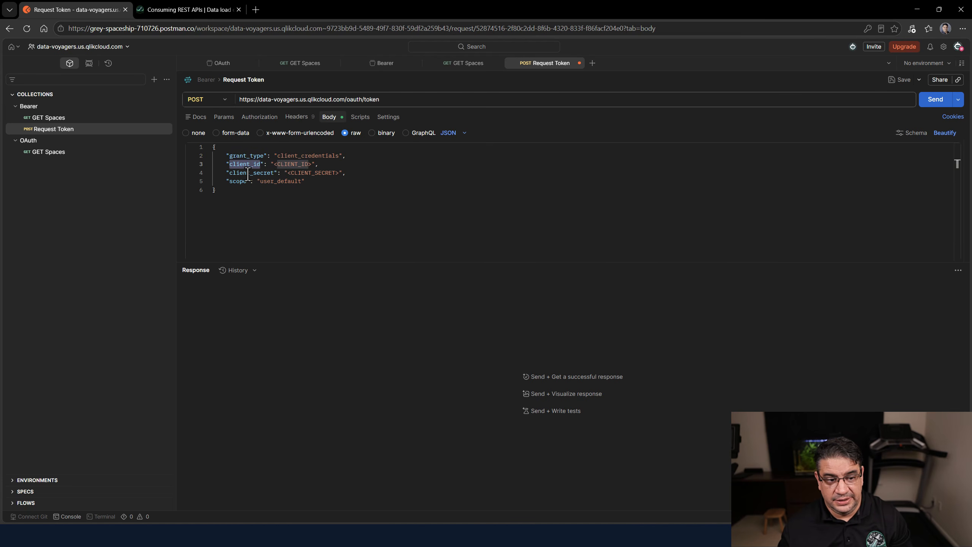
double_click(248, 173)
double_click(241, 182)
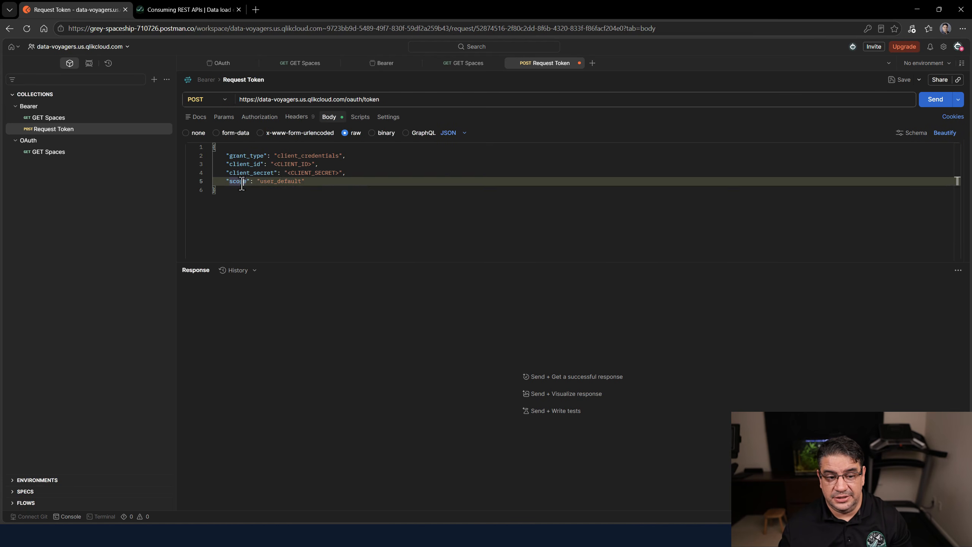
double_click(284, 182)
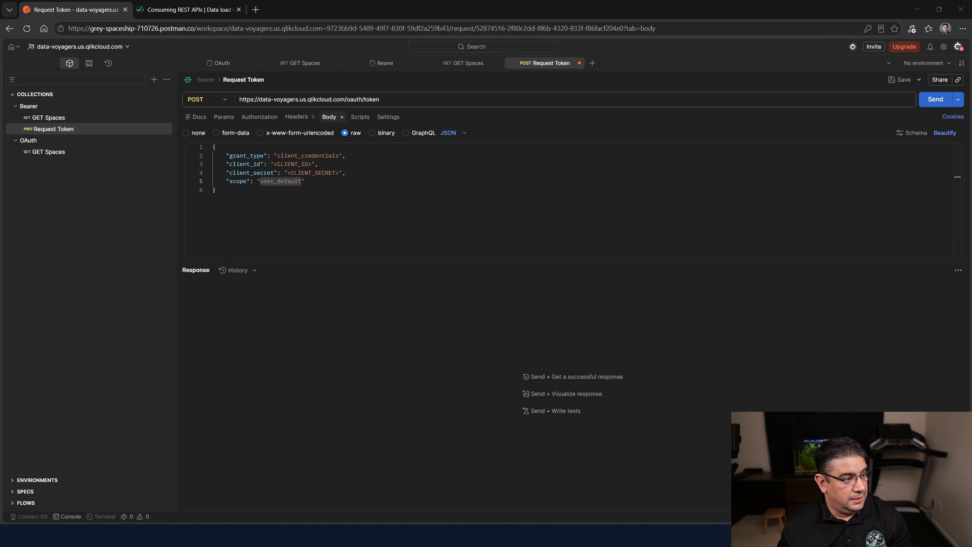
Replace the <CLIENT_ID> and <CLIENT_SECRET> placeholders in the body with the OAuth client's ID and secret
click(274, 164)
drag(274, 165, 310, 165)
key(ctrl+v)
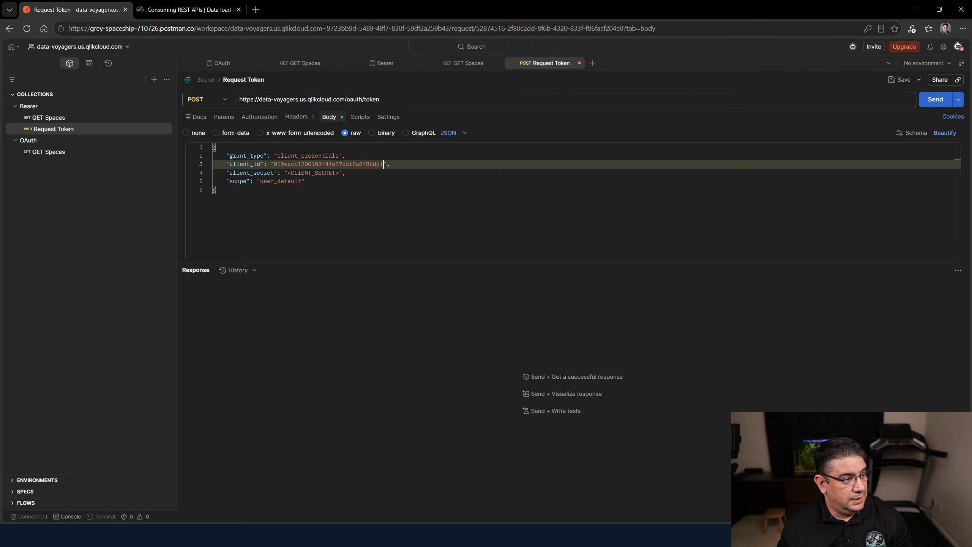
click(287, 176)
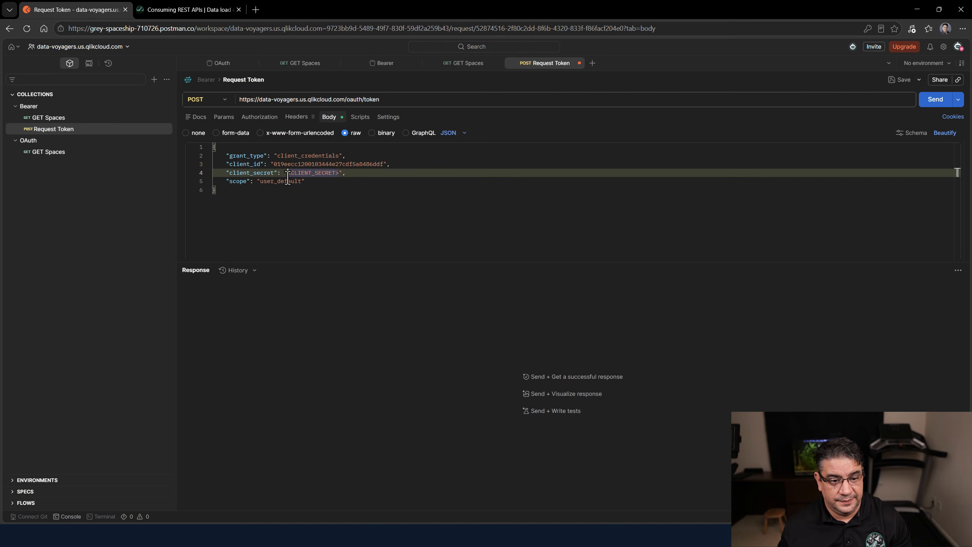
shift+click(338, 175)
key(ctrl+v)
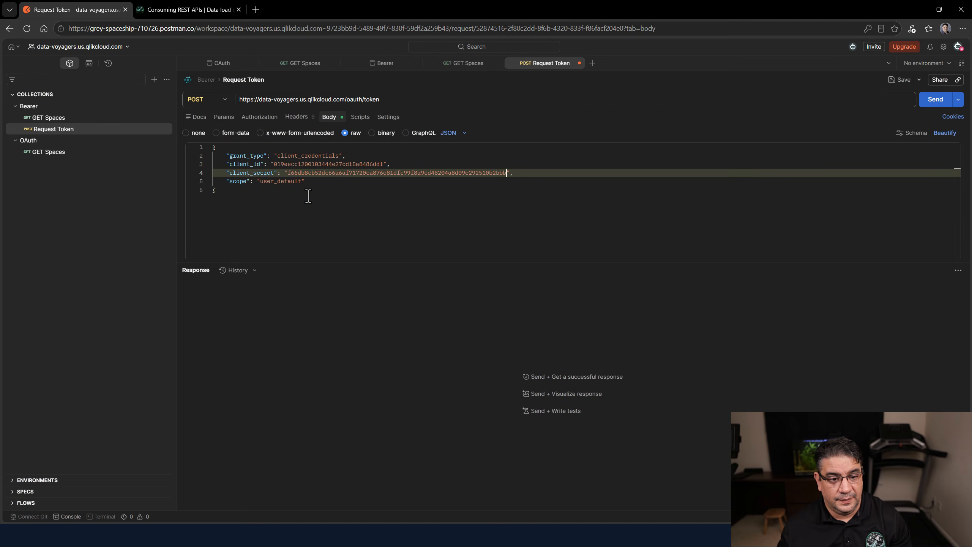
click(342, 198)
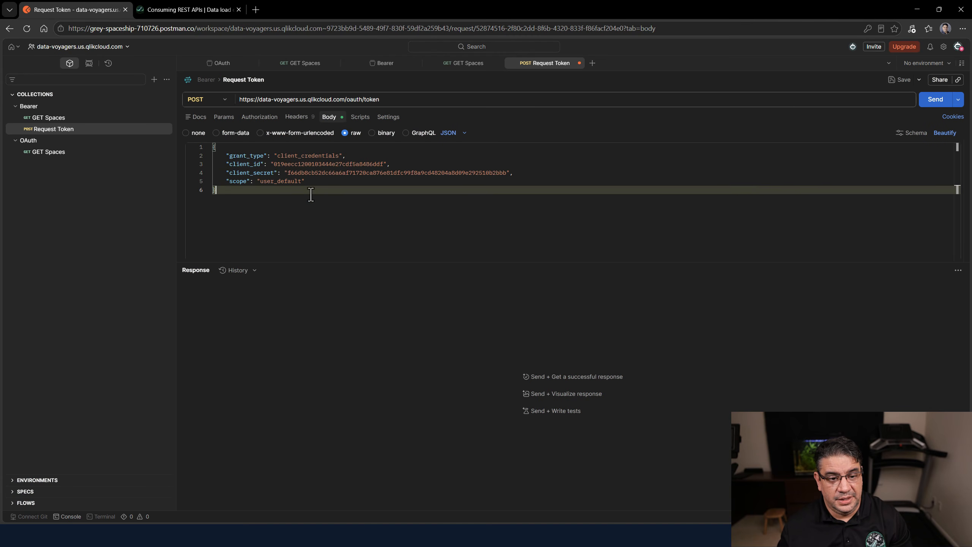
Send the Request Token request and copy the access_token value from its response
click(944, 102)
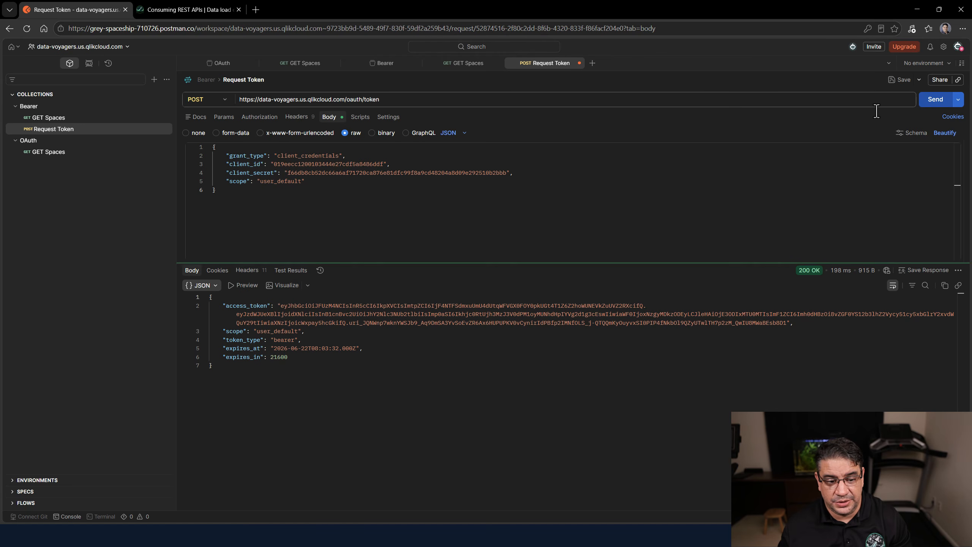
double_click(245, 308)
triple_click(249, 322)
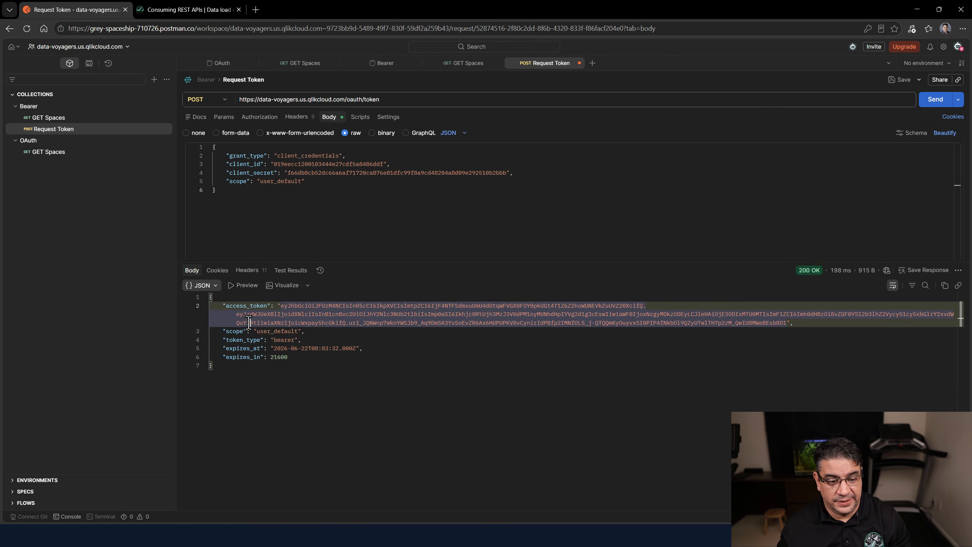
click(281, 308)
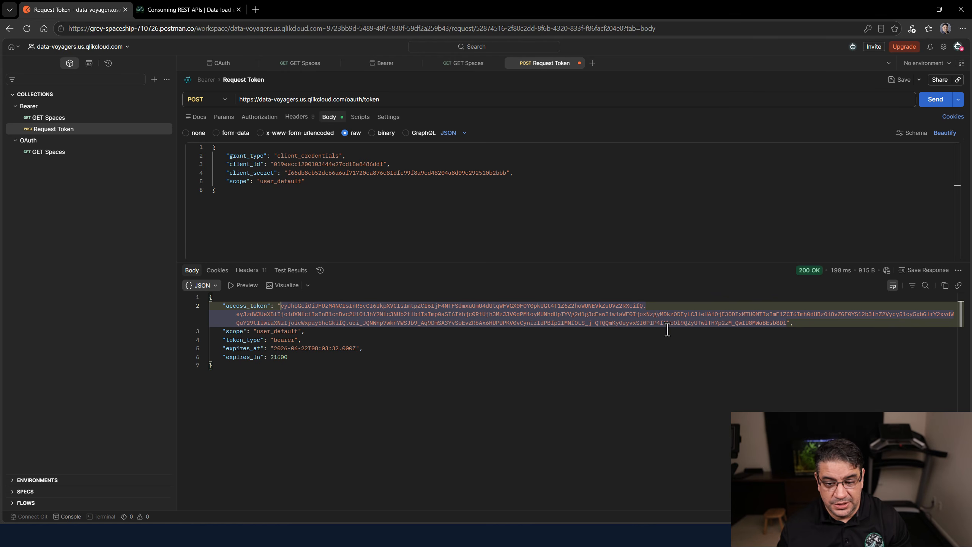
shift+click(786, 323)
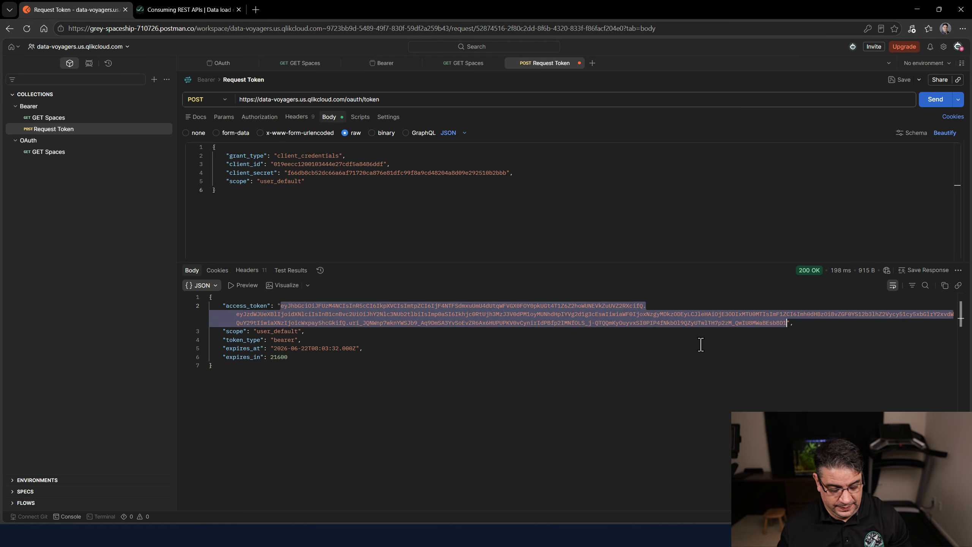
Set the authorization type of the Bearer collection's GET Spaces request to No Auth
click(60, 120)
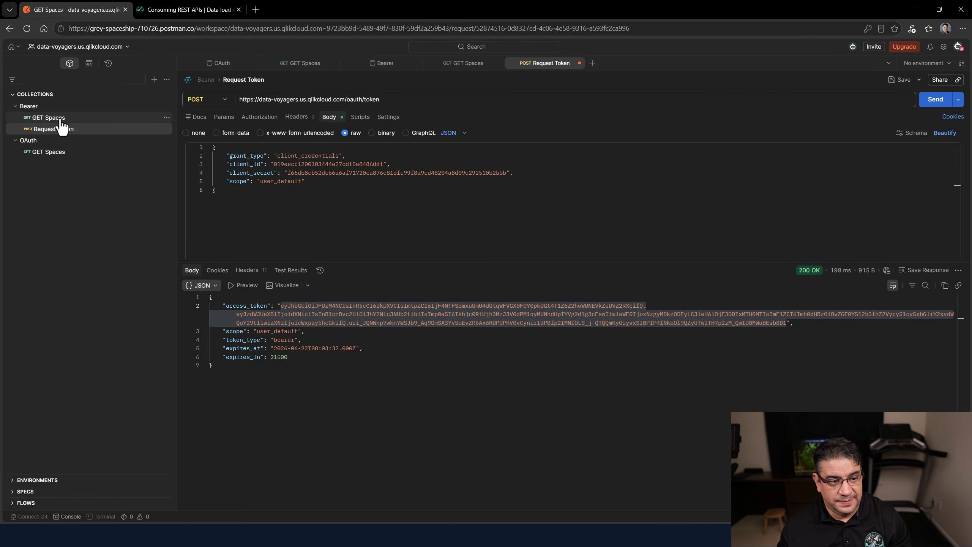
click(257, 117)
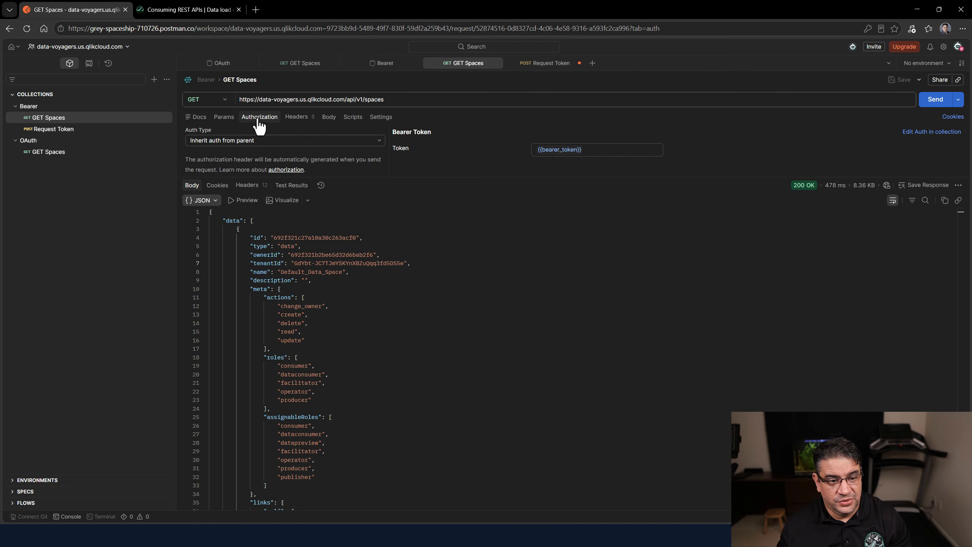
click(242, 140)
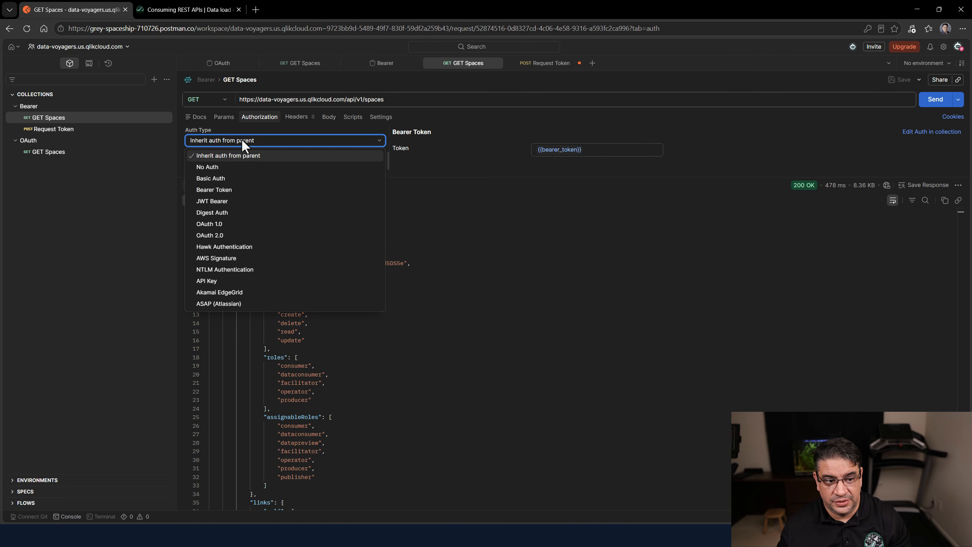
click(225, 169)
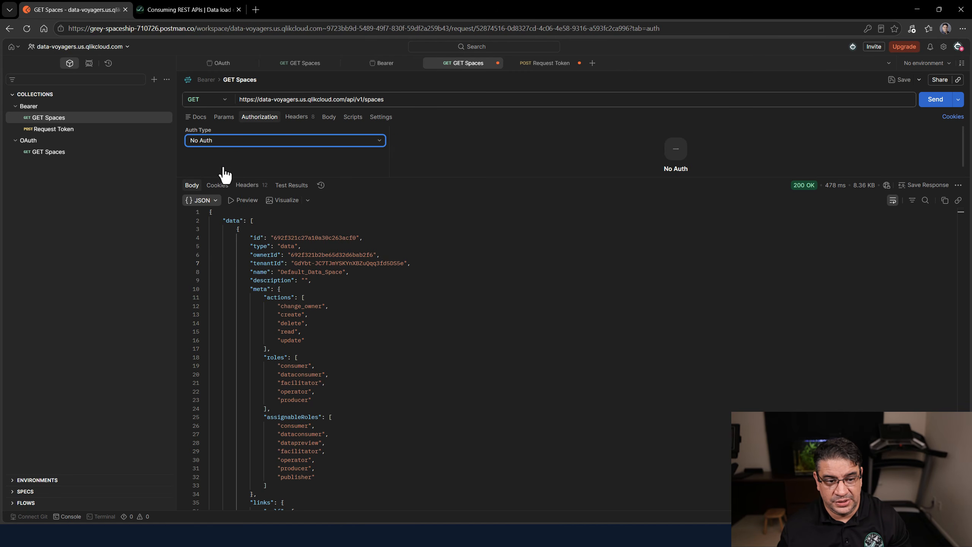
Add an Authorization header with the value Bearer followed by the access token to GET Spaces, and send the request
click(298, 118)
click(232, 156)
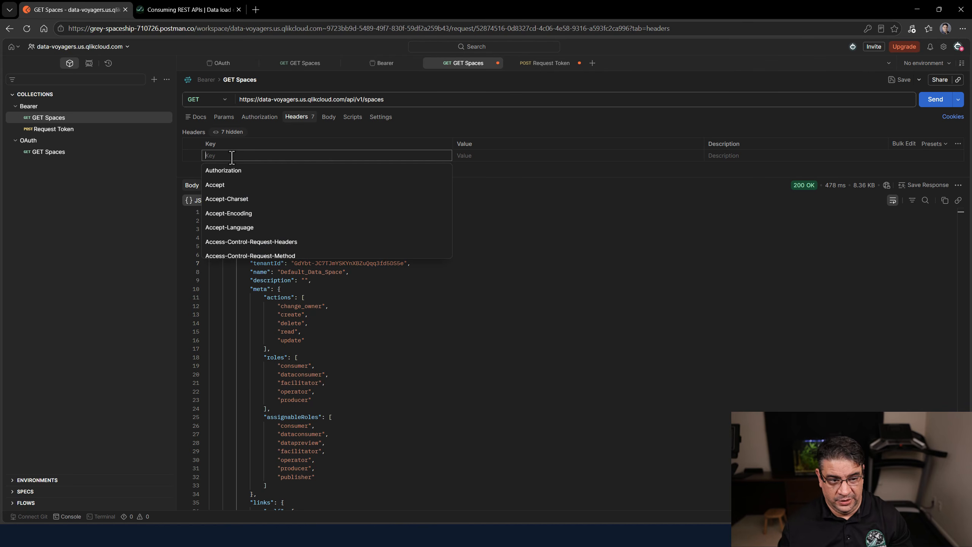
click(247, 174)
click(455, 155)
text(Bearer)
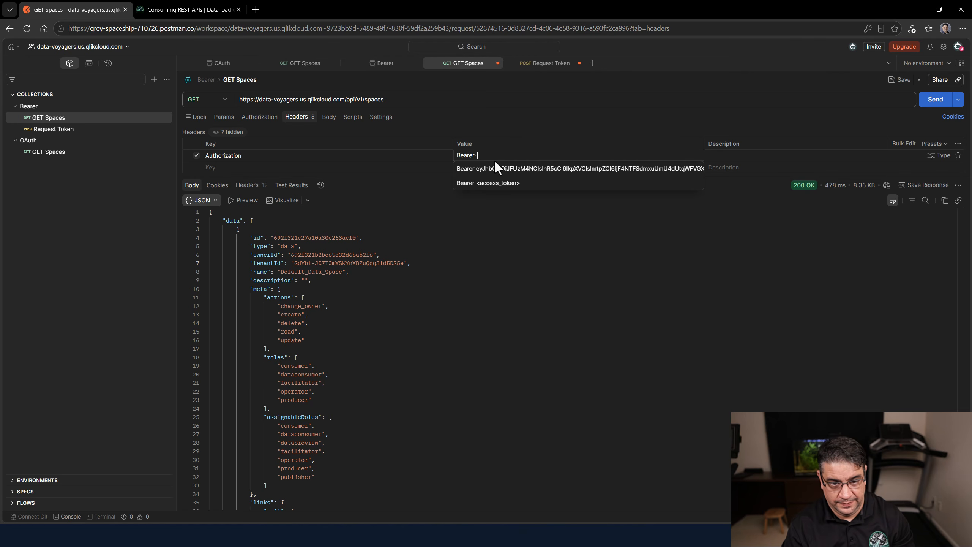
click(495, 168)
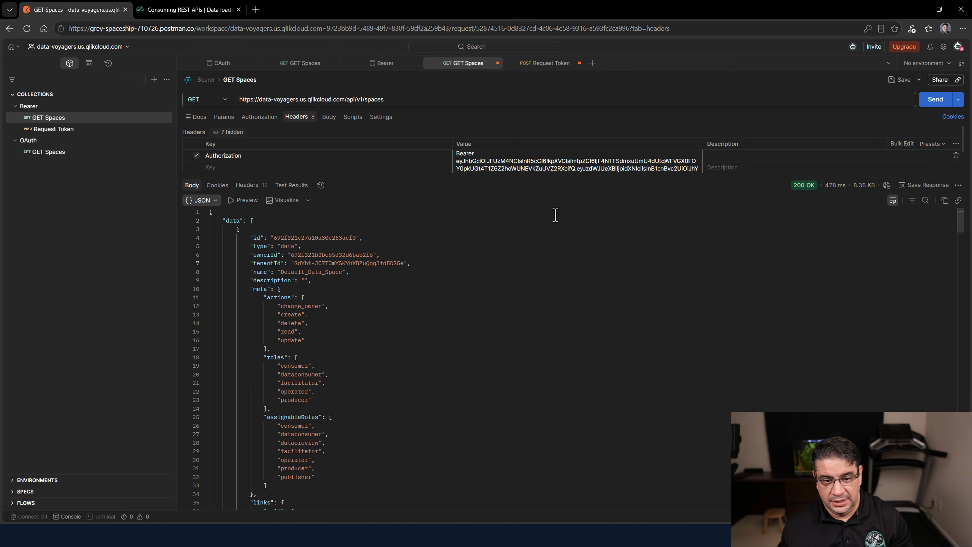
click(555, 215)
click(934, 99)
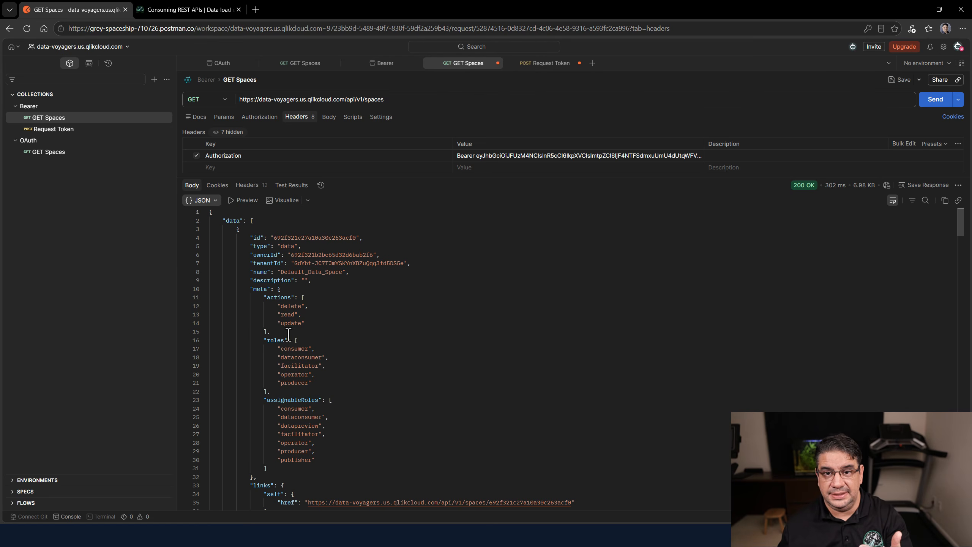
Return to the Request Token request and save it
click(555, 66)
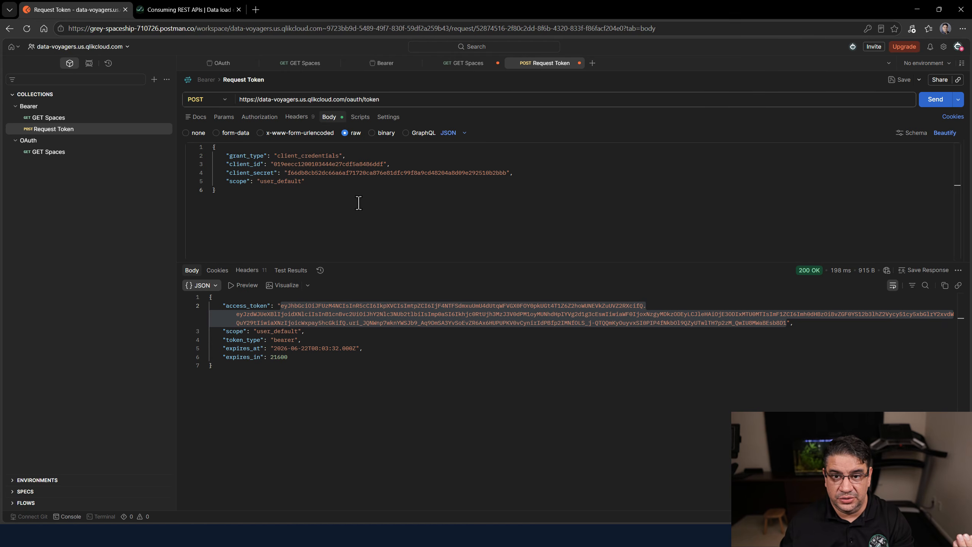
click(358, 203)
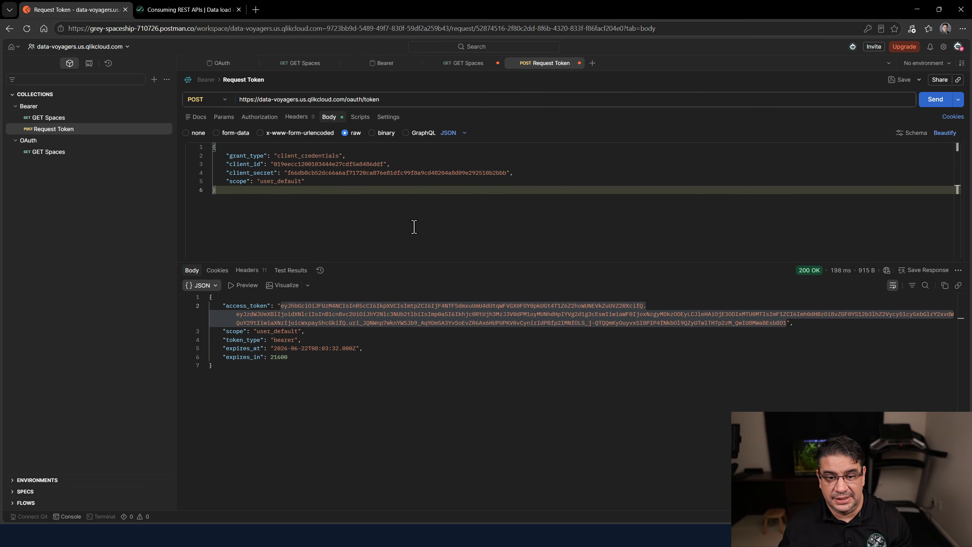
Delete GET Spaces' Authorization header, restore its auth type to Inherit auth from parent, then save and close the request
click(465, 64)
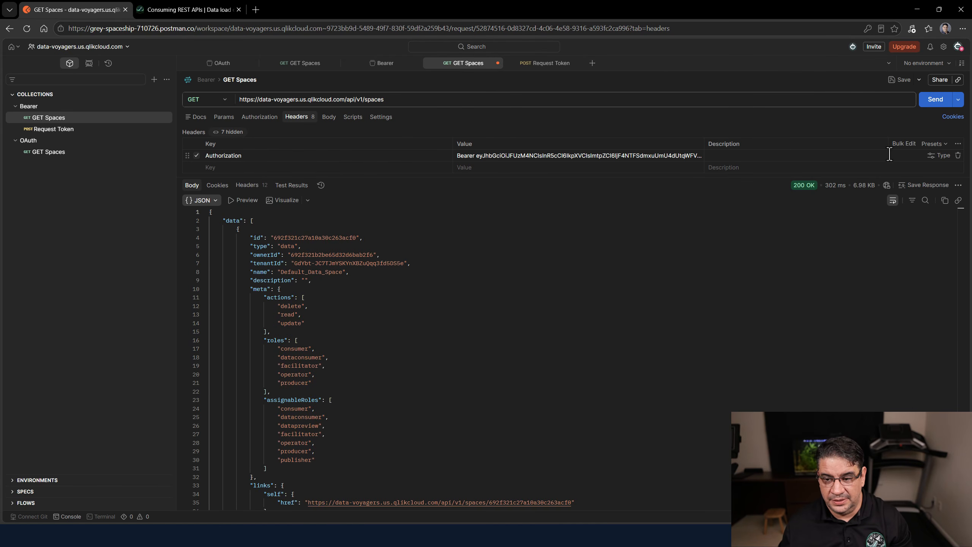
click(957, 155)
click(258, 117)
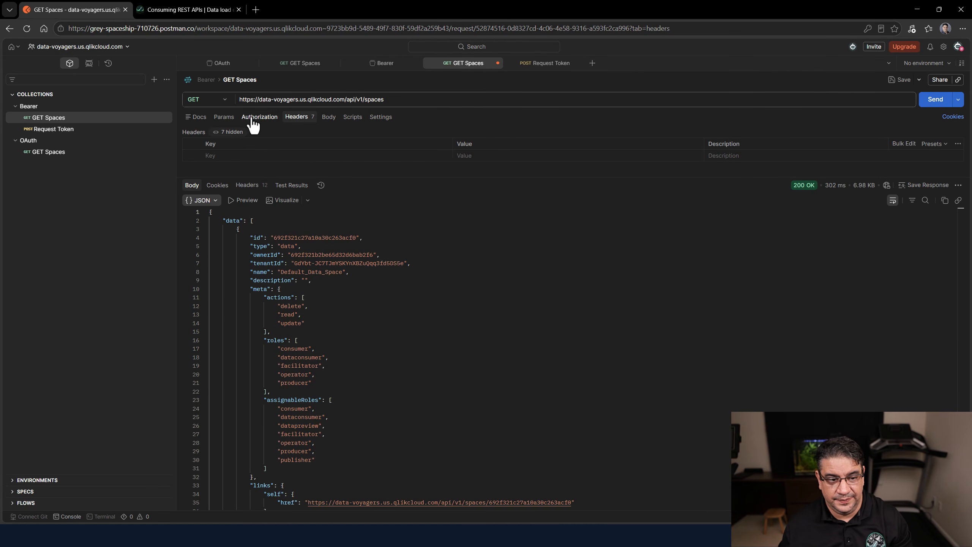
click(247, 145)
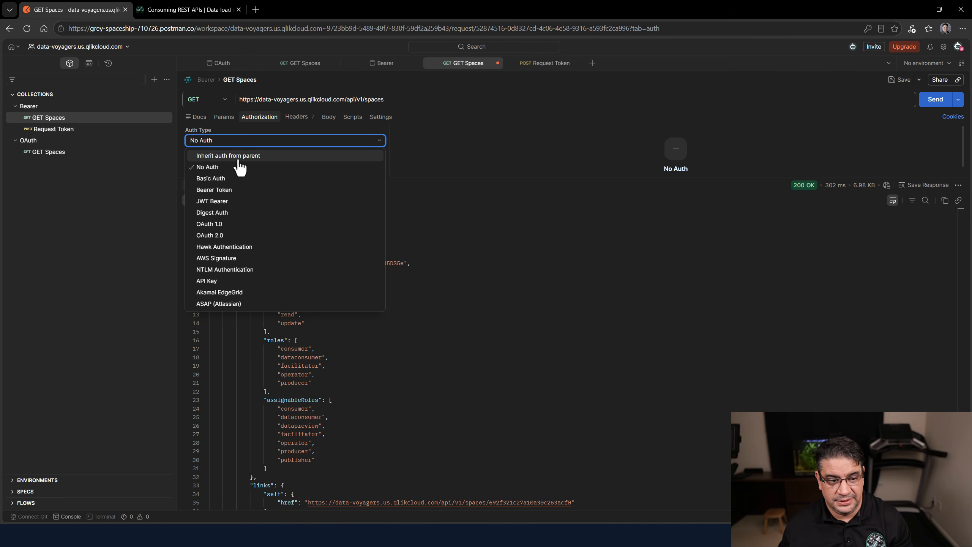
click(241, 156)
click(496, 246)
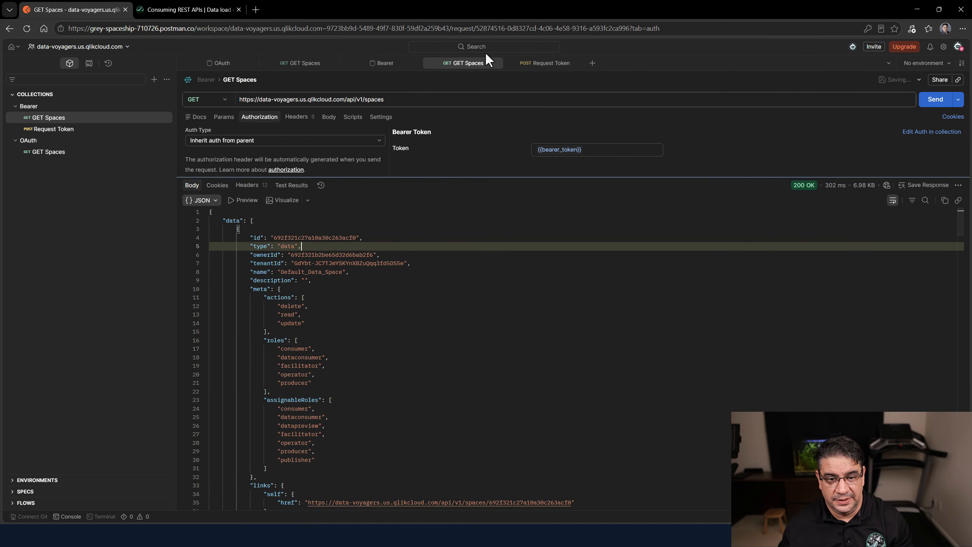
click(497, 63)
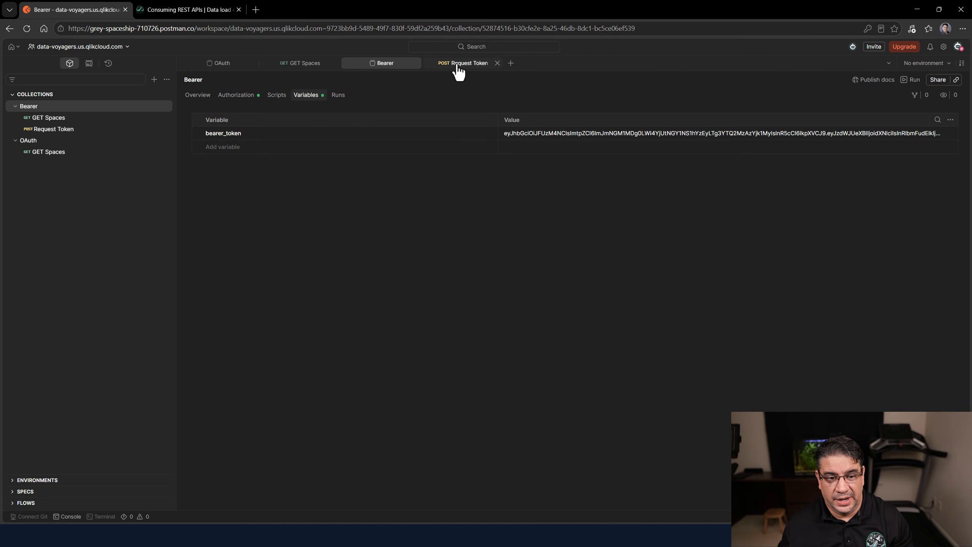
click(466, 71)
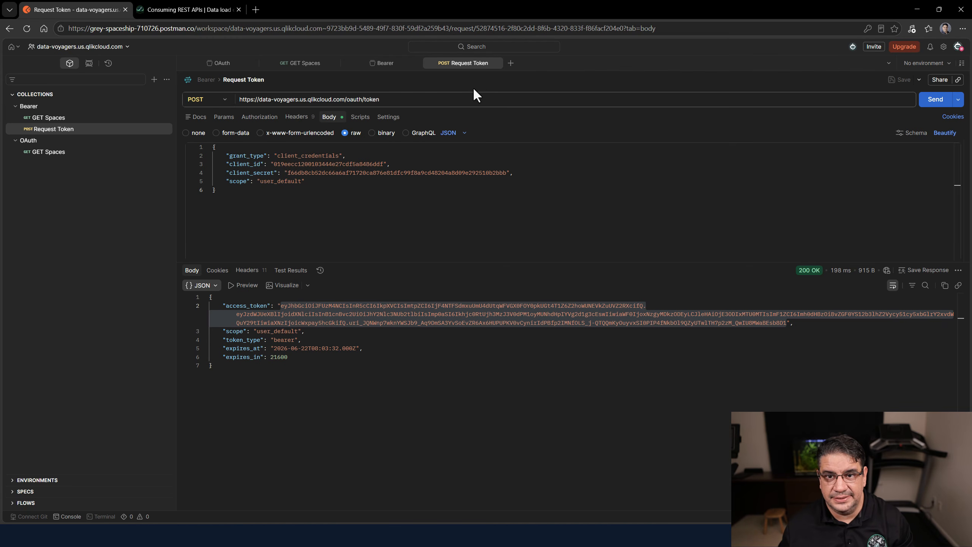
click(399, 101)
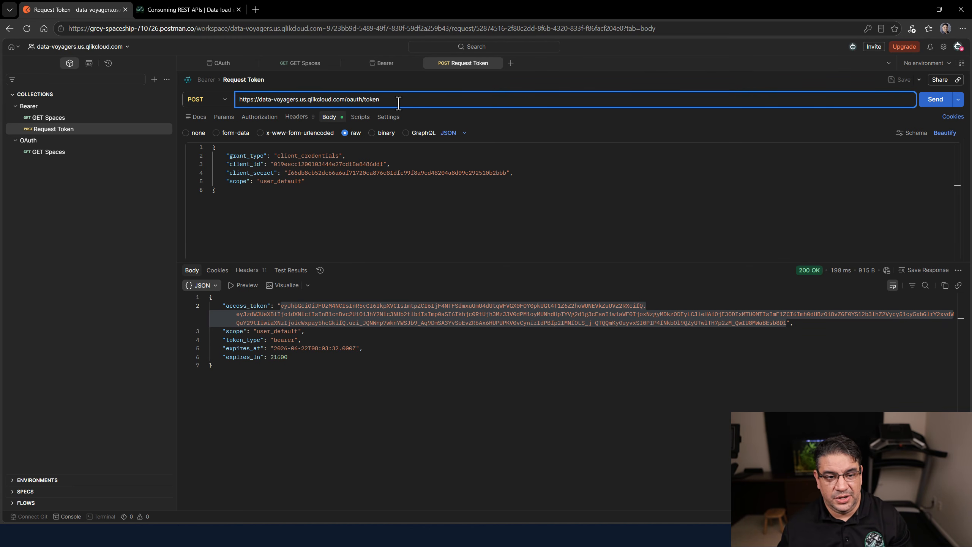
key(ctrl+a)
key(ctrl+c)
Switch to the Qlik Cloud data load editor and start a new REST data connection
click(175, 9)
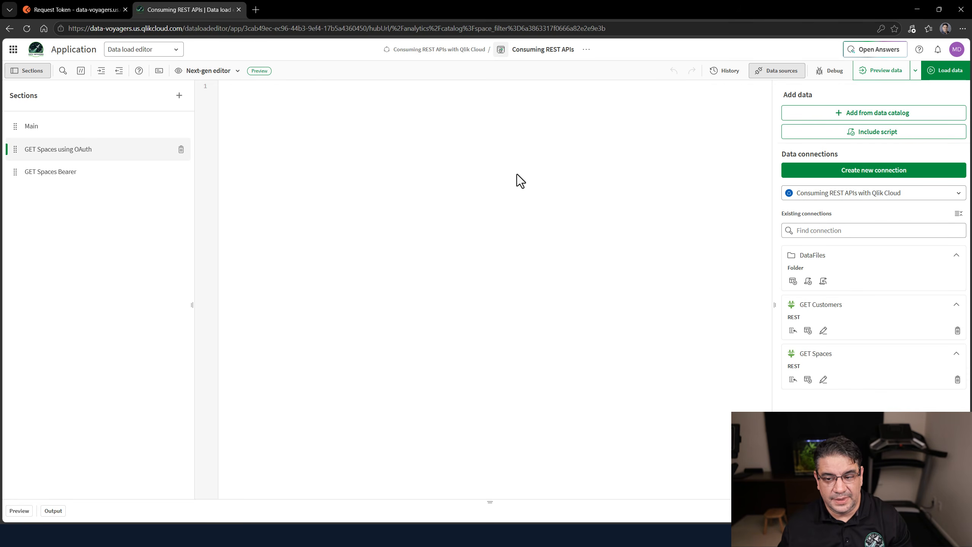
click(834, 175)
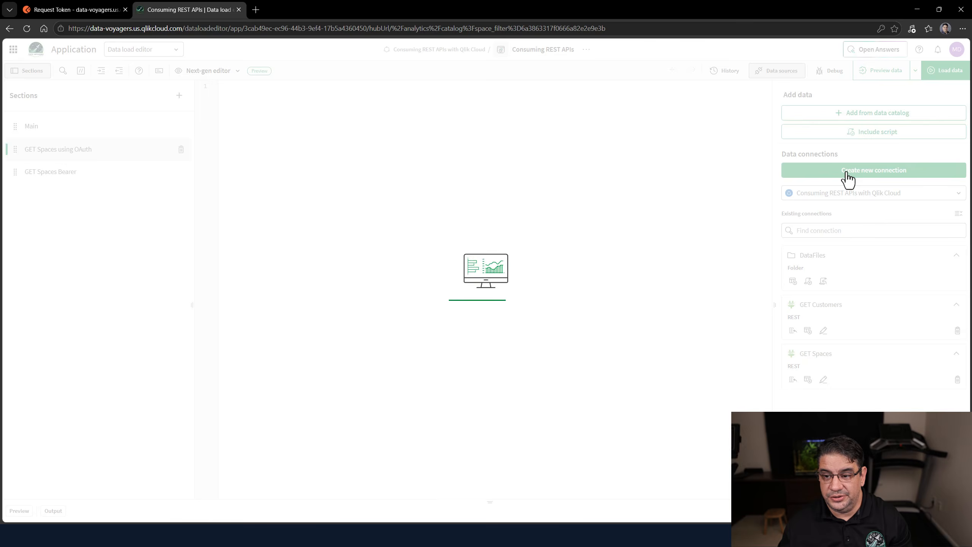
click(294, 187)
text(REST)
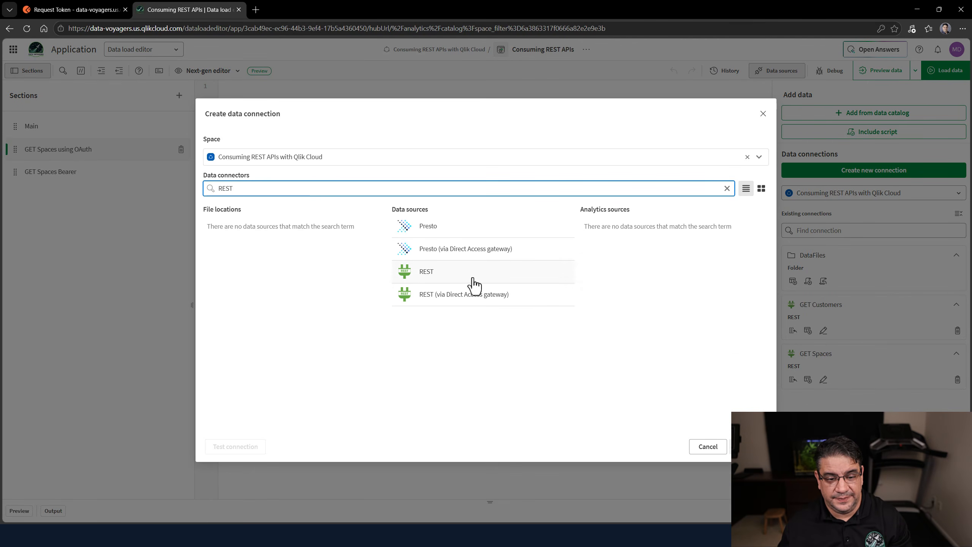
click(473, 280)
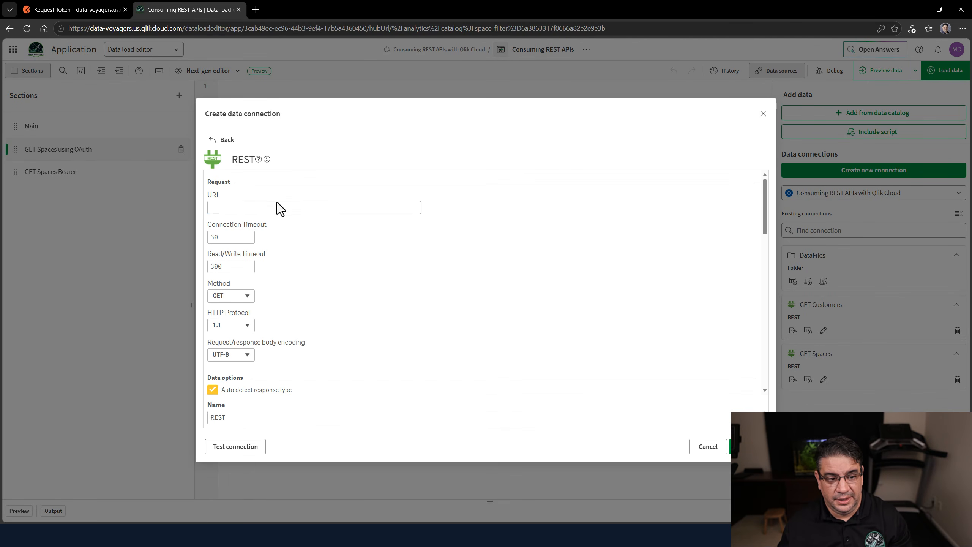
click(277, 208)
key(ctrl+v)
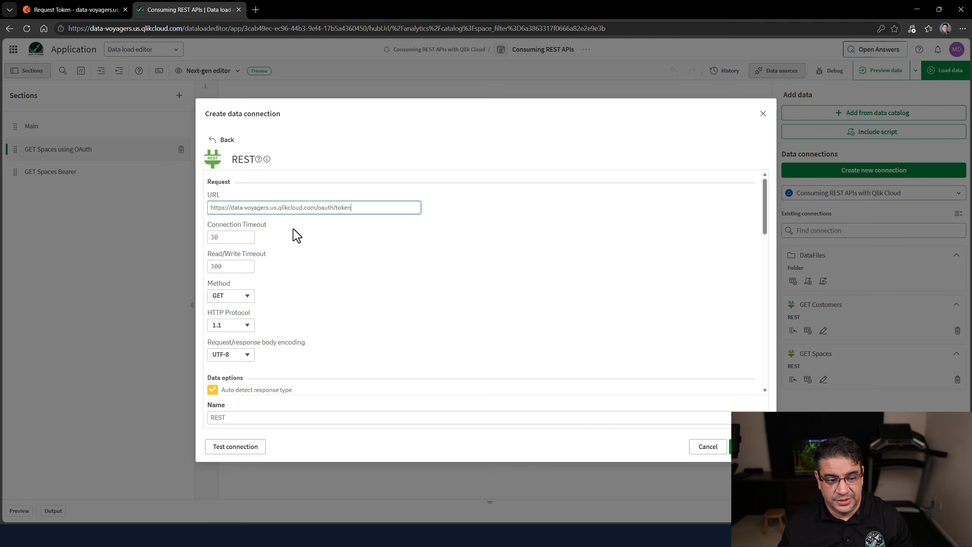
scroll(295, 243, down, 1)
click(245, 251)
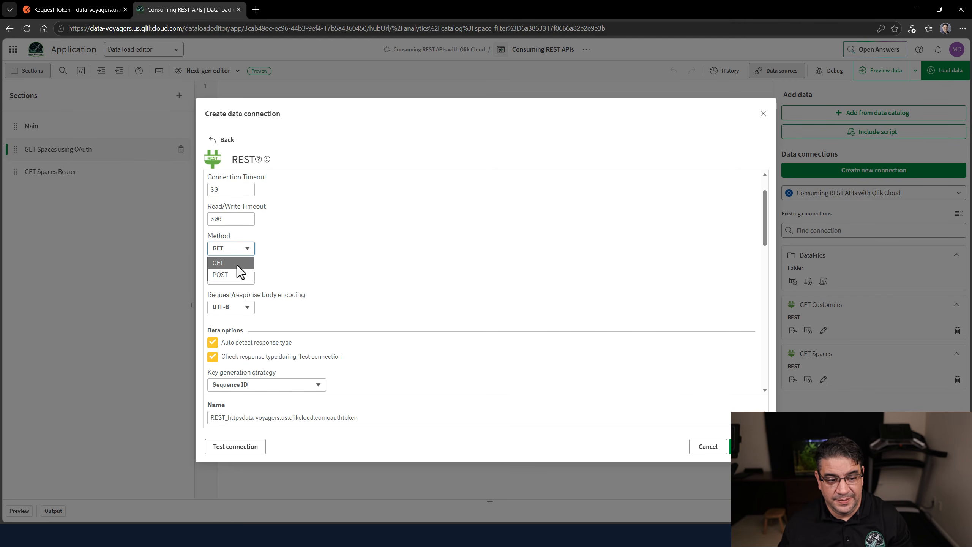
click(231, 275)
Copy the JSON body with the client credentials from Postman's Request Token request into the Qlik connection's request body
click(232, 282)
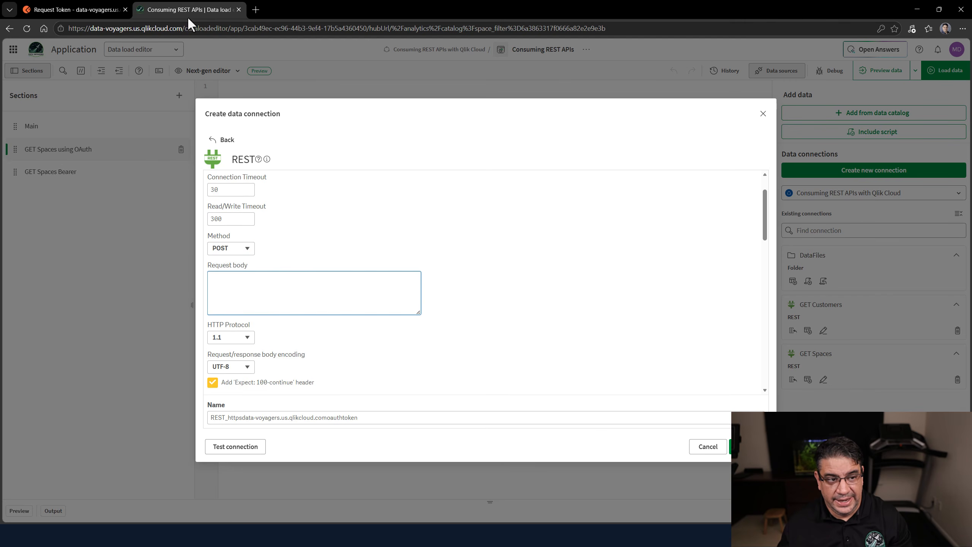
click(54, 7)
drag(248, 199, 202, 137)
click(198, 9)
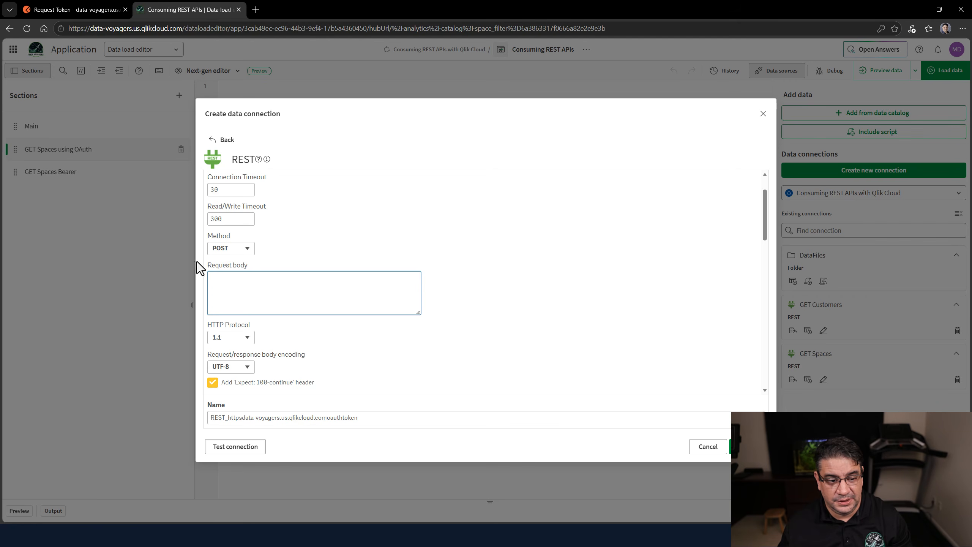
click(234, 293)
key(ctrl+v)
Enable Allow "WITH CONNECTION" in the connection's additional request parameters
scroll(418, 343, down, 3)
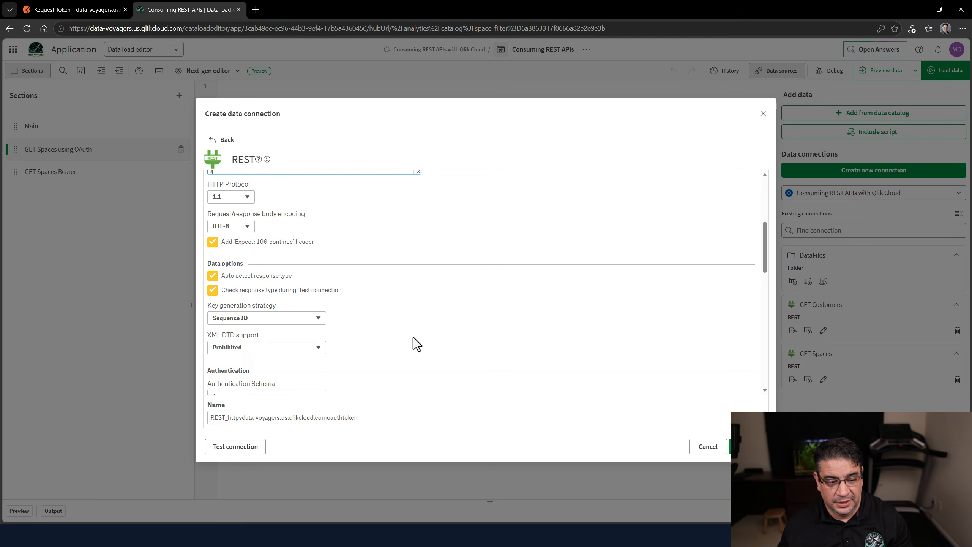
scroll(258, 259, down, 5)
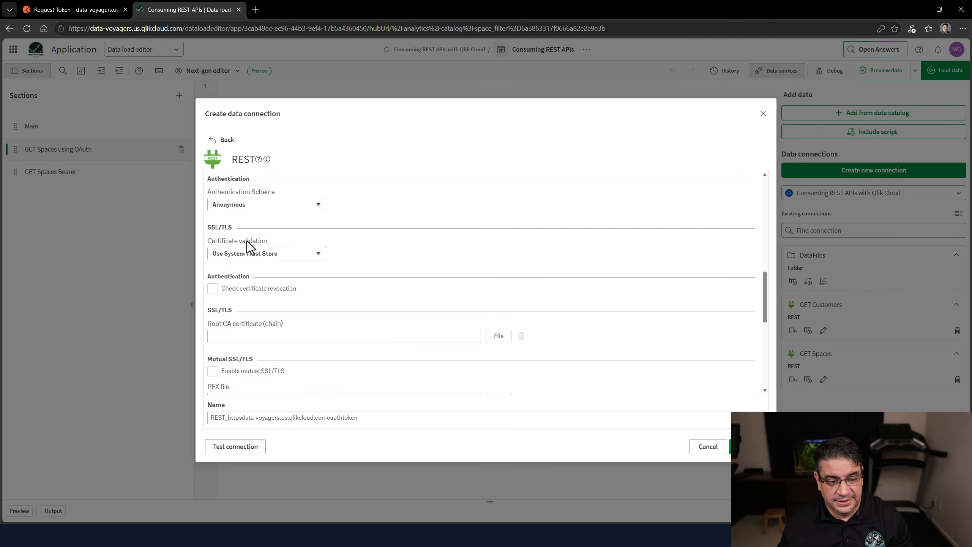
scroll(247, 241, down, 6)
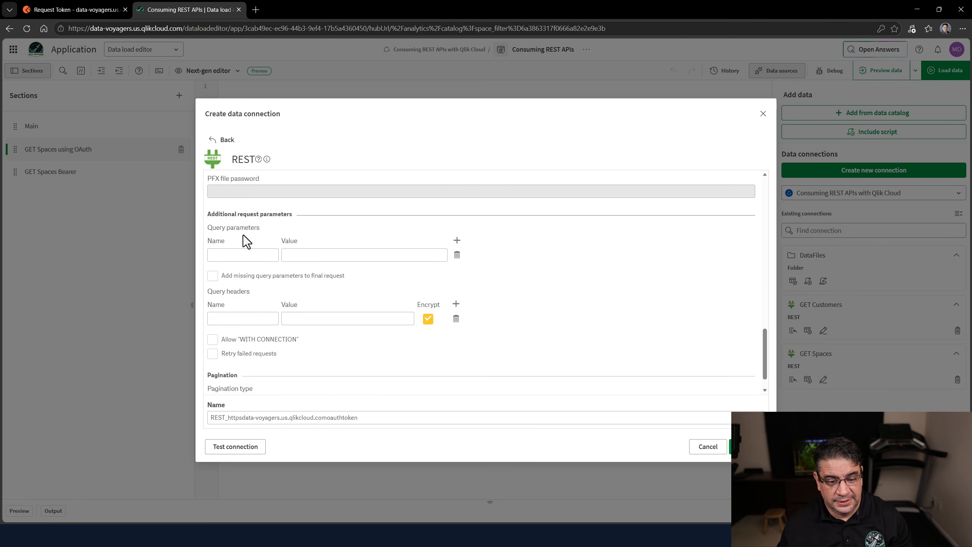
scroll(243, 234, down, 1)
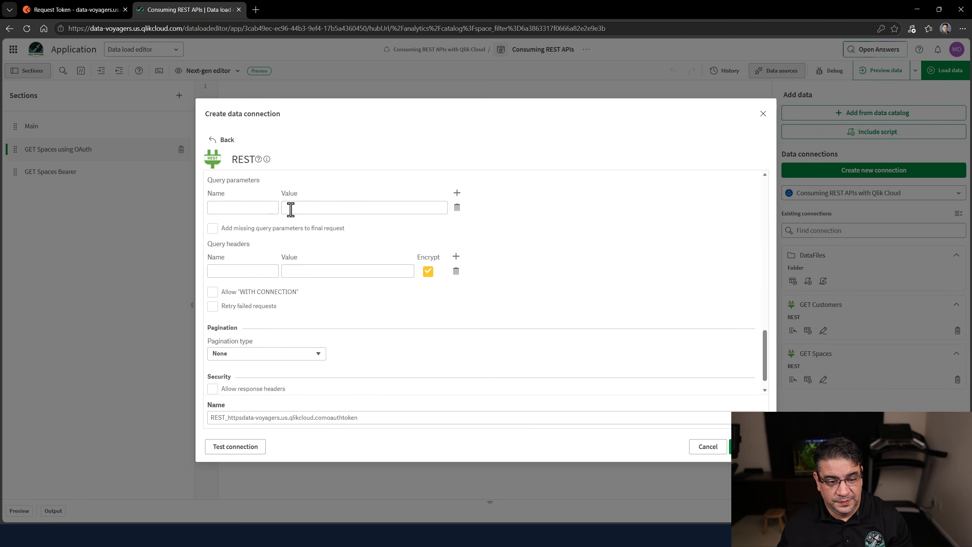
click(213, 292)
Name the connection Qlik Cloud Request Token
click(280, 416)
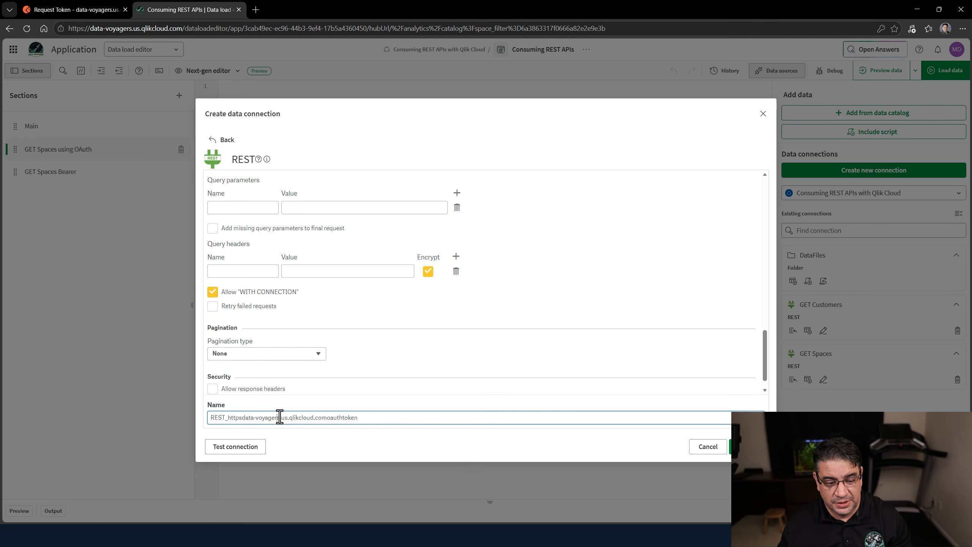
key(ctrl+a)
text(Rq)
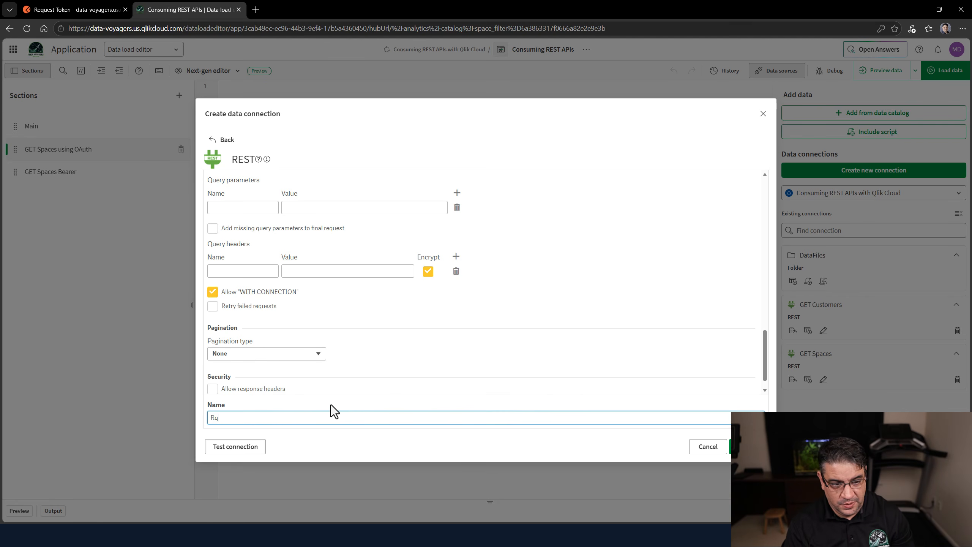
key(BackSpace)
key(BackSpace)
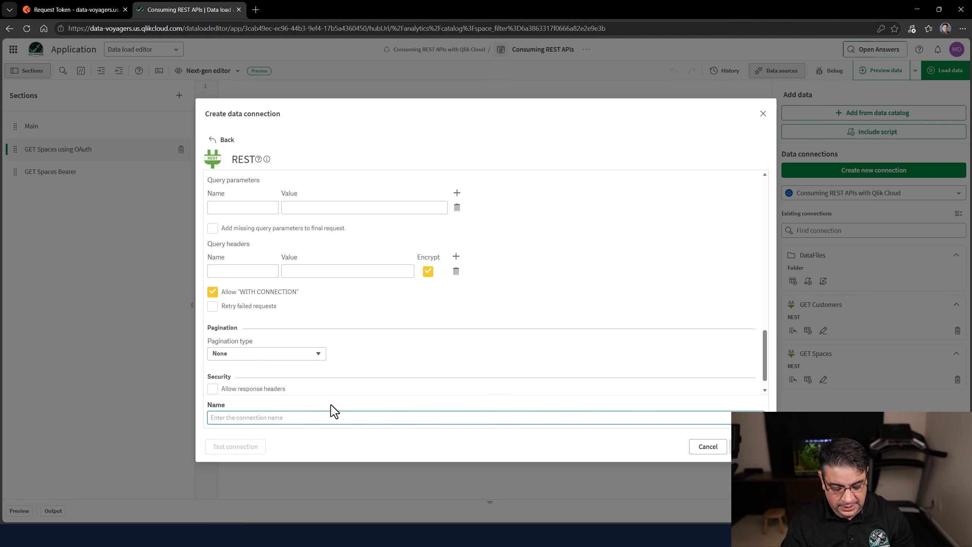
text(Qlik Cloud )
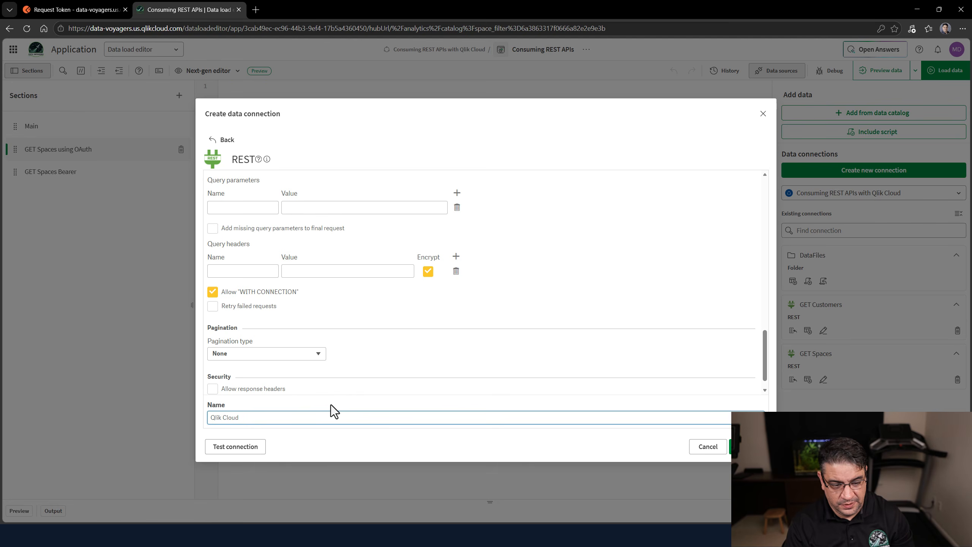
text(Request Token)
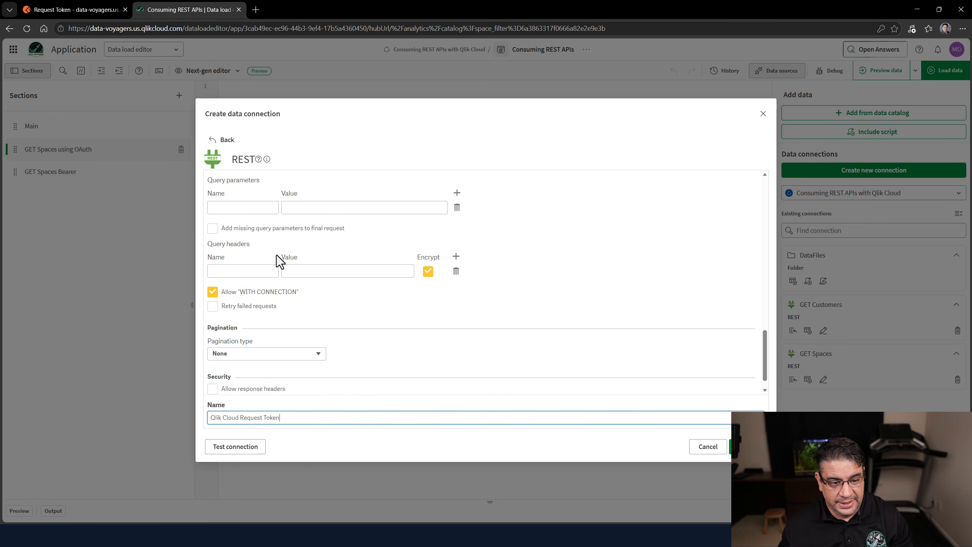
Add a query header Content-type with the value application/json and turn off its encryption
click(247, 271)
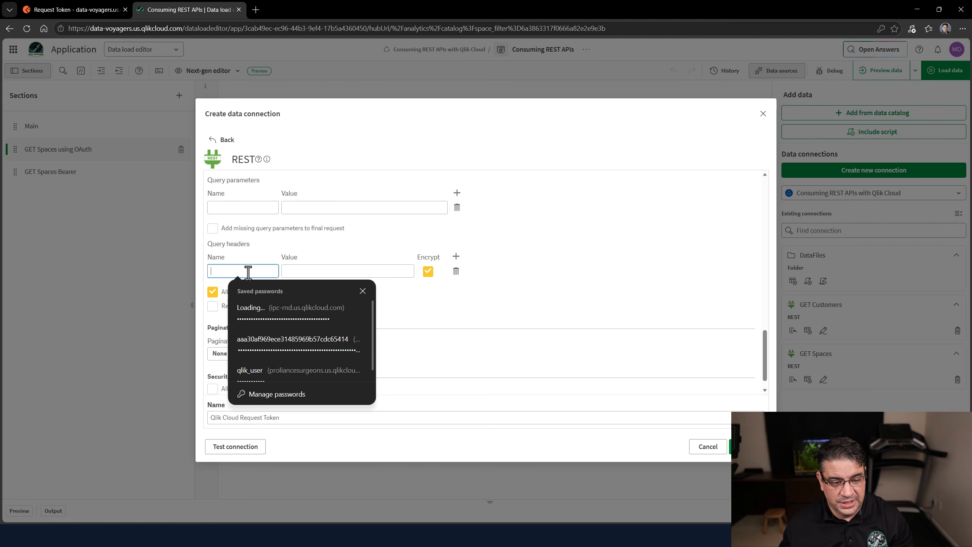
text(Content)
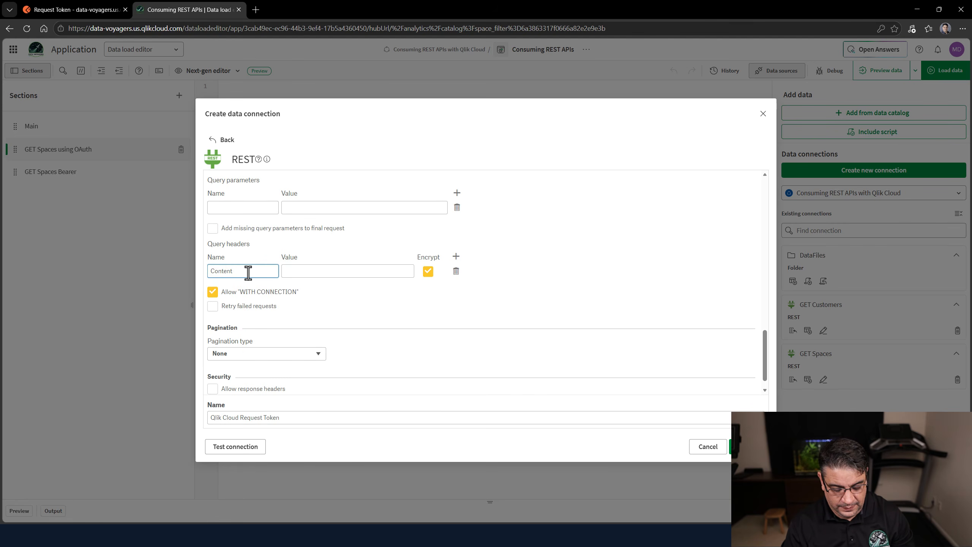
text(-type)
key(Tab)
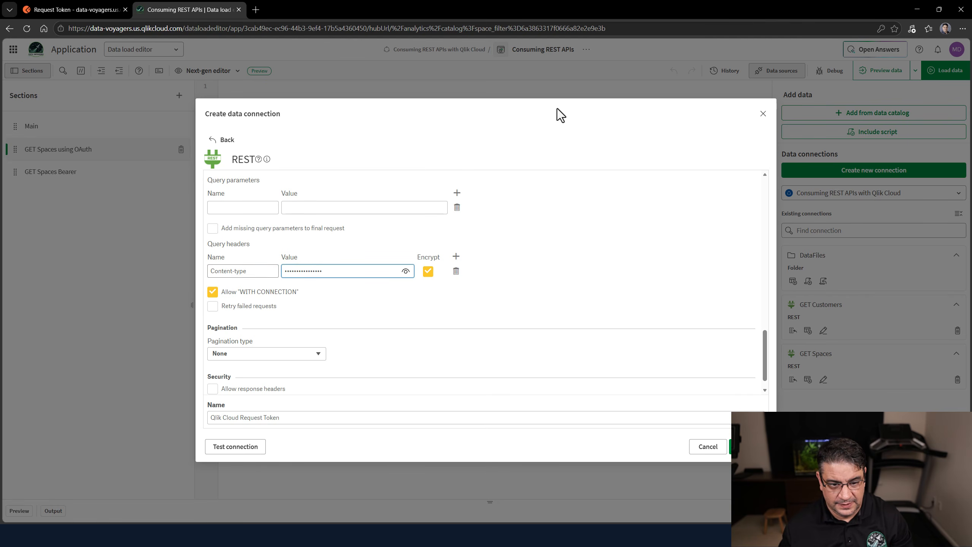
click(428, 271)
click(428, 271)
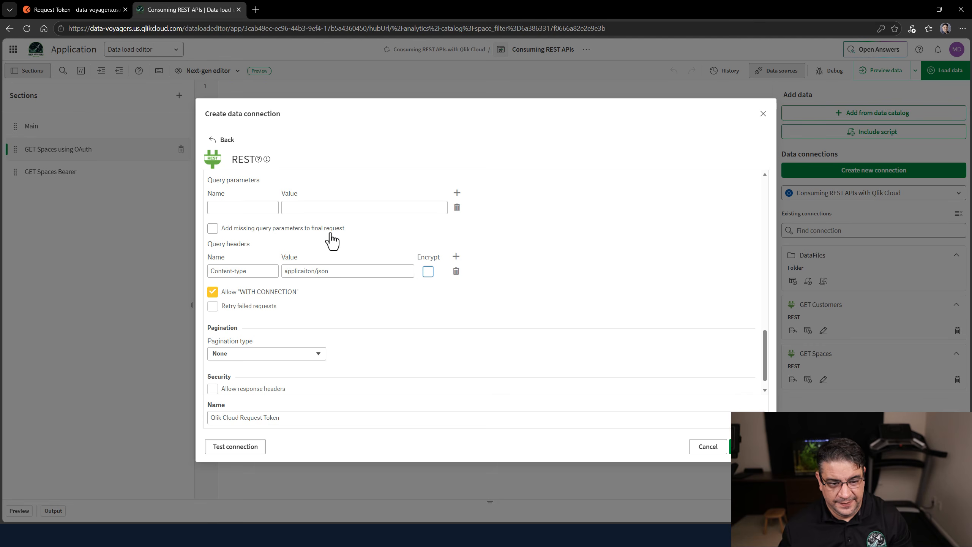
double_click(291, 271)
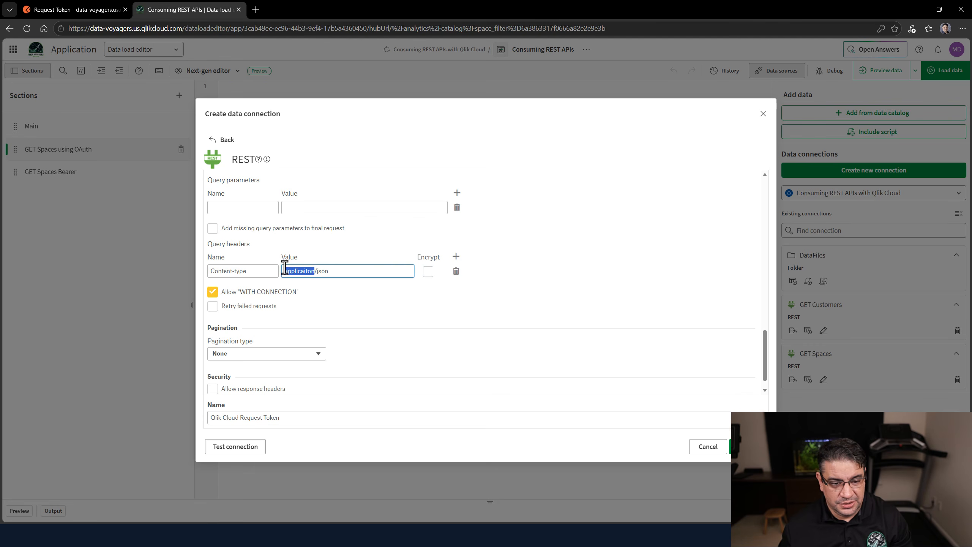
text(applica)
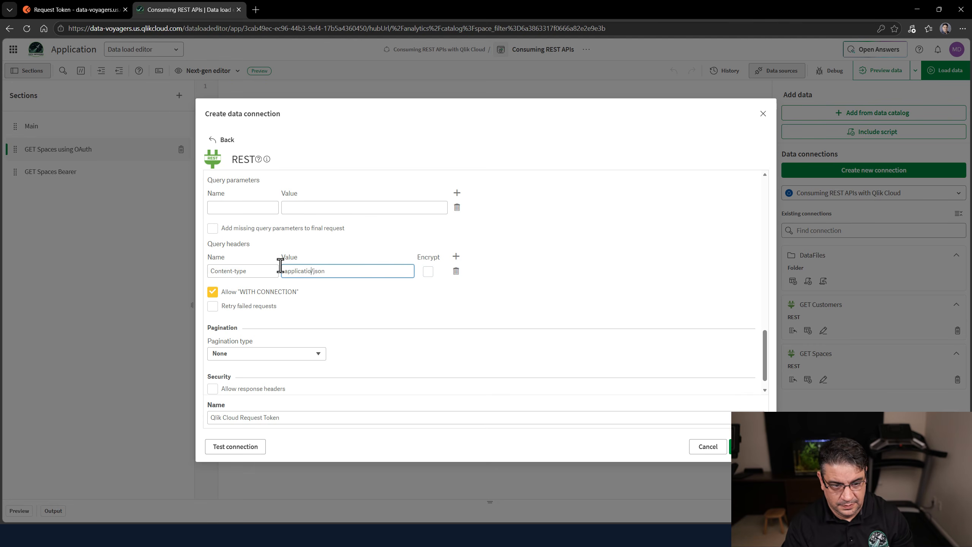
Check the auto-generated headers of Postman's Request Token request, and correct the Qlik connection's header name to Content-Type
click(264, 271)
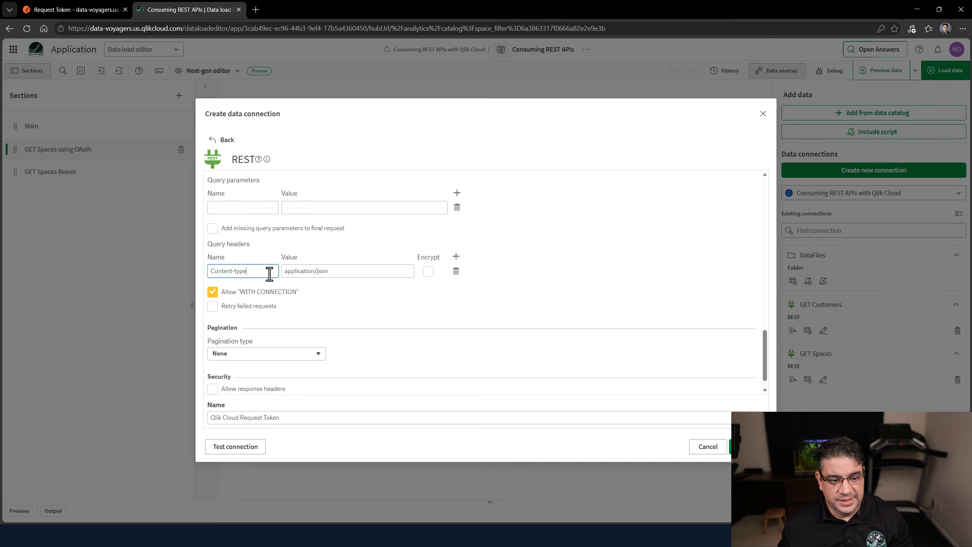
click(98, 8)
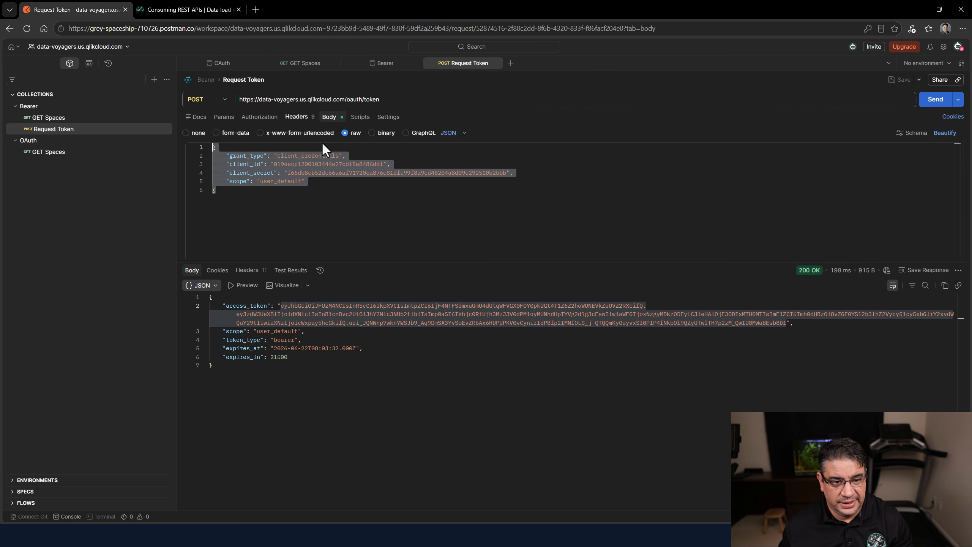
click(360, 201)
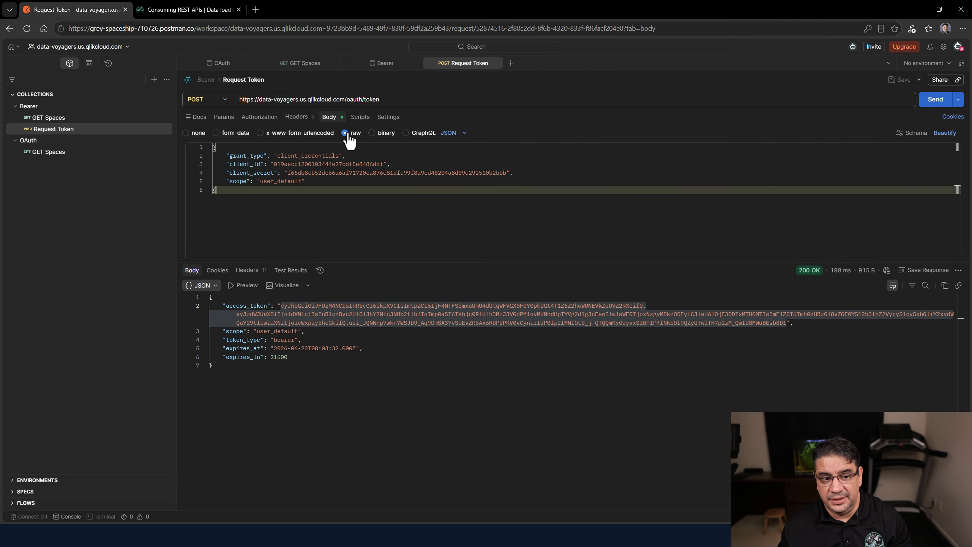
click(298, 117)
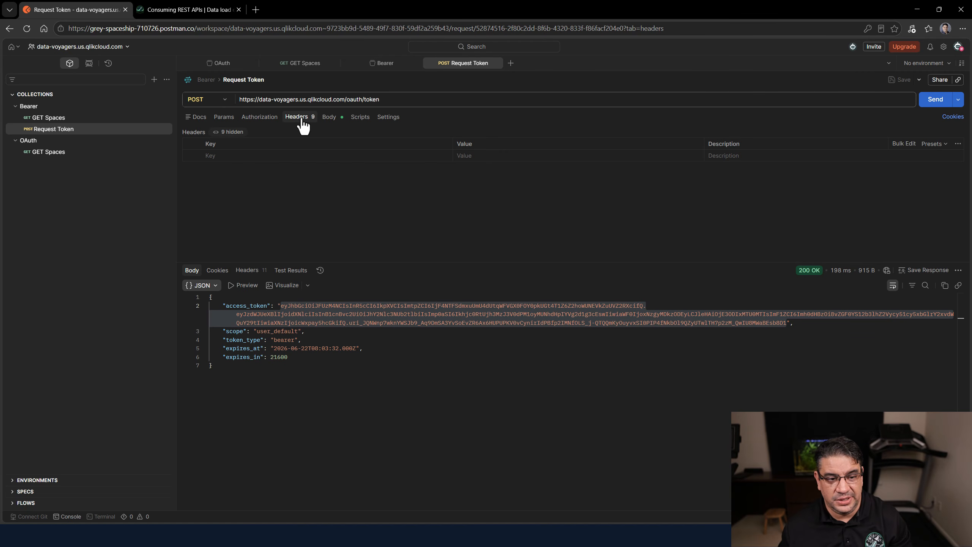
click(231, 132)
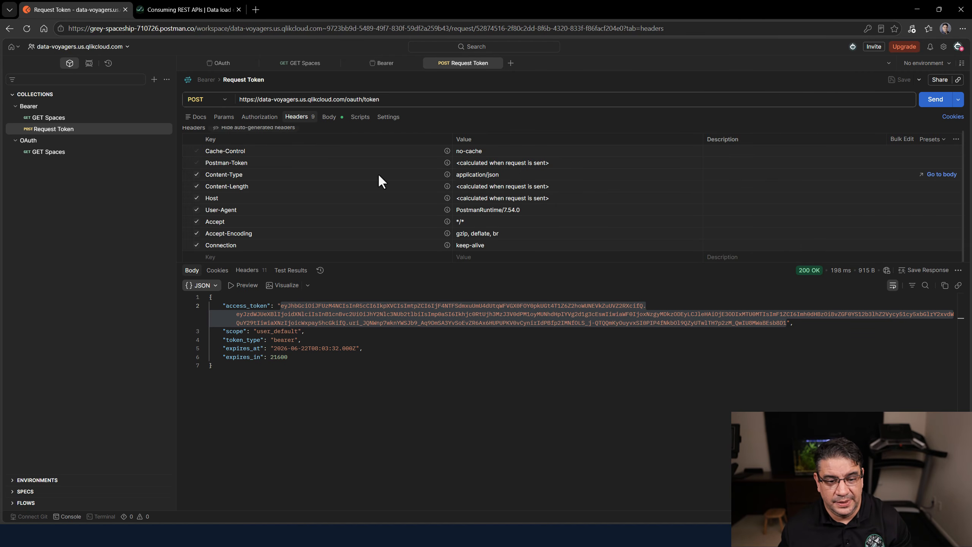
click(191, 9)
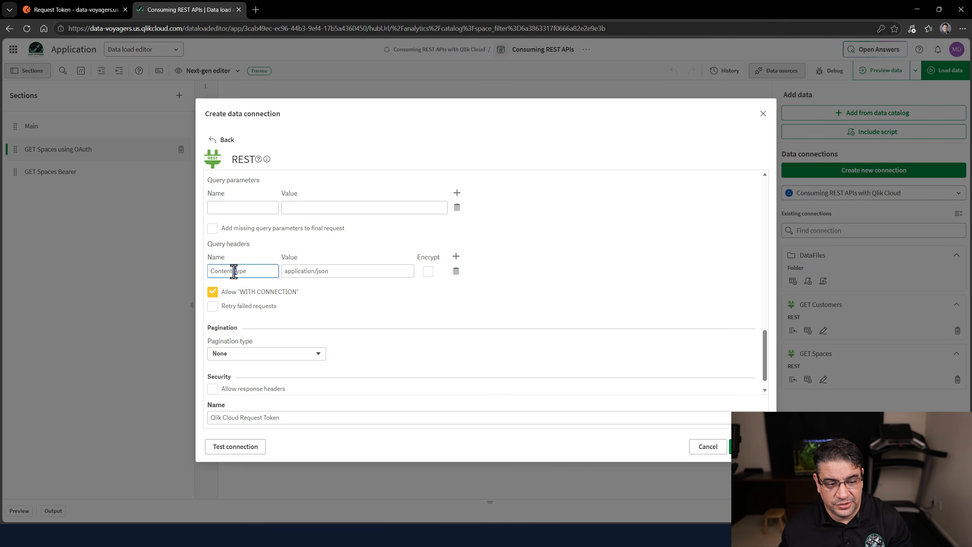
click(312, 271)
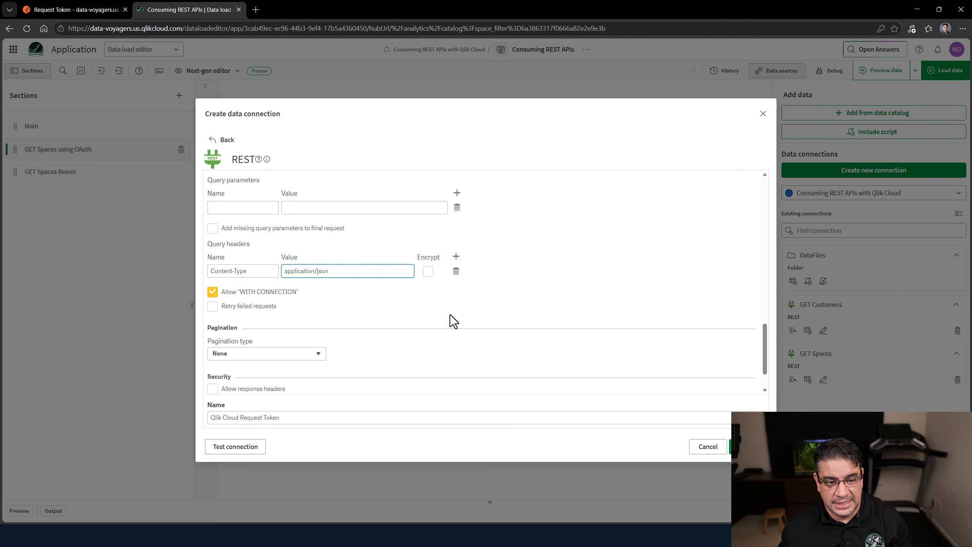
Review the connection settings, test the connection, and create it
scroll(449, 312, up, 10)
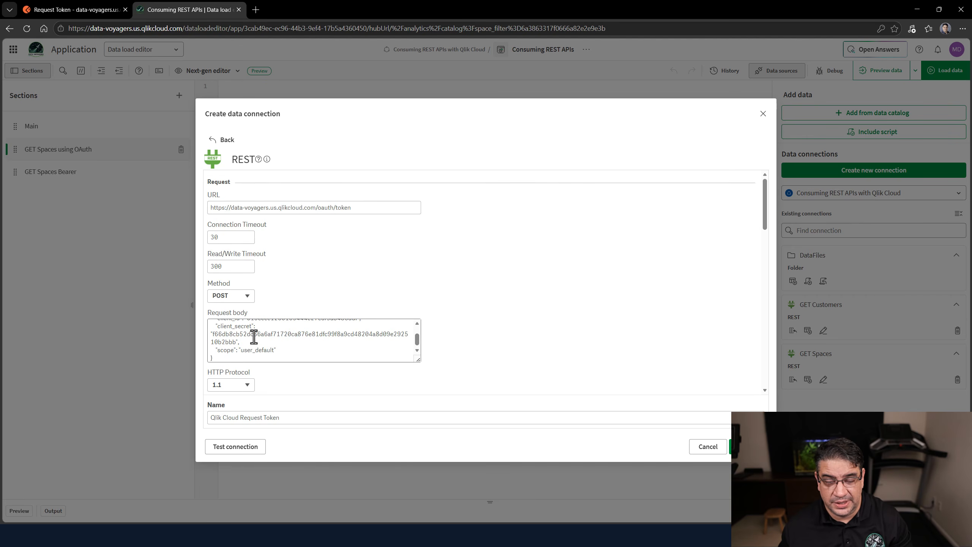
scroll(589, 346, down, 10)
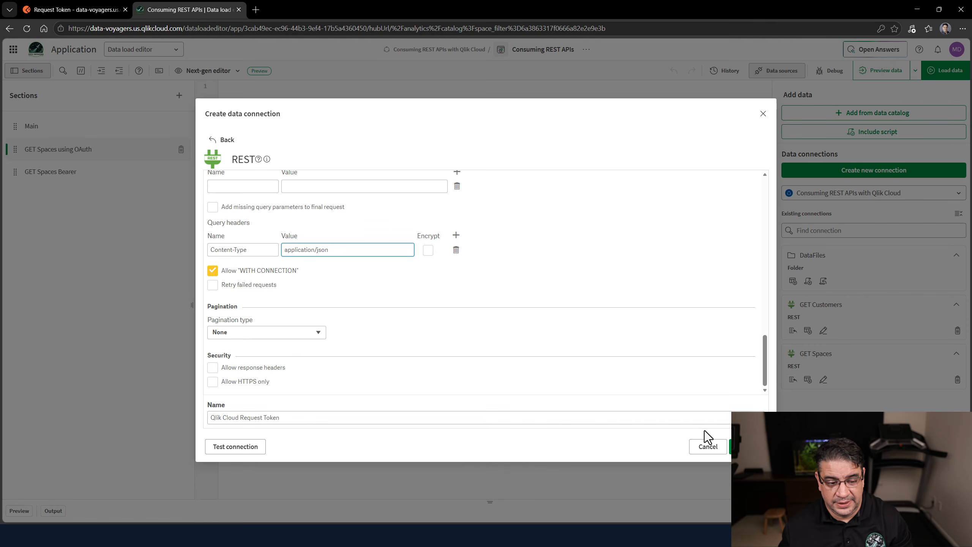
click(222, 448)
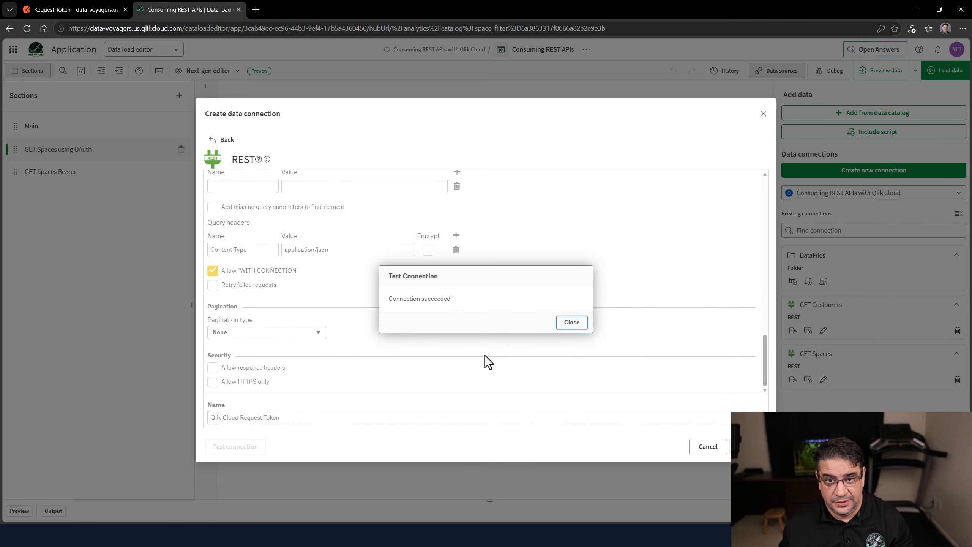
click(570, 323)
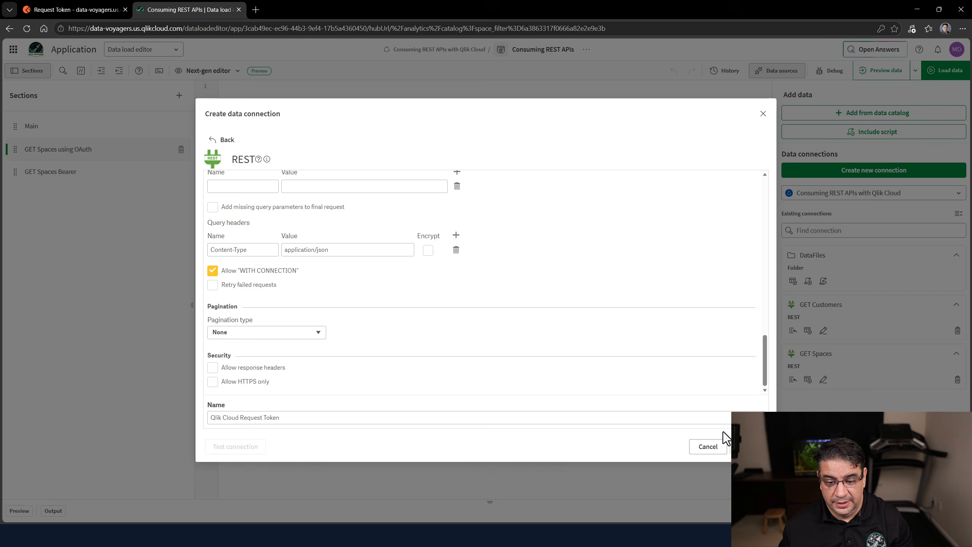
click(745, 452)
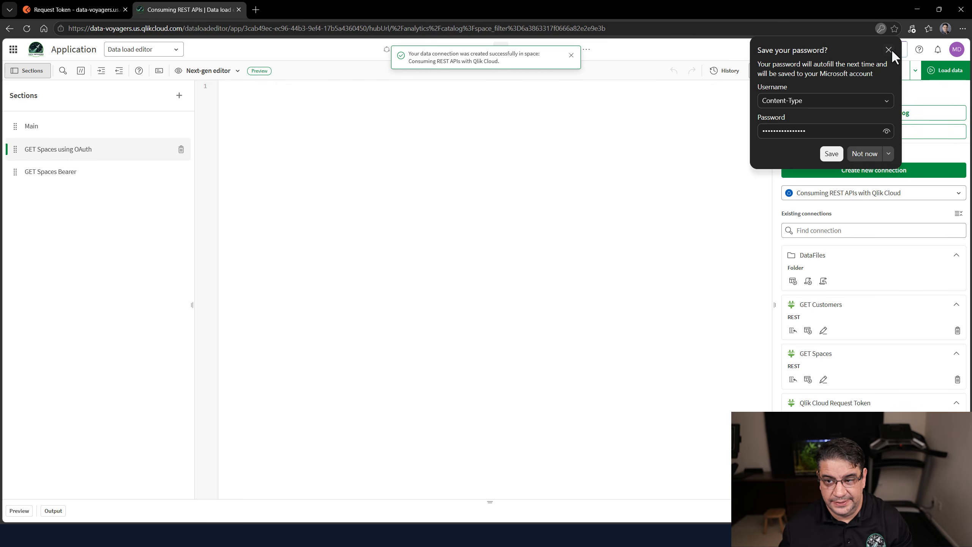
Dismiss the browser's password-saving offer and start the GET Spaces using OAuth script with the comment "// 1. Get the Bearer Token"
click(889, 50)
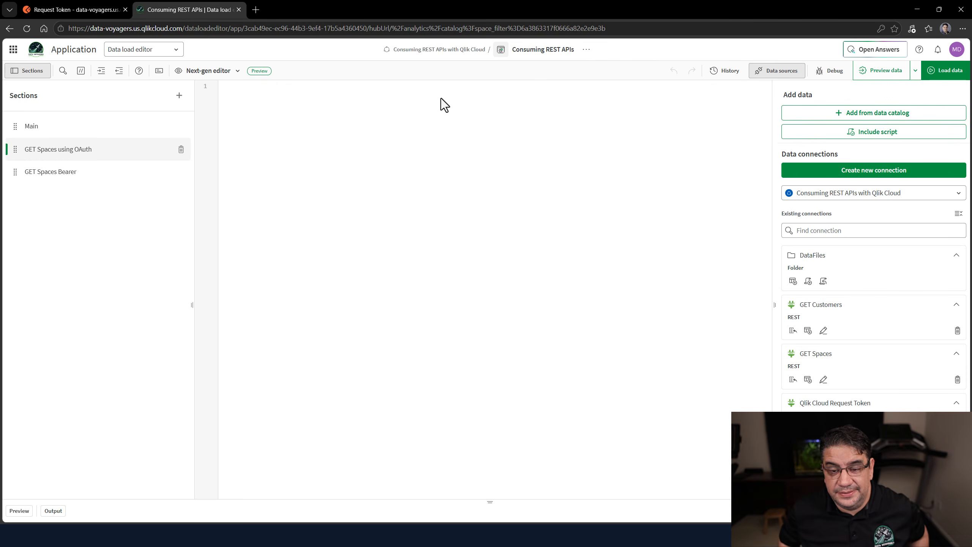
text(/)
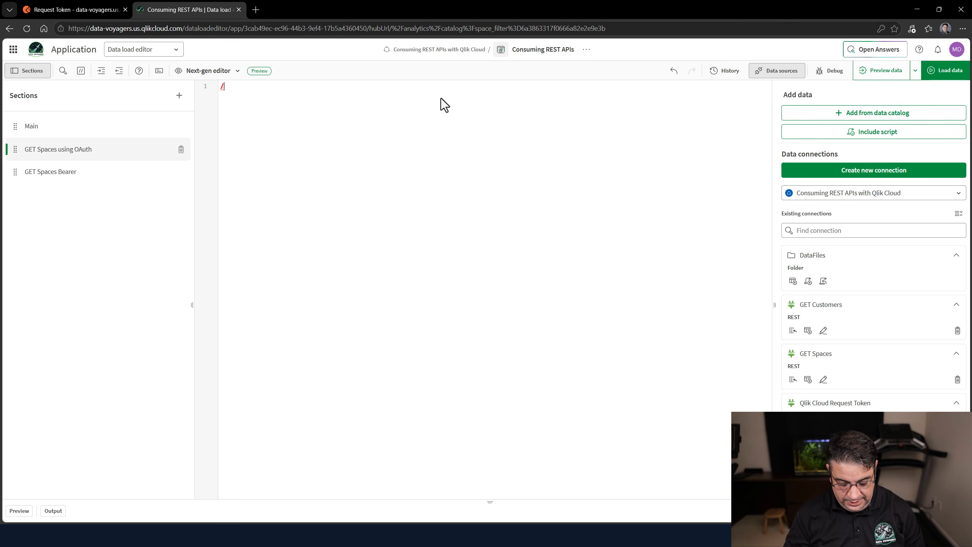
text(/ 1,)
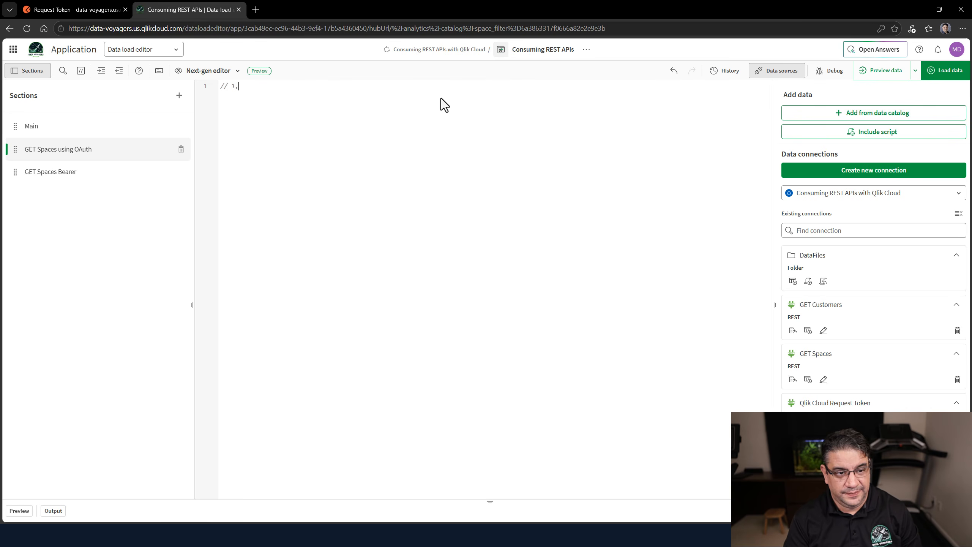
key(BackSpace)
text(. Get the )
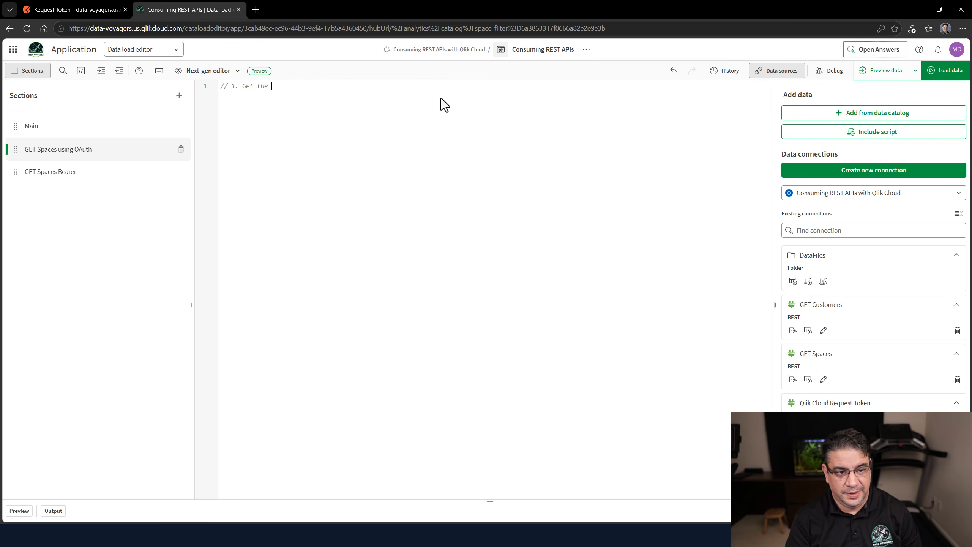
text(Bearer To)
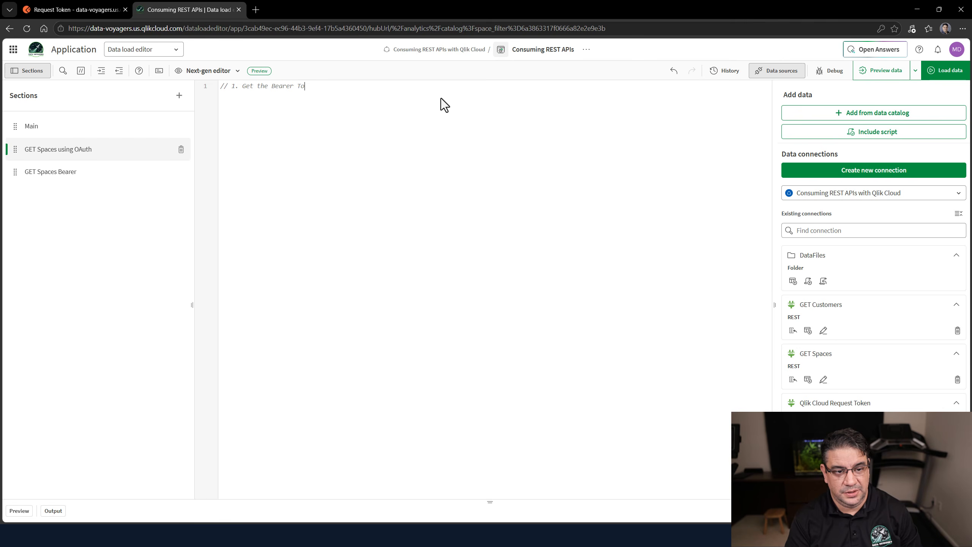
text(ken)
key(Return)
key(Return)
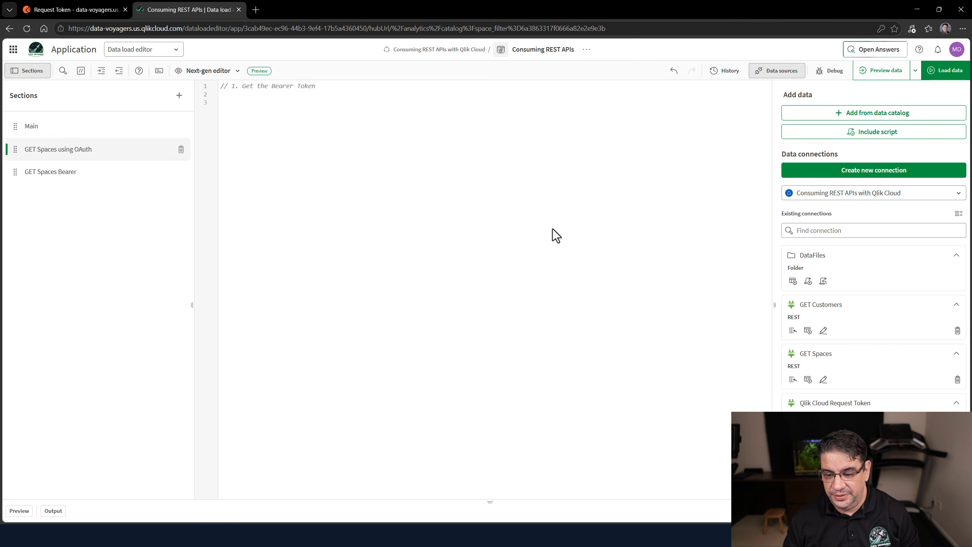
Insert a load script from the Qlik Cloud Request Token connection, selecting only root's access_token field with preload symbols count set to No limit
click(809, 429)
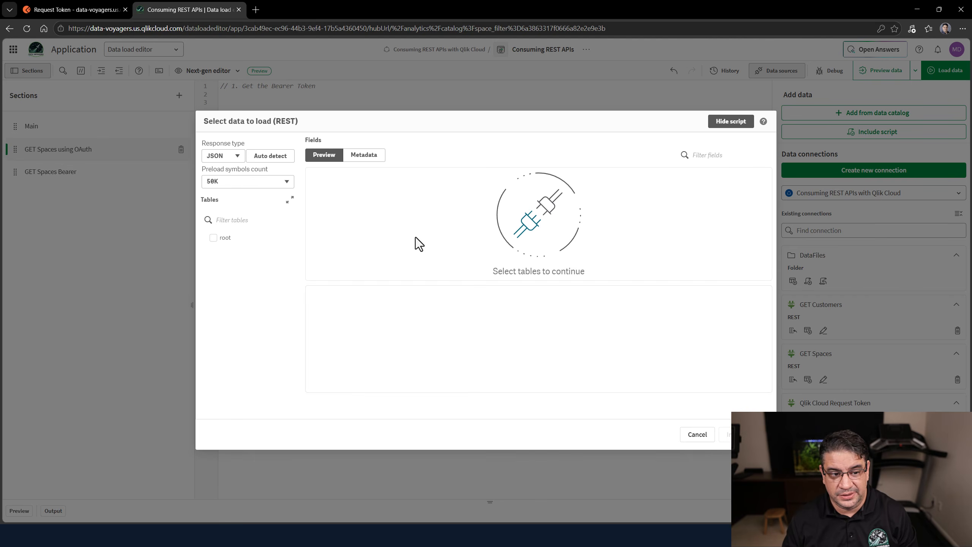
click(262, 184)
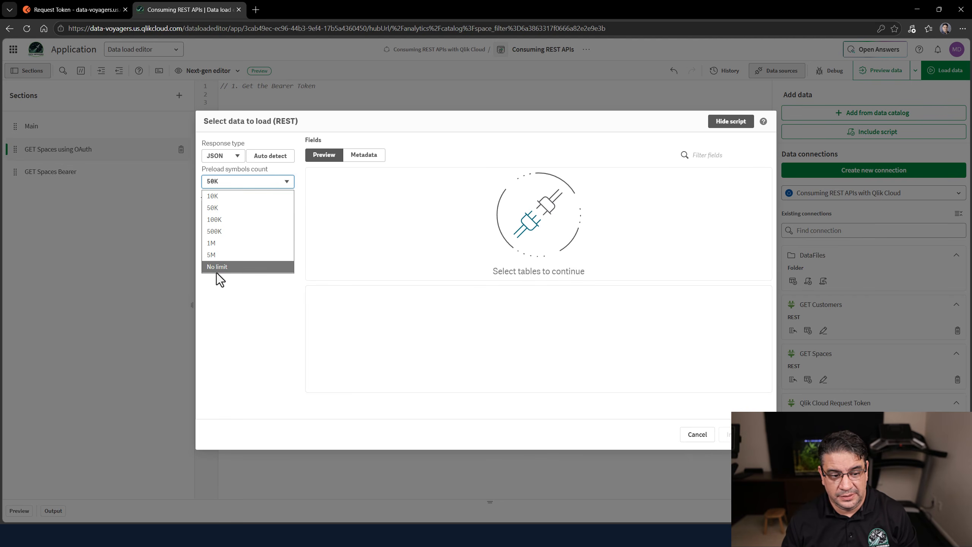
click(217, 268)
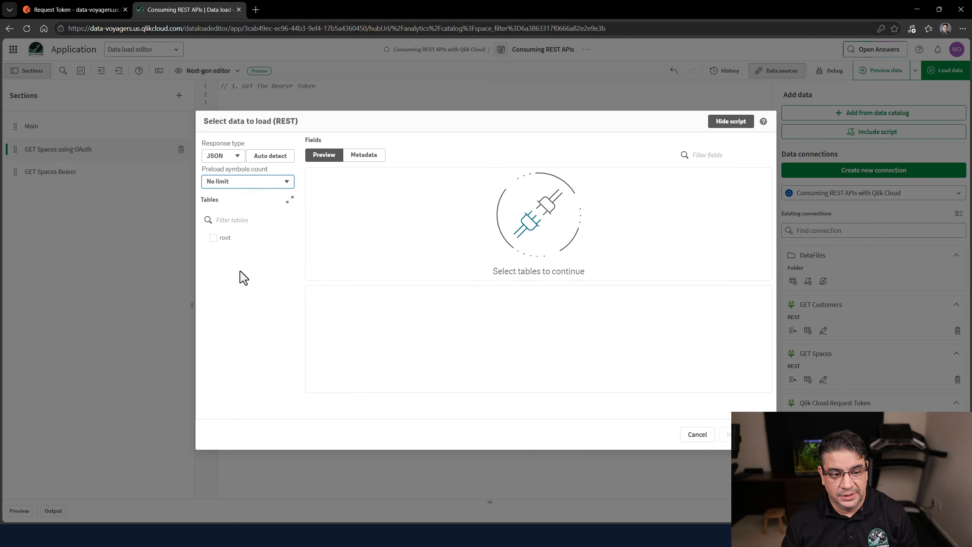
click(225, 238)
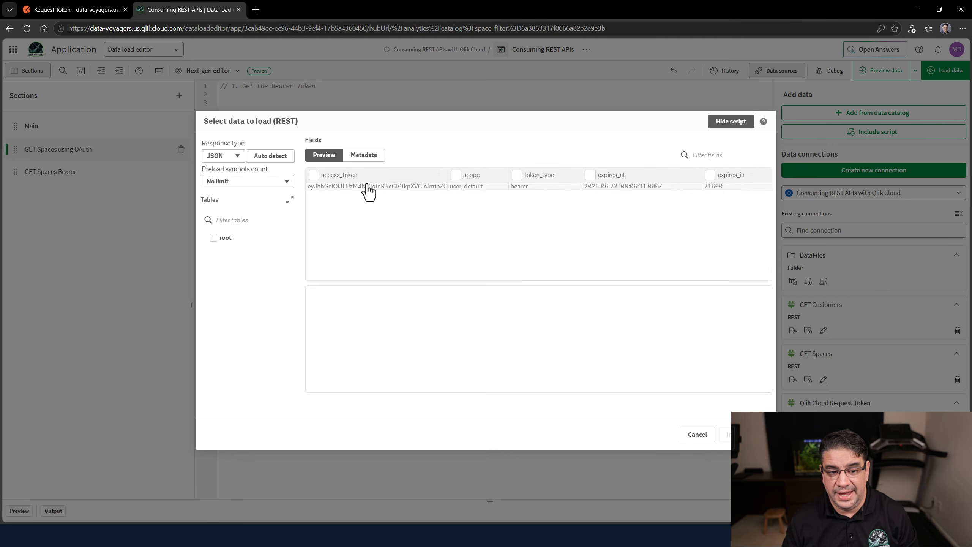
click(313, 174)
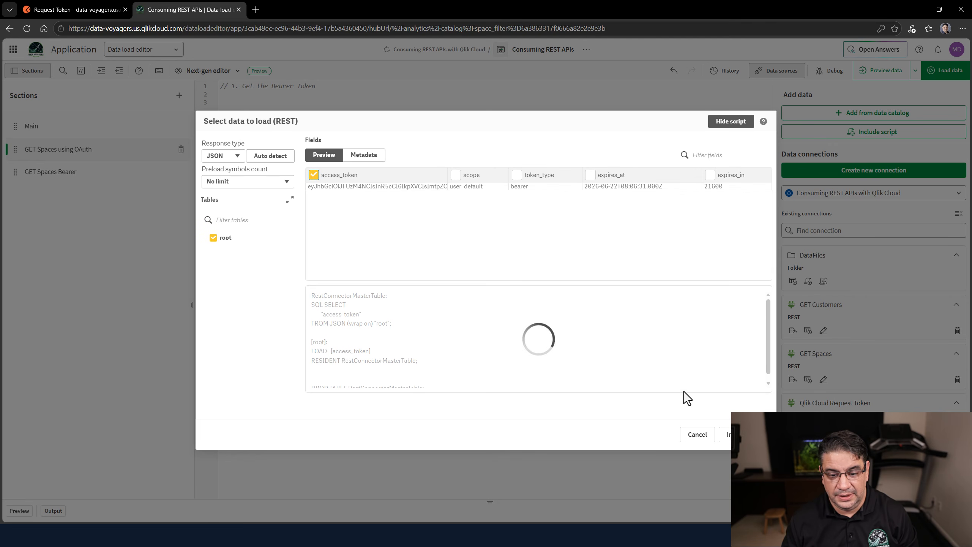
click(742, 446)
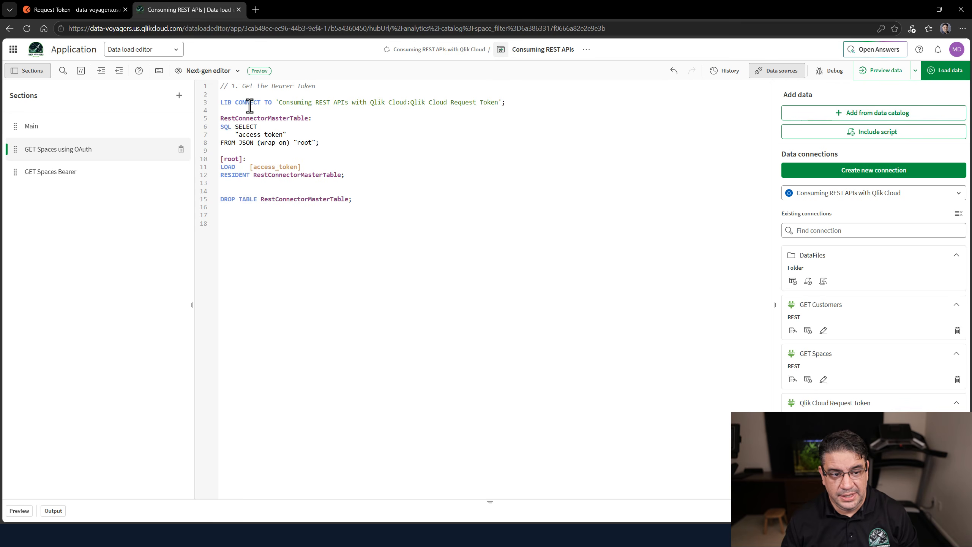
Delete the [root] resident load block between the SQL SELECT and DROP TABLE statements
click(250, 185)
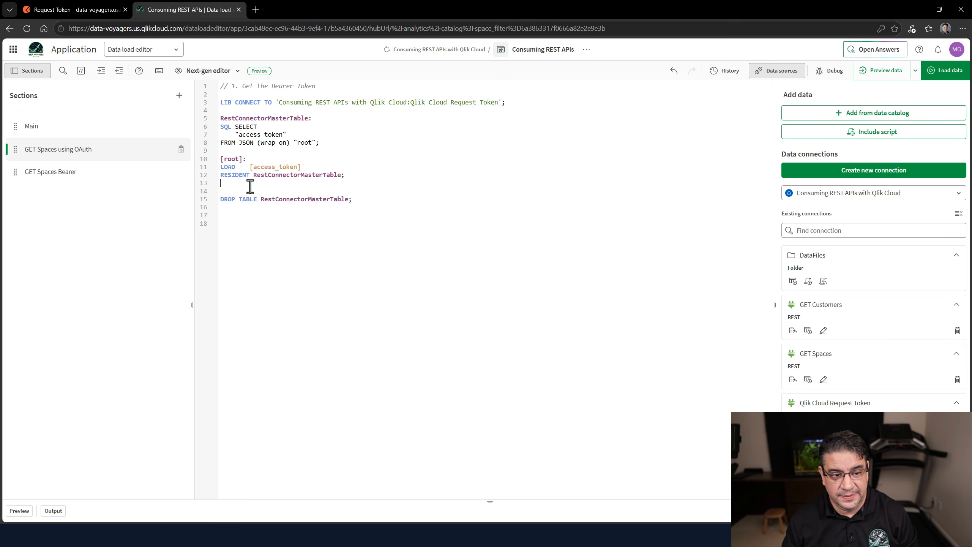
drag(224, 150, 389, 183)
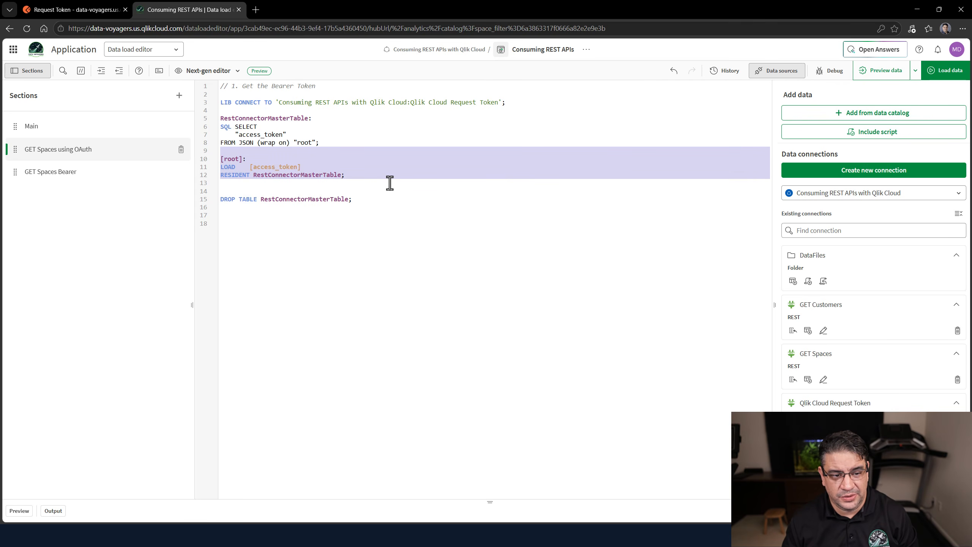
key(Delete)
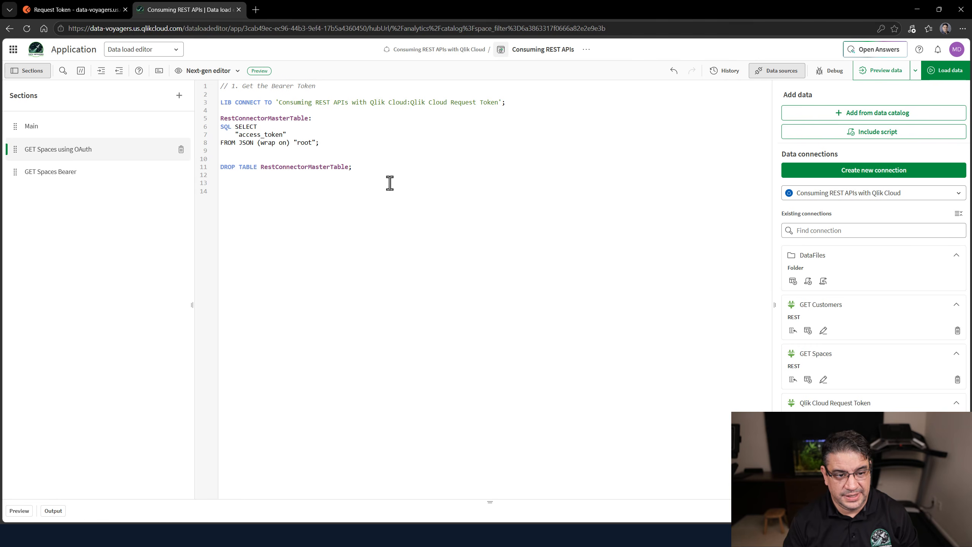
Above the DROP TABLE statement, add the line LET vAccessToken = FieldValue('access_token',1);
key(Return)
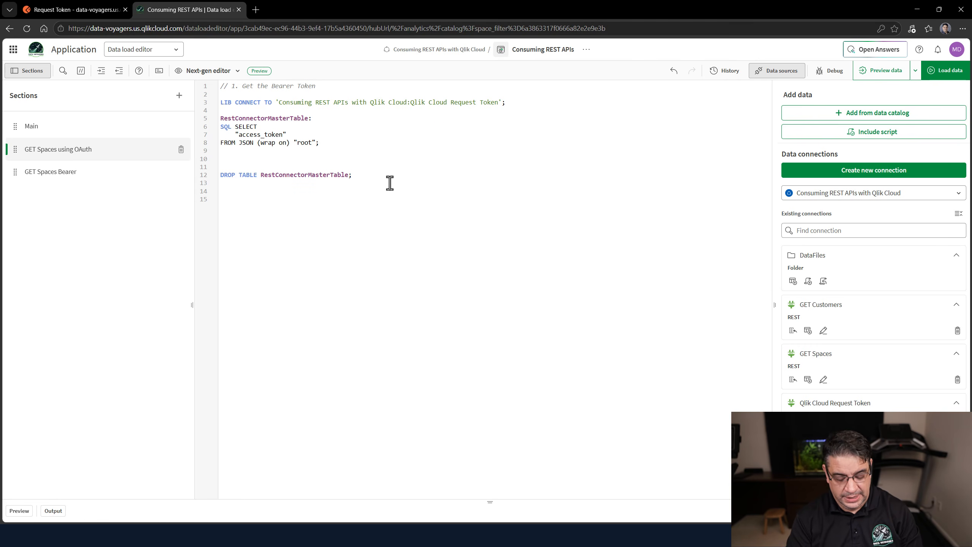
text(LET vAccessToken)
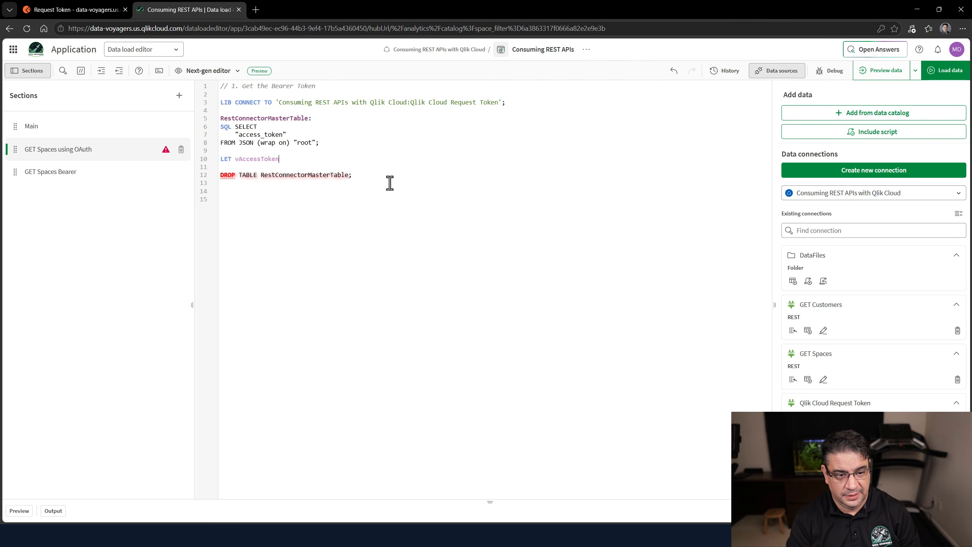
text(Fiel)
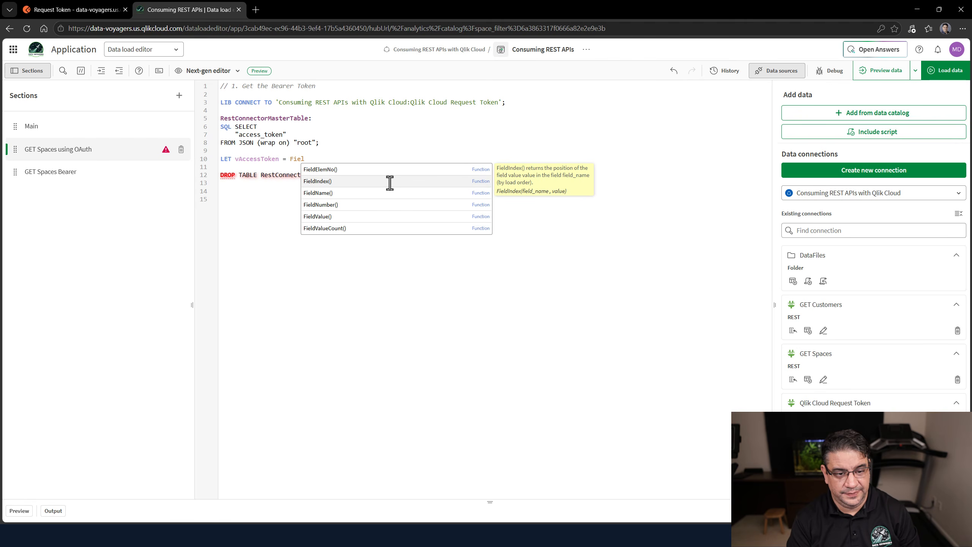
text(dValue)
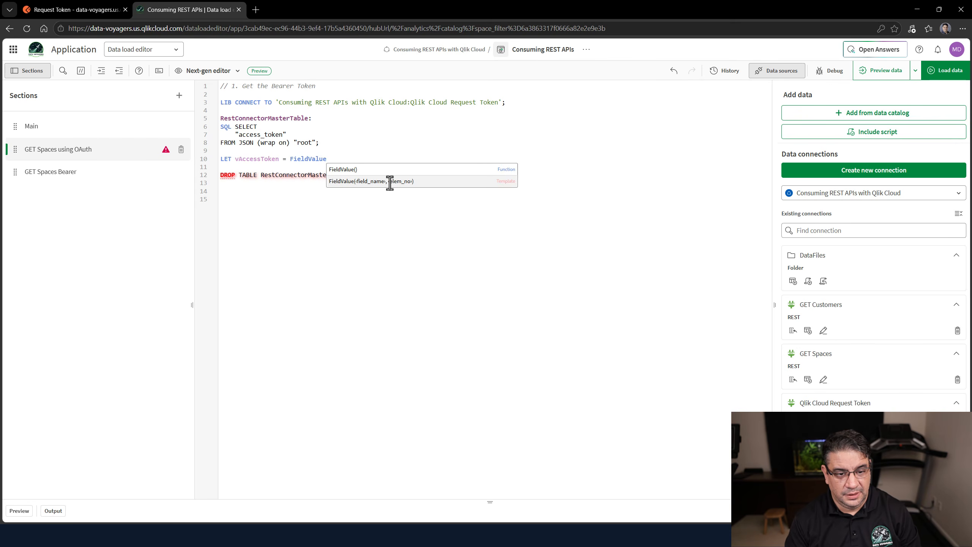
click(388, 181)
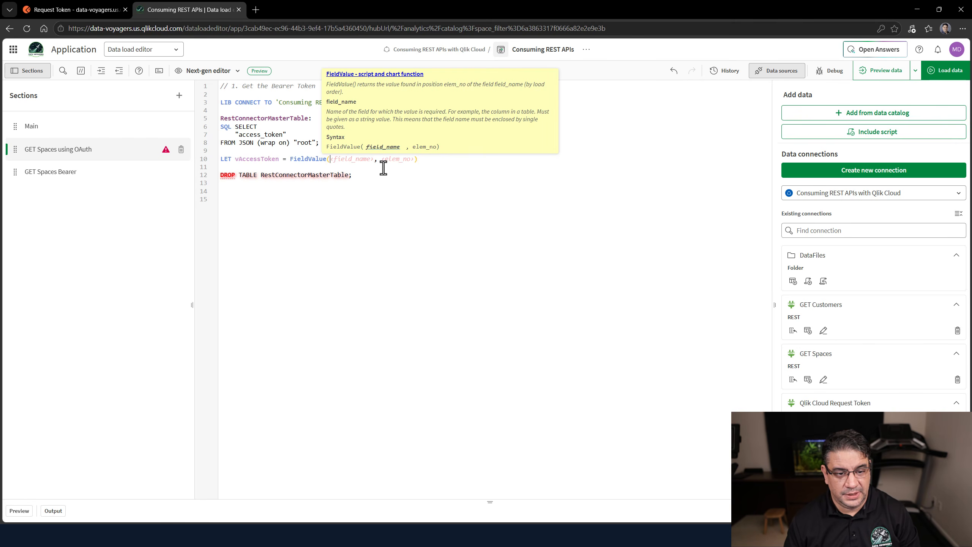
text(')
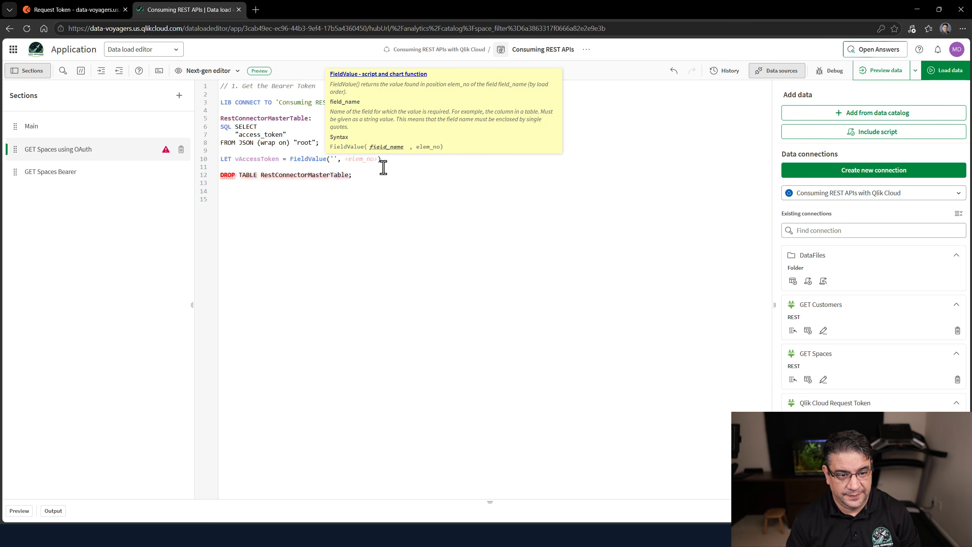
text(access)
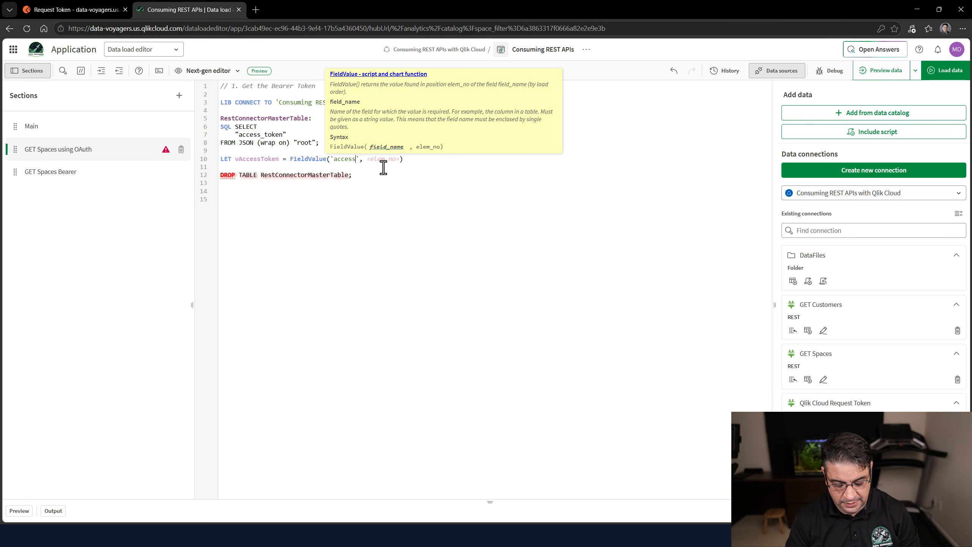
text(_token')
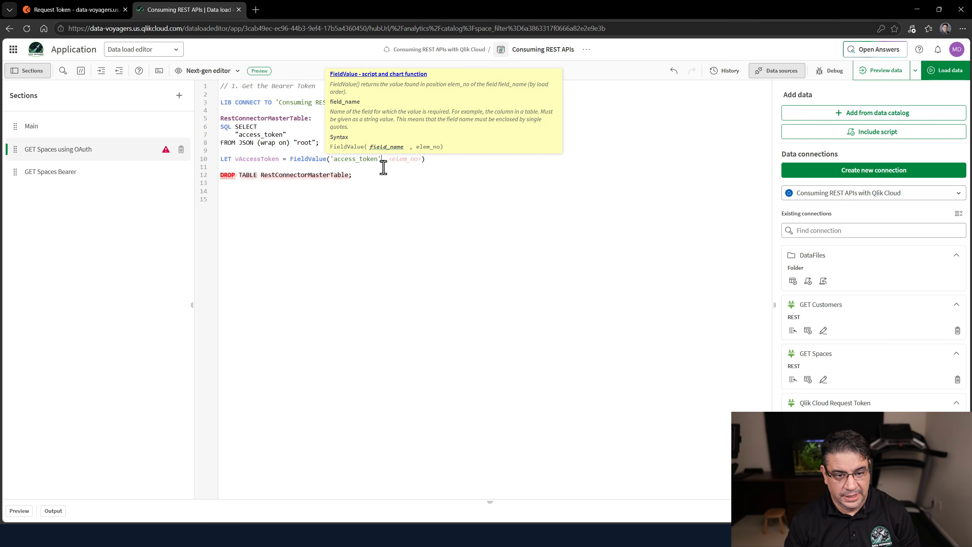
text(,1)
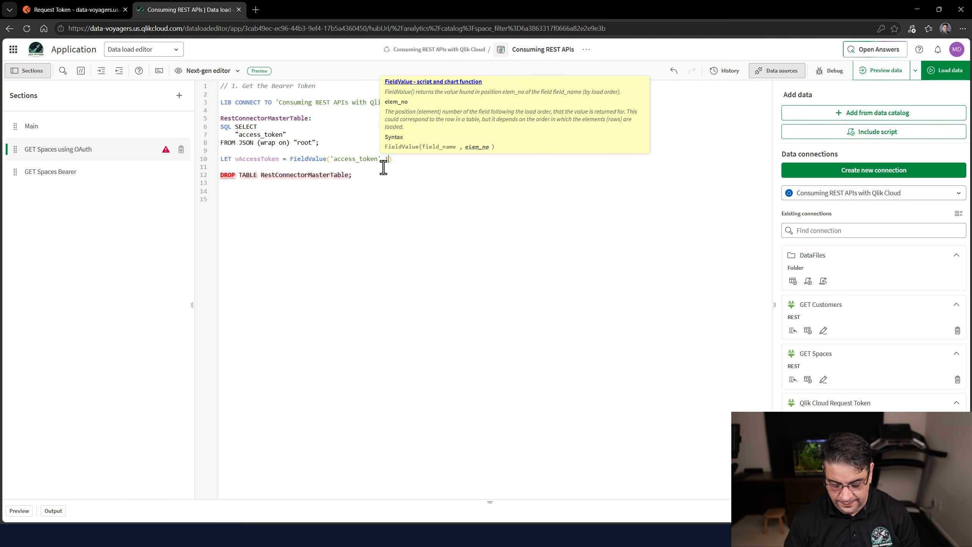
text();)
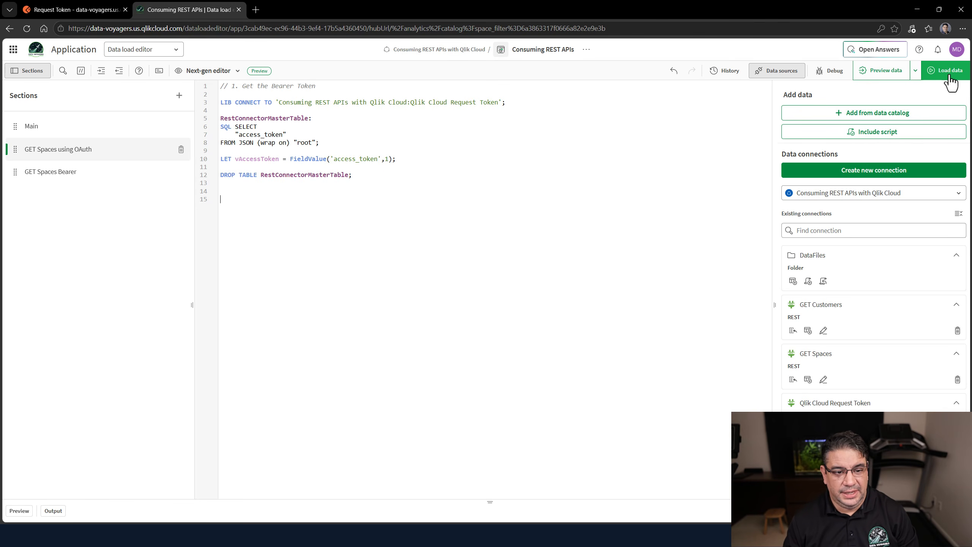
Load the data with the current script and review the load output
click(945, 71)
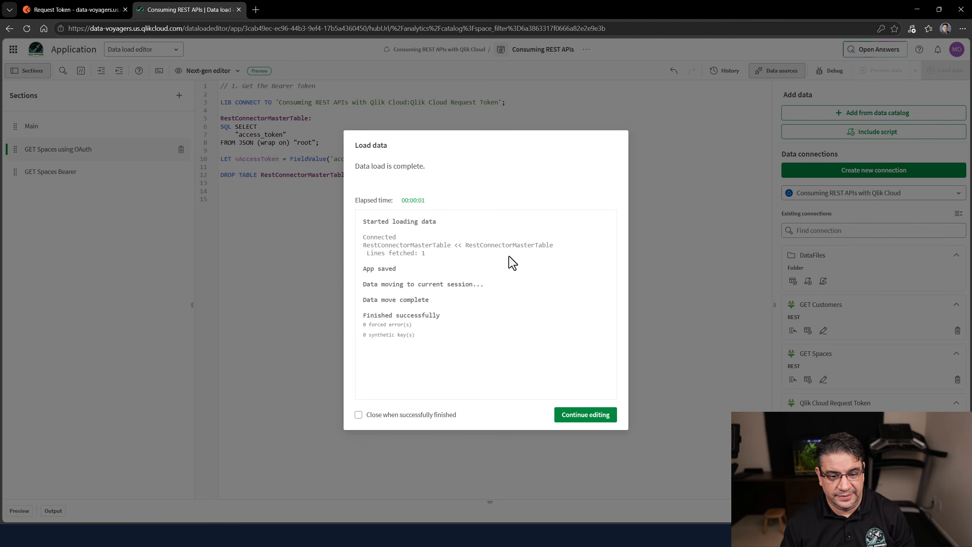
click(574, 415)
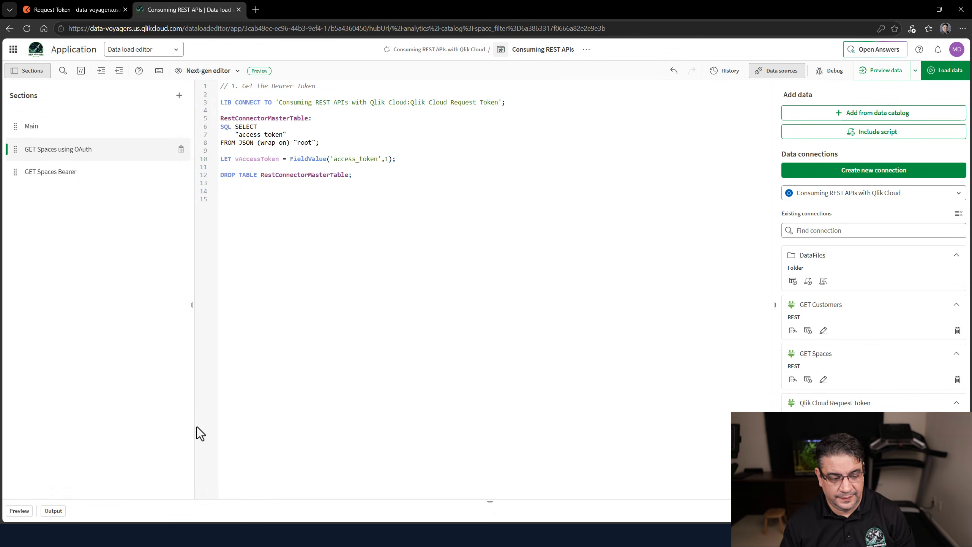
click(53, 510)
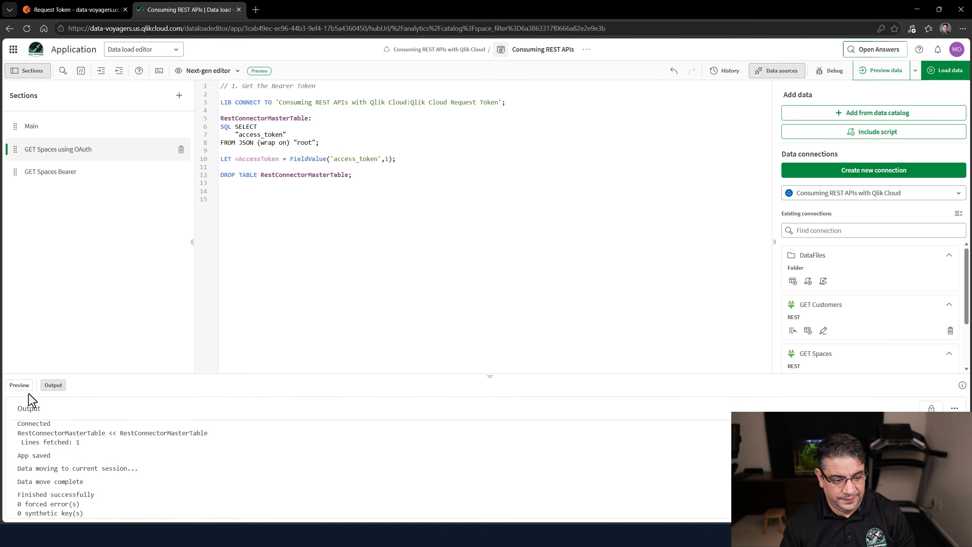
click(51, 385)
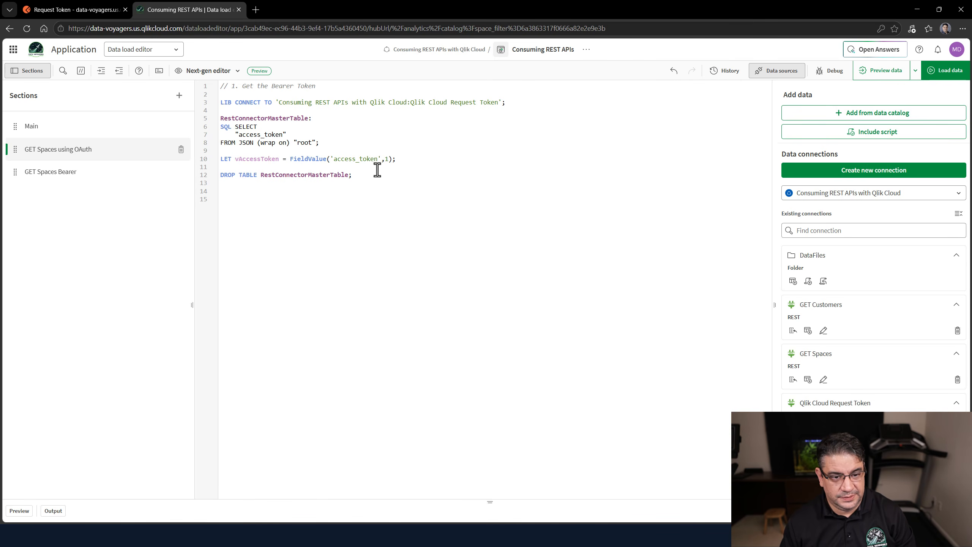
double_click(254, 159)
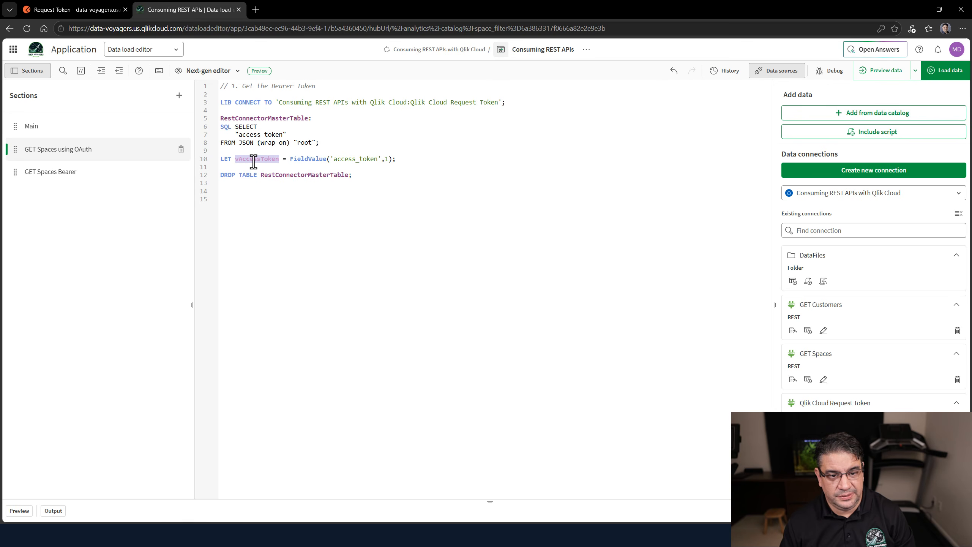
Add the comment "// 2. Get Spaces" below the DROP TABLE statement
click(394, 186)
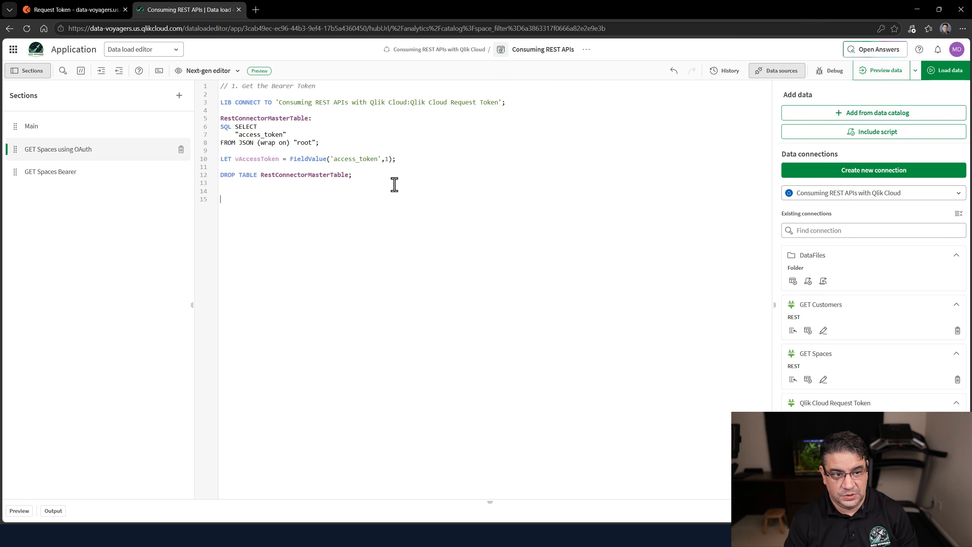
text(// 2 )
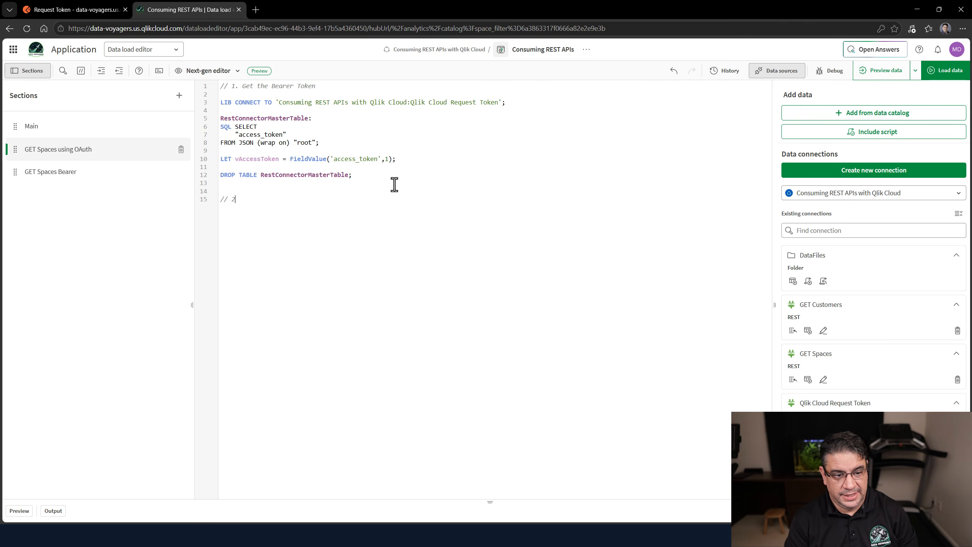
text(. Get S)
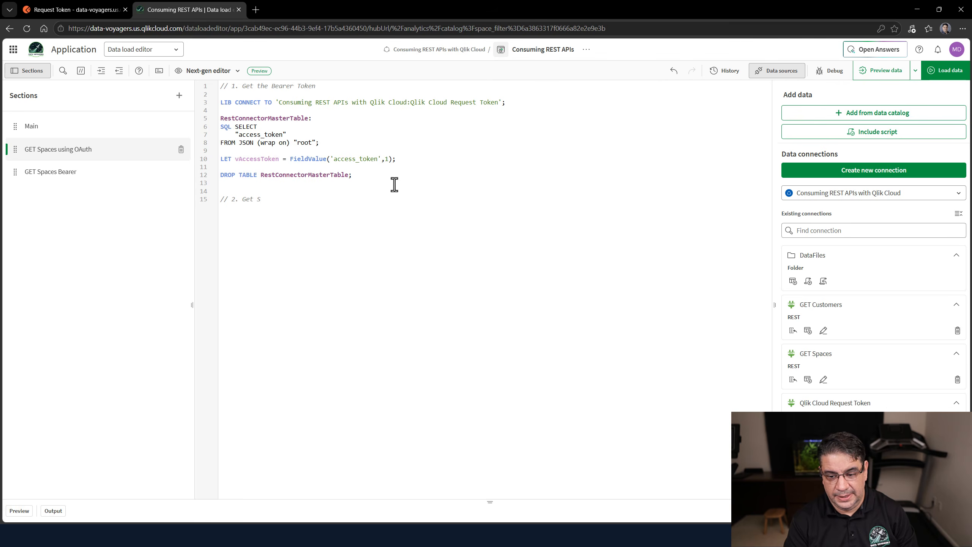
text(s)
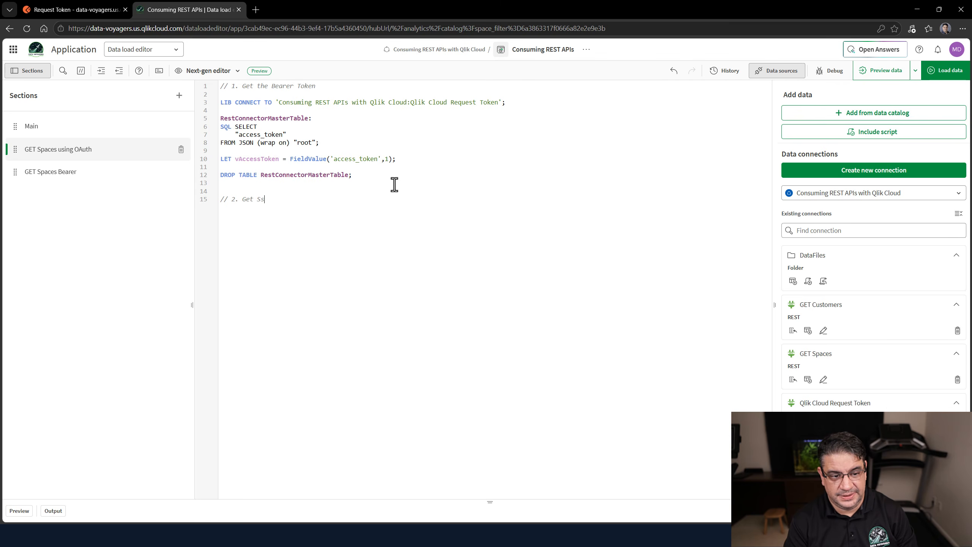
key(BackSpace)
text(paces)
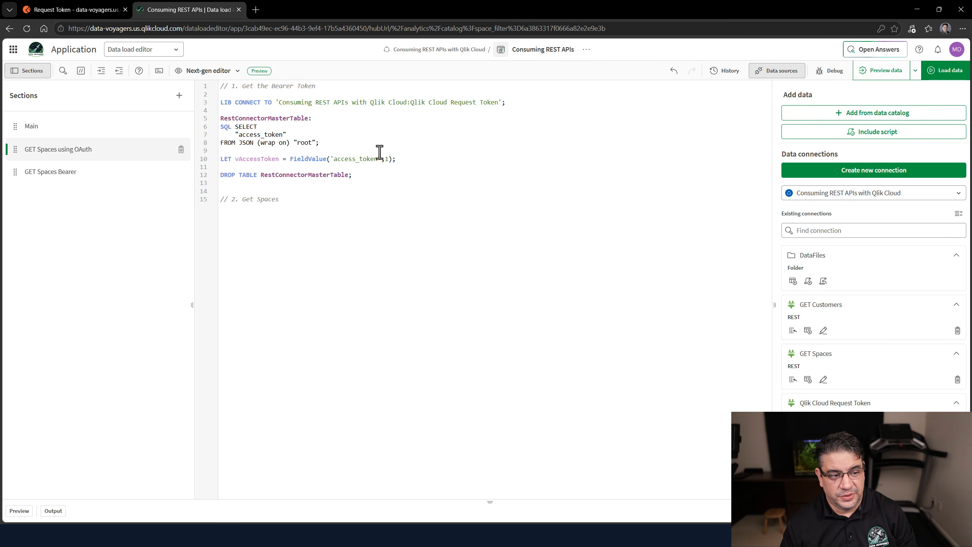
Copy the GET Spaces Bearer script from LIB CONNECT through DROP TABLE and paste it below "// 2. Get Spaces" in the GET Spaces using OAuth section
click(100, 173)
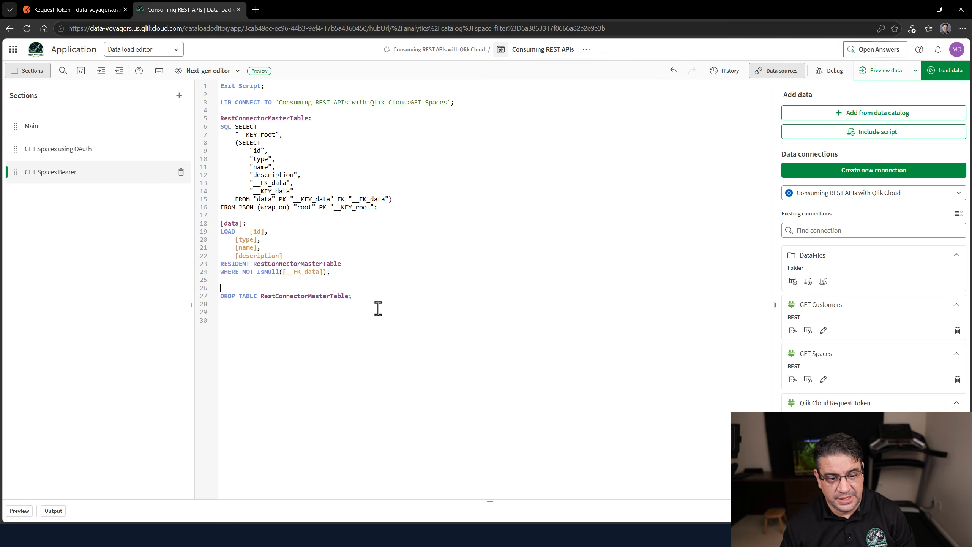
drag(375, 305, 195, 105)
key(ctrl+c)
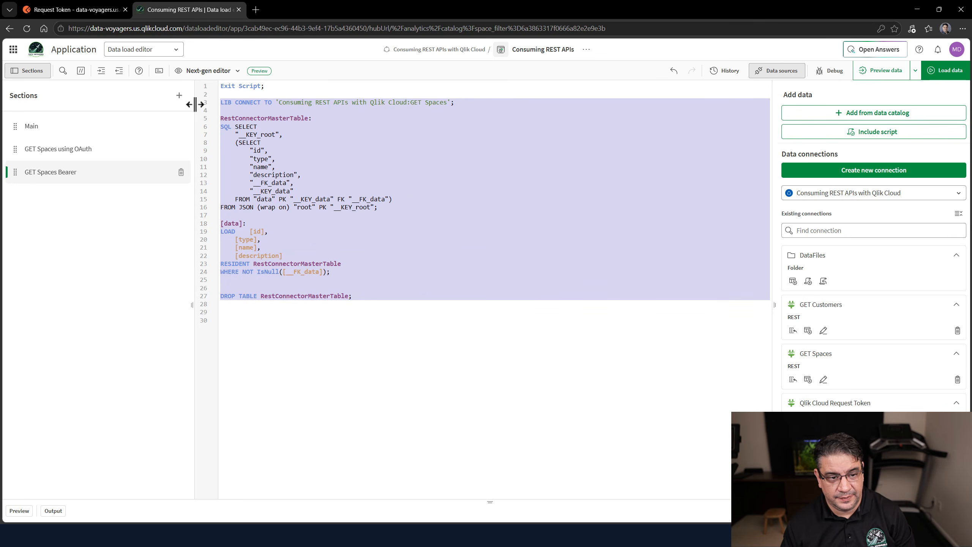
click(96, 149)
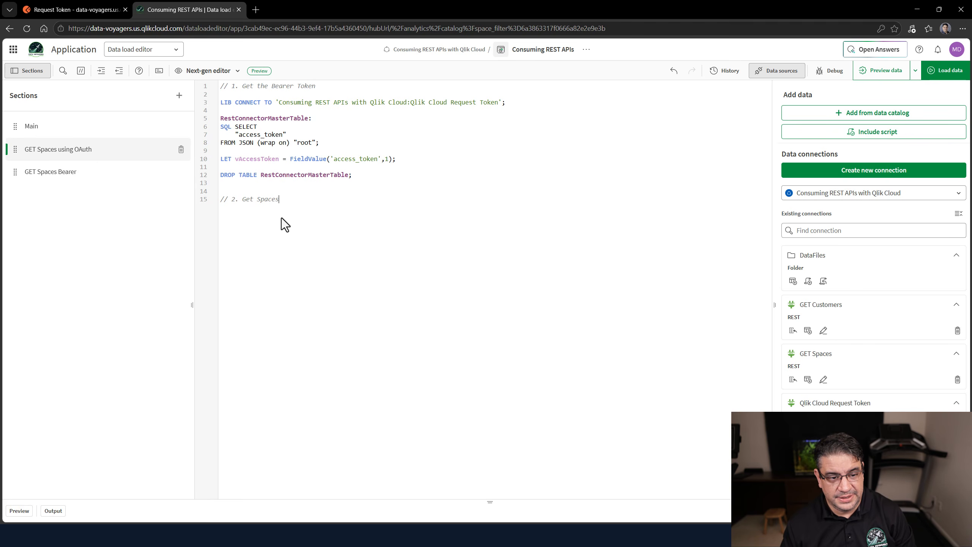
click(292, 211)
key(ctrl+v)
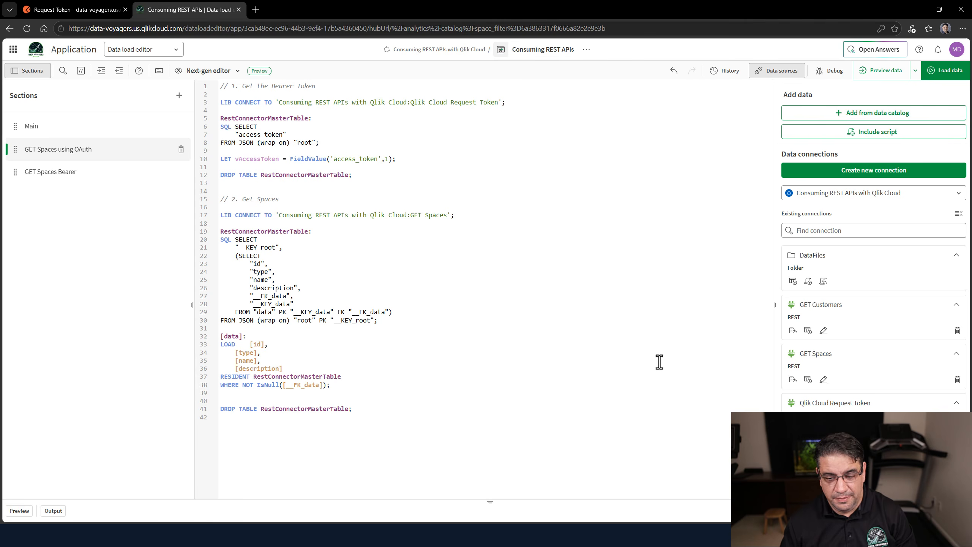
Check the query headers and the Allow "WITH CONNECTION" option in the GET Spaces connection, then close it without changes
click(824, 380)
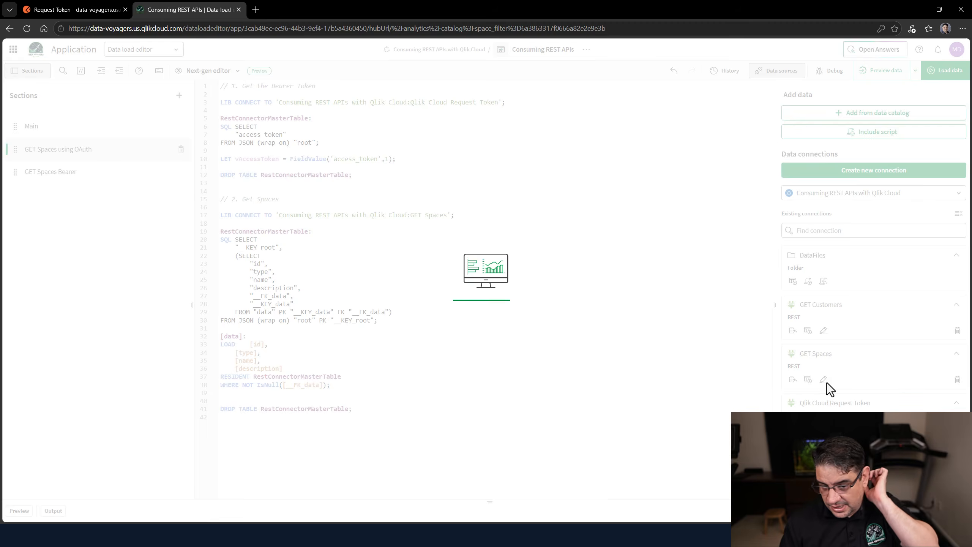
scroll(304, 315, down, 10)
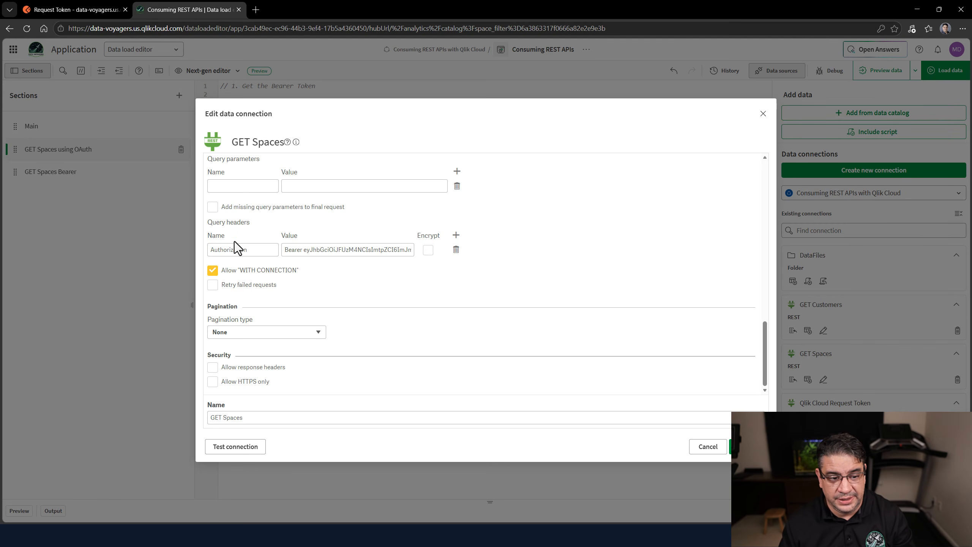
click(703, 448)
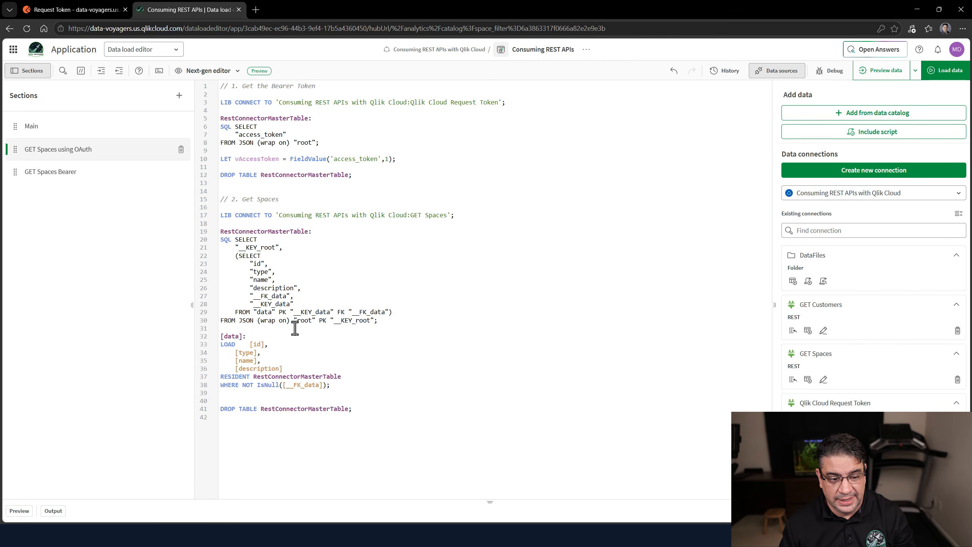
Before the semicolon ending the Get Spaces SQL SELECT, add a WITH CONNECTION ( ) clause containing HTTPHEADER "Authorization" ""
click(375, 321)
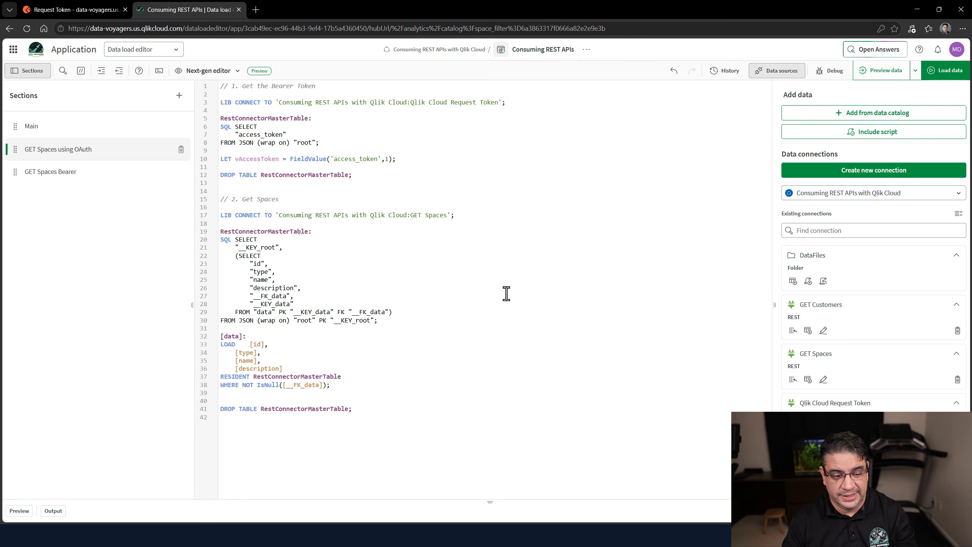
key(Return)
key(Return)
key(Return)
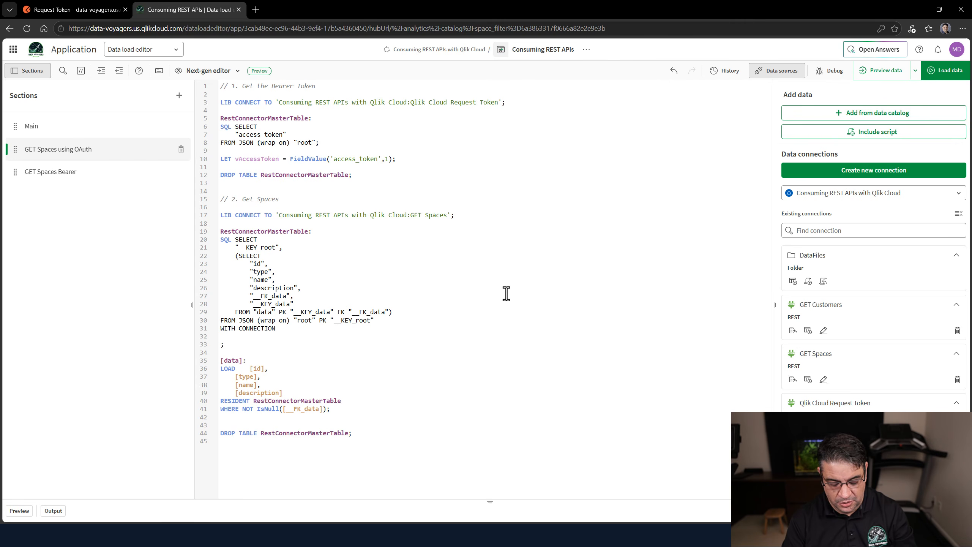
key(Return)
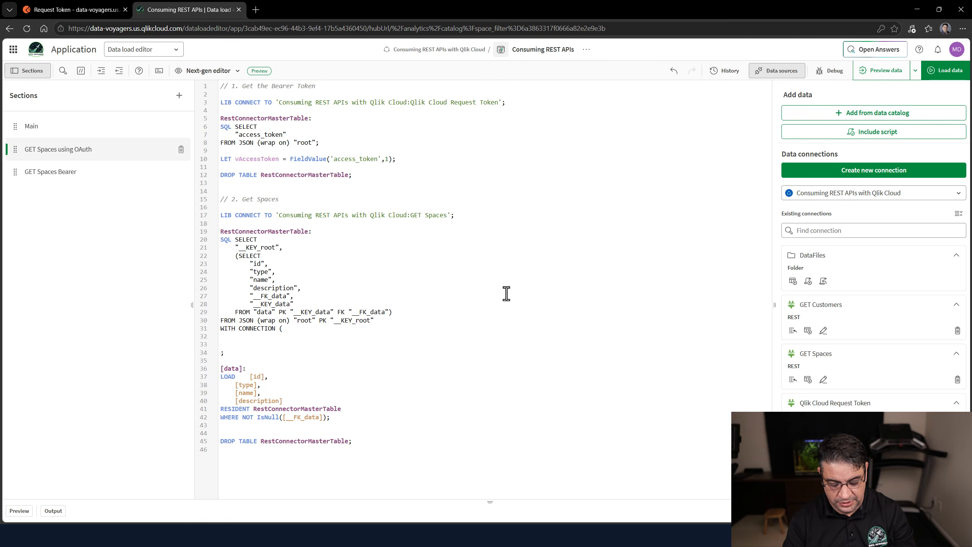
key(Delete)
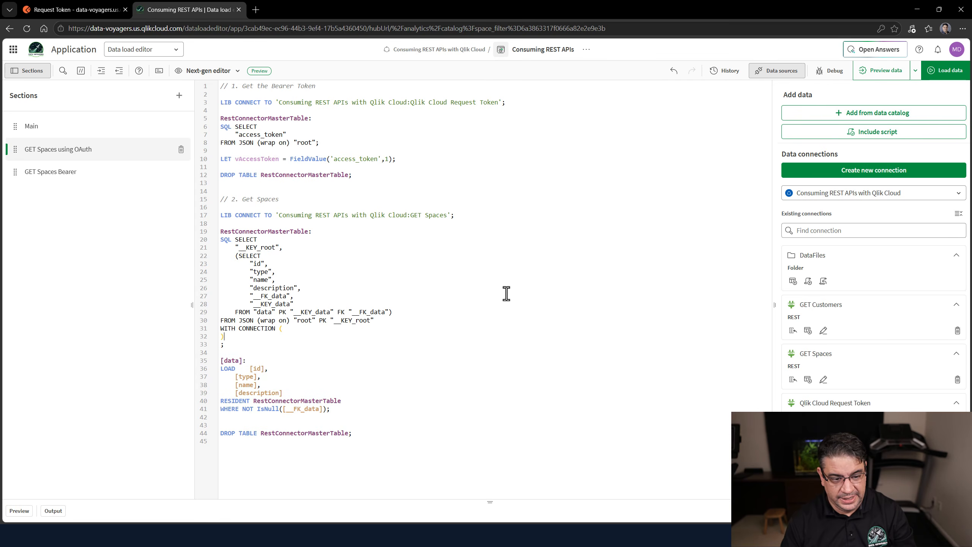
key(Return)
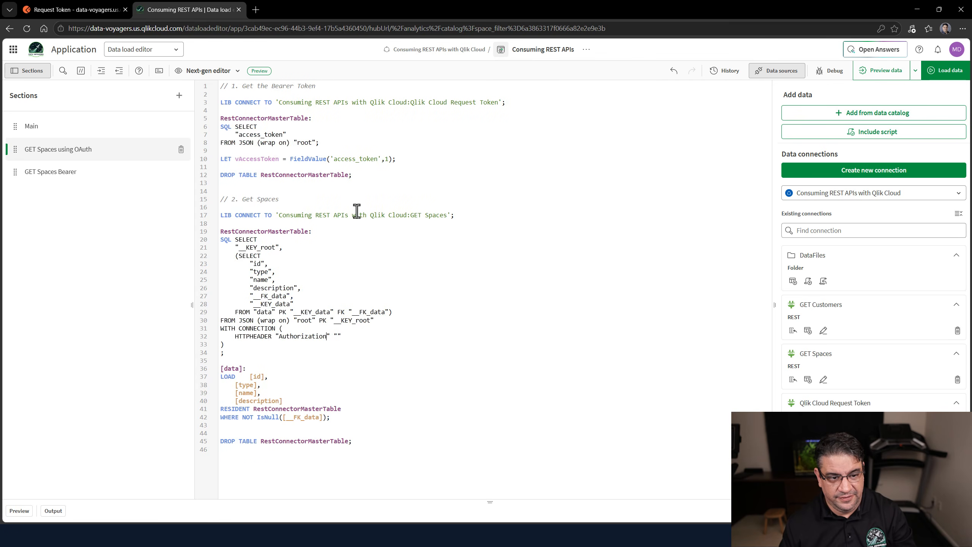
Set the Authorization HTTPHEADER value in the WITH CONNECTION clause to "$(vAccessToken)"
click(254, 165)
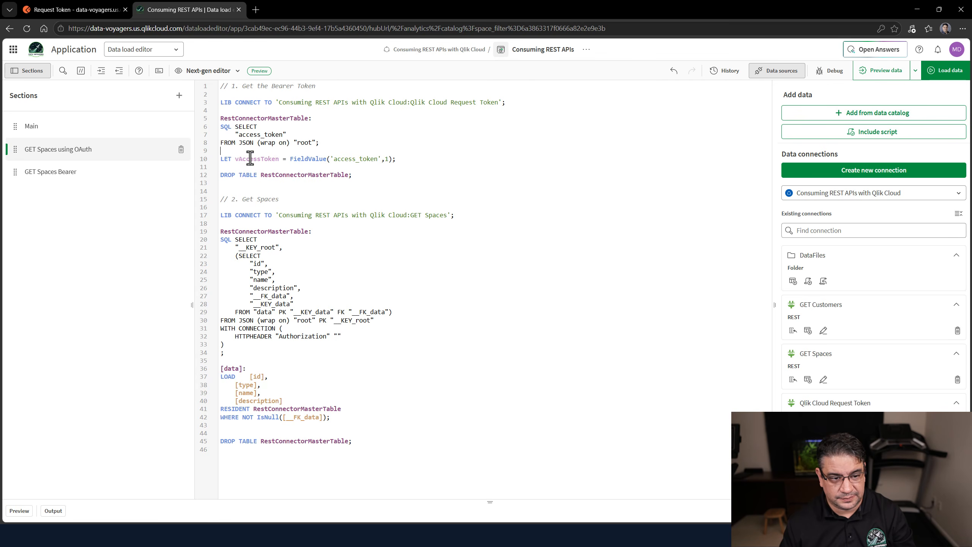
double_click(249, 158)
key(ctrl+c)
click(338, 335)
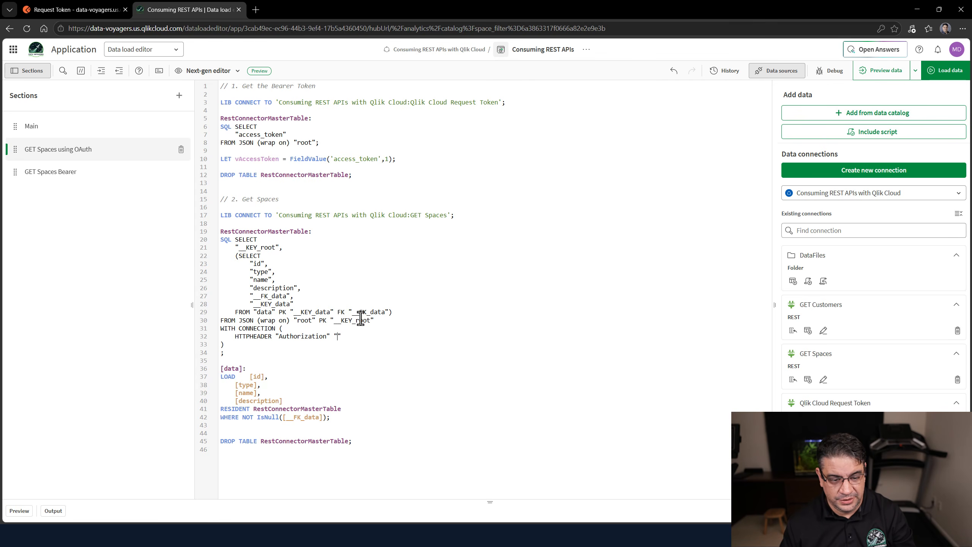
key(ctrl+v)
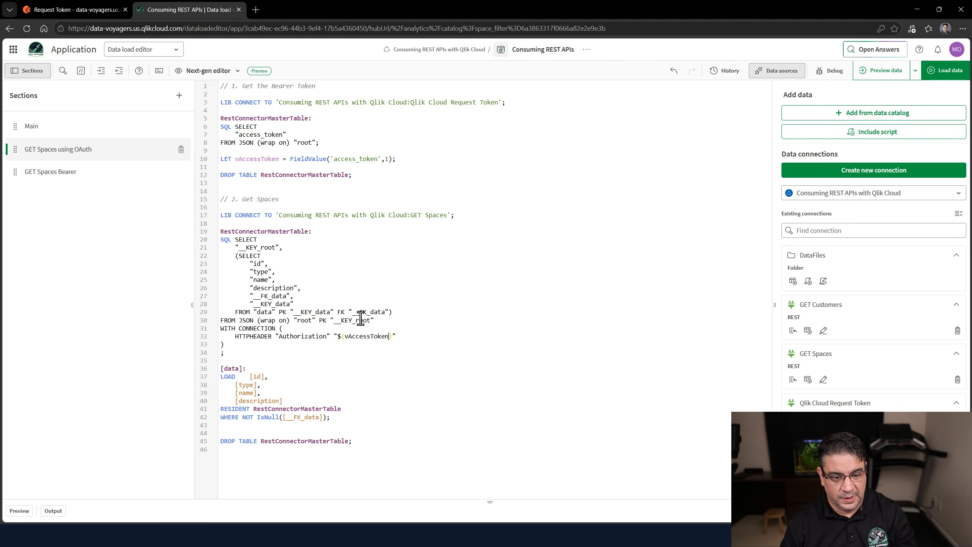
Prefix the FieldValue expression in the LET vAccessToken line with 'Bearer ' &
click(287, 159)
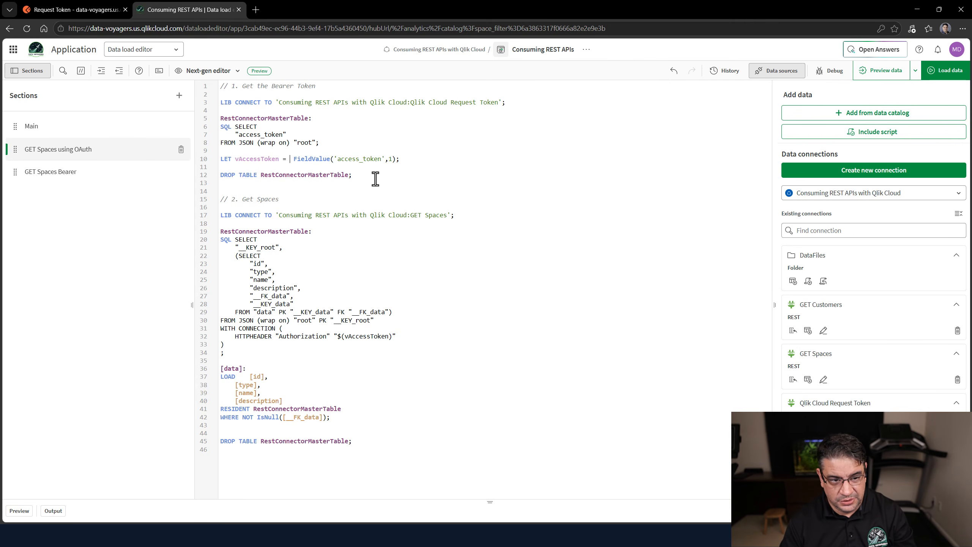
text('')
text(Bearer)
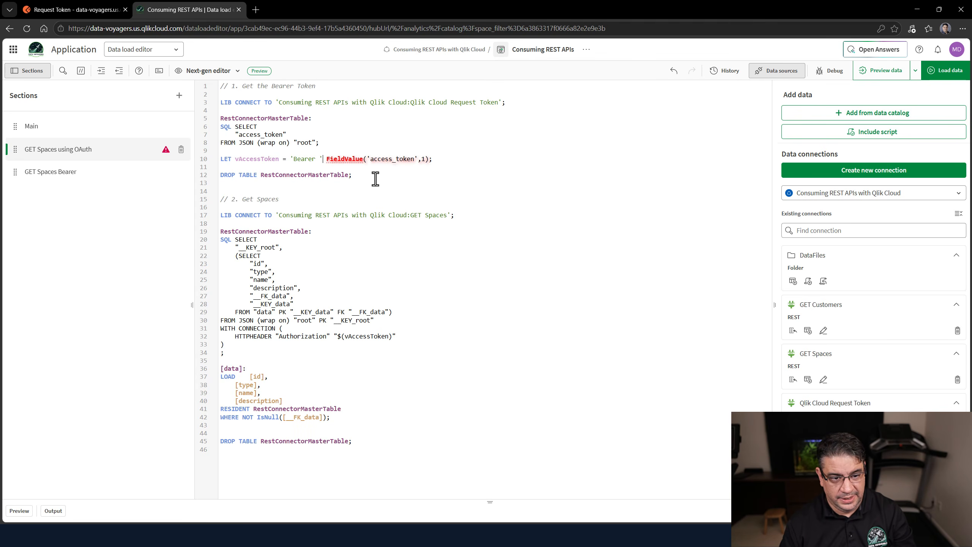
text(  &)
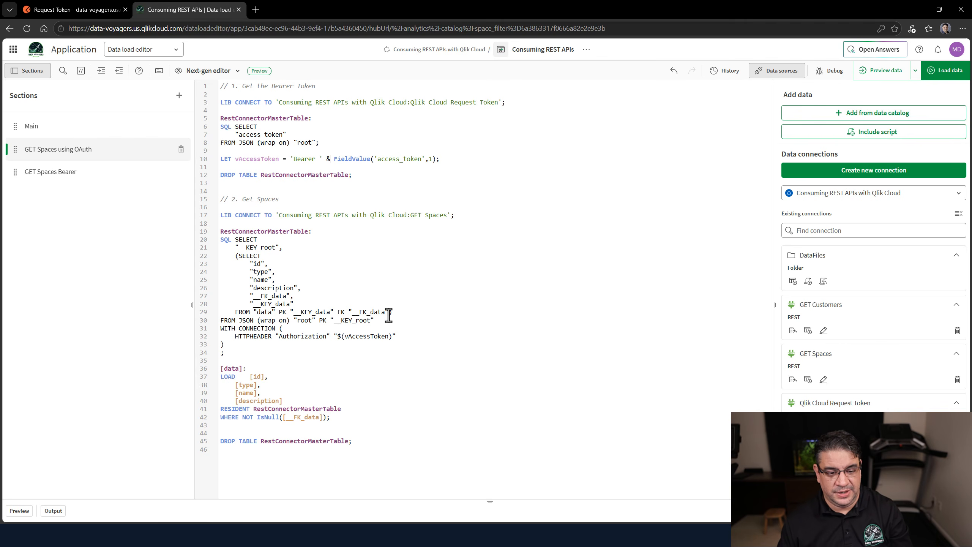
Review the HTTPHEADER "Authorization" clause and compare the OAuth script with the GET Spaces Bearer section
click(240, 348)
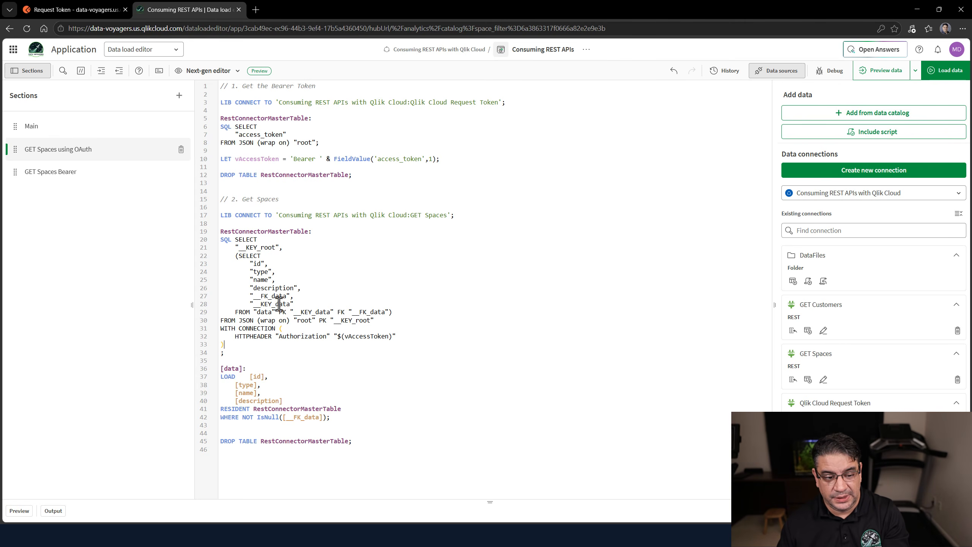
double_click(255, 337)
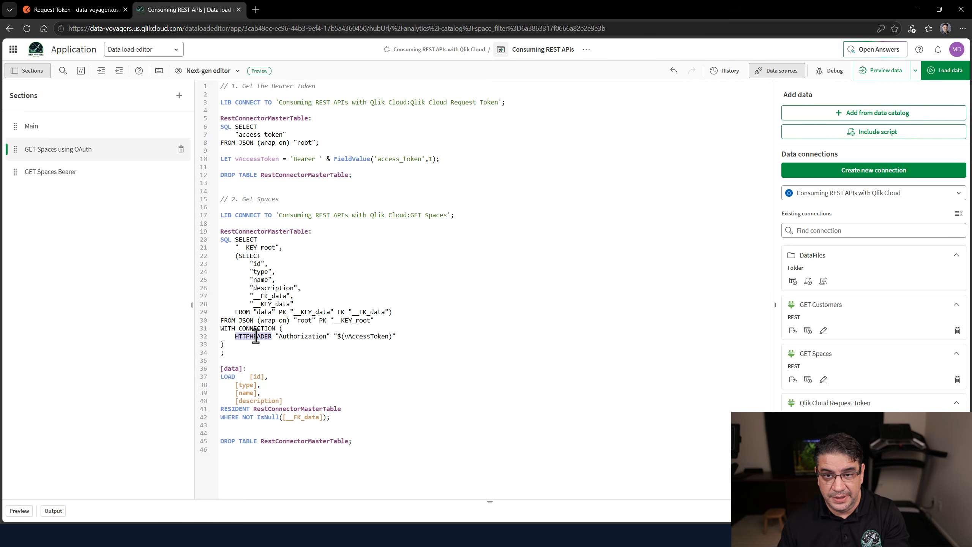
double_click(301, 337)
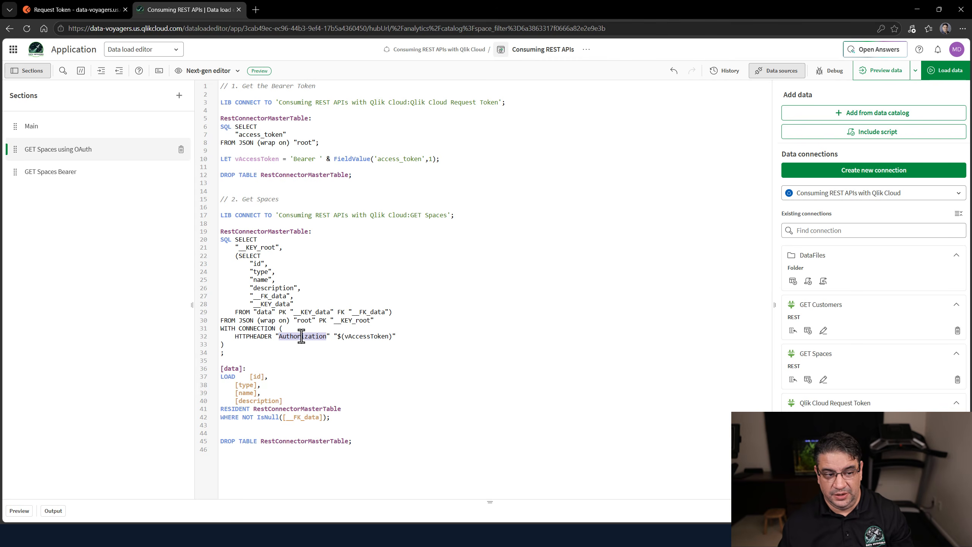
click(76, 185)
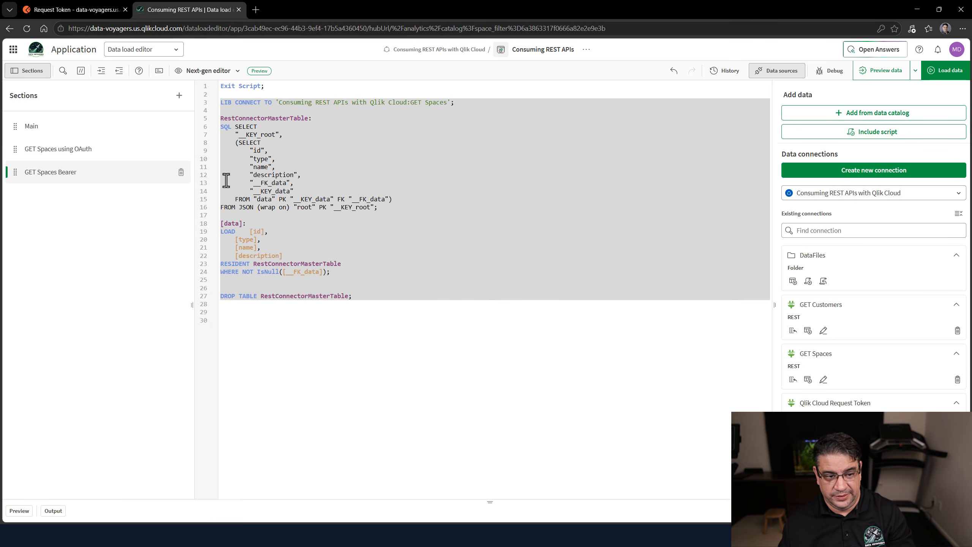
click(328, 233)
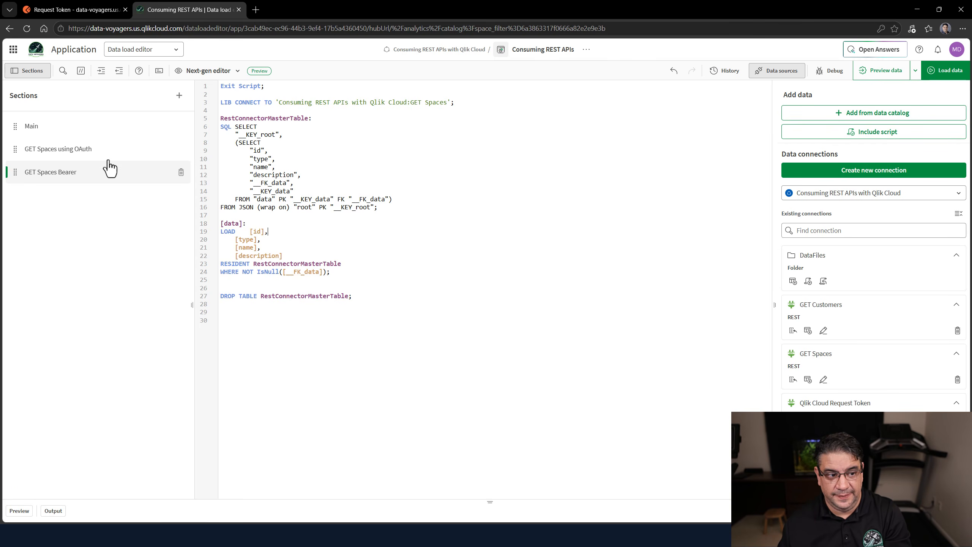
click(83, 157)
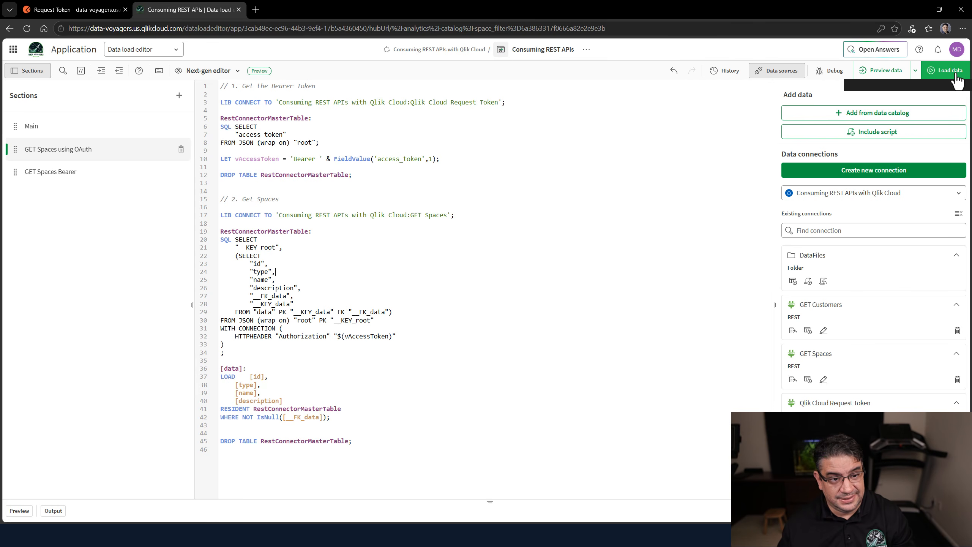
click(78, 174)
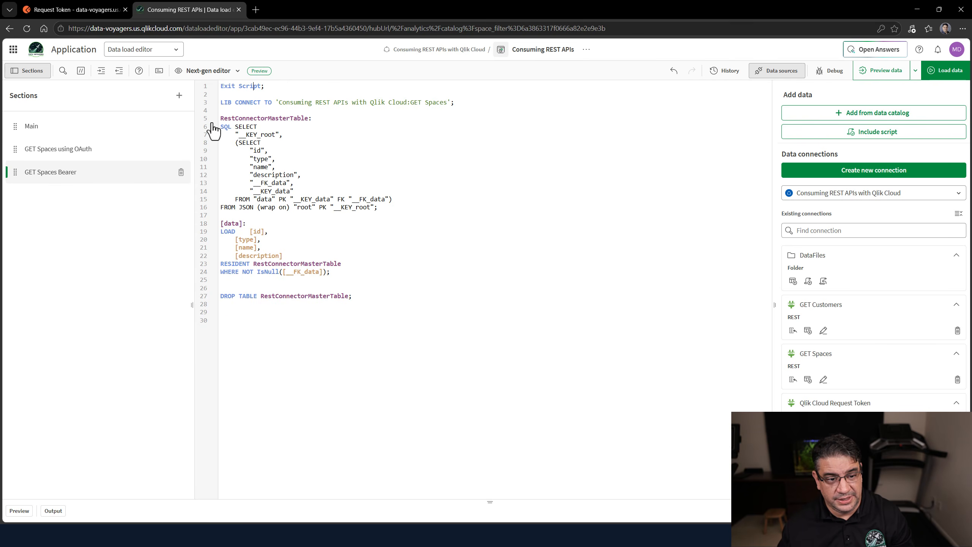
Return to the GET Spaces using OAuth section, load the data with the updated script, and close the load results
click(85, 149)
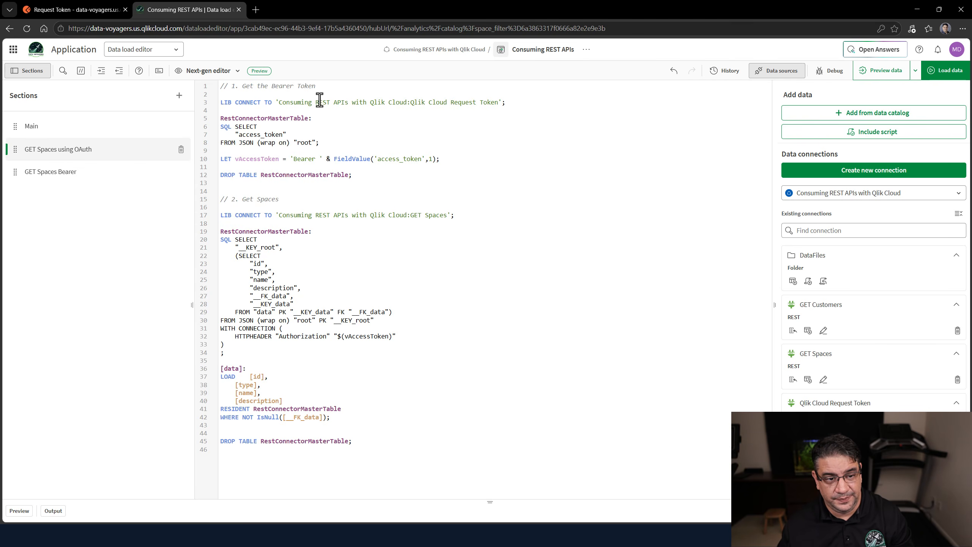
click(945, 71)
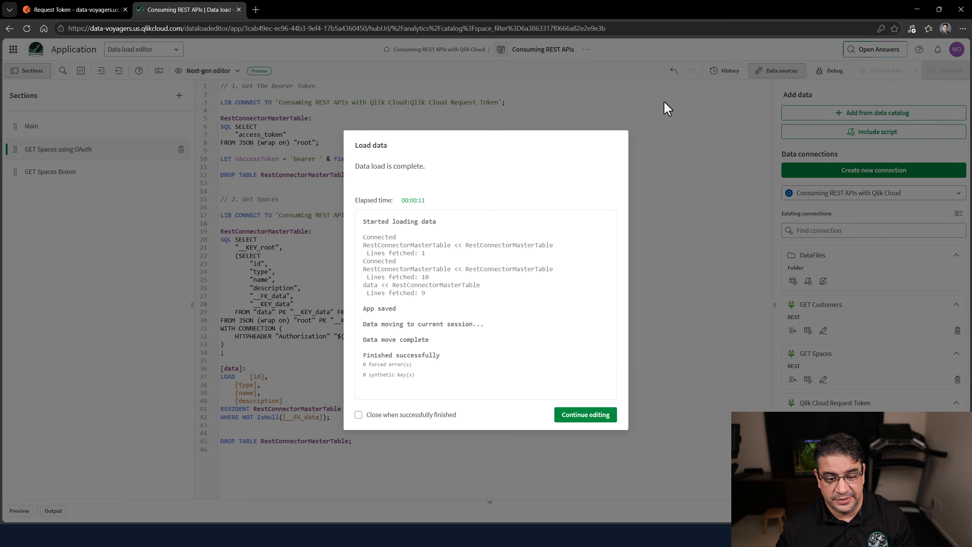
click(606, 414)
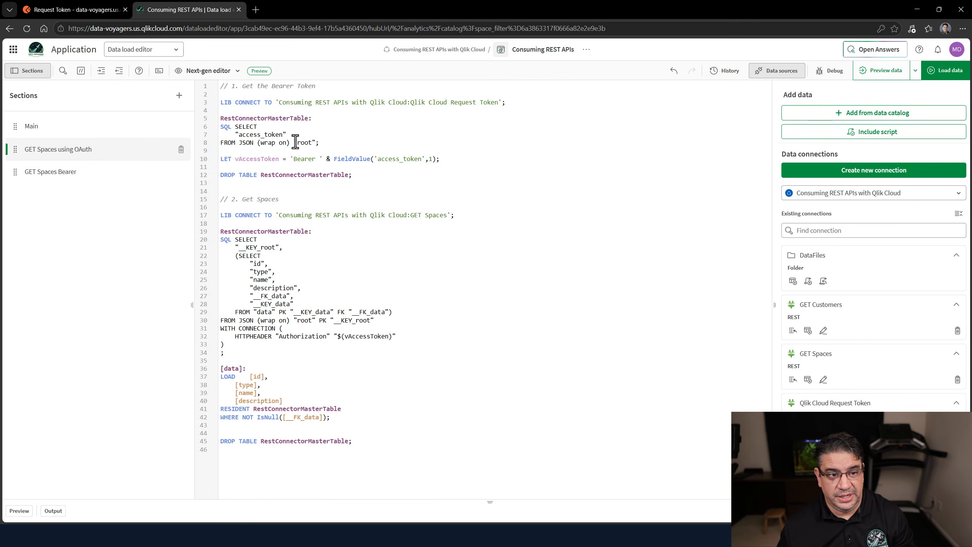
Open the data model viewer and preview the contents of the data table
click(170, 51)
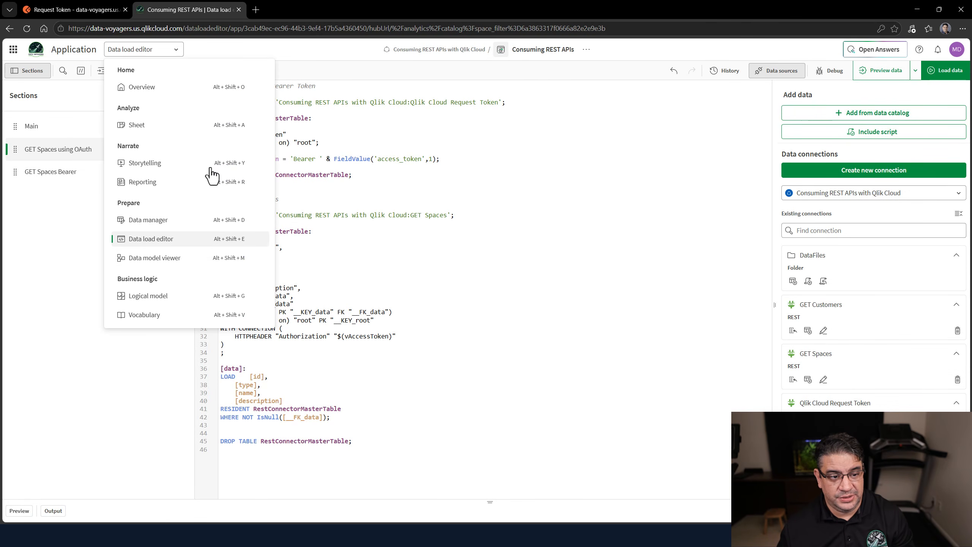
click(262, 258)
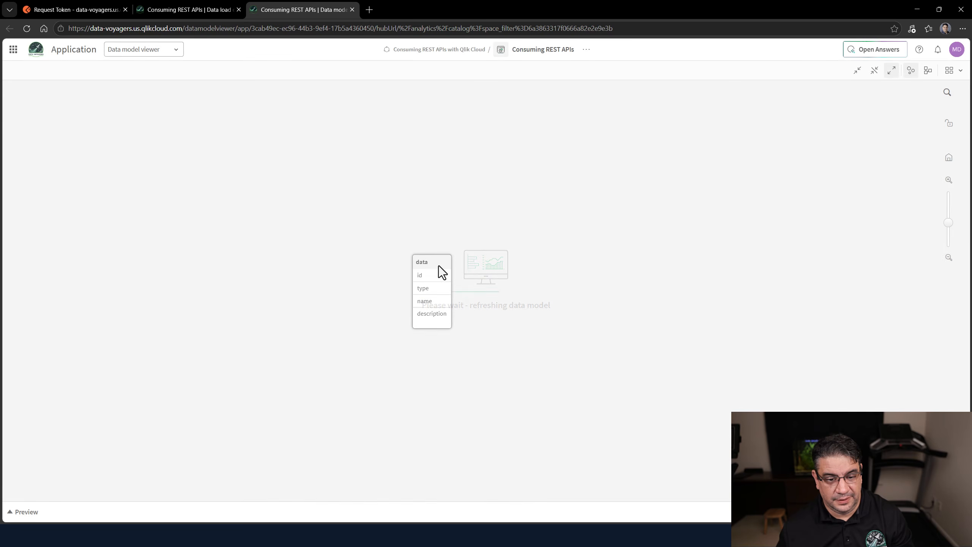
click(435, 268)
click(174, 513)
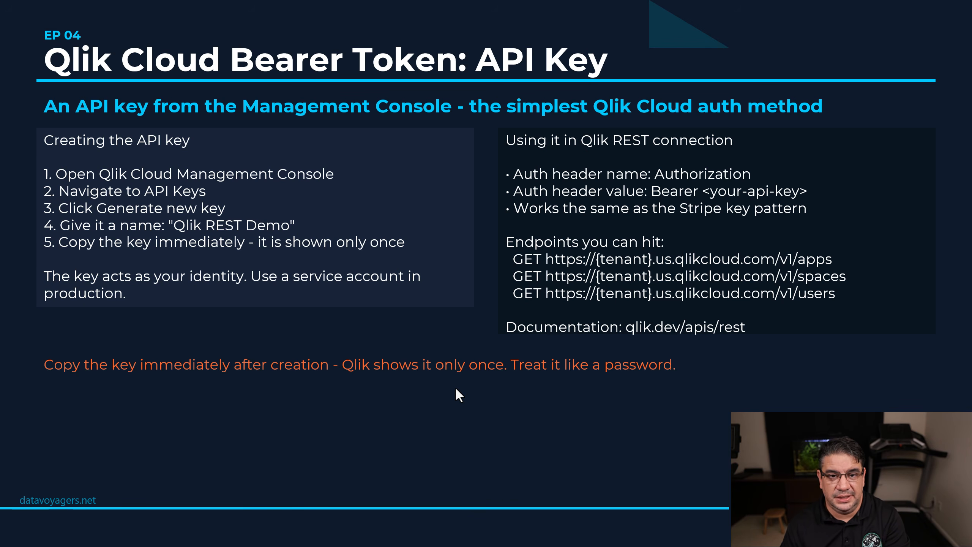
key(Right)
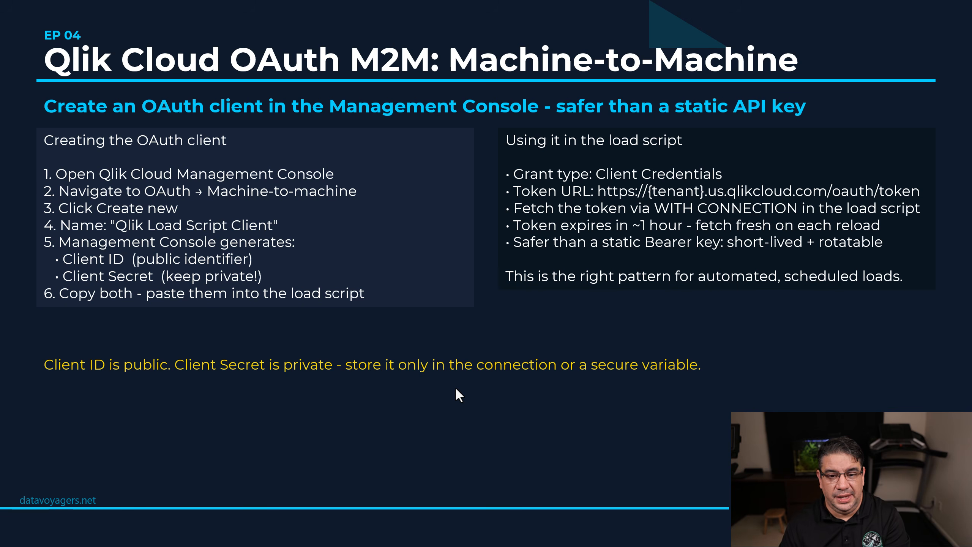